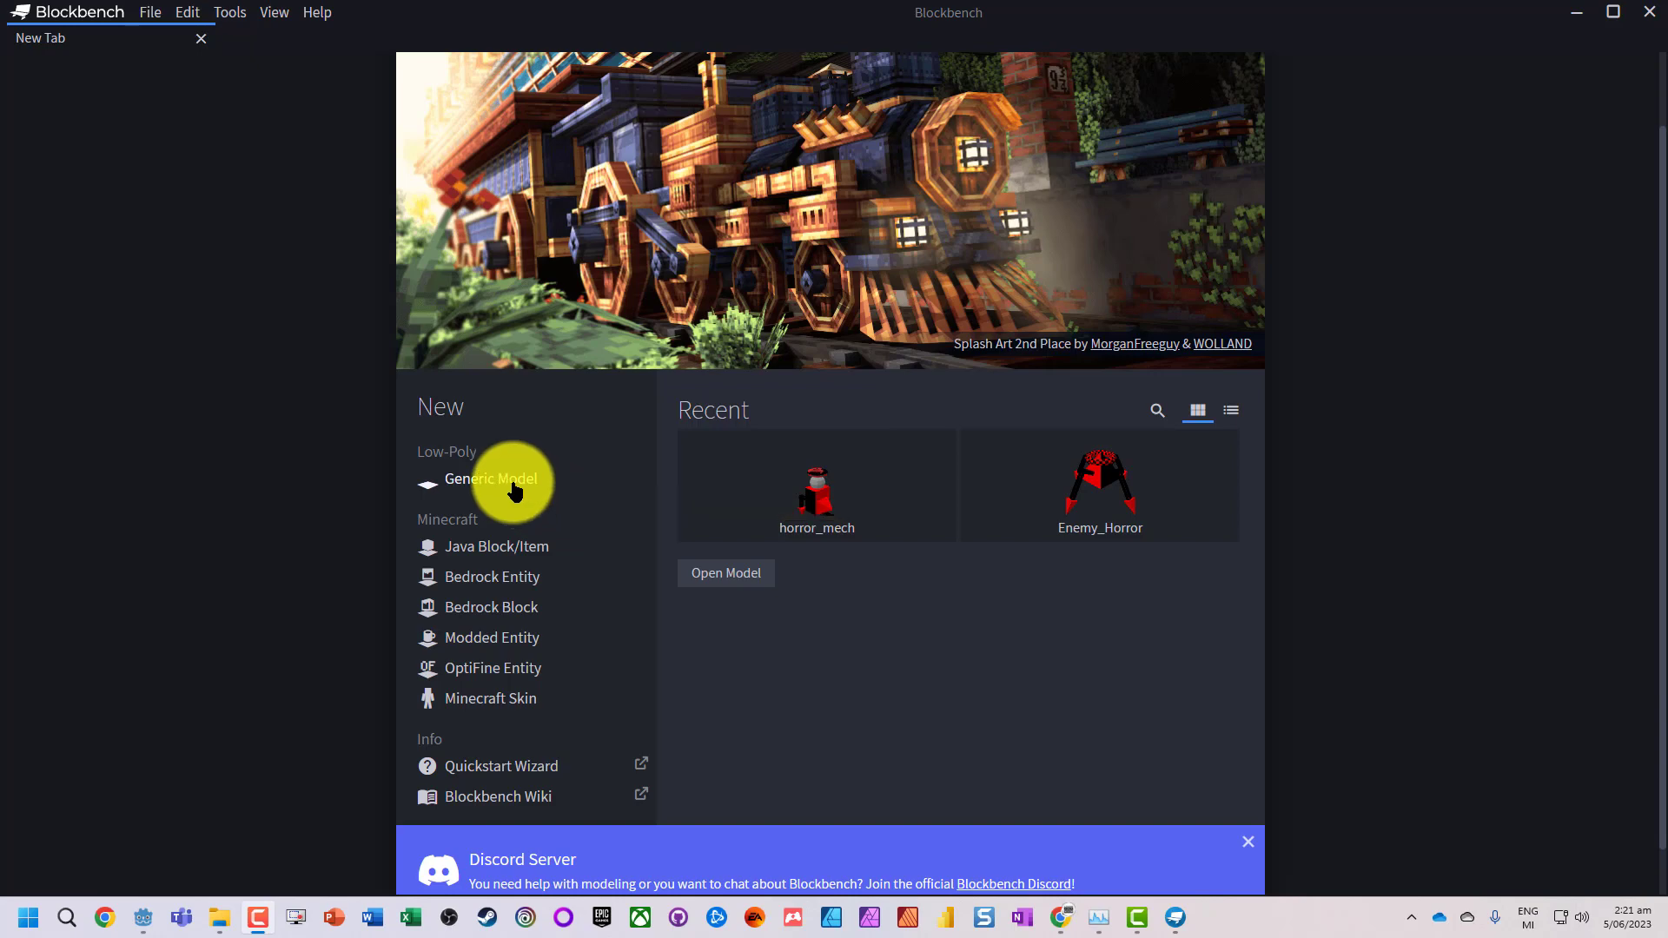
Step: Create a new Generic Model project and name it test_level
click(512, 486)
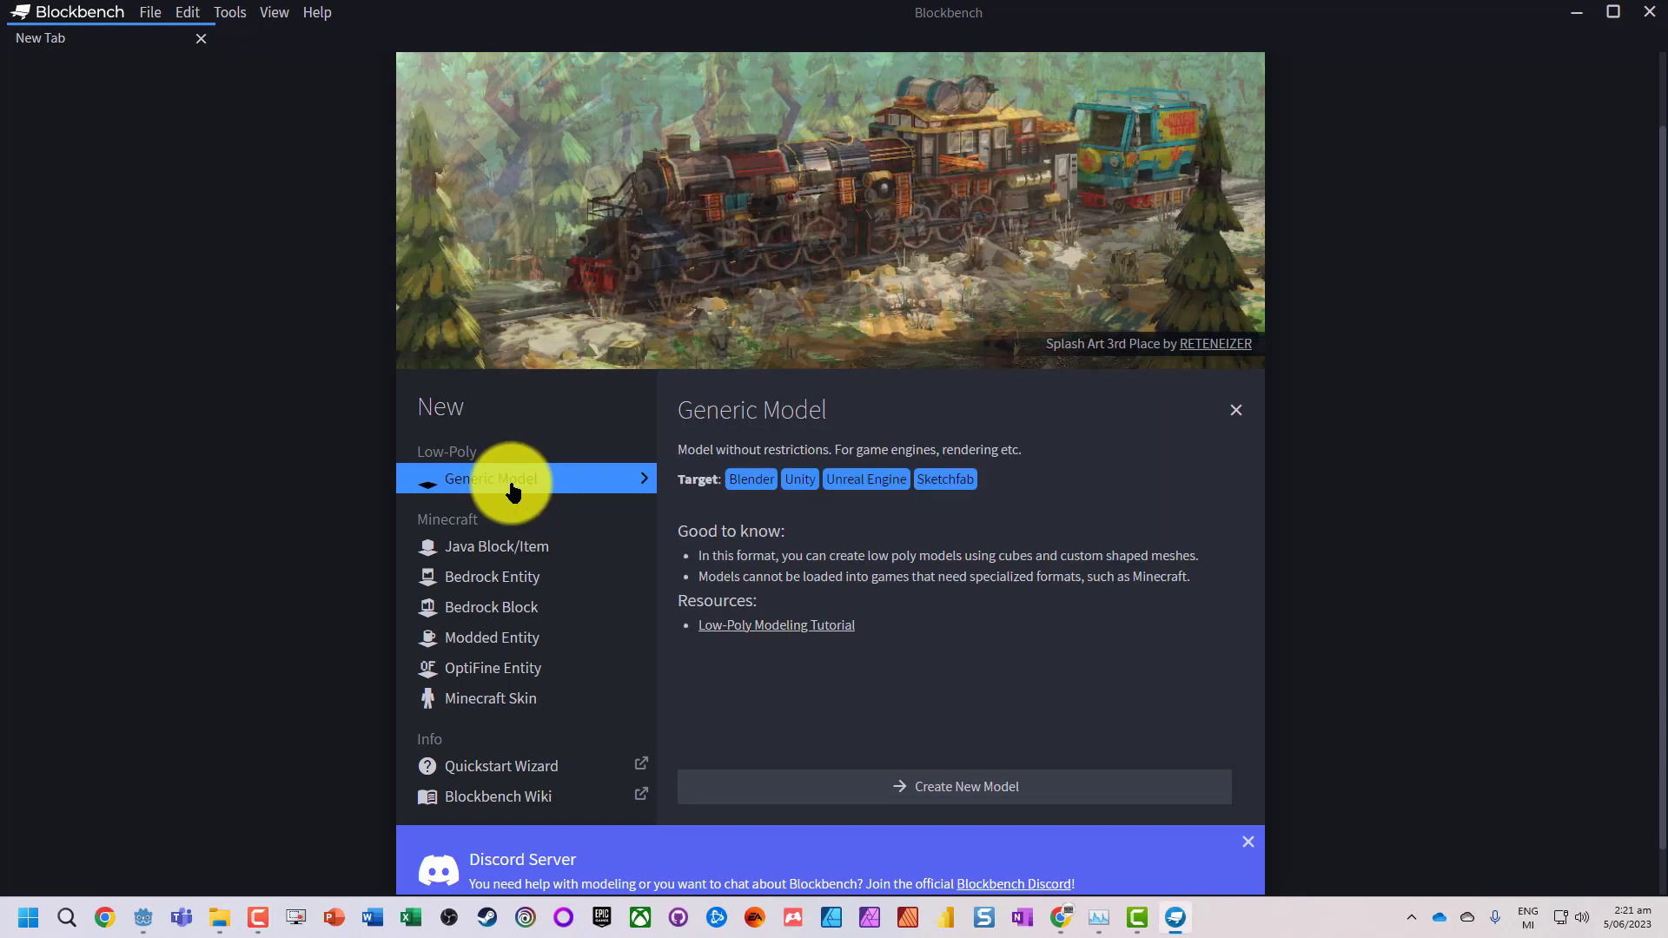
click(935, 784)
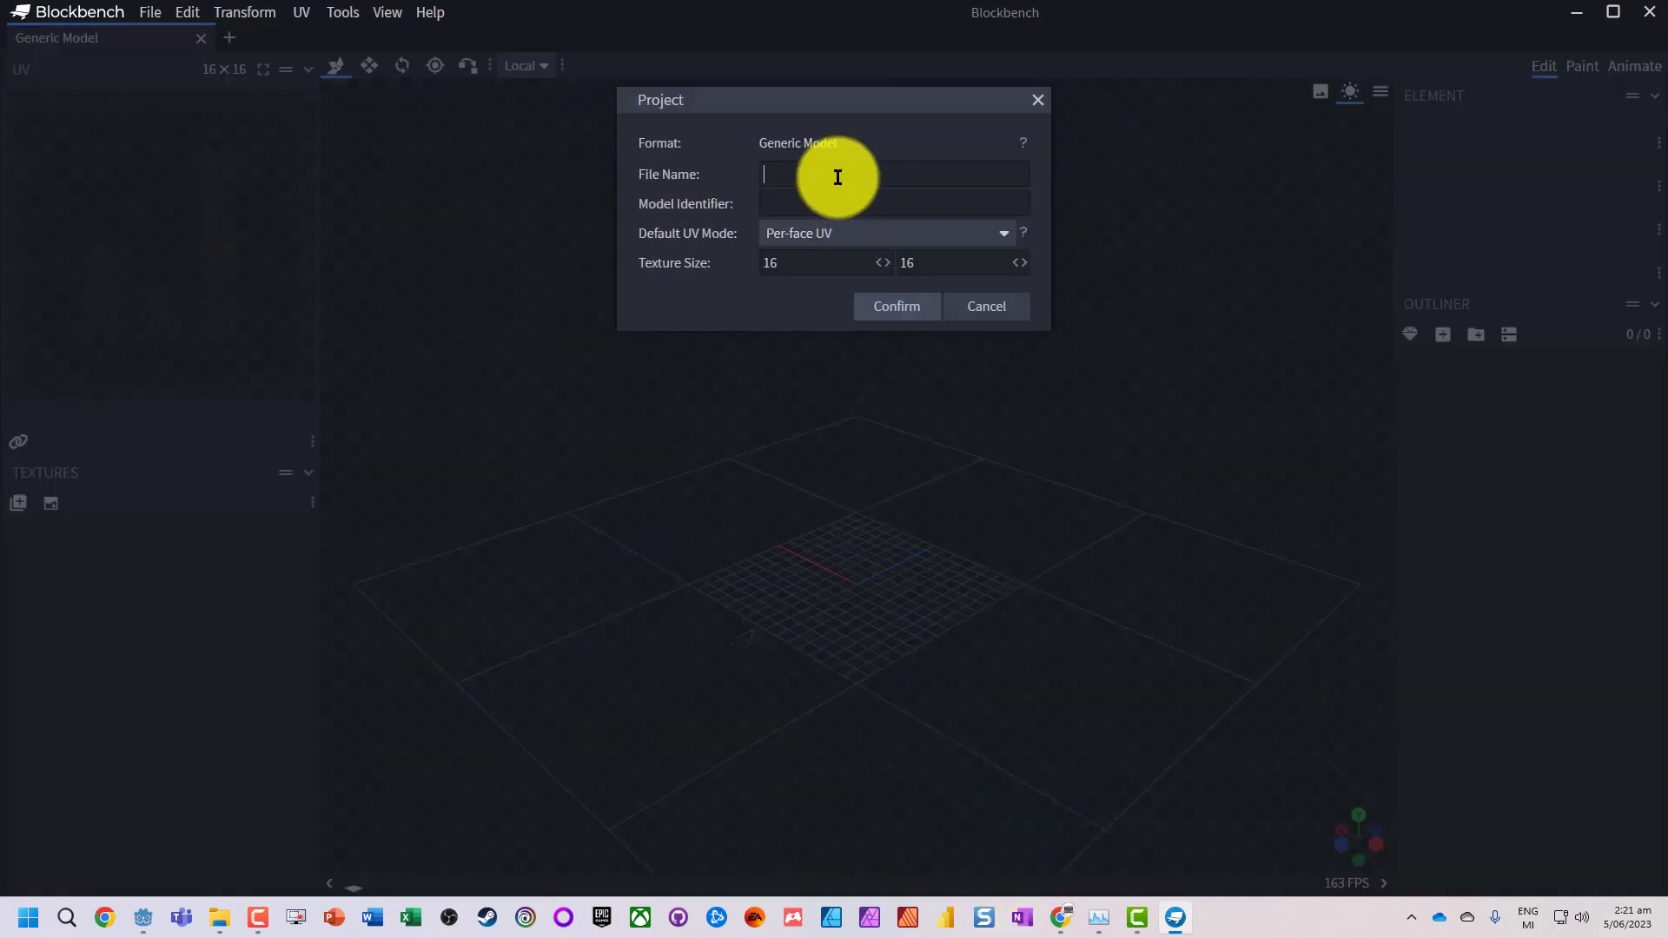
text(test_level)
key(Return)
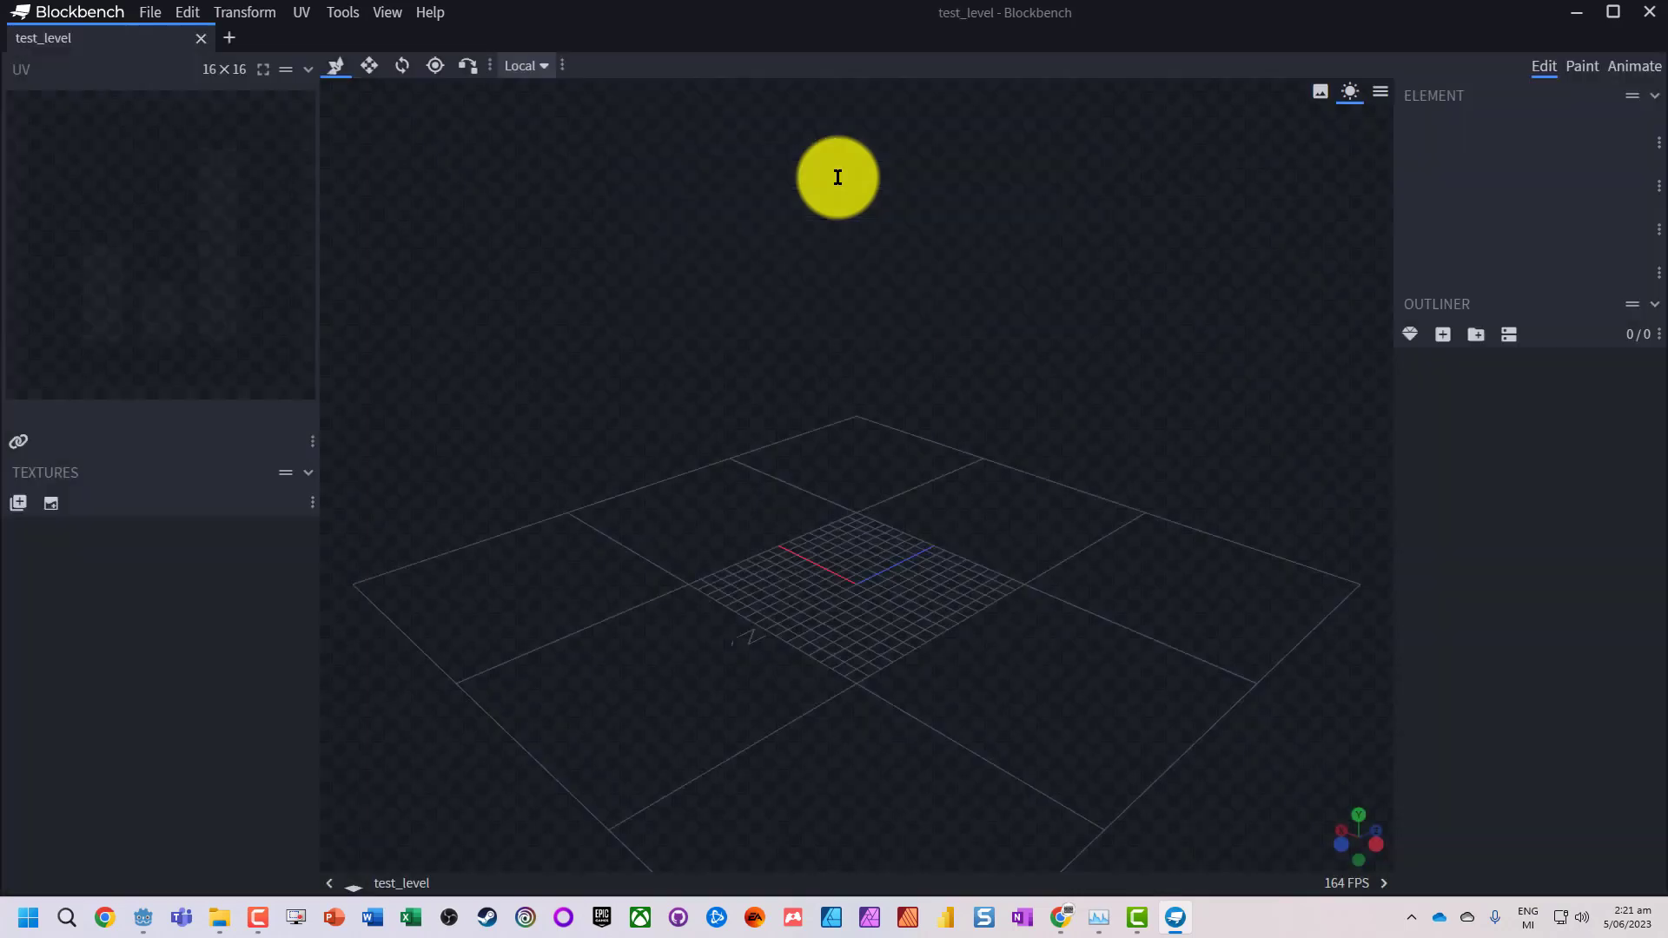
Step: Add a Plane mesh with diameter 32
click(1412, 337)
click(794, 141)
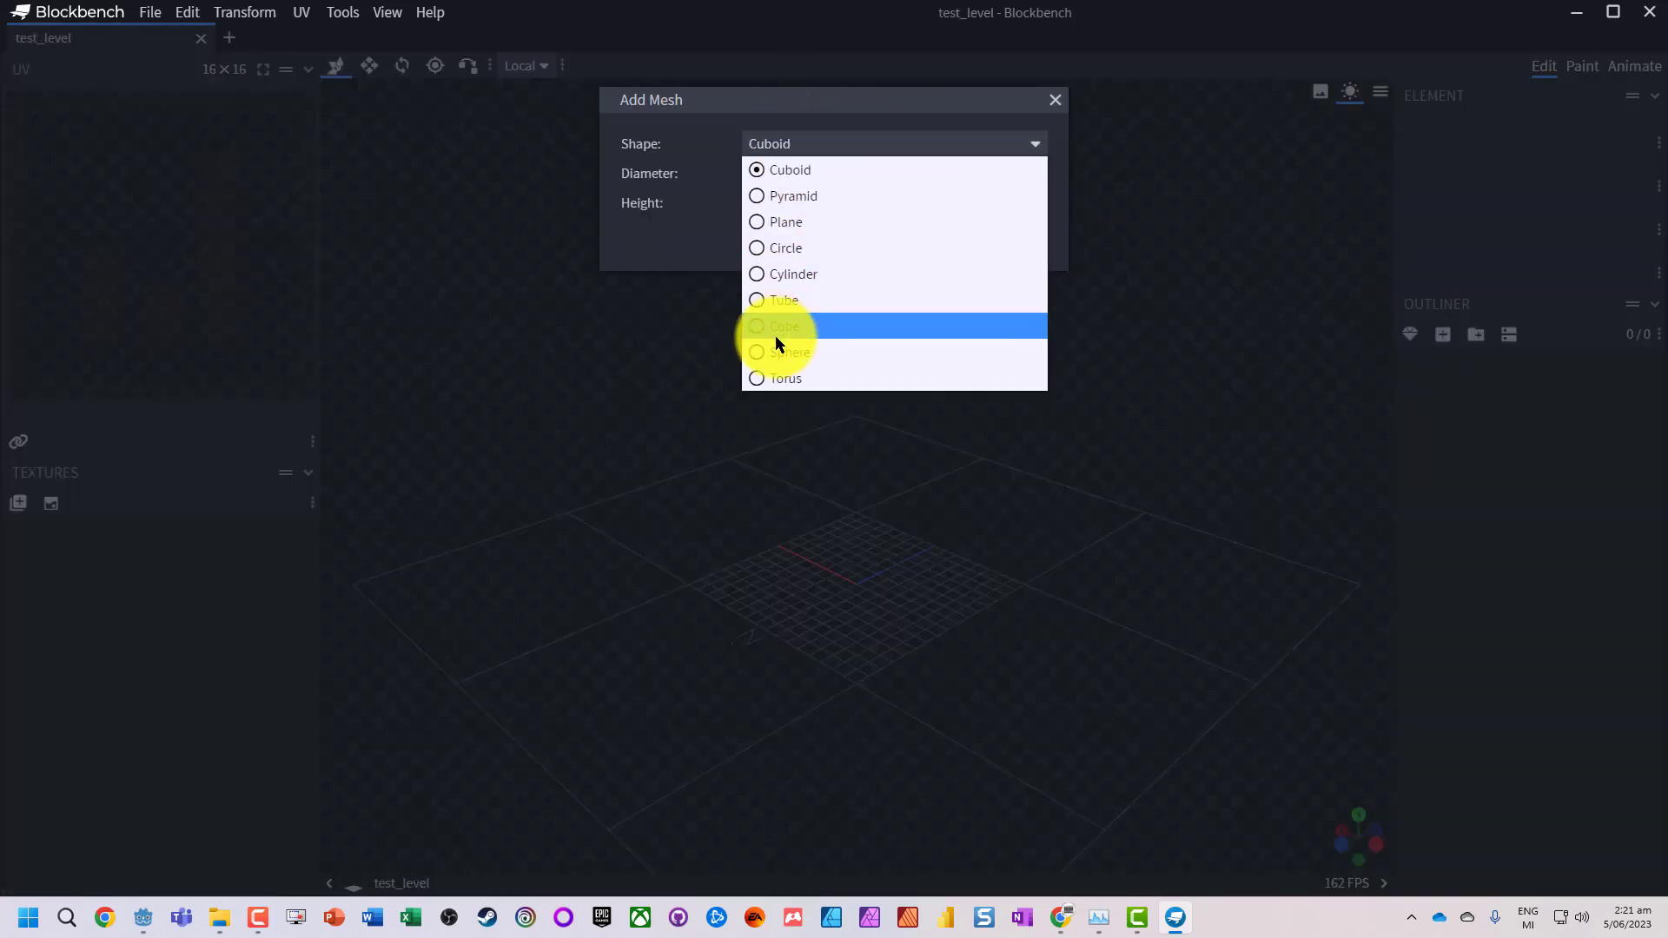
click(763, 219)
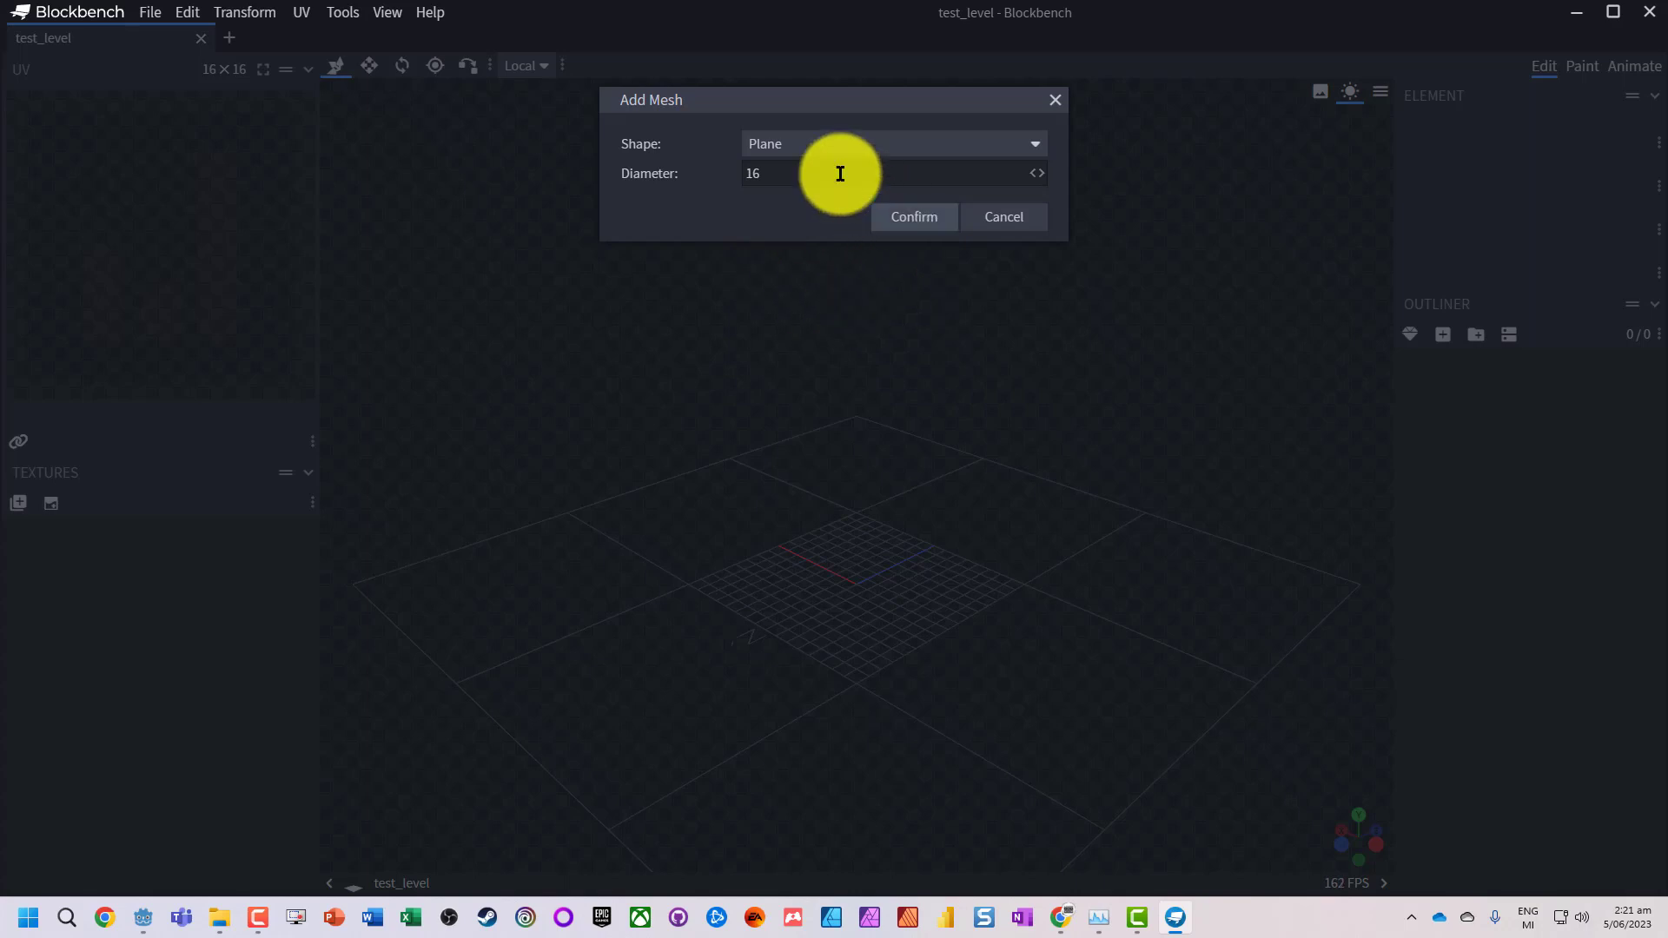
drag(842, 172, 685, 184)
text(32)
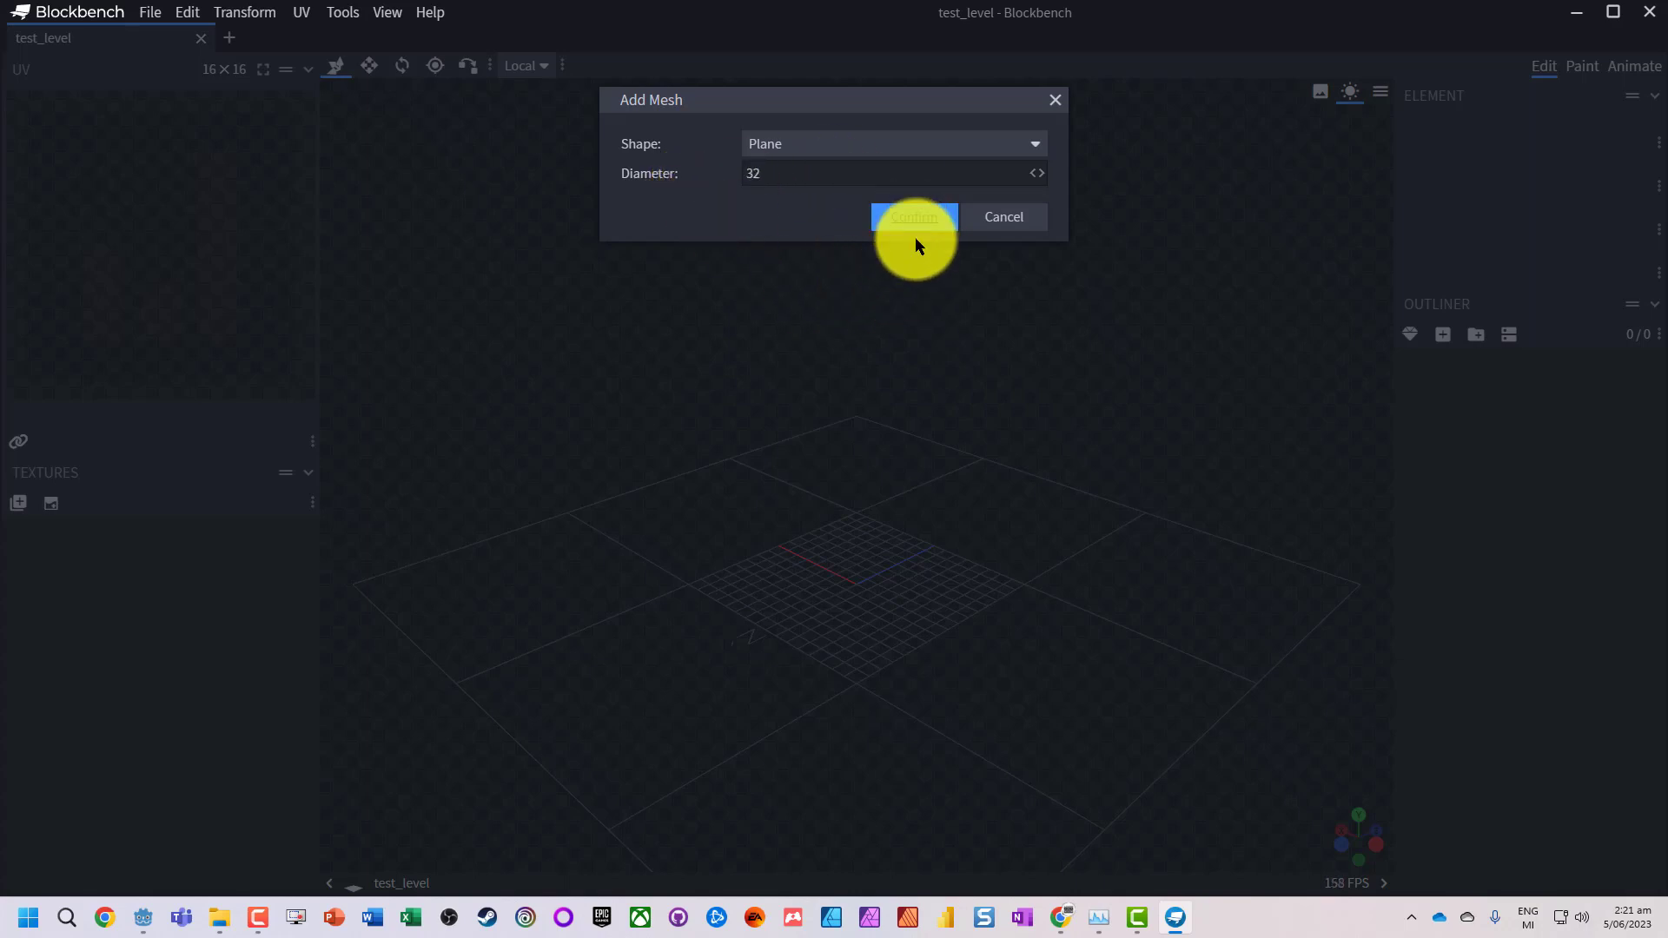
click(916, 229)
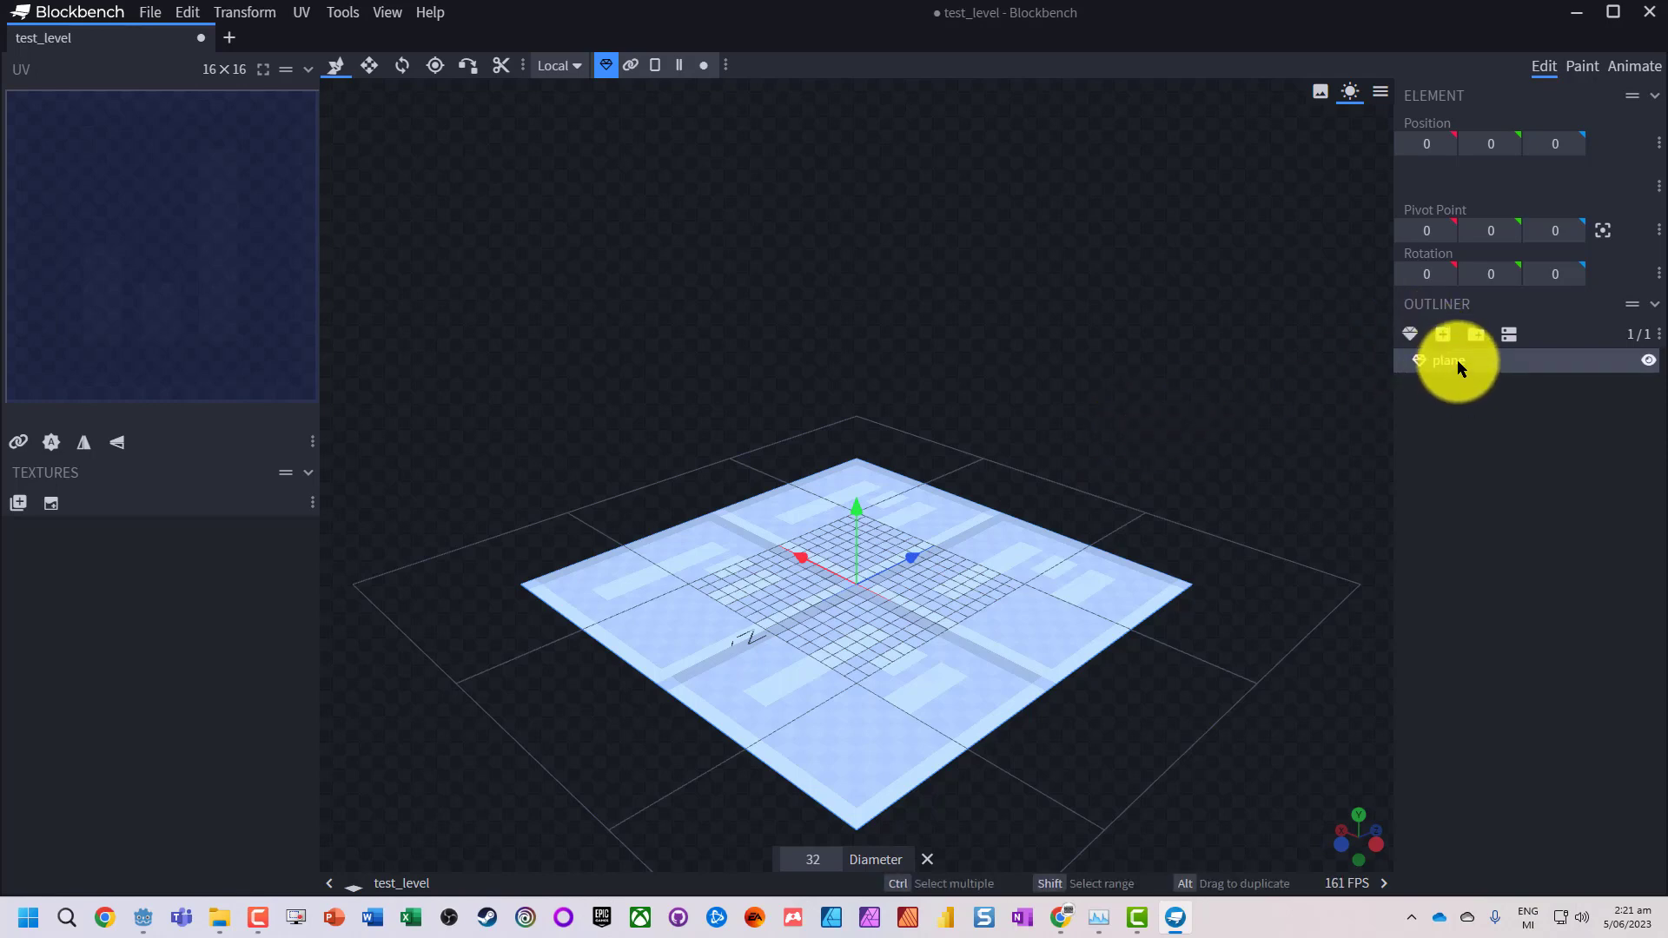
Step: Rename the plane to plane-col
double_click(1475, 361)
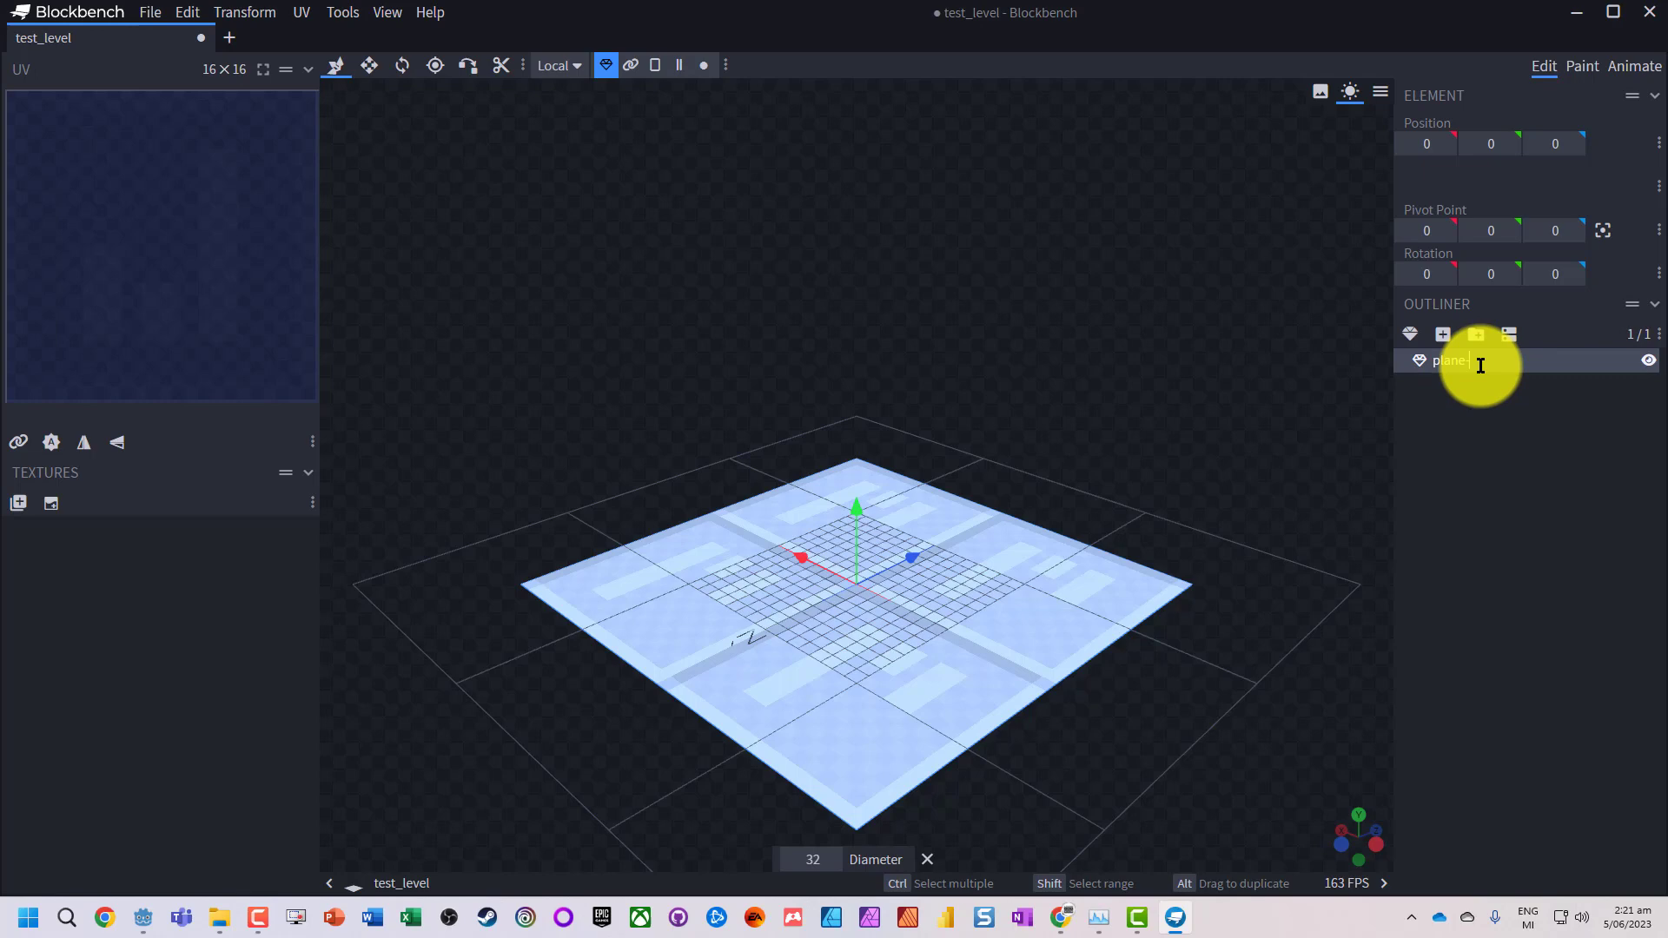
text(-col)
key(Return)
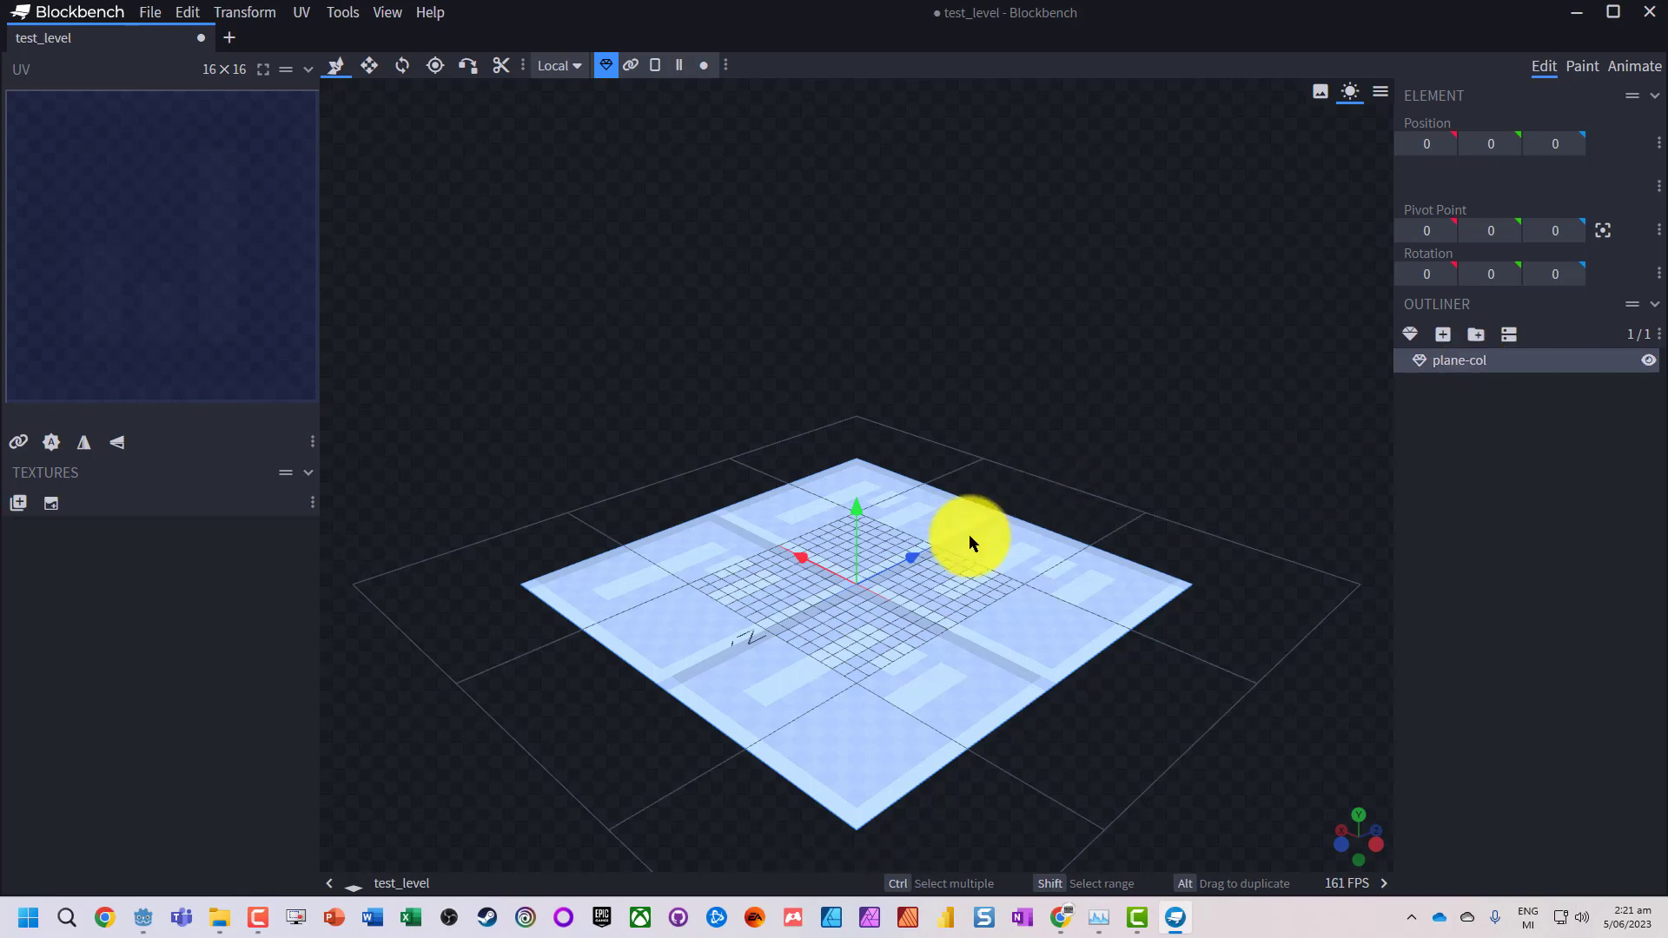
Step: Add a Torus mesh with diameter 32
click(1411, 335)
click(769, 146)
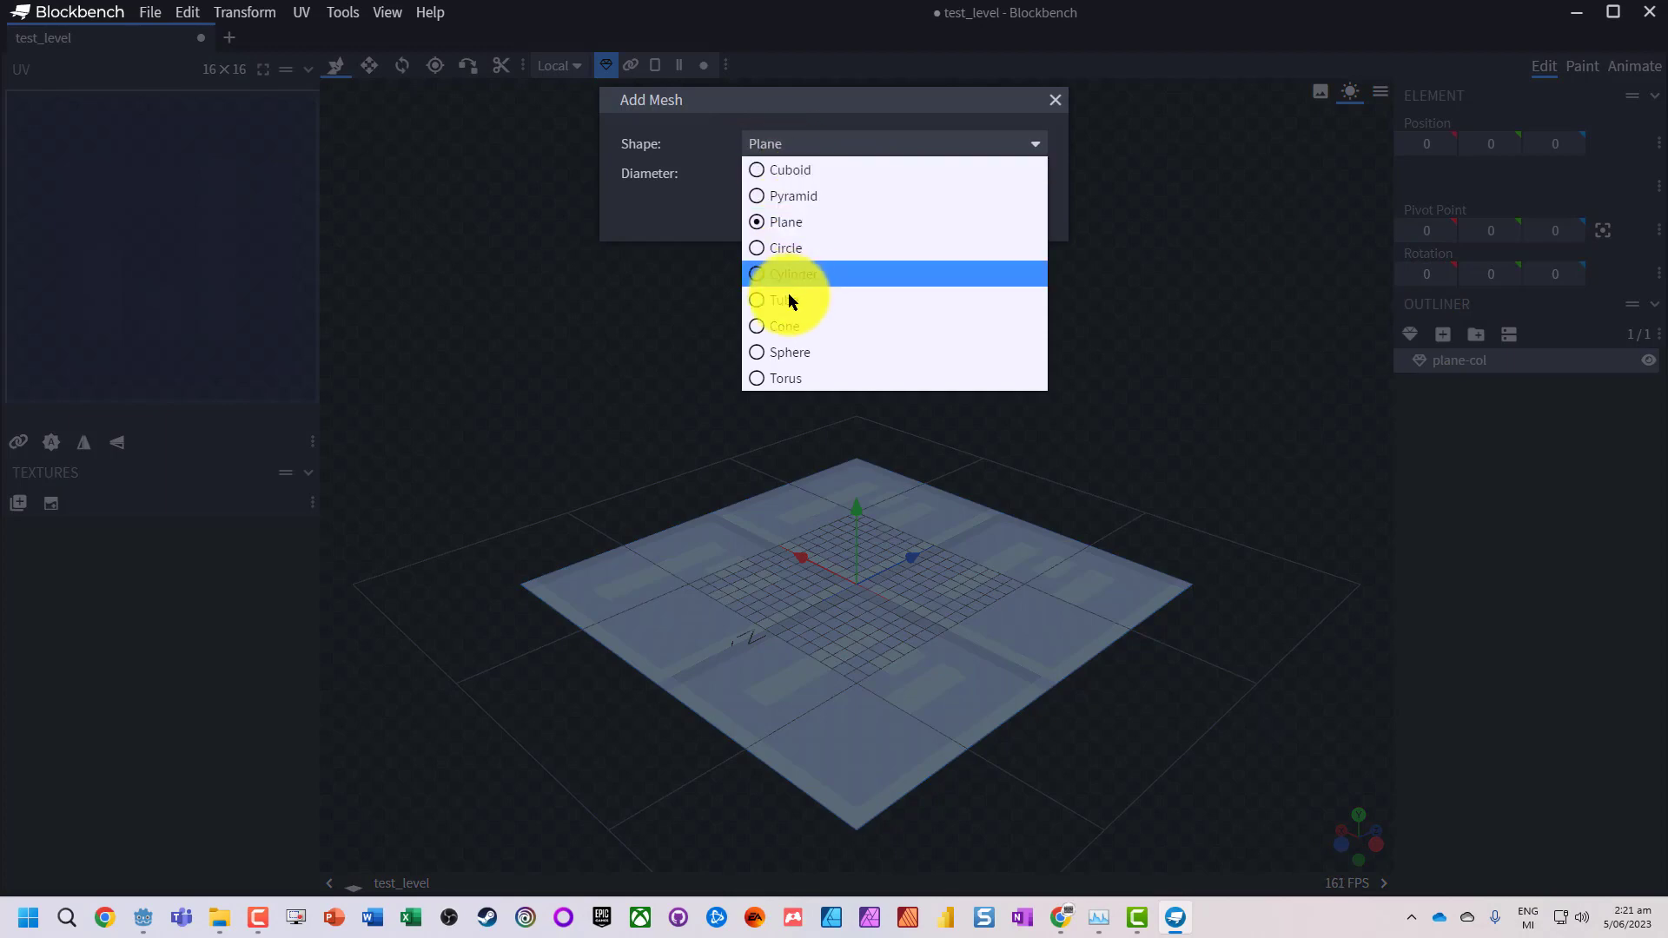
click(768, 379)
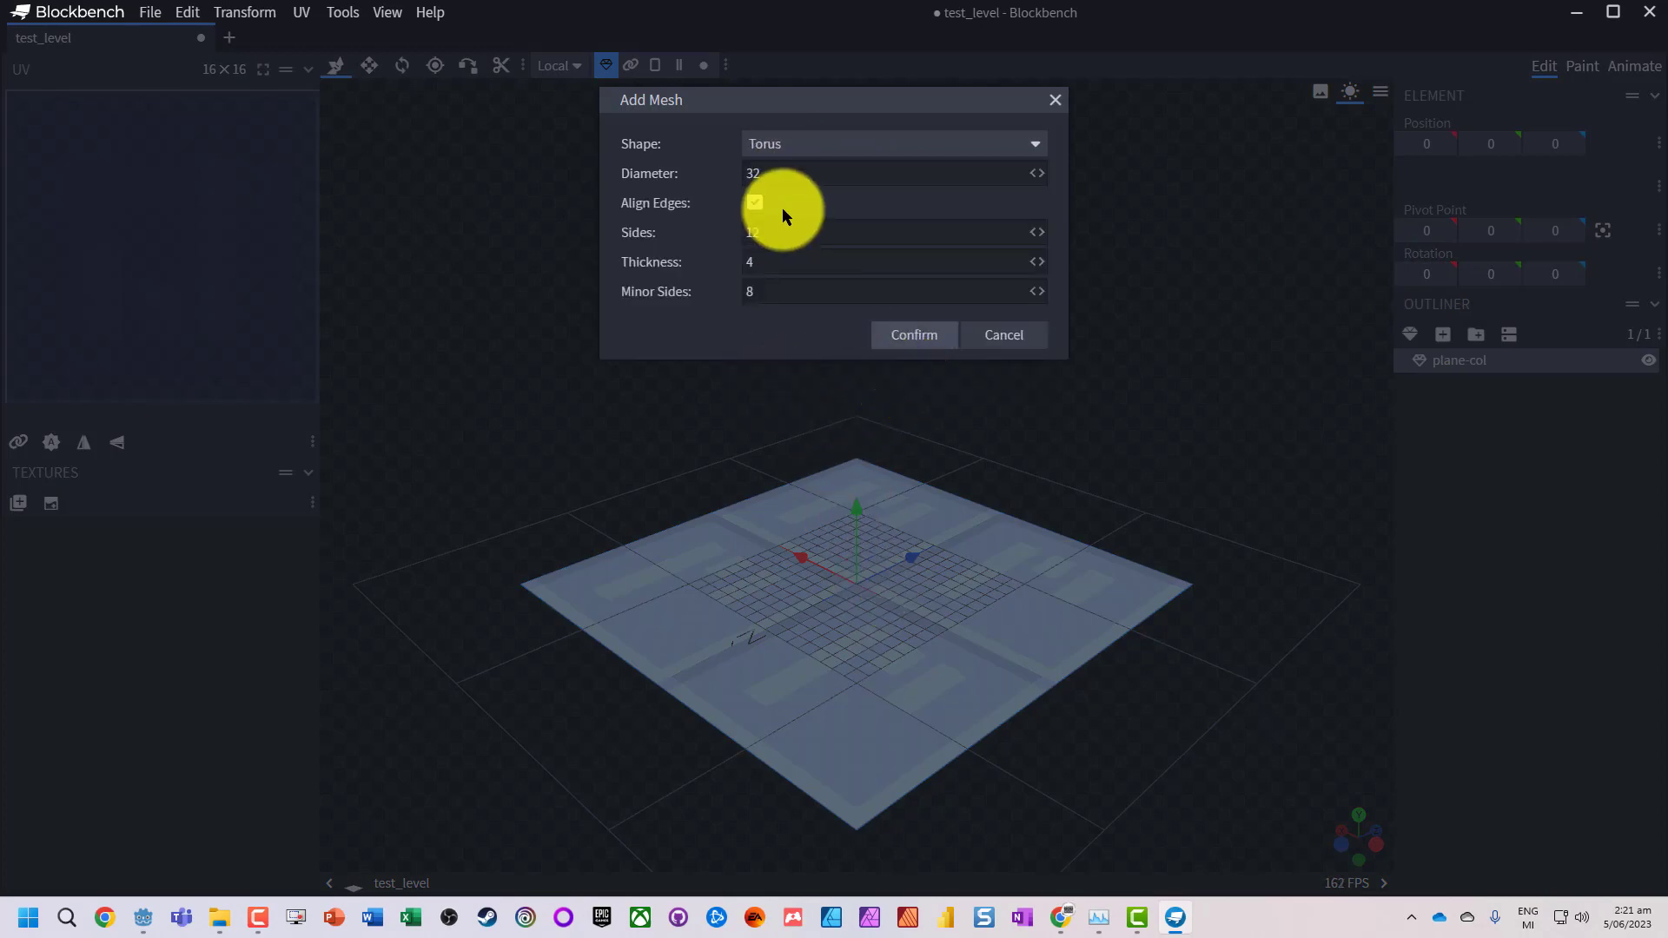
click(914, 335)
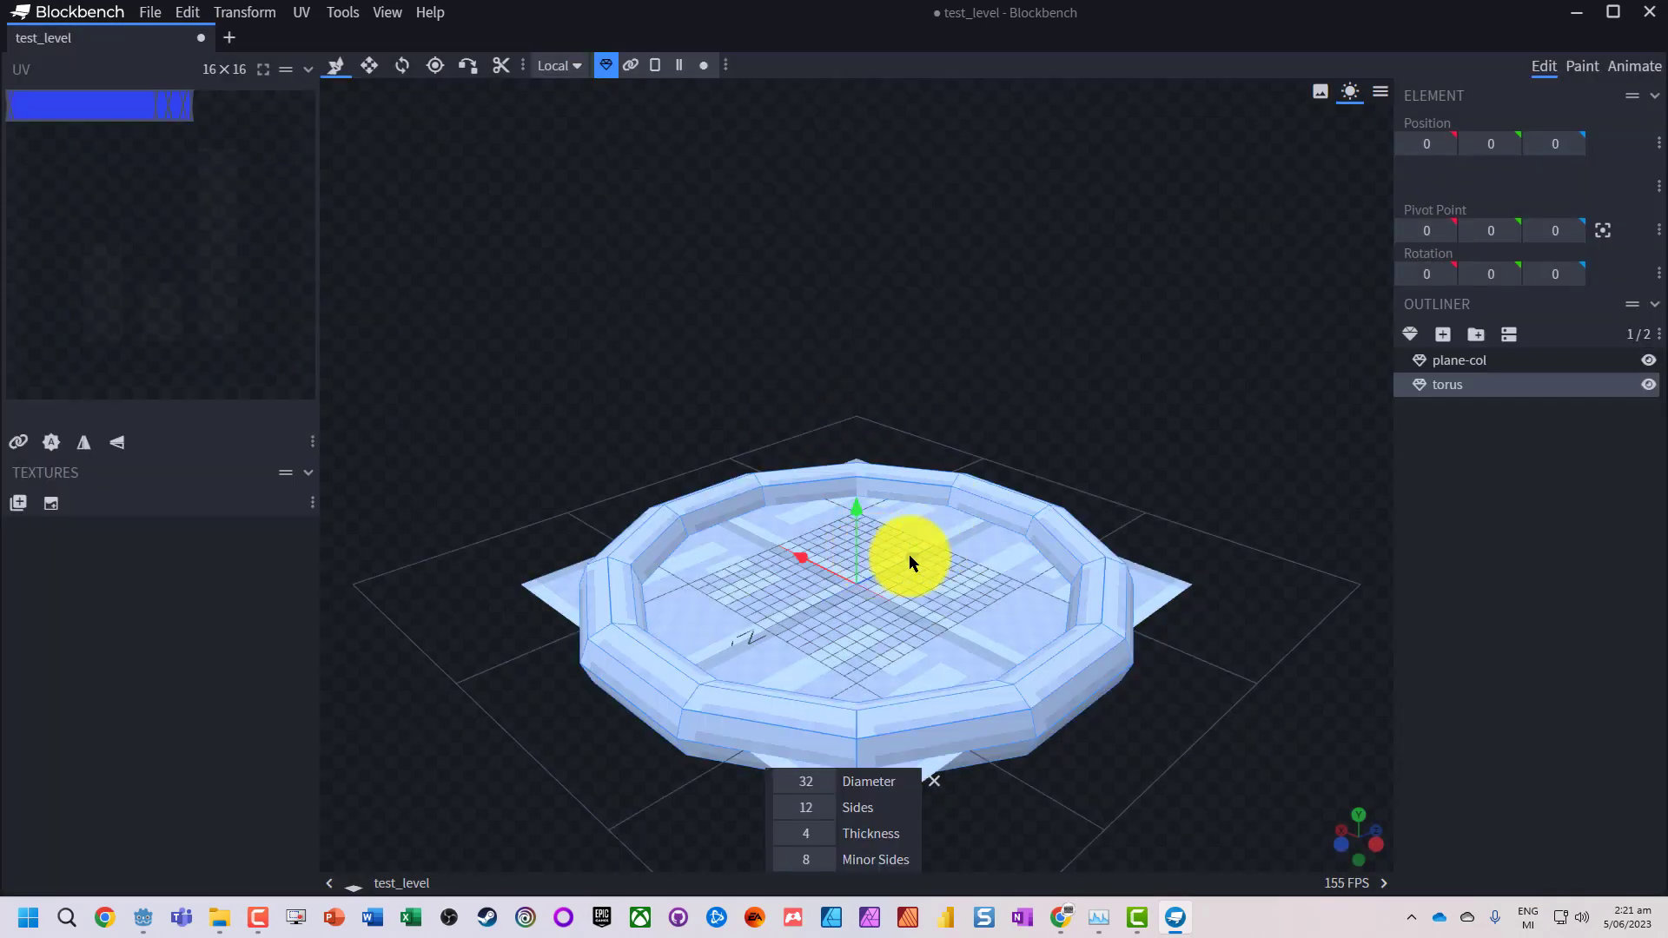
Step: Rename the torus to torus-col and raise it slightly along Y
double_click(1477, 386)
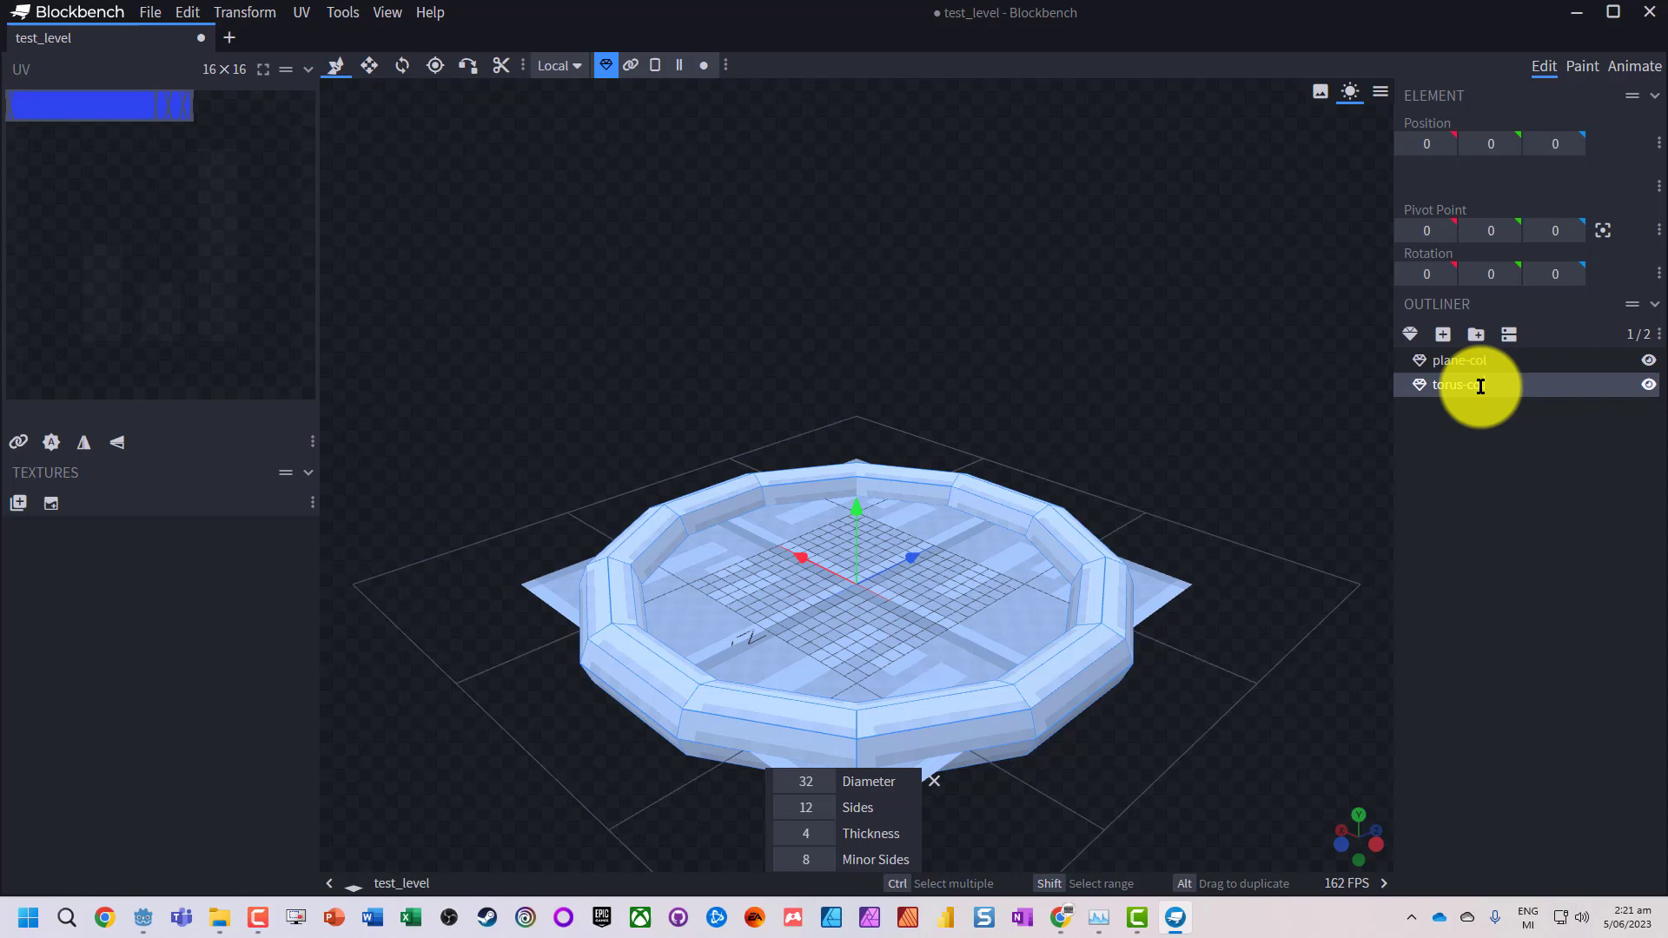
key(Return)
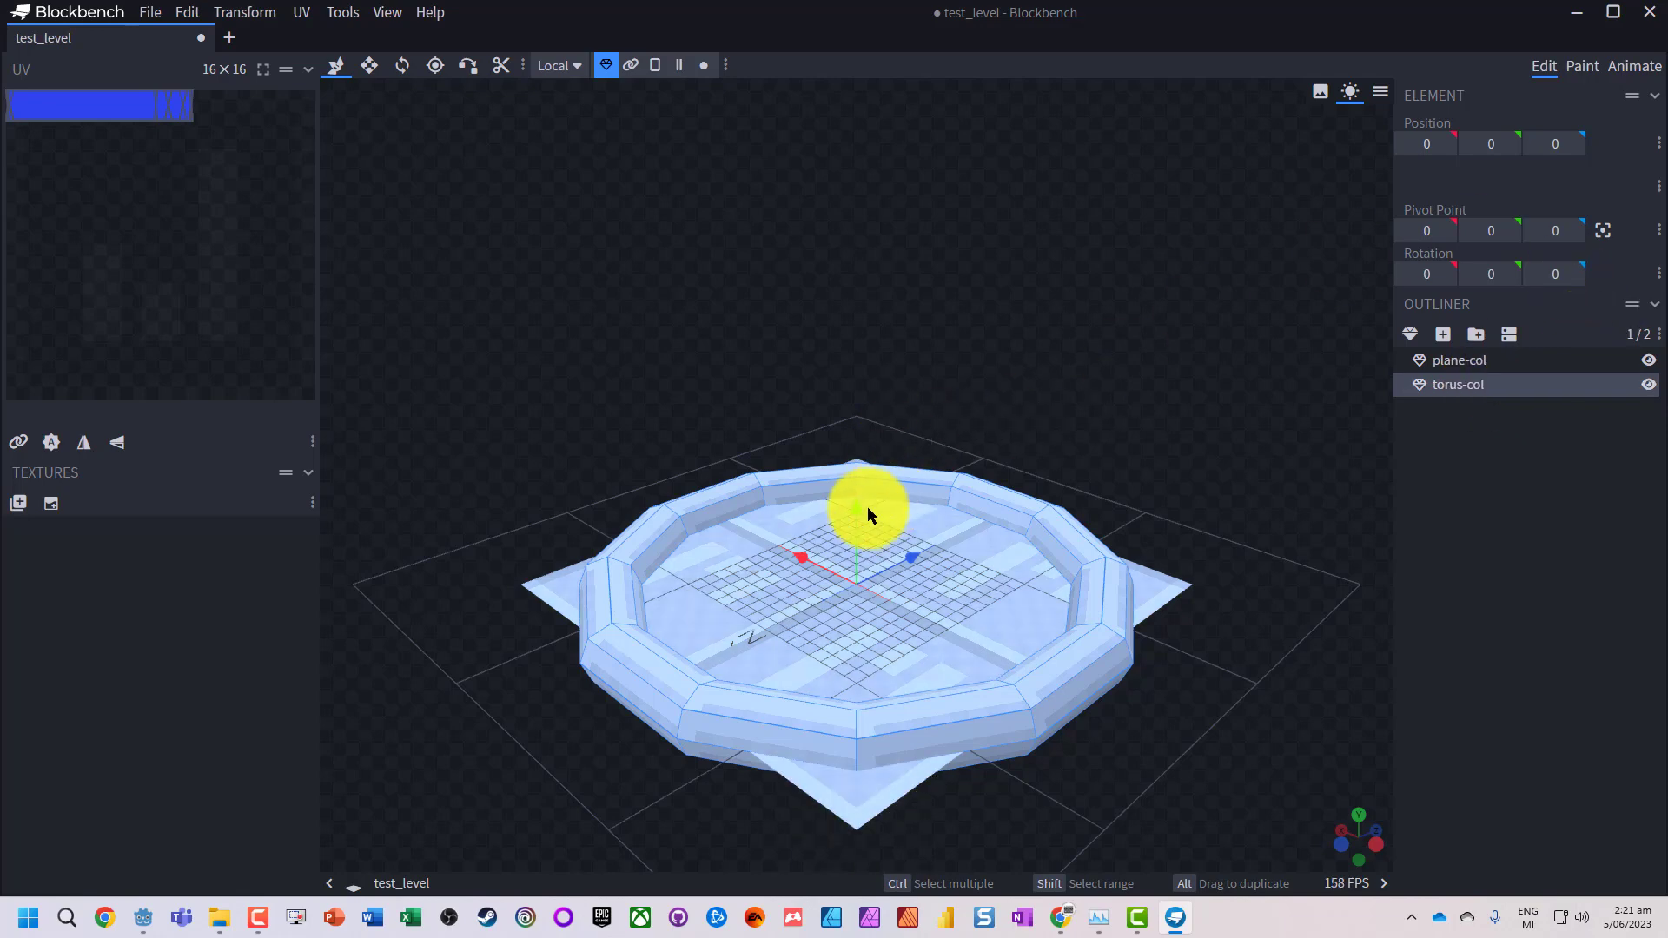
drag(857, 509, 860, 495)
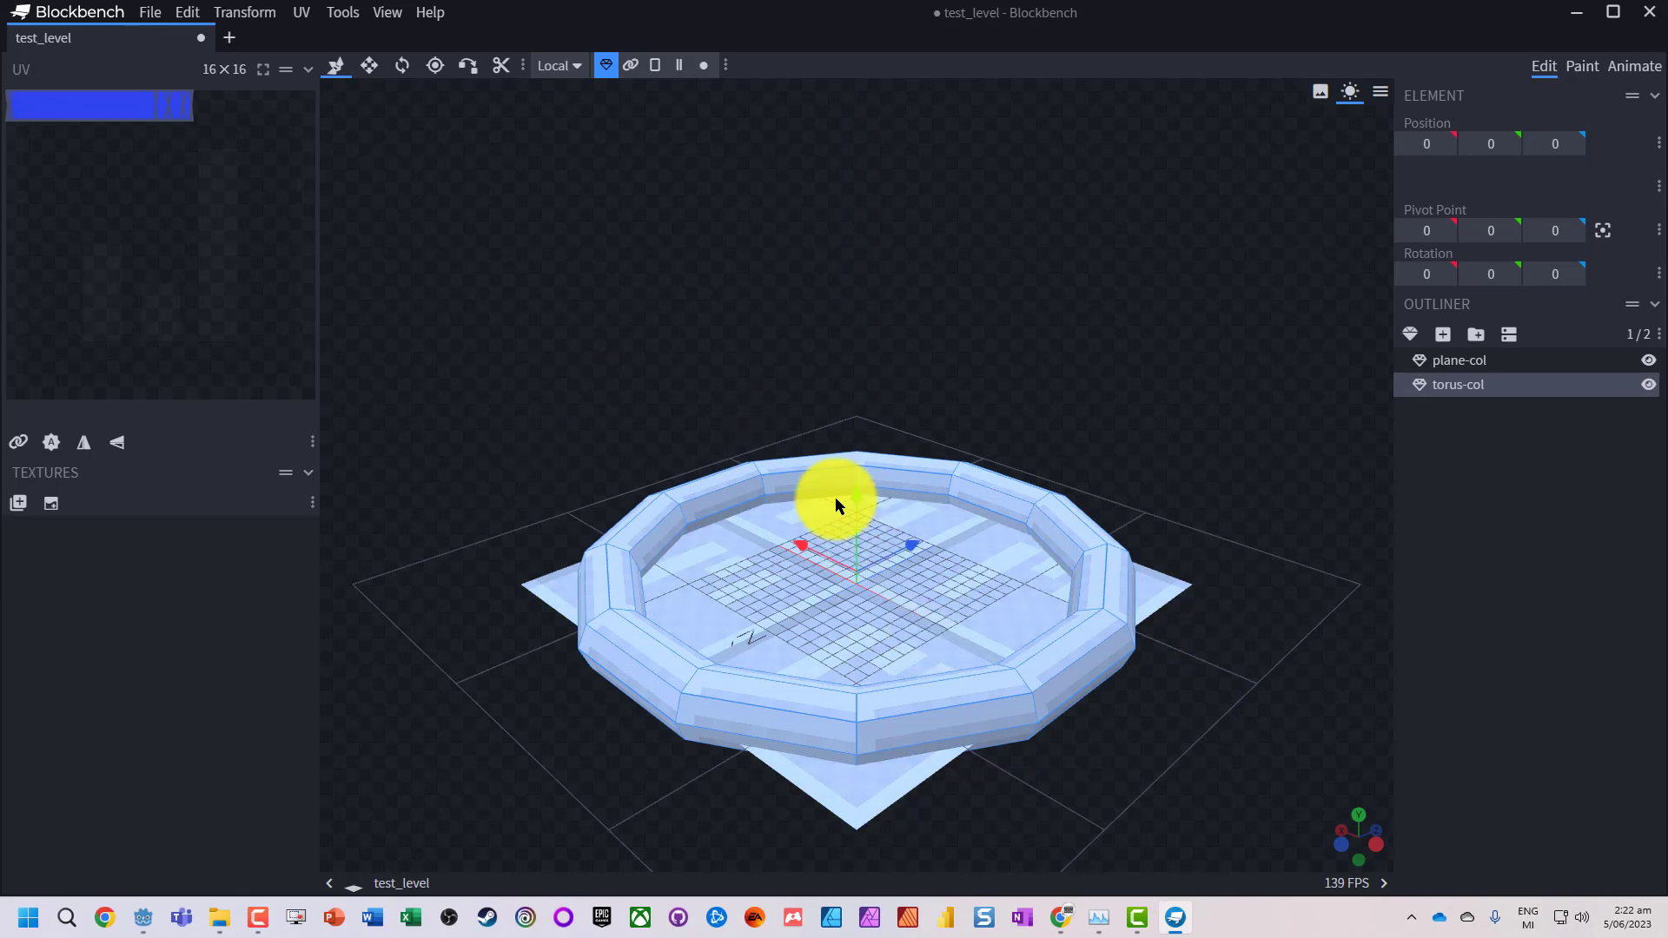
Step: Add a second torus mesh with diameter 16
click(1410, 337)
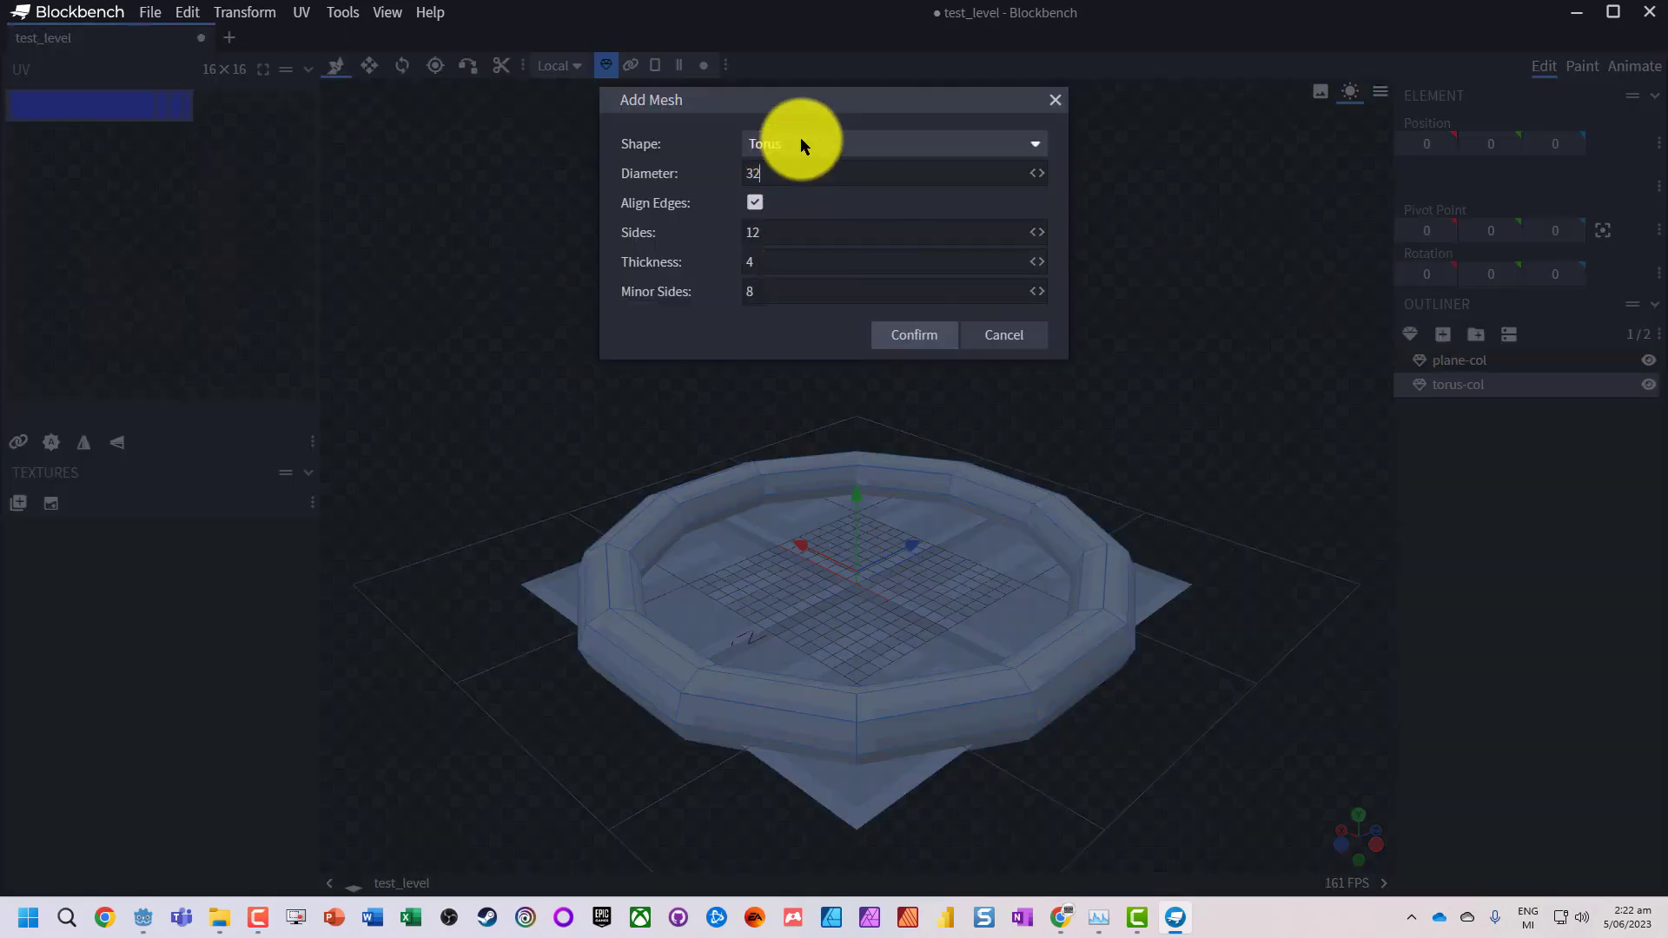
drag(782, 170, 617, 174)
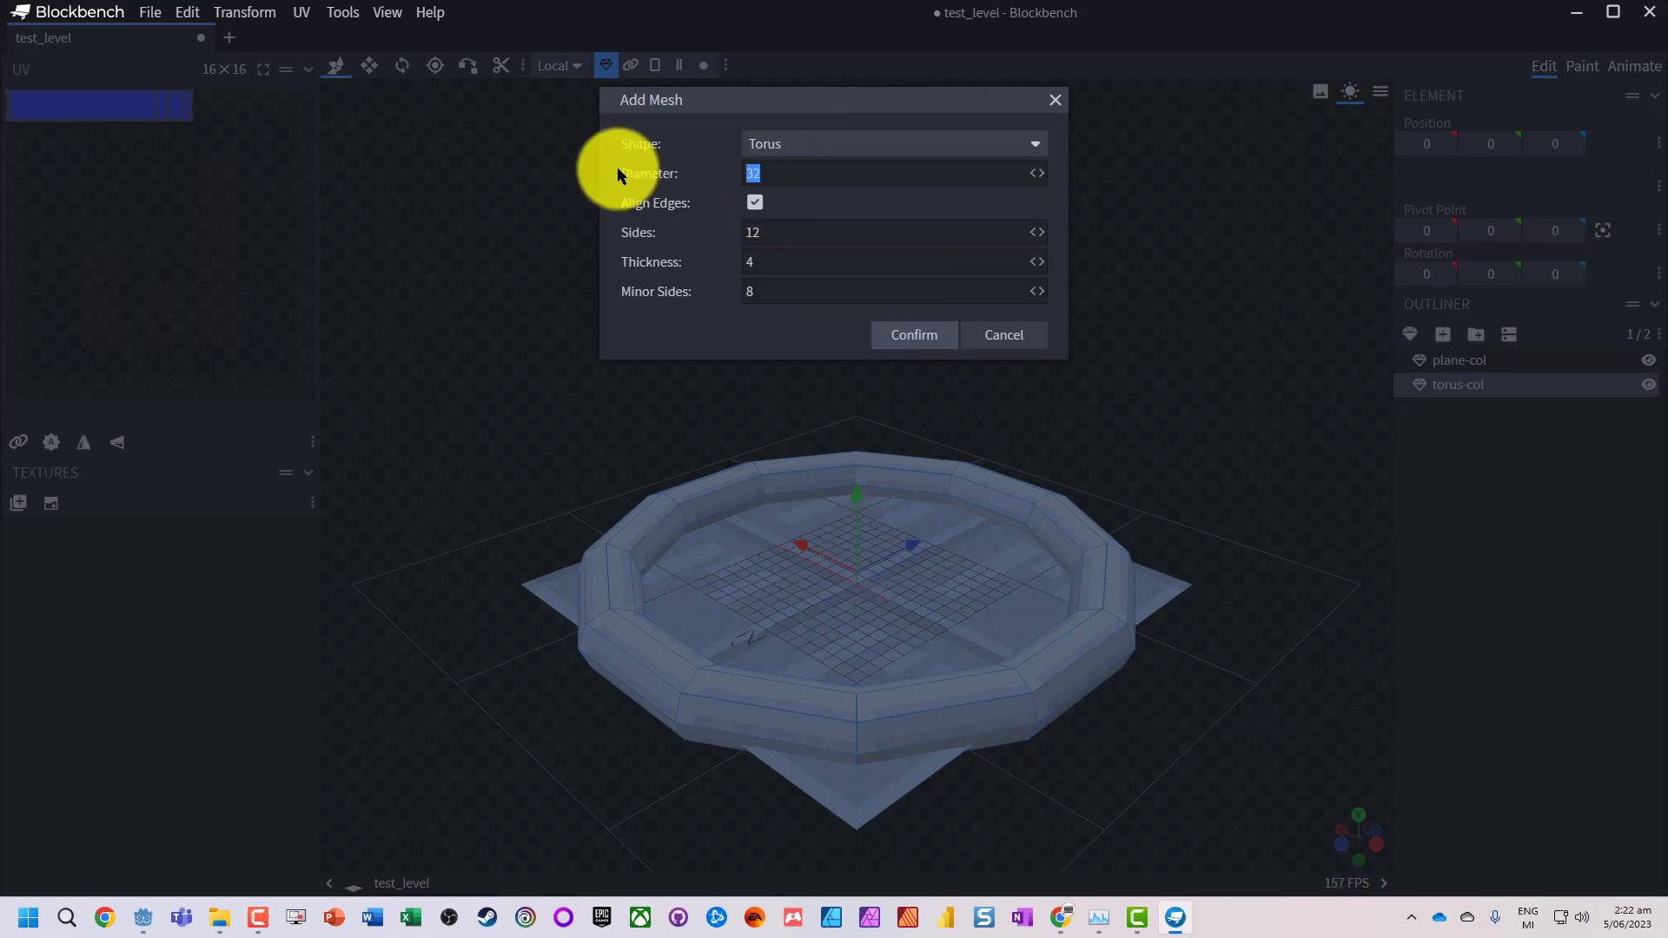
text(16)
key(Return)
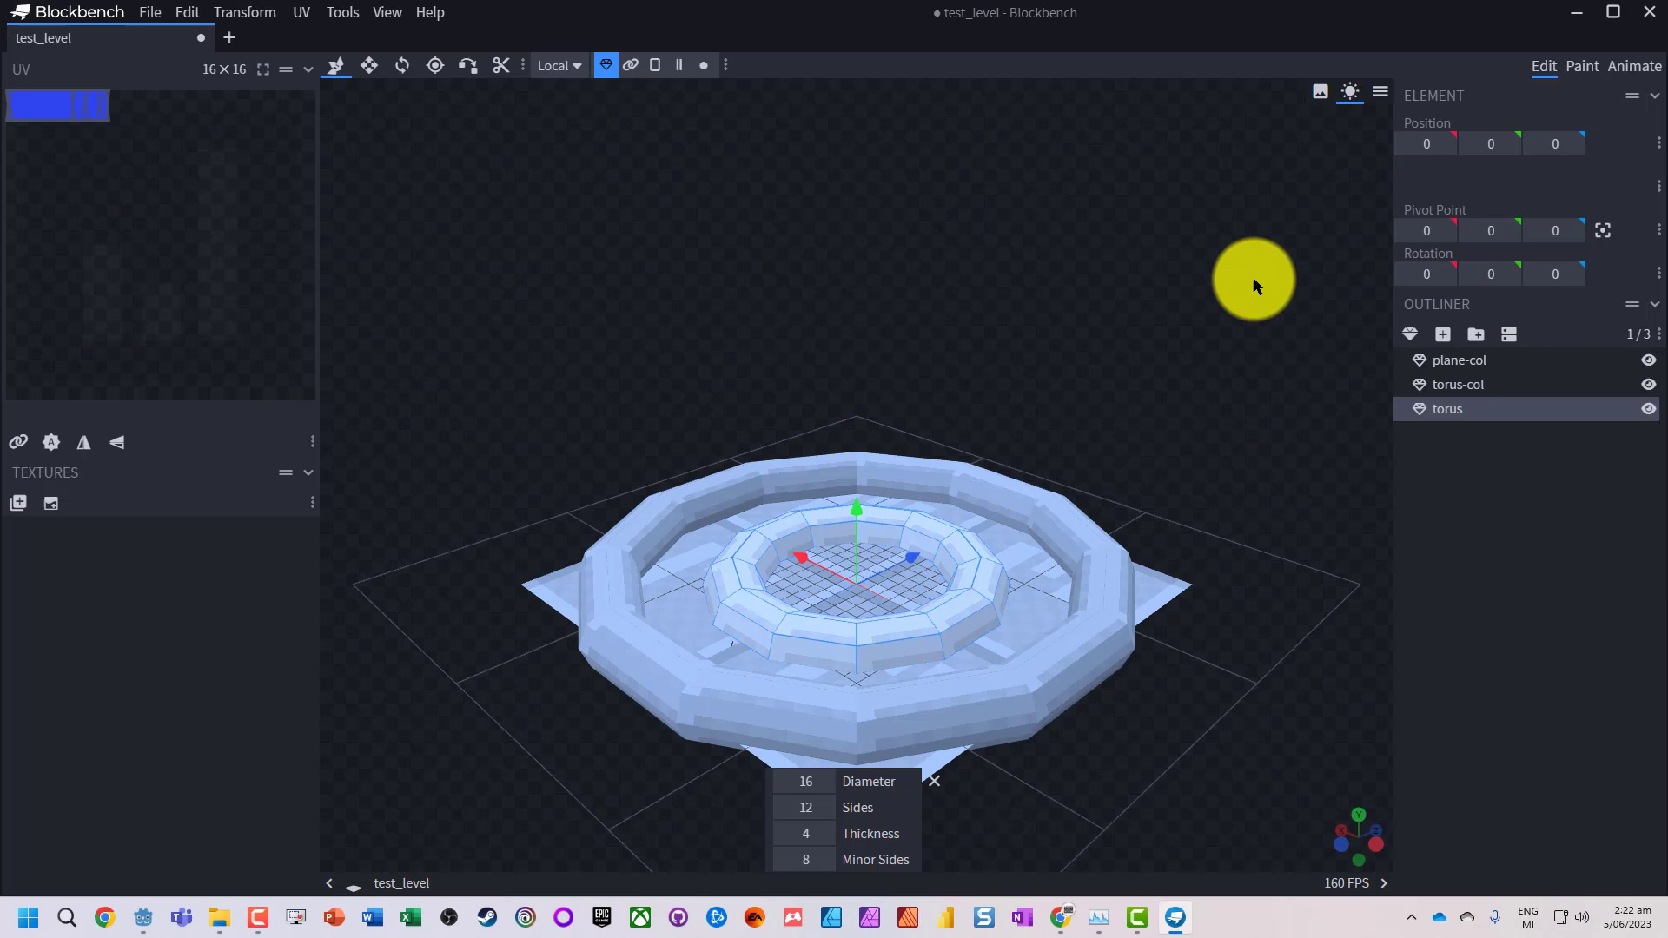
Step: Tilt the small torus -67.5° on X and shift it 7 units along global Z
click(402, 65)
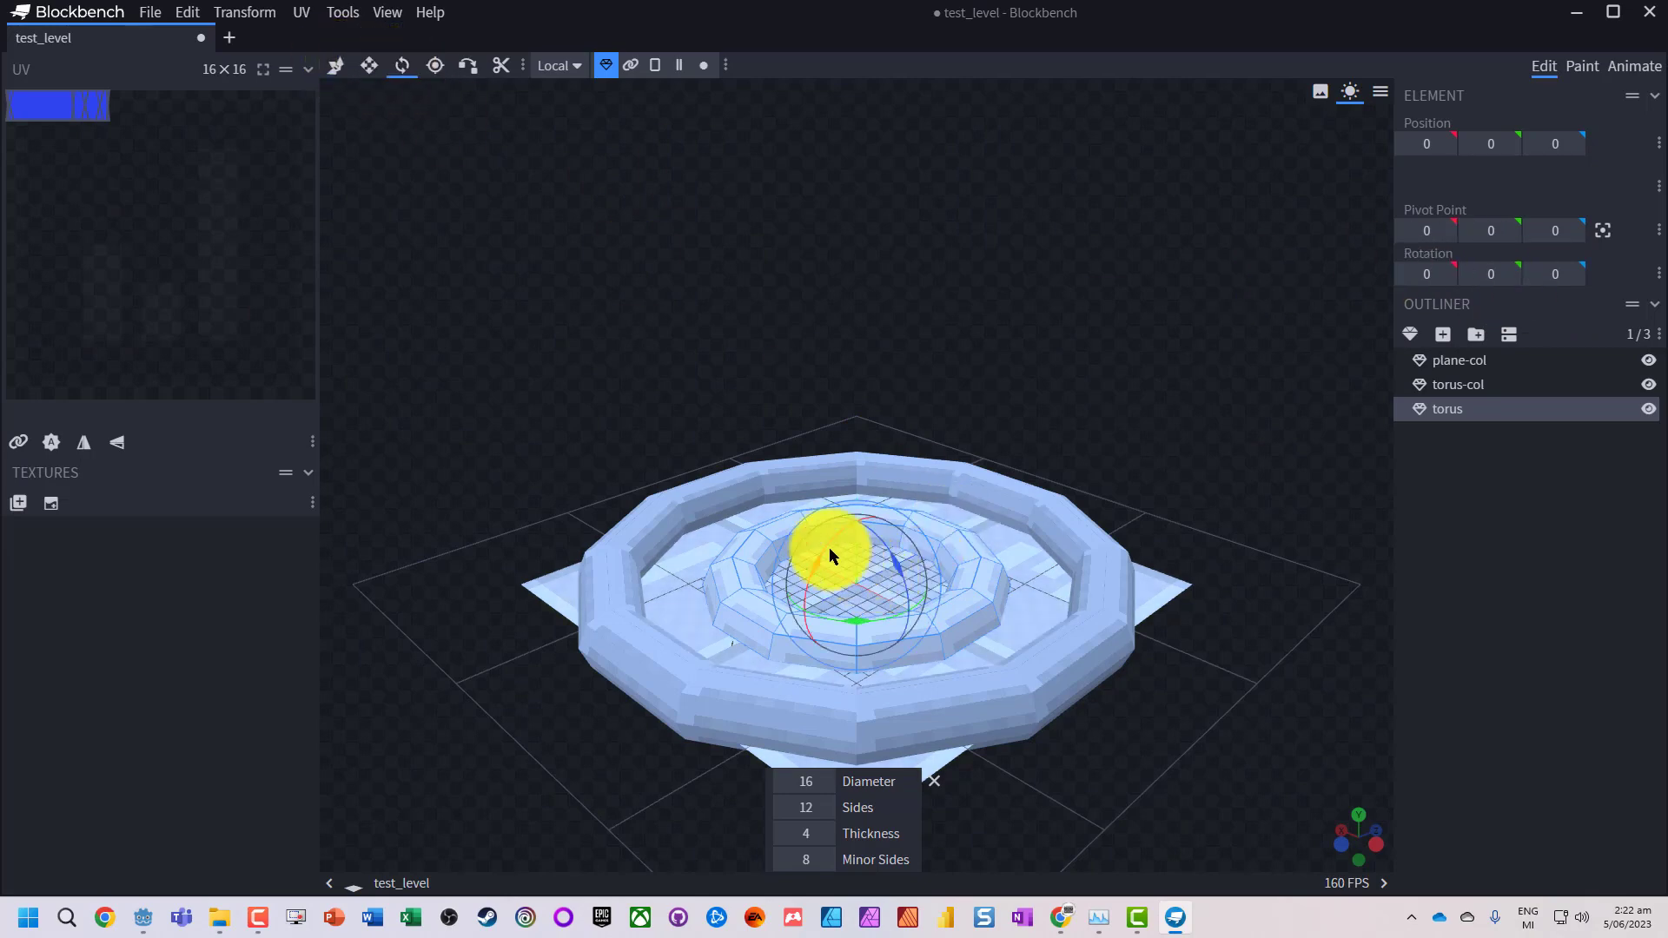
drag(829, 551, 794, 643)
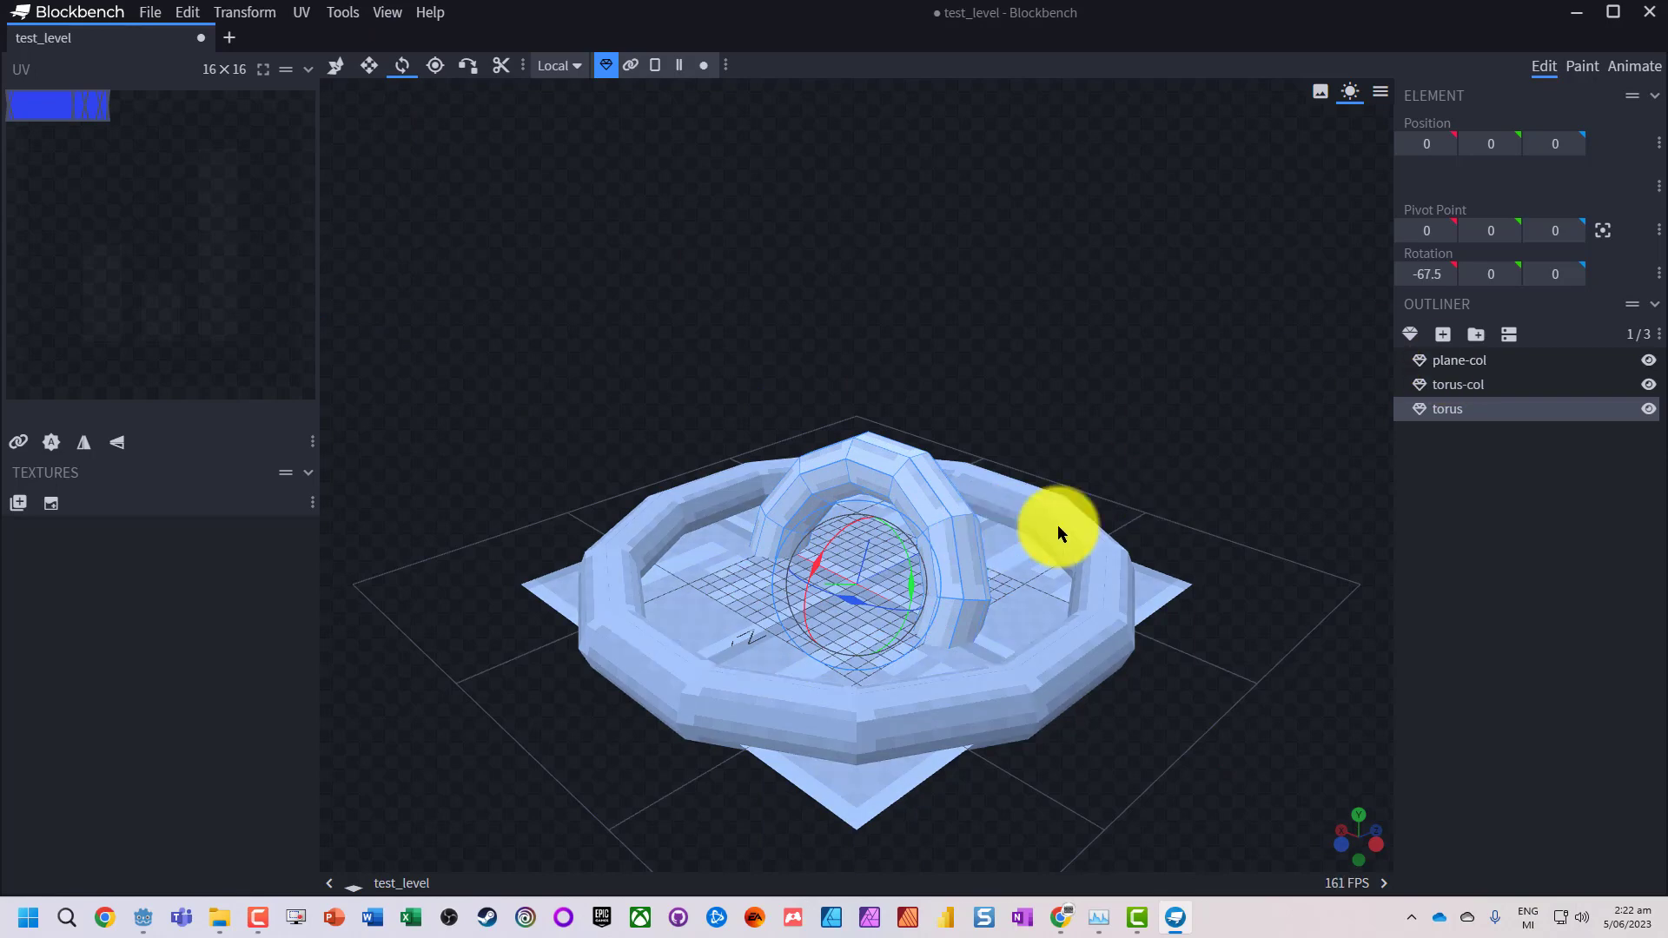
click(335, 68)
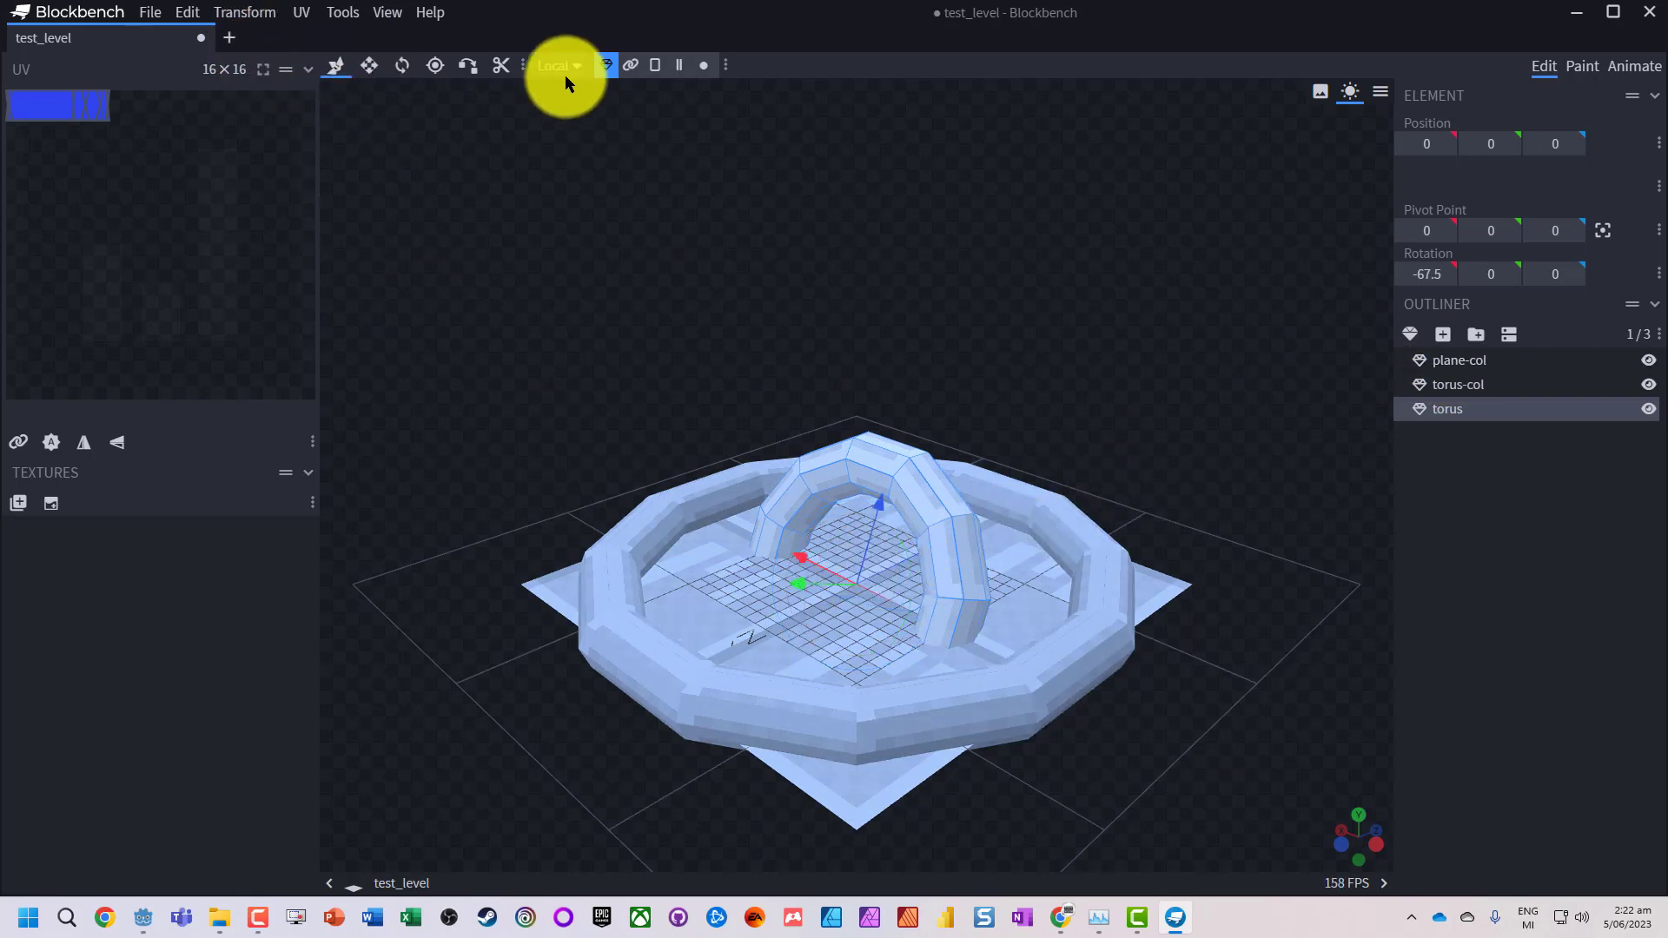
click(560, 66)
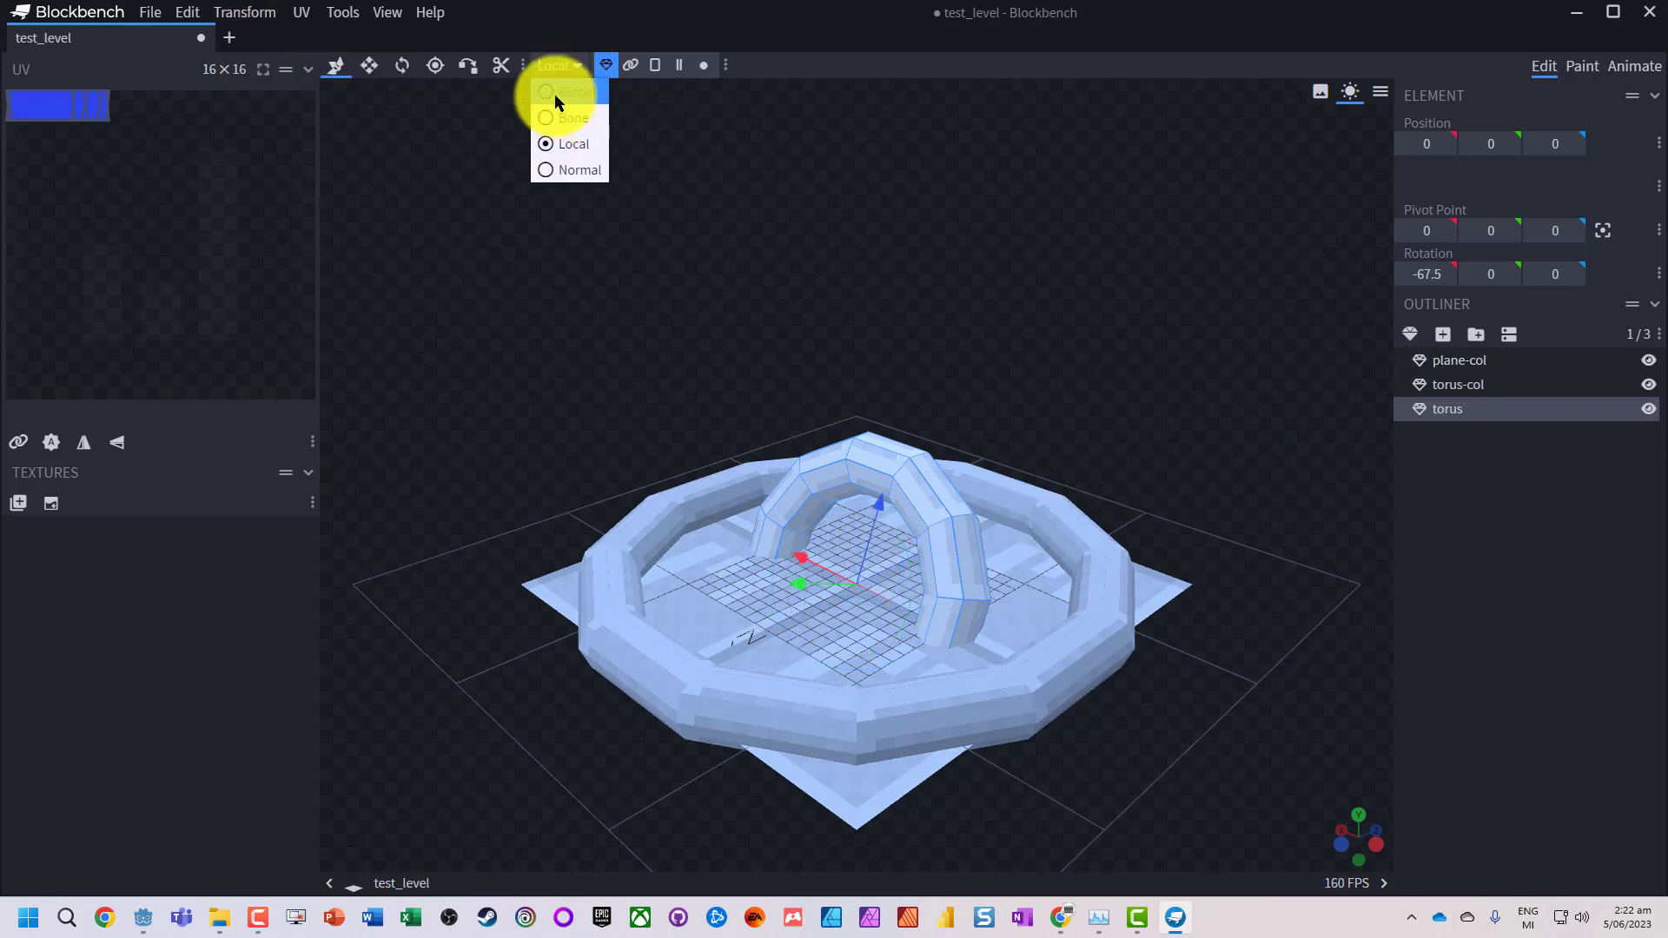
click(554, 93)
drag(692, 591, 964, 529)
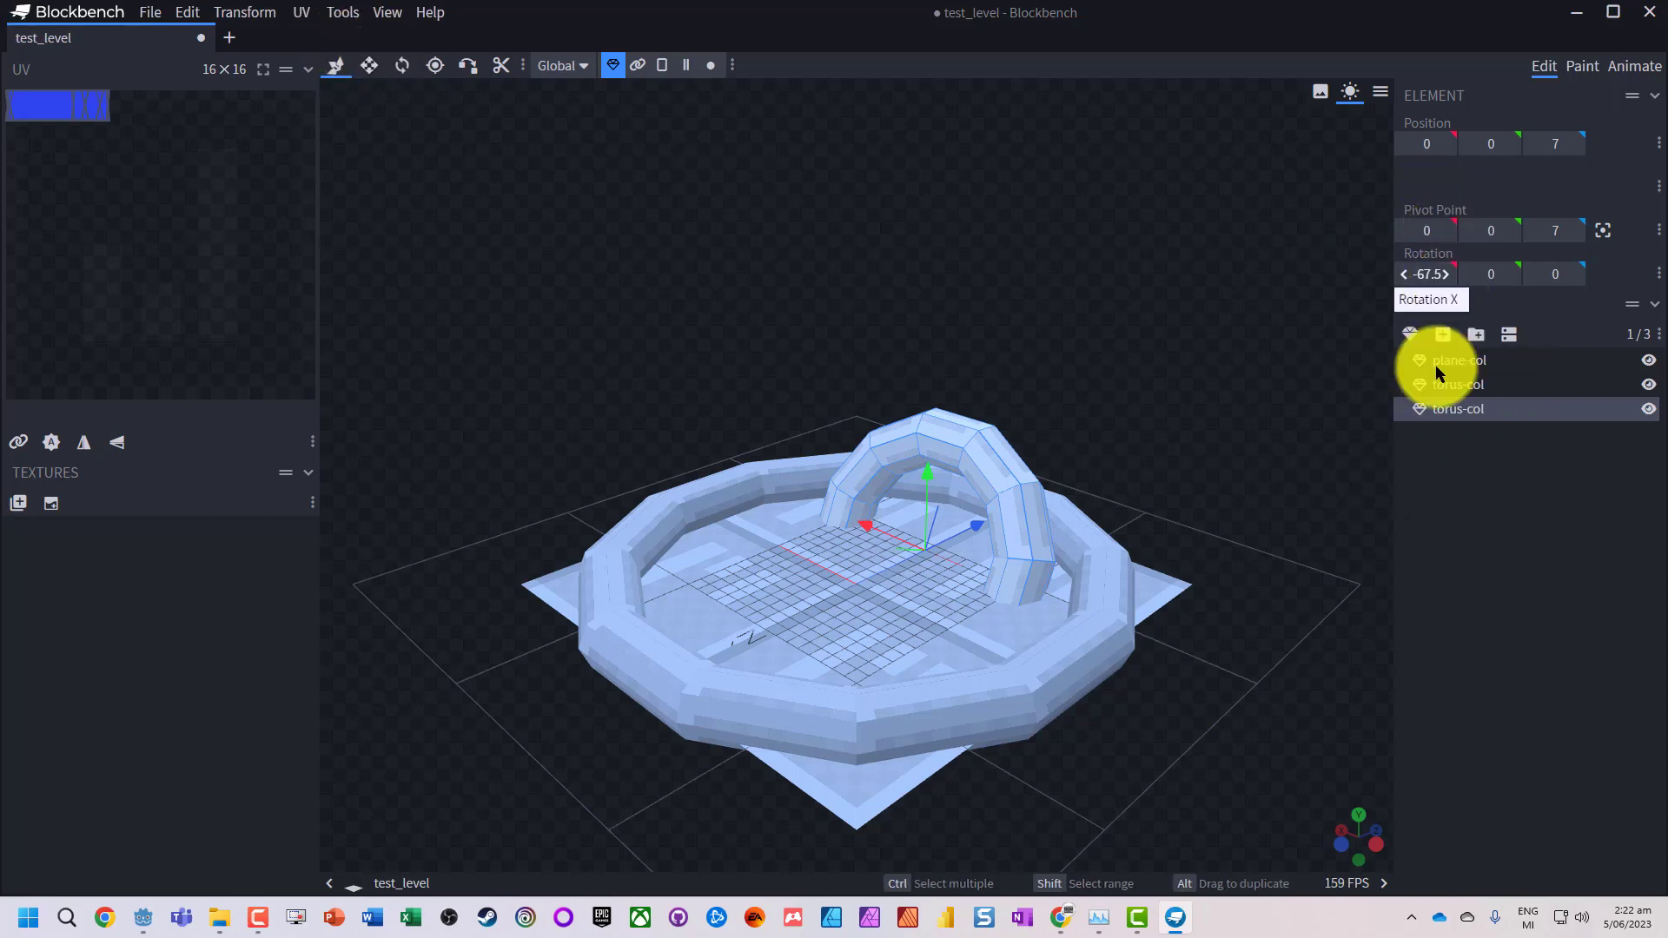
Step: Add a Pyramid mesh and move it 11 units along X
click(1410, 334)
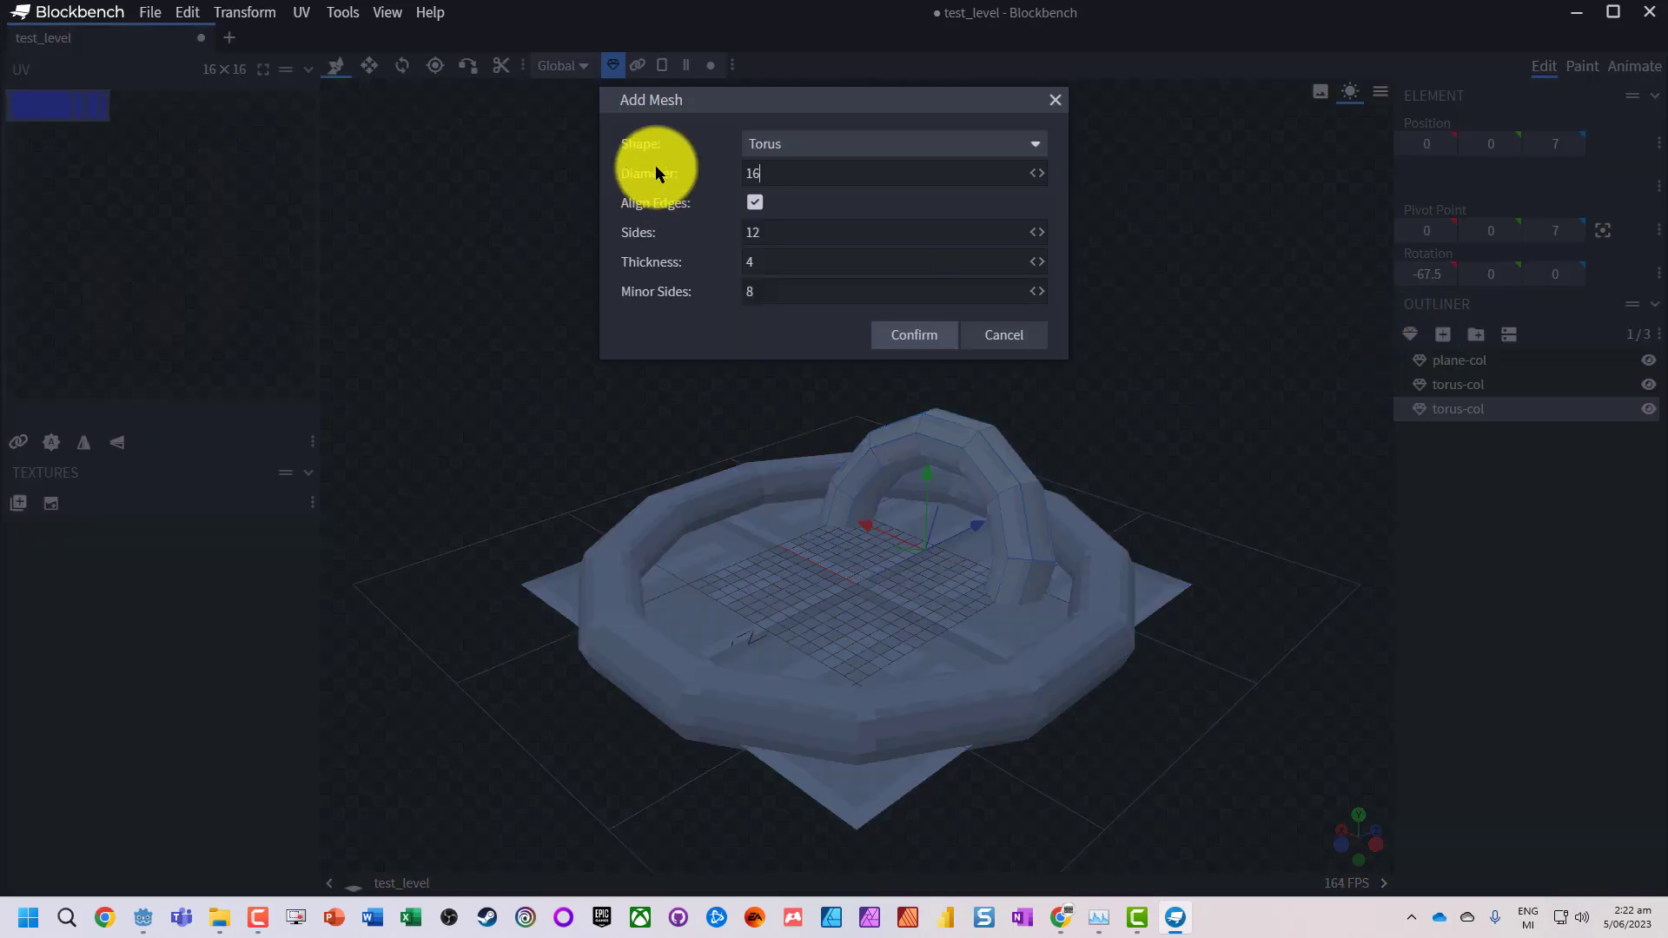
click(815, 145)
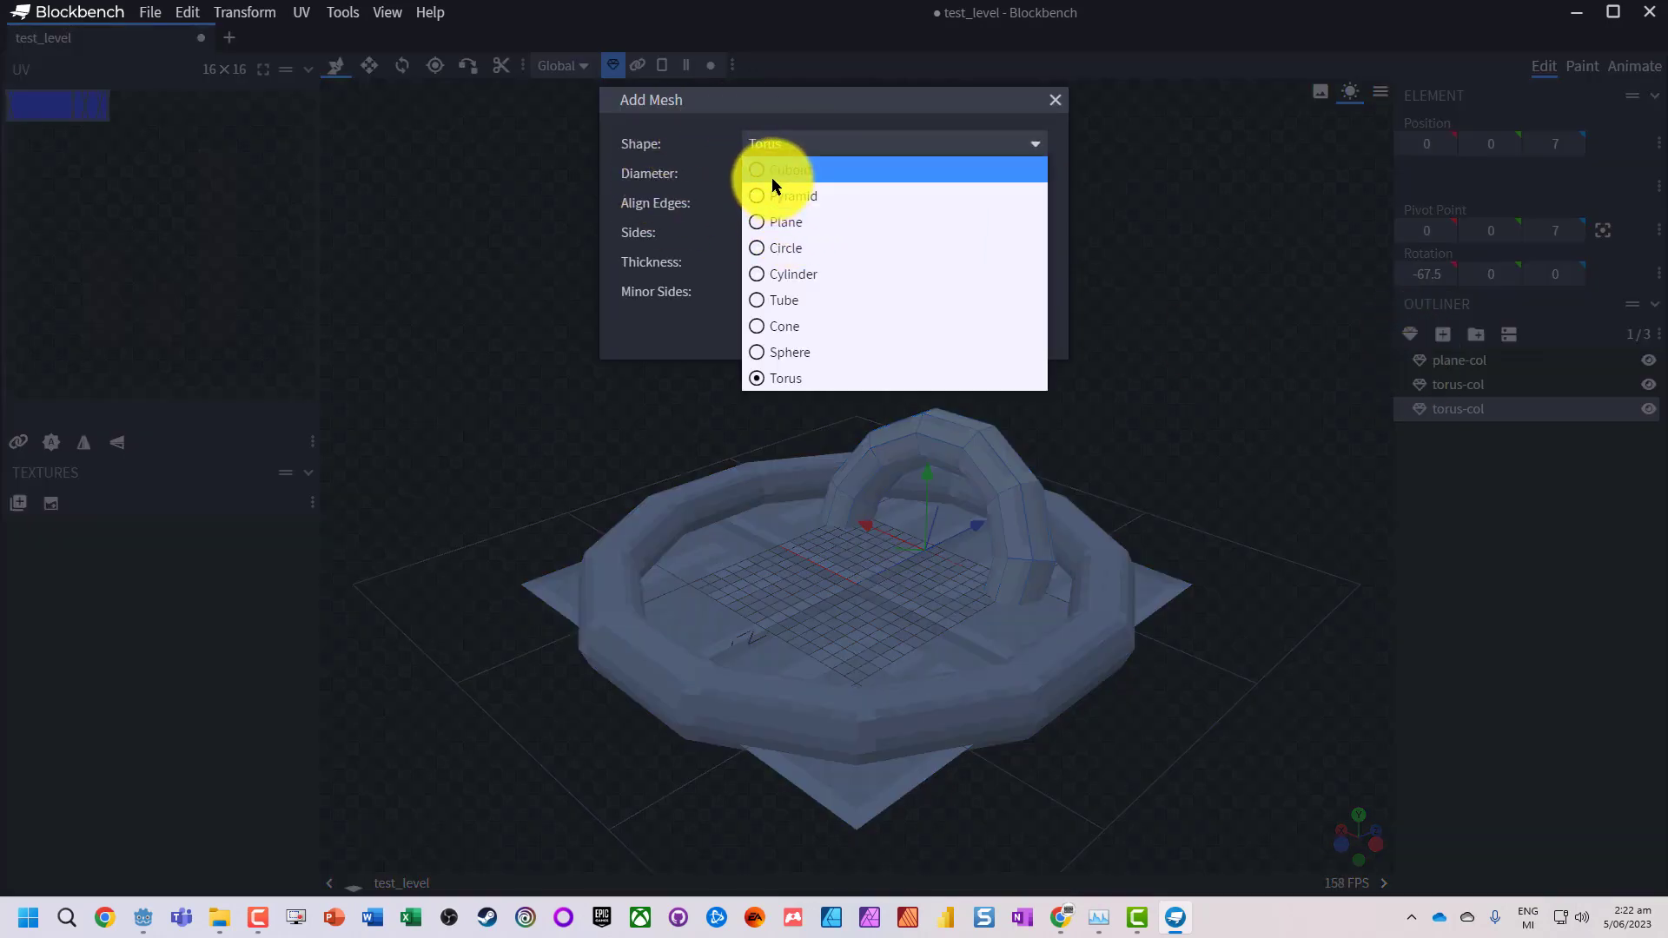
click(787, 196)
click(915, 252)
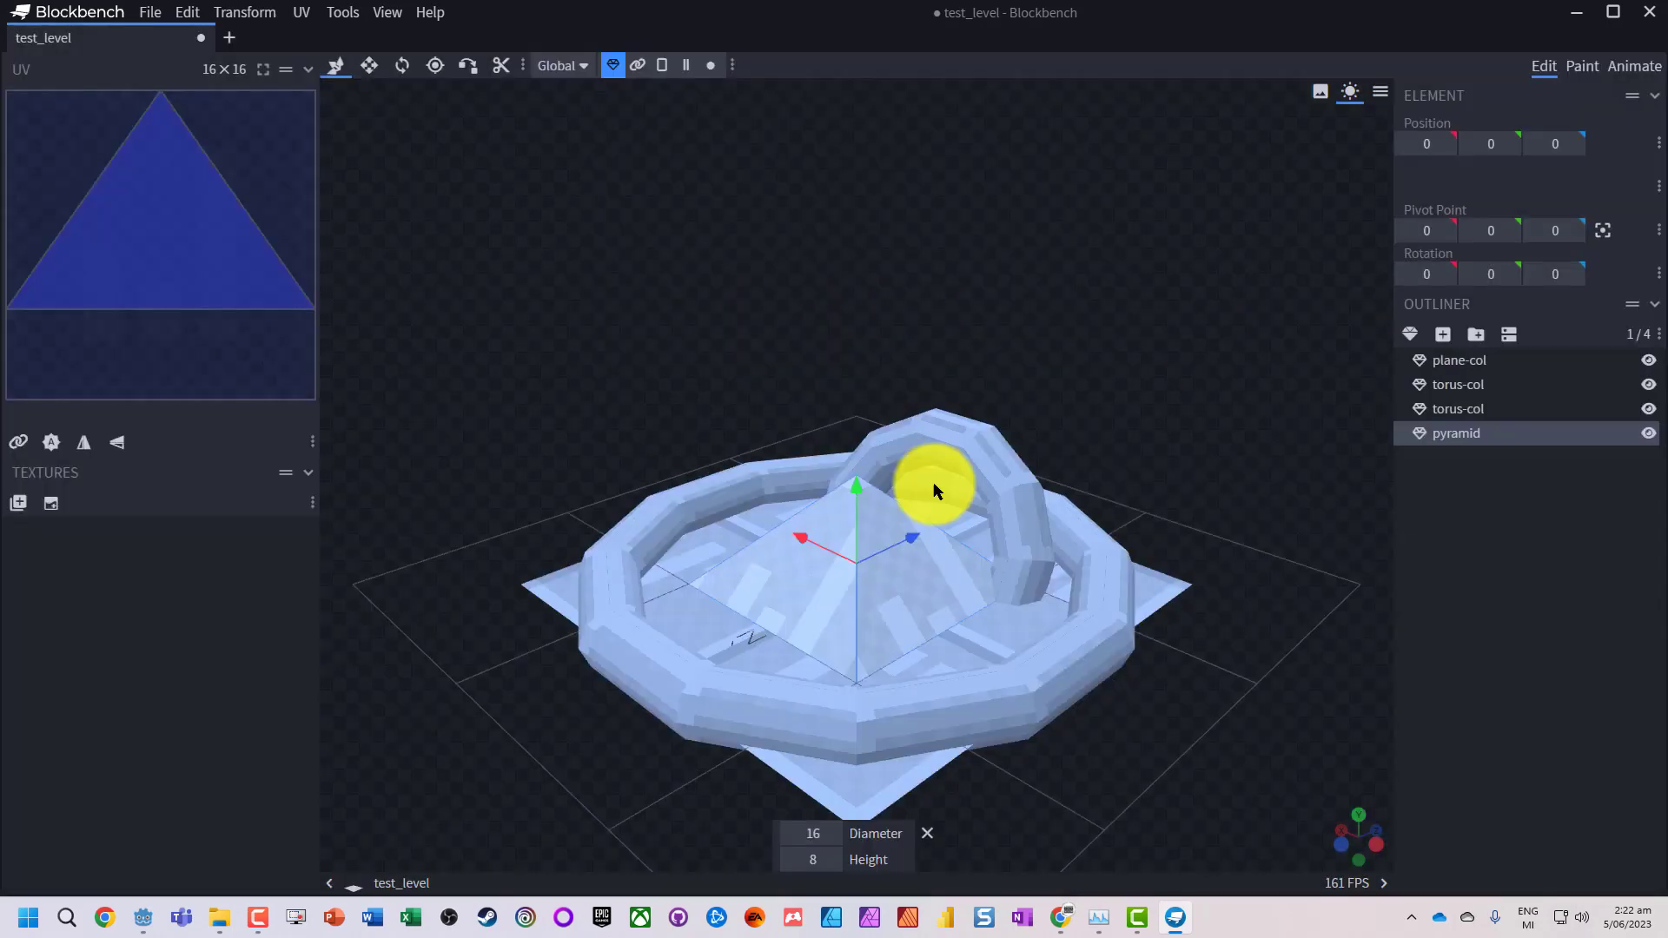
drag(808, 539, 697, 485)
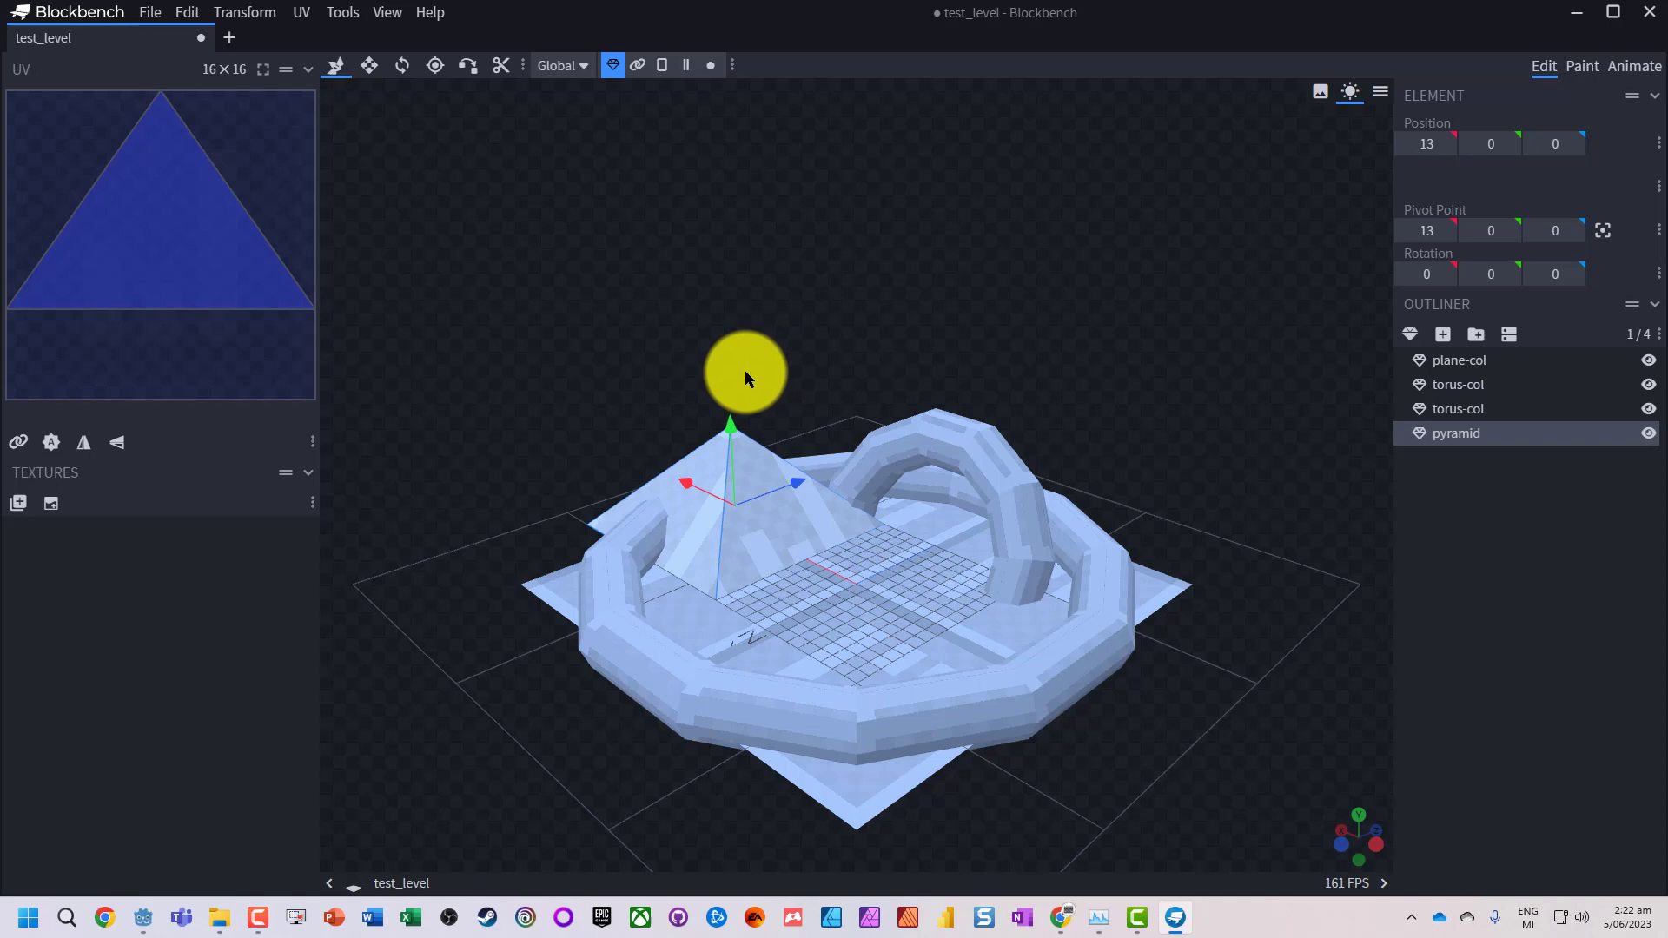
Step: Duplicate the pyramid, move the copy to 7, 0, -12, and rename it pyramid-col
key(ctrl+d)
drag(796, 482, 673, 551)
drag(570, 535, 617, 563)
double_click(1509, 457)
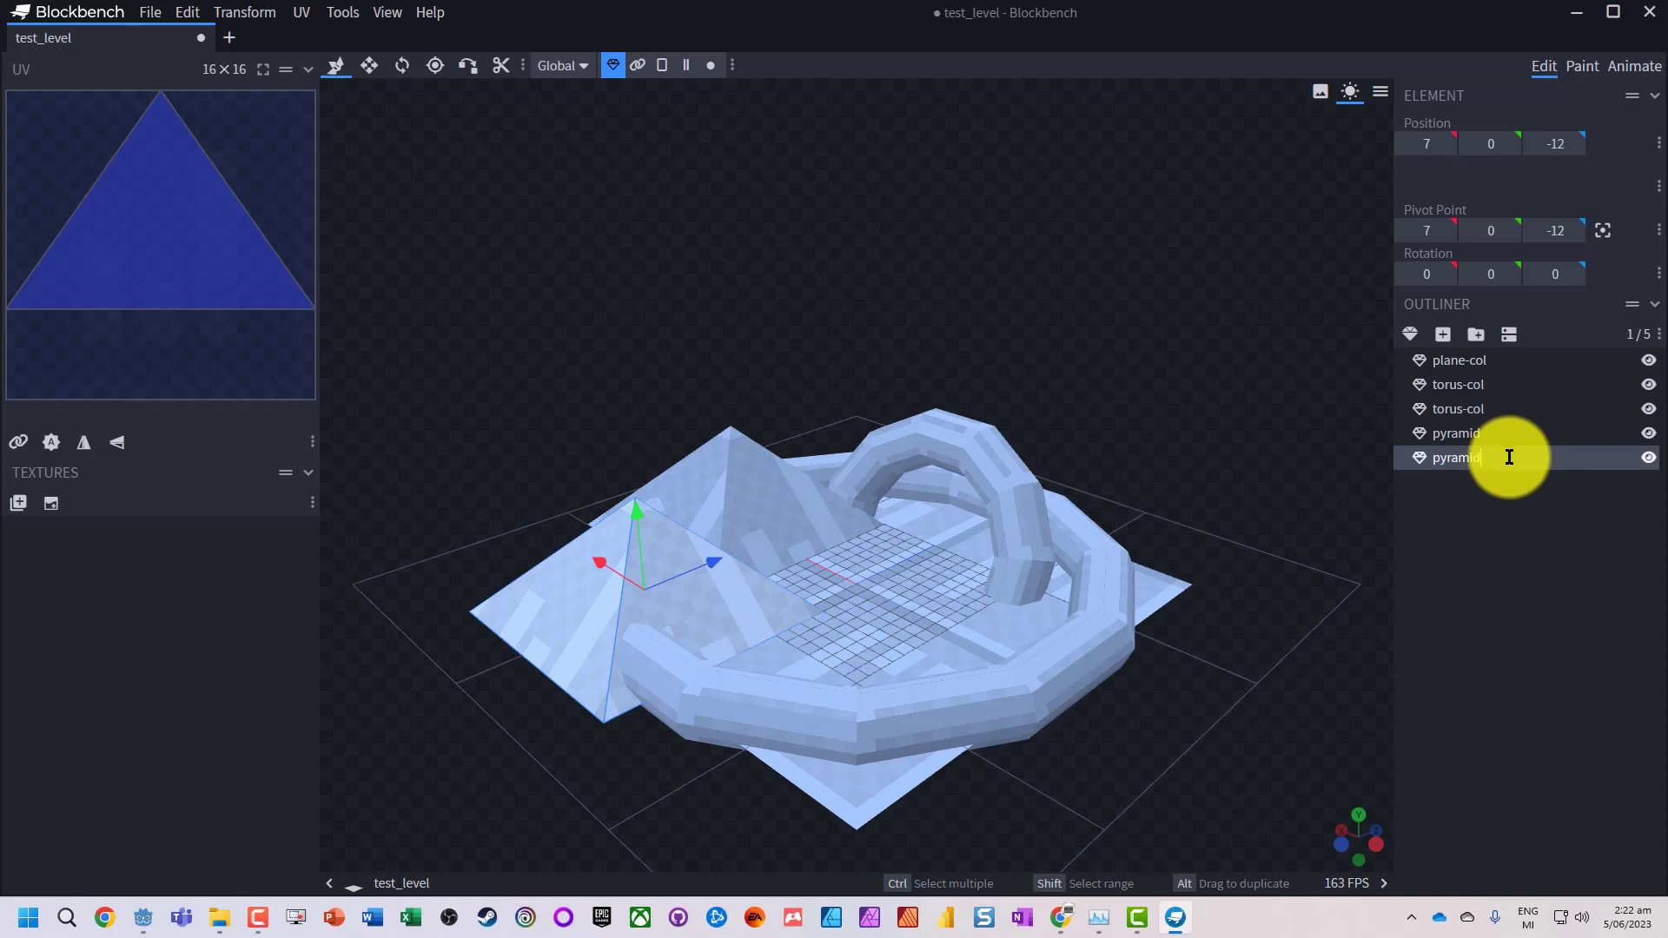
text(-col)
key(Return)
Step: Move the original pyramid to X 16
scroll(692, 575, down, 1)
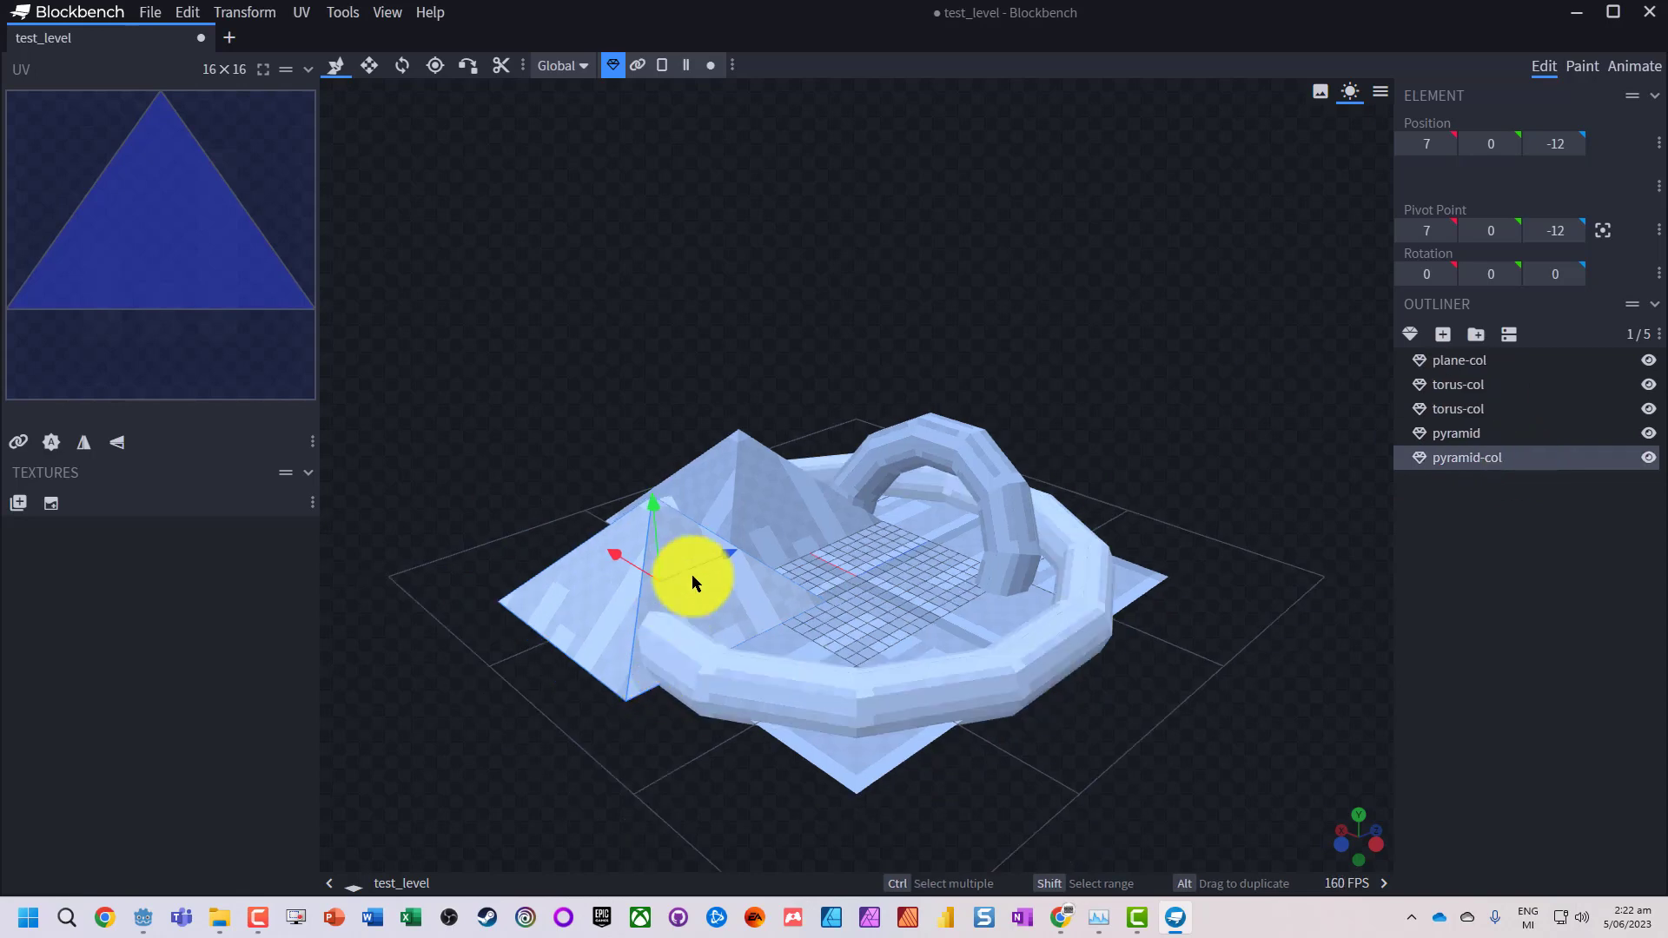
click(763, 508)
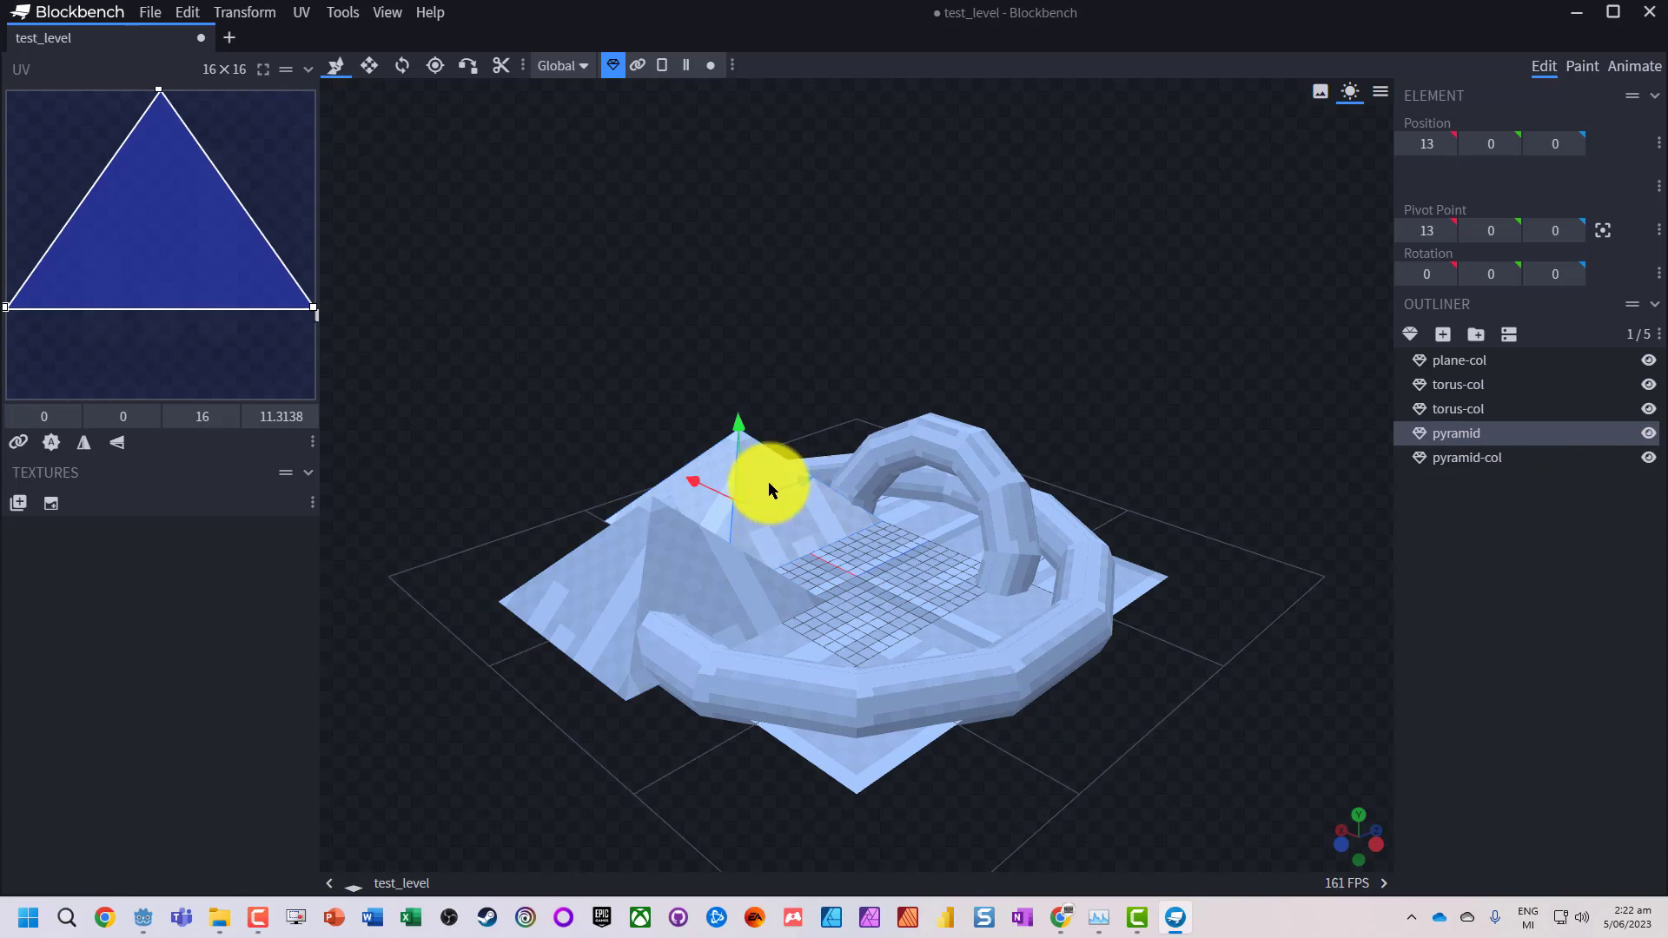
drag(702, 487, 675, 461)
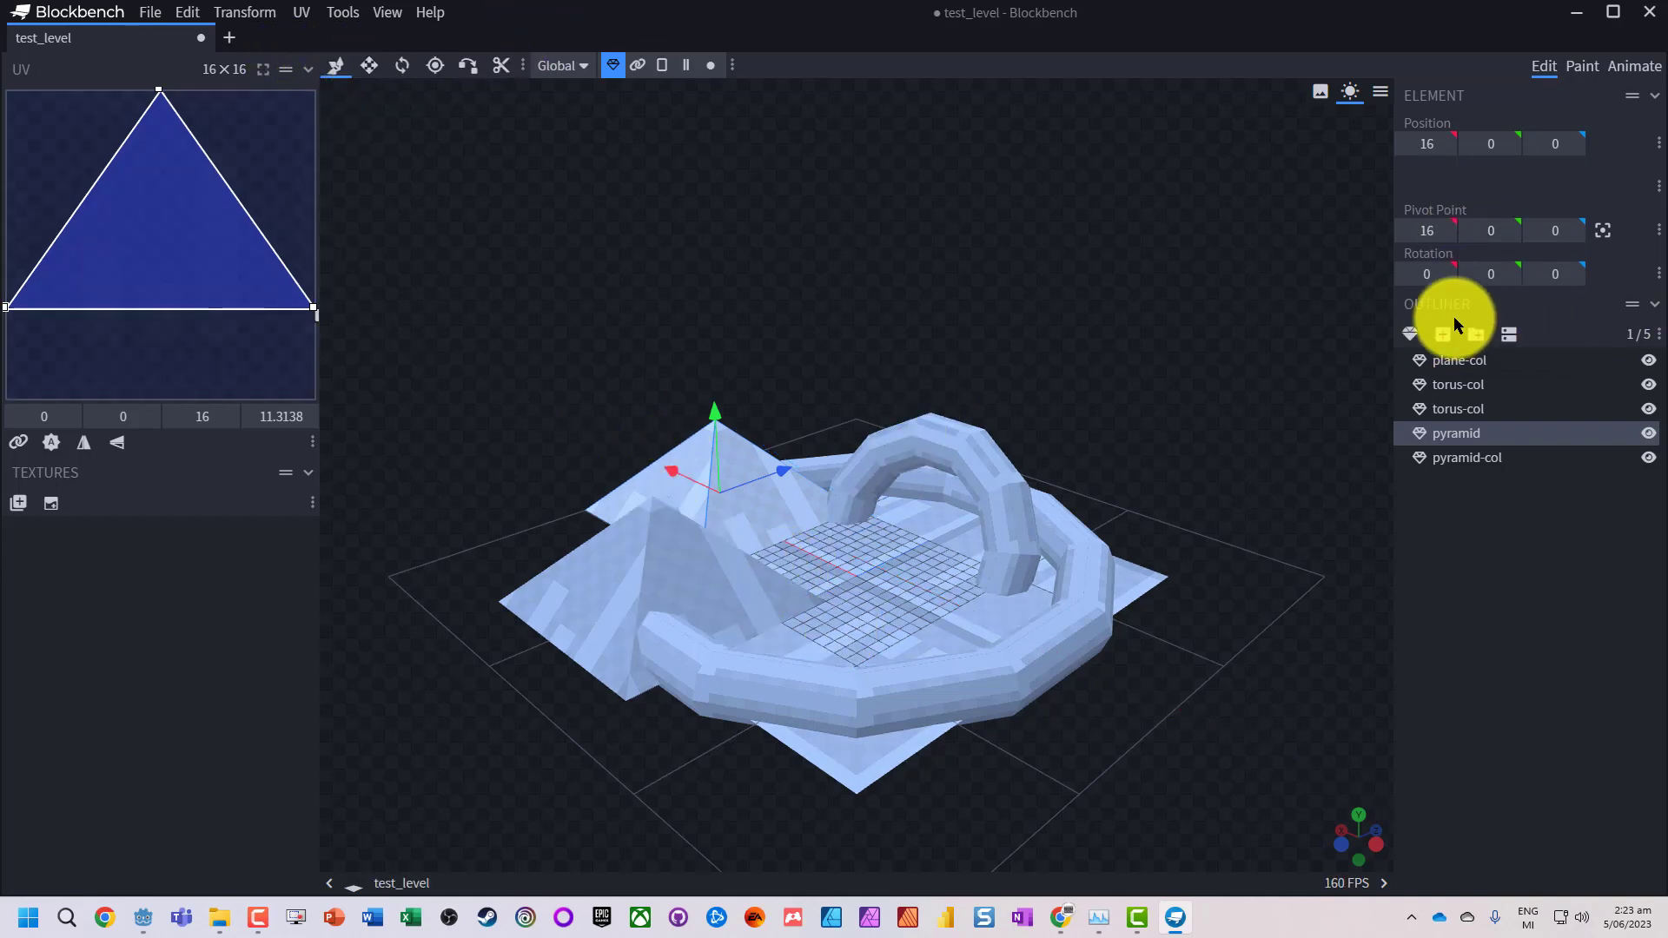
Step: Add a Cuboid mesh with diameter 8 and height 5
click(1412, 334)
click(820, 143)
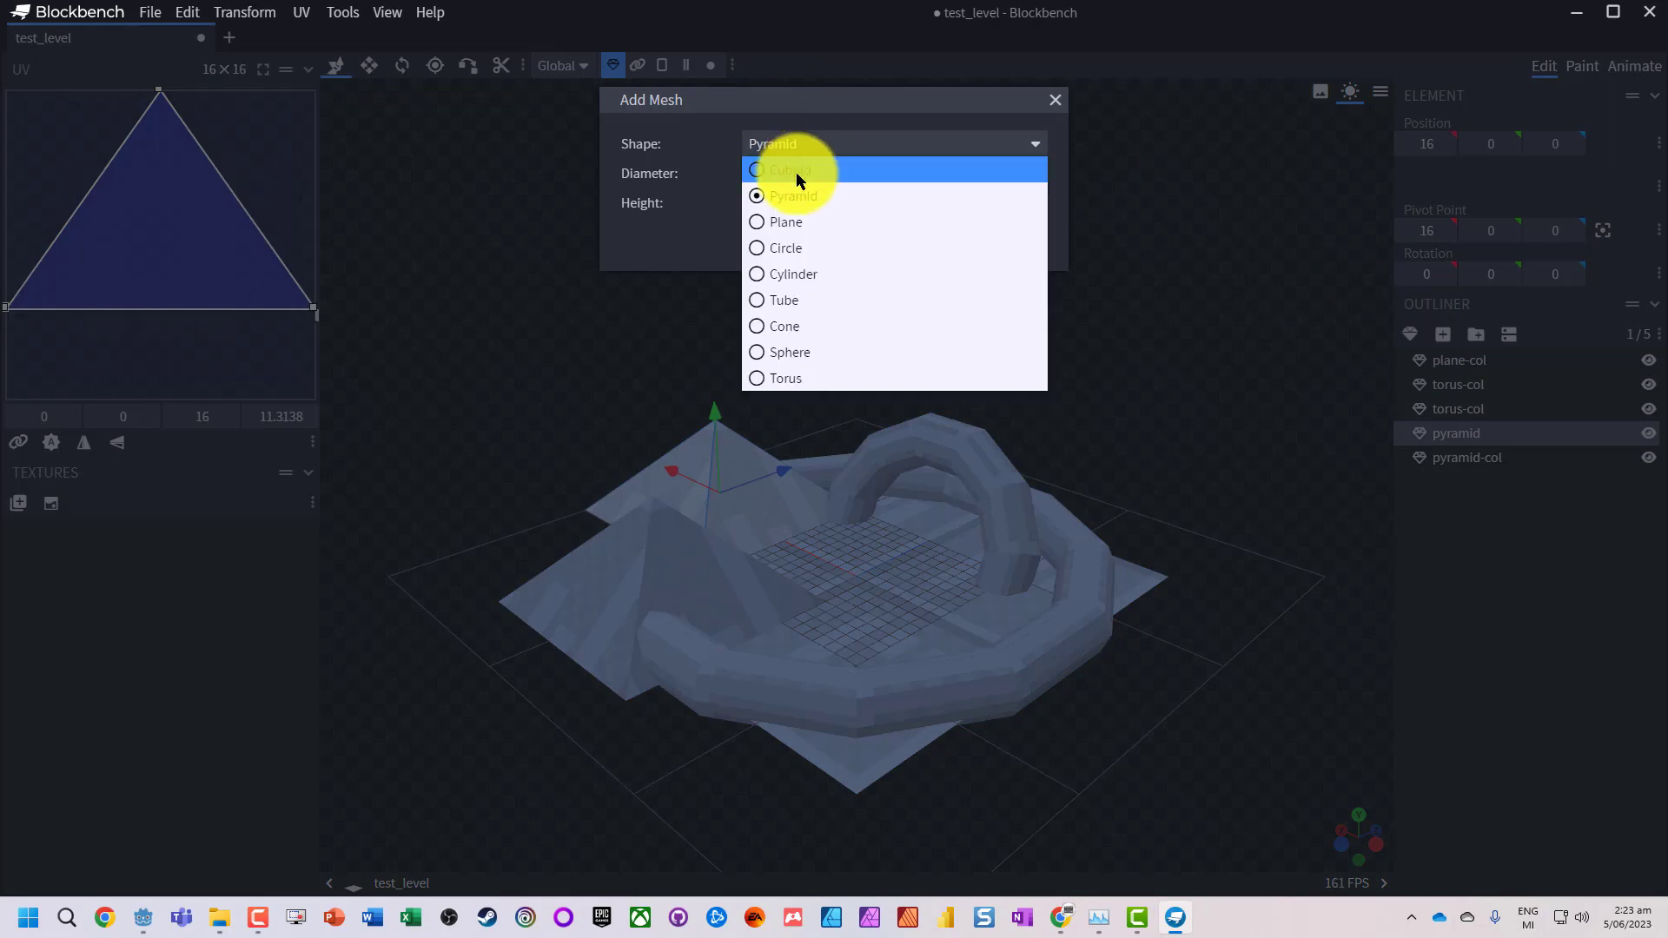
click(779, 169)
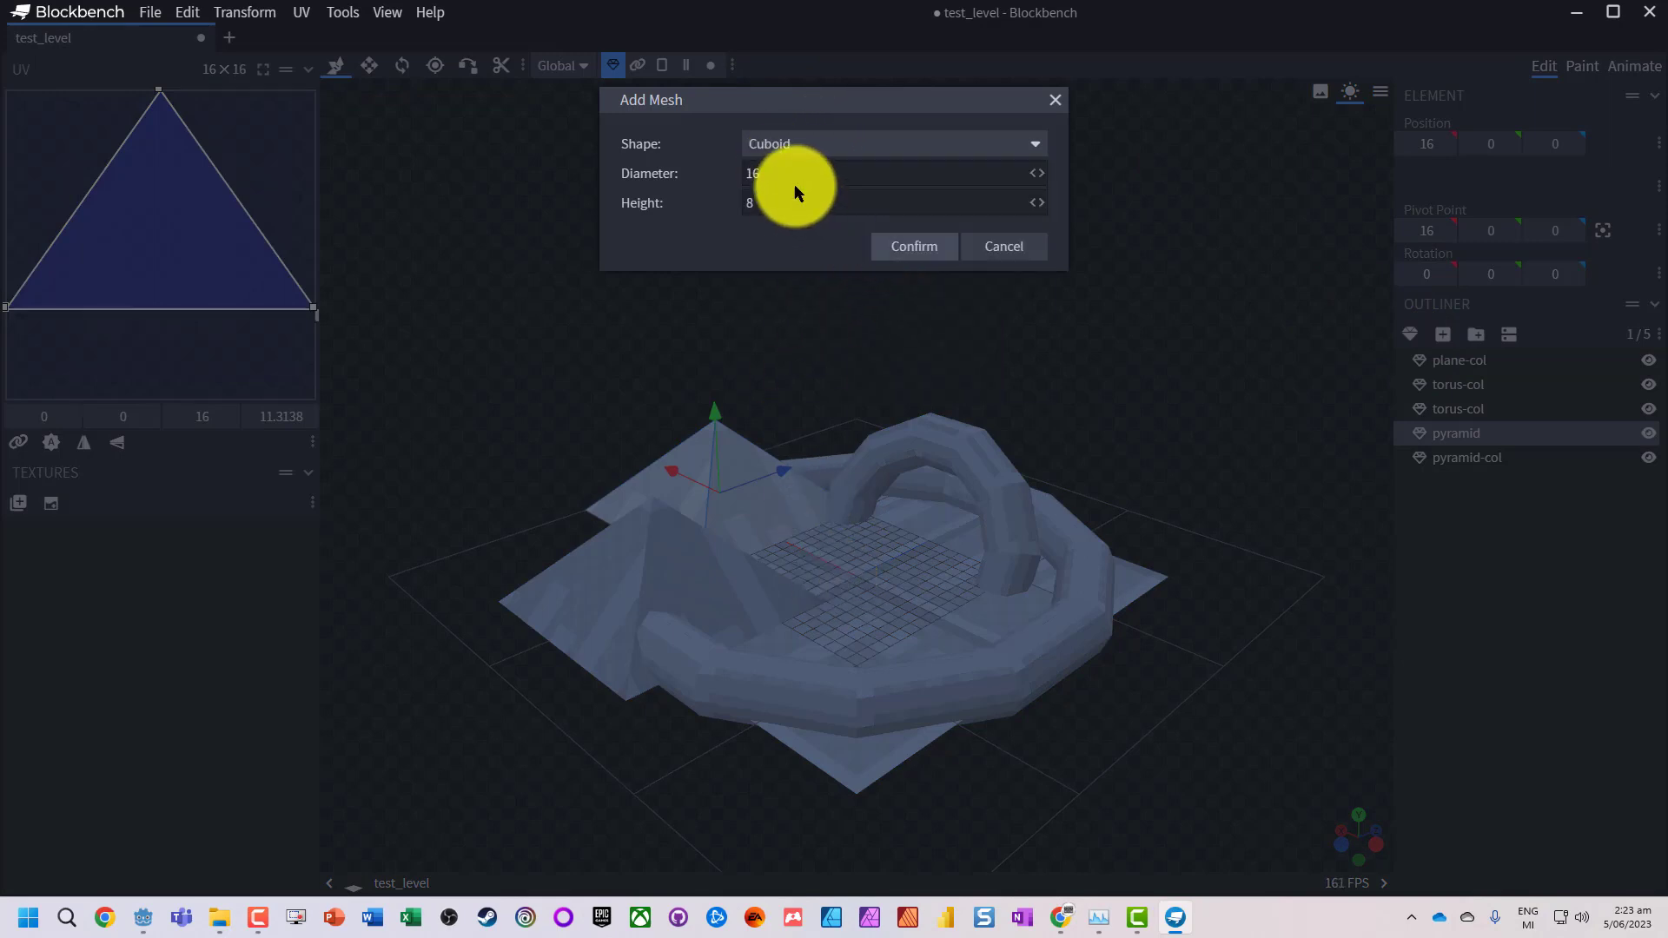
drag(794, 173, 728, 201)
text(8)
text(5)
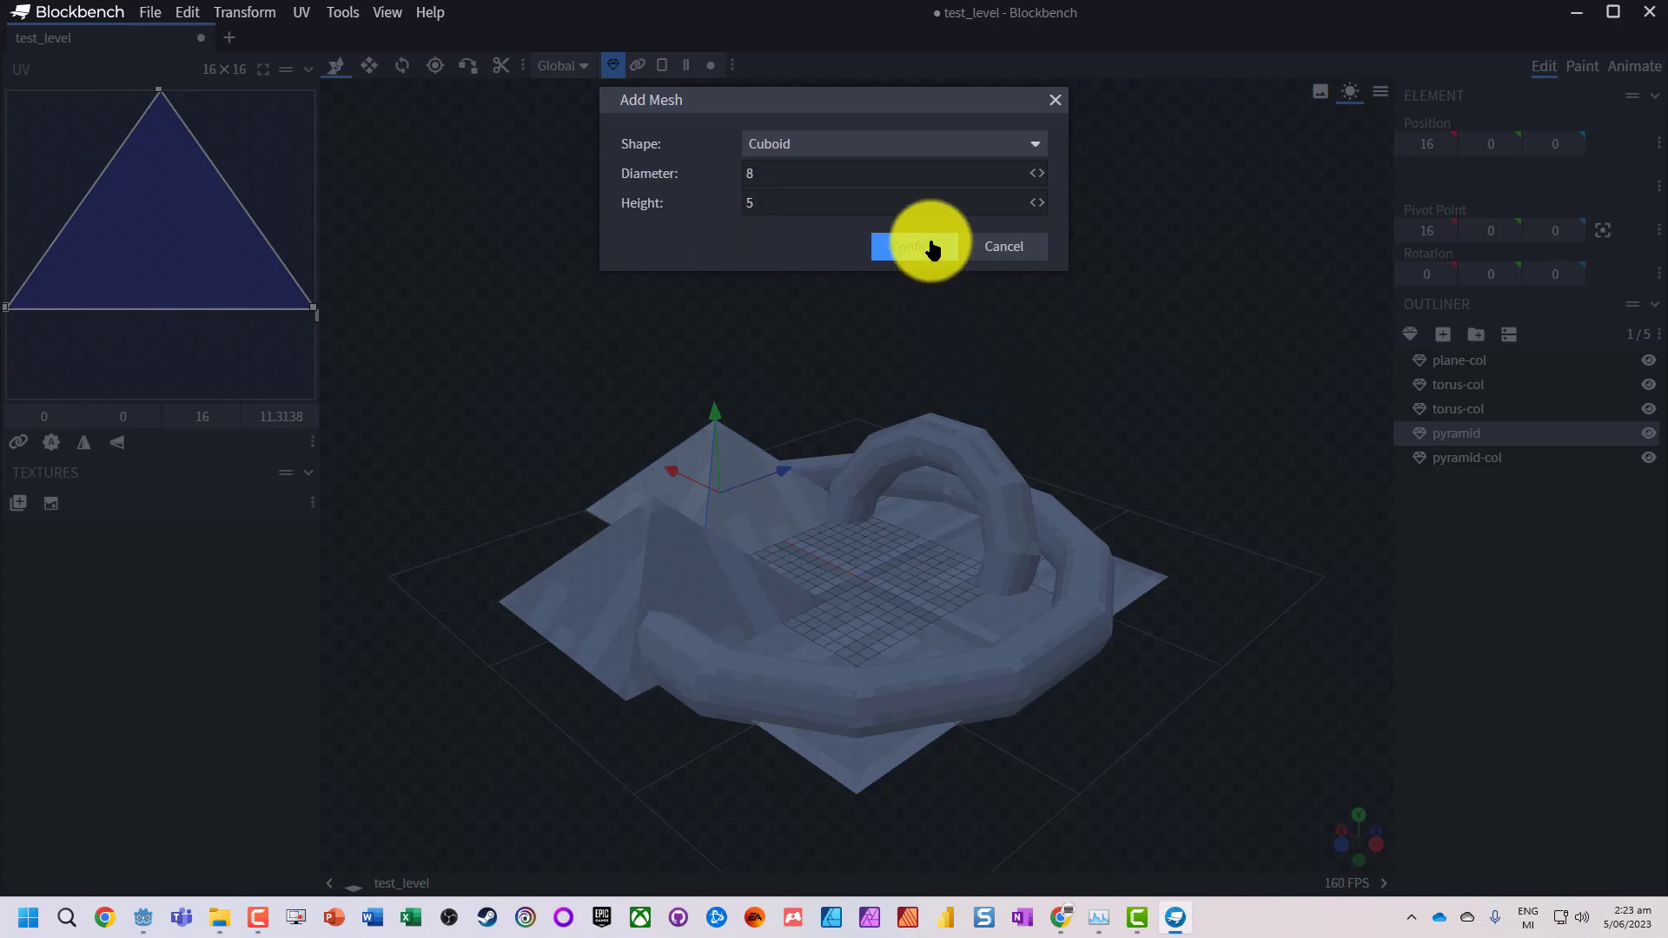
click(922, 247)
Step: Move the cuboid to 3, 0, -16 and rename it cuboid-col
drag(905, 517, 767, 575)
scroll(757, 615, up, 2)
scroll(708, 631, up, 2)
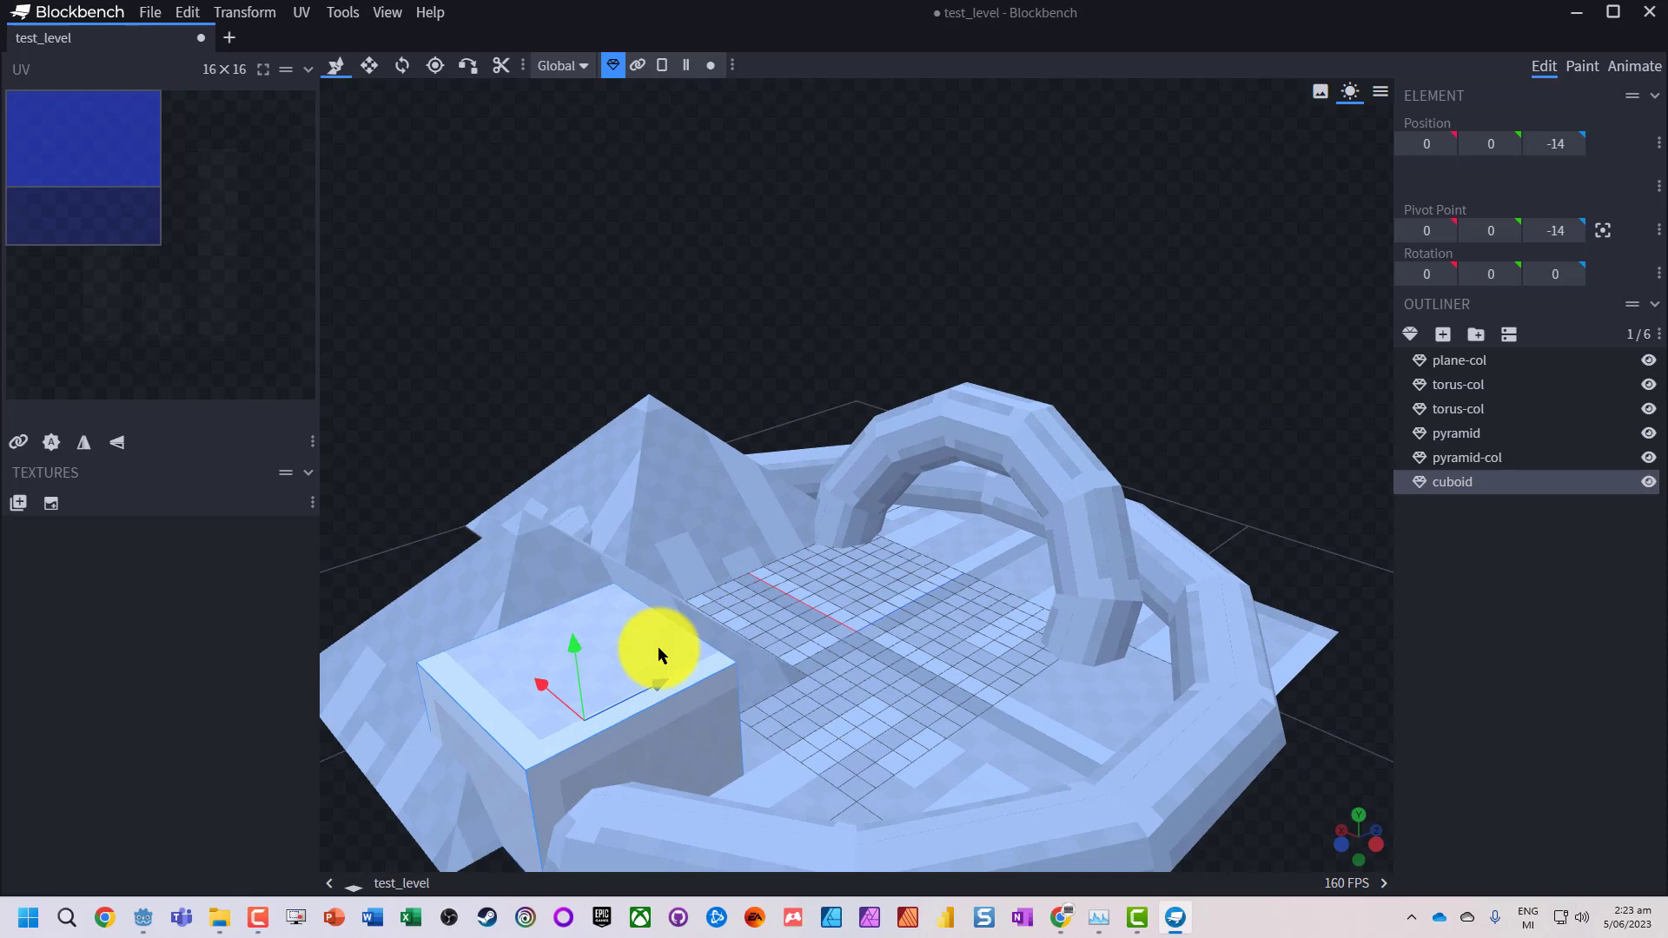
drag(534, 681, 500, 649)
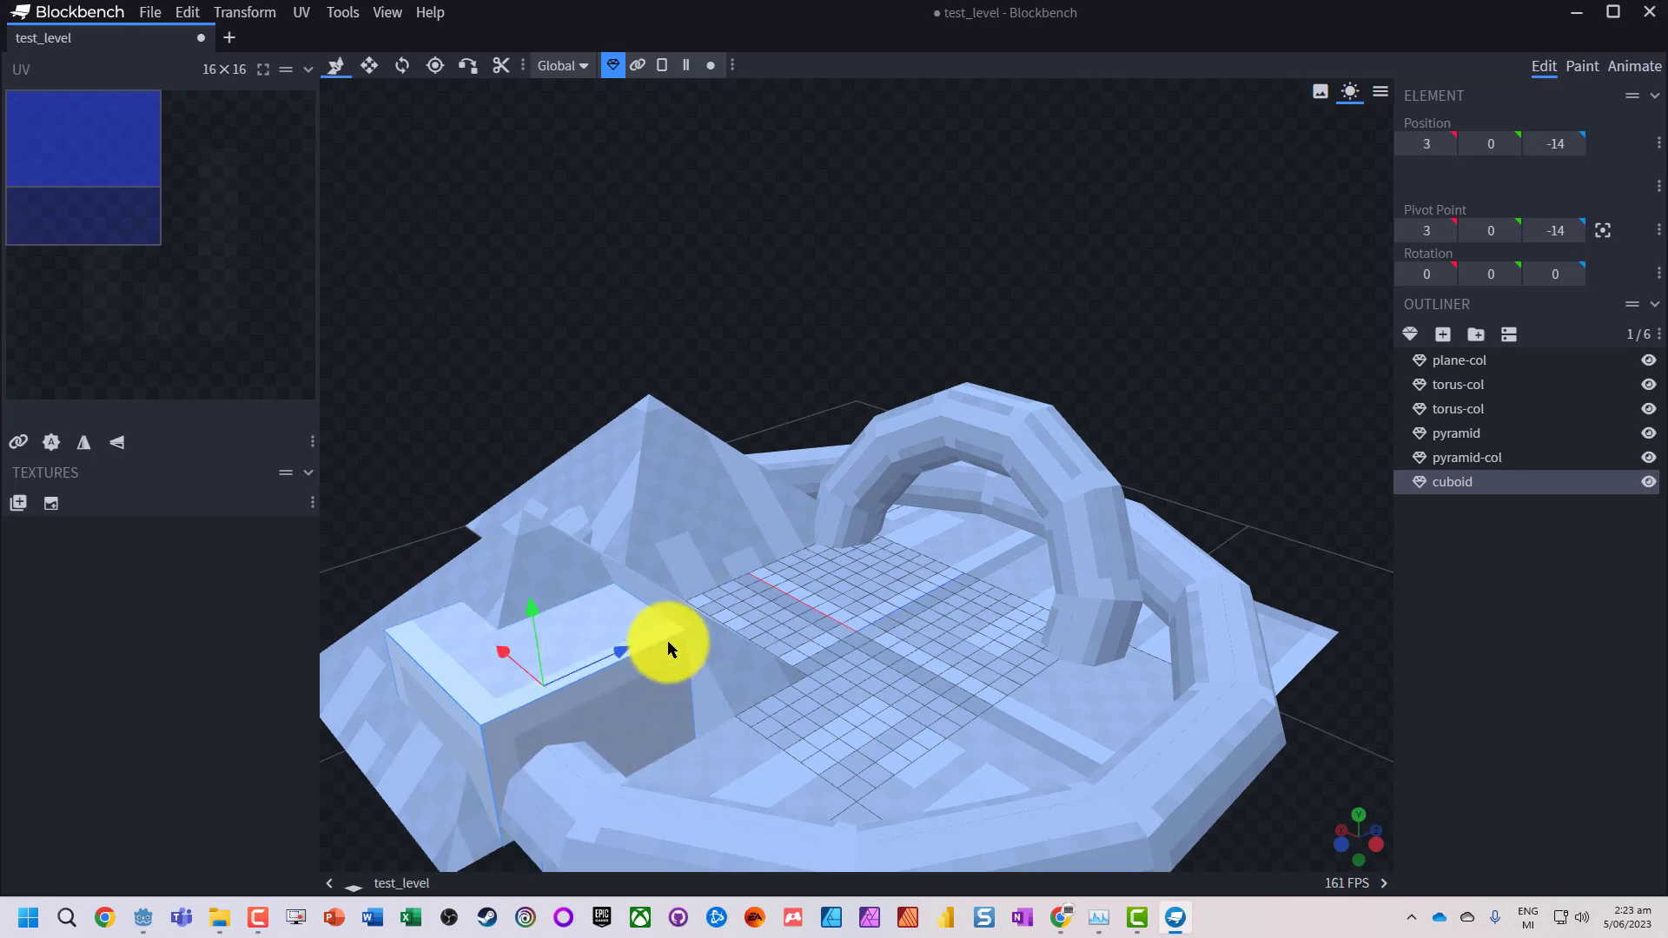
drag(618, 644, 563, 662)
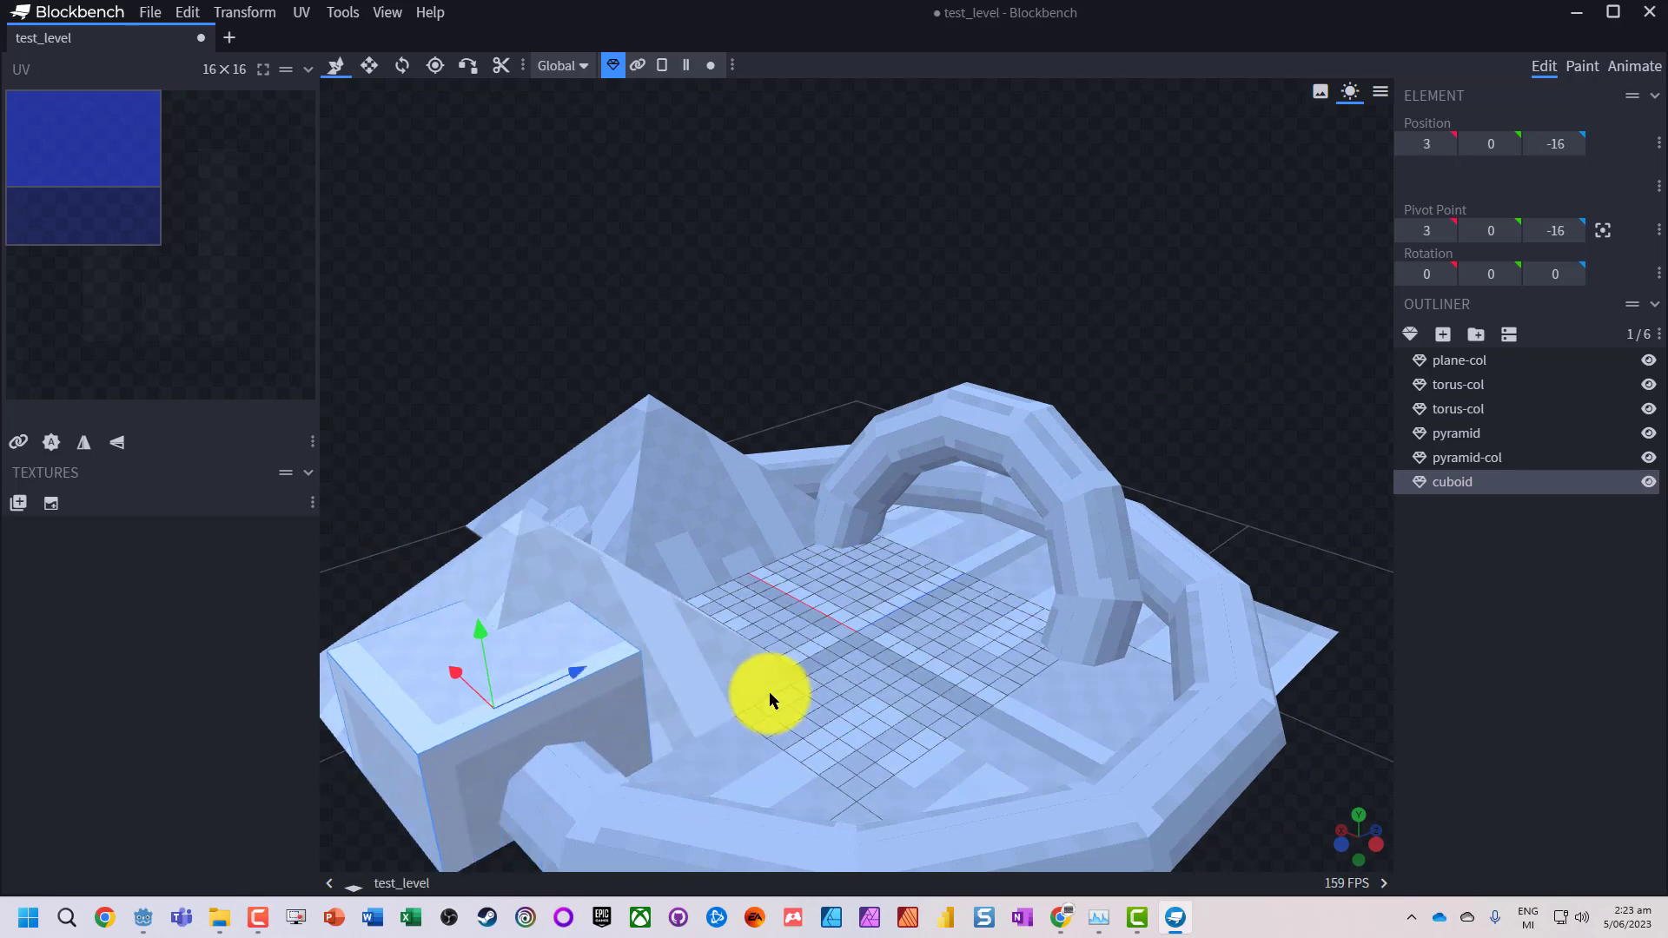
double_click(1508, 483)
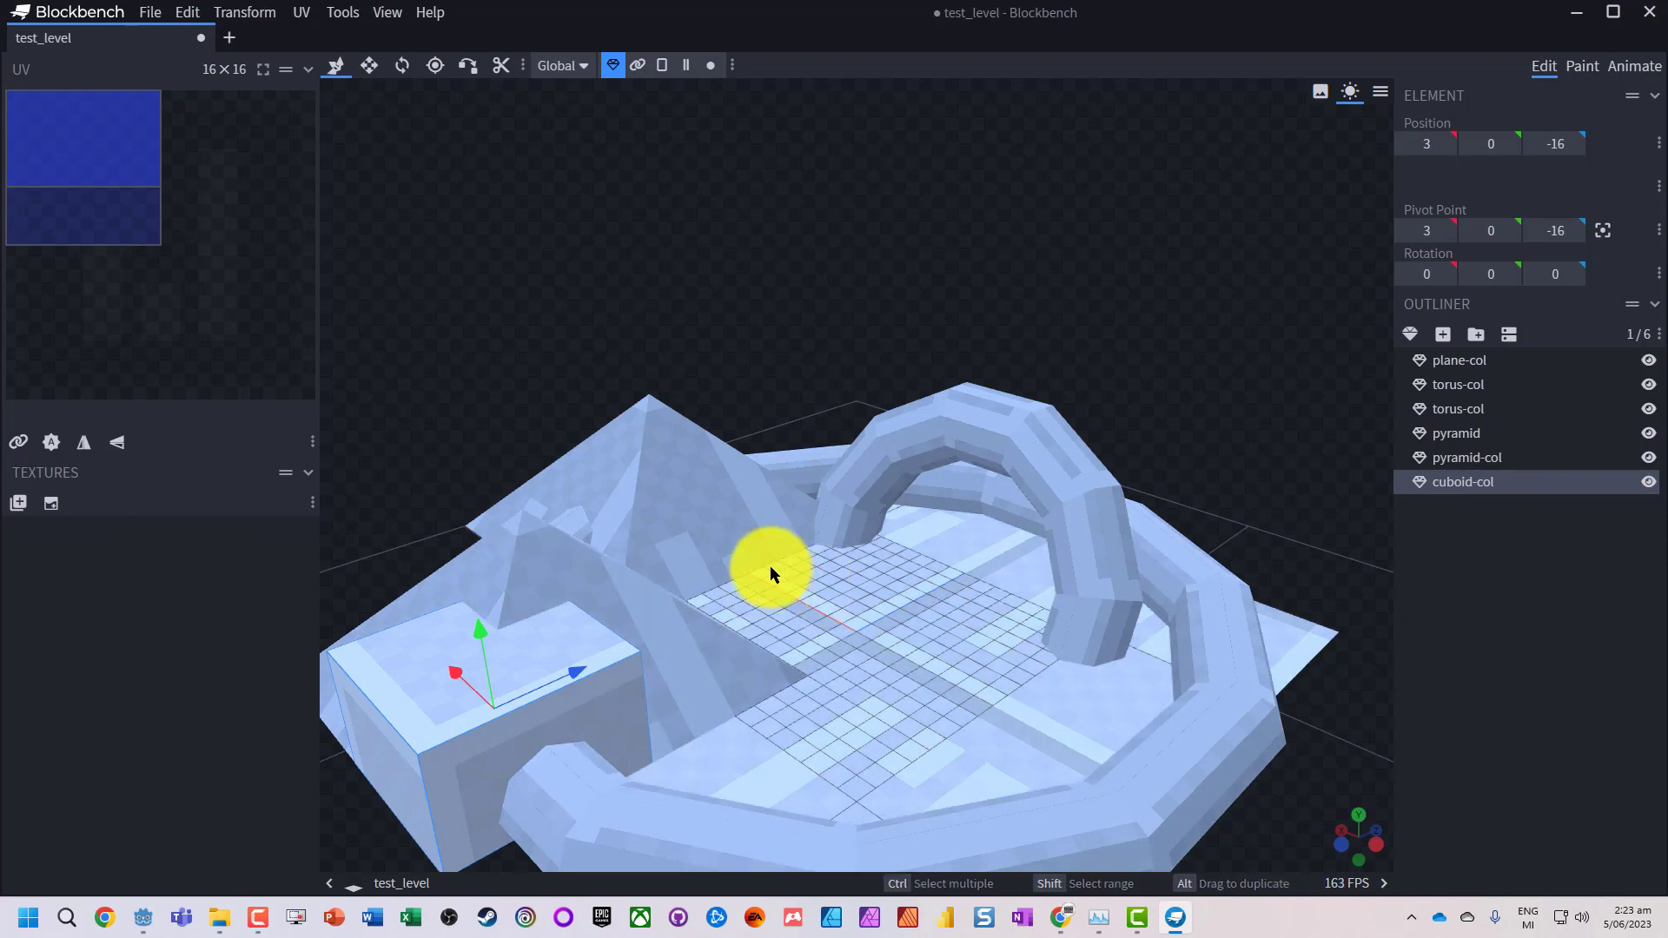
Step: Duplicate cuboid-col, flatten the copy into a slab, and raise it to Y 3
key(ctrl+d)
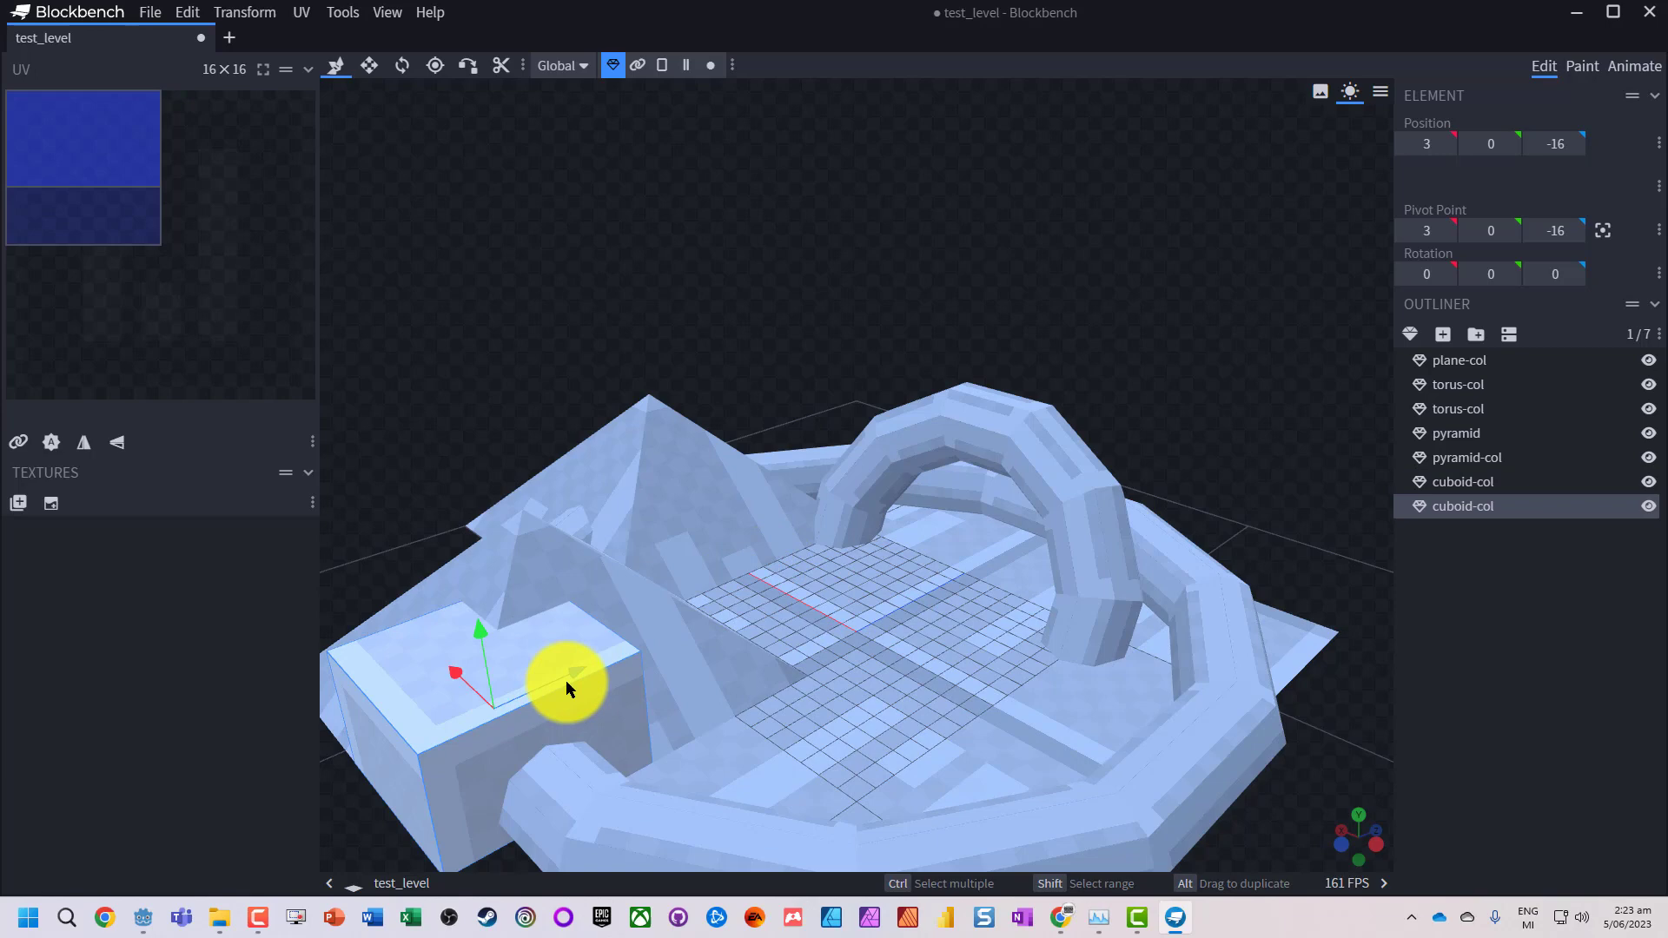
drag(577, 664, 873, 528)
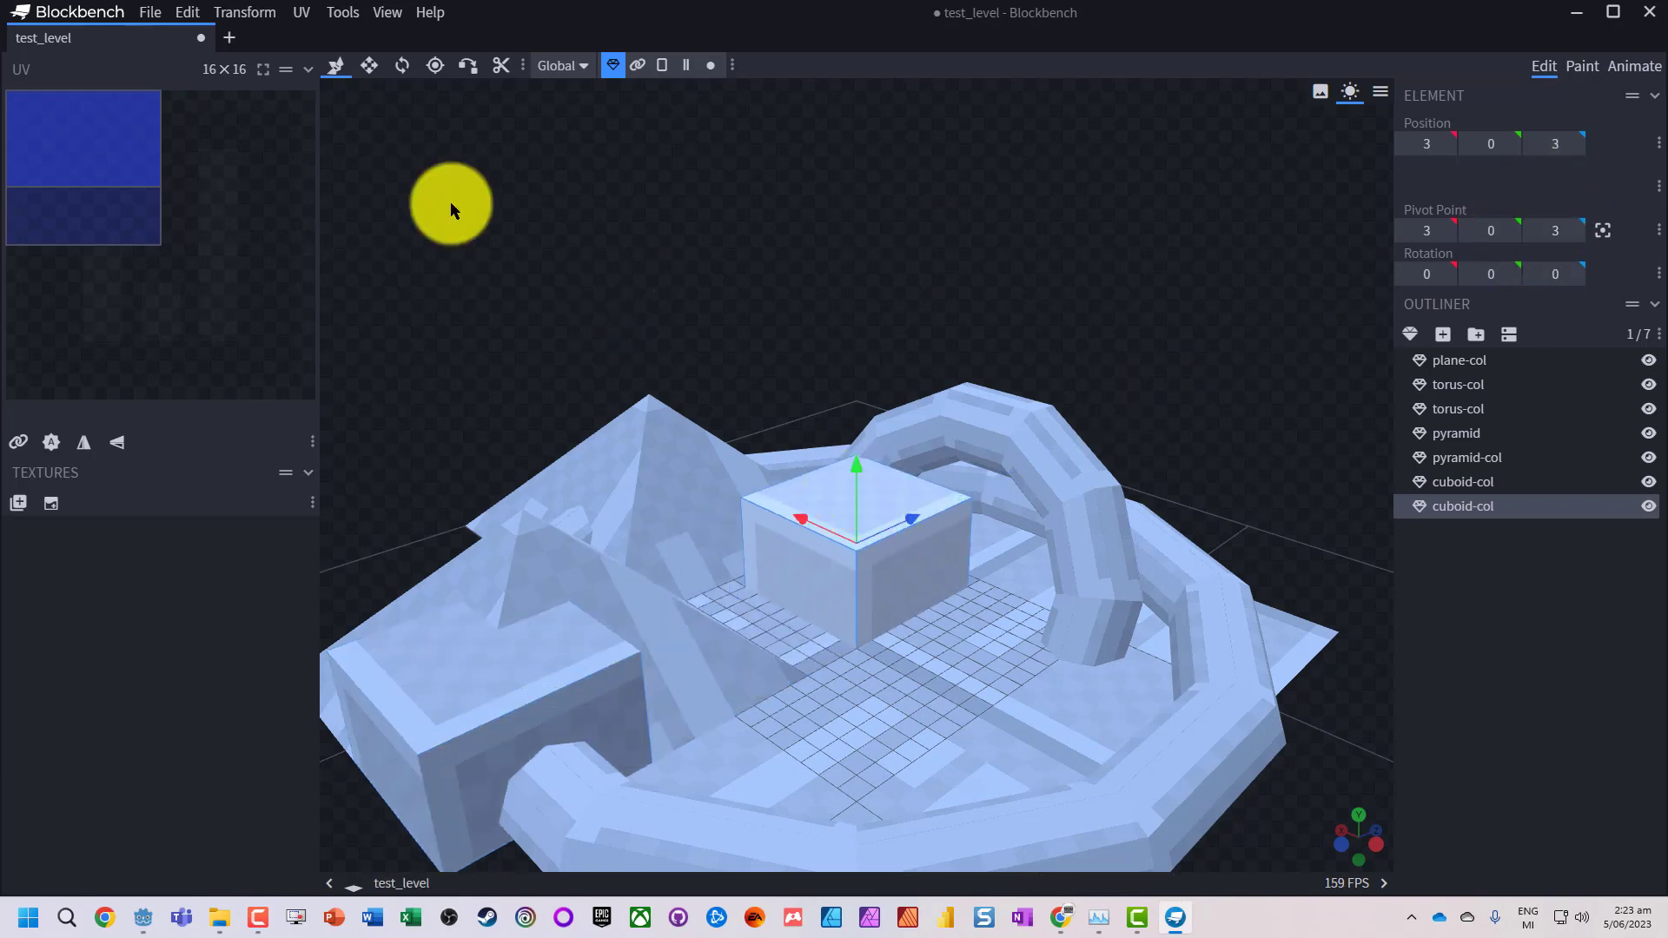
click(369, 65)
drag(852, 626, 848, 572)
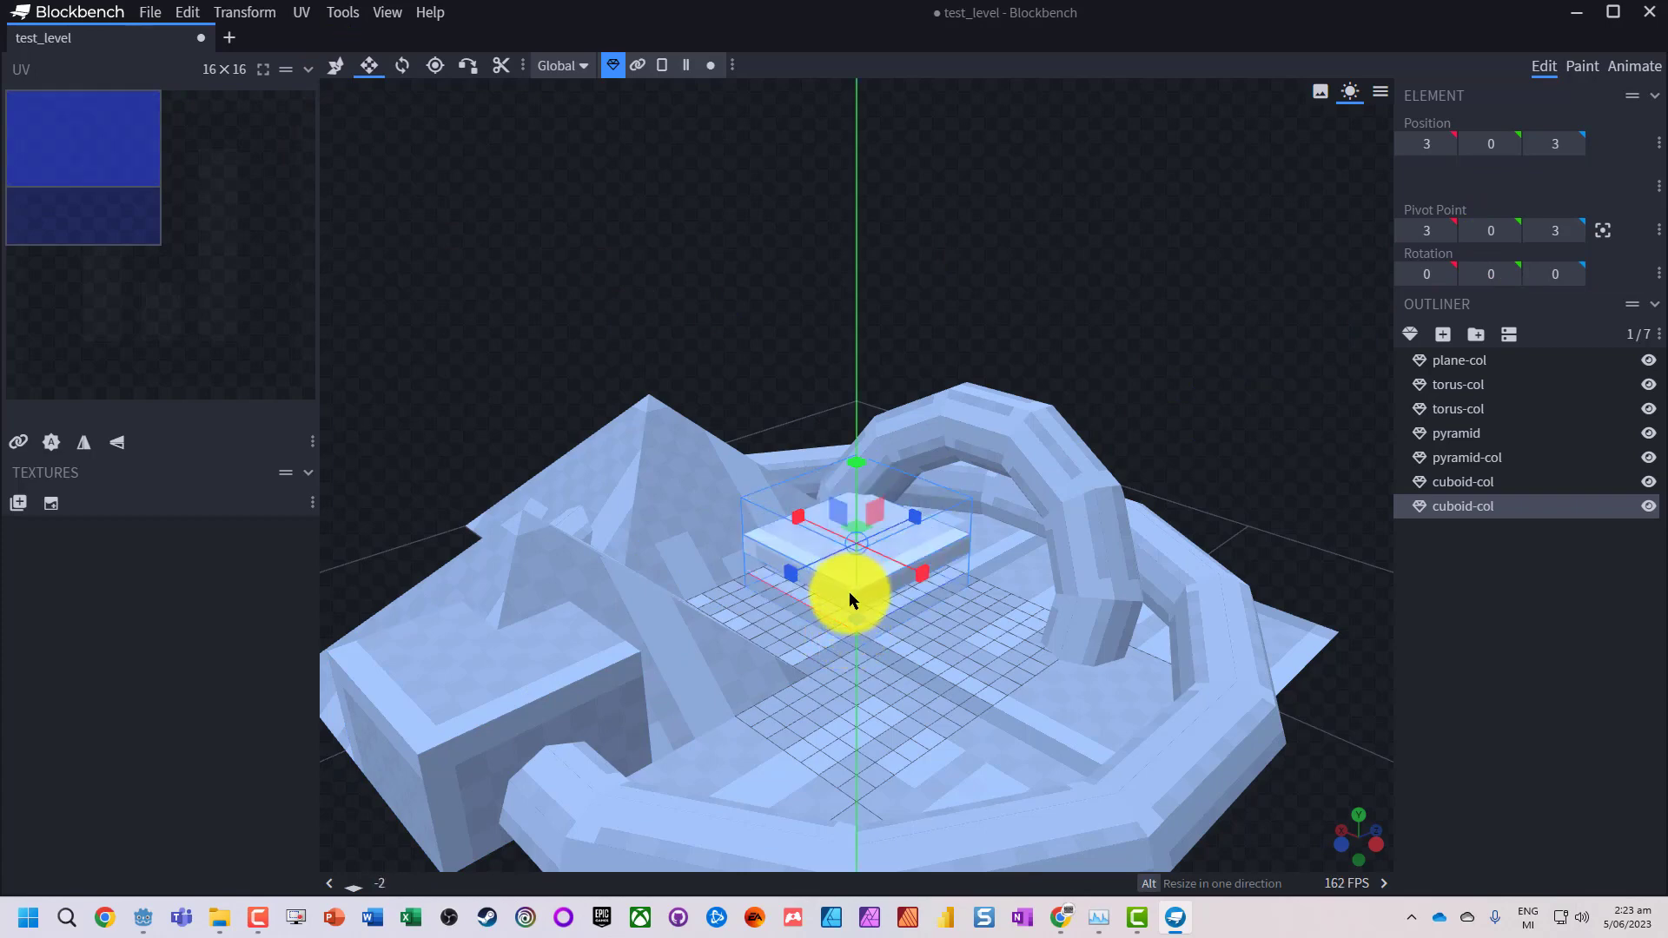
click(330, 66)
mouse_move(857, 471)
mouse_down()
mouse_move(848, 413)
mouse_move(874, 452)
mouse_move(865, 485)
mouse_up()
drag(759, 490, 911, 566)
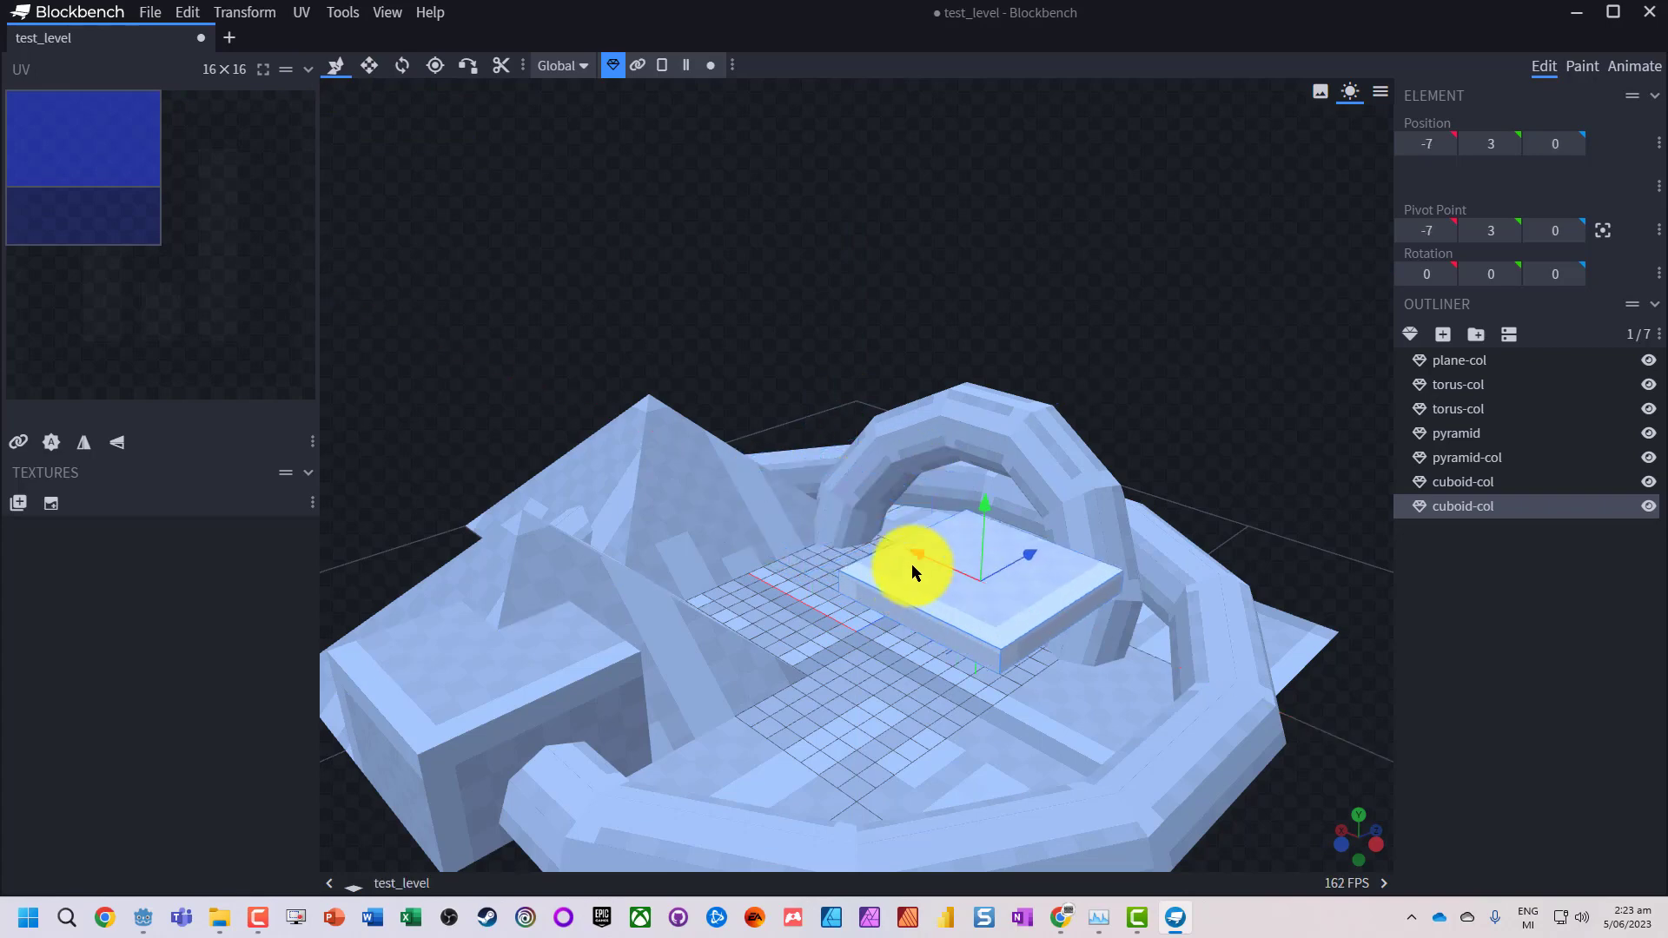
Step: Narrow the slab into a thin bar and place it at -4, 2, -15
click(368, 66)
drag(909, 607, 961, 583)
click(335, 66)
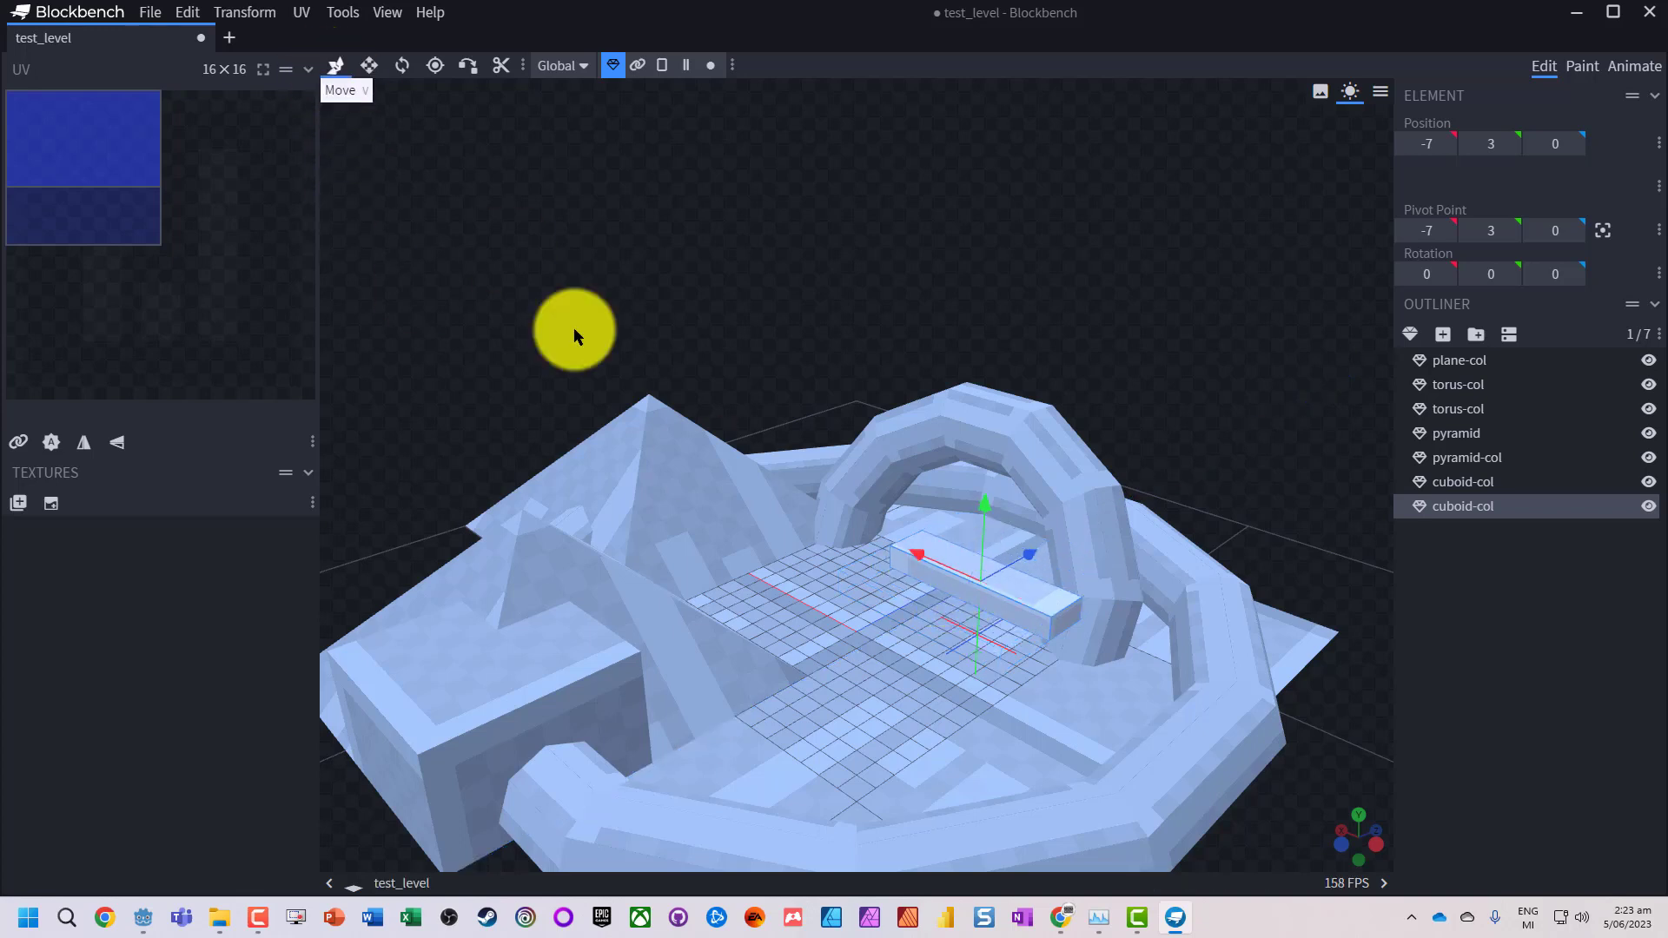
drag(1033, 553, 758, 606)
mouse_move(608, 719)
mouse_down()
mouse_move(654, 691)
mouse_move(623, 718)
mouse_move(616, 703)
mouse_up()
right_drag(765, 684, 978, 569)
drag(1239, 789, 1161, 603)
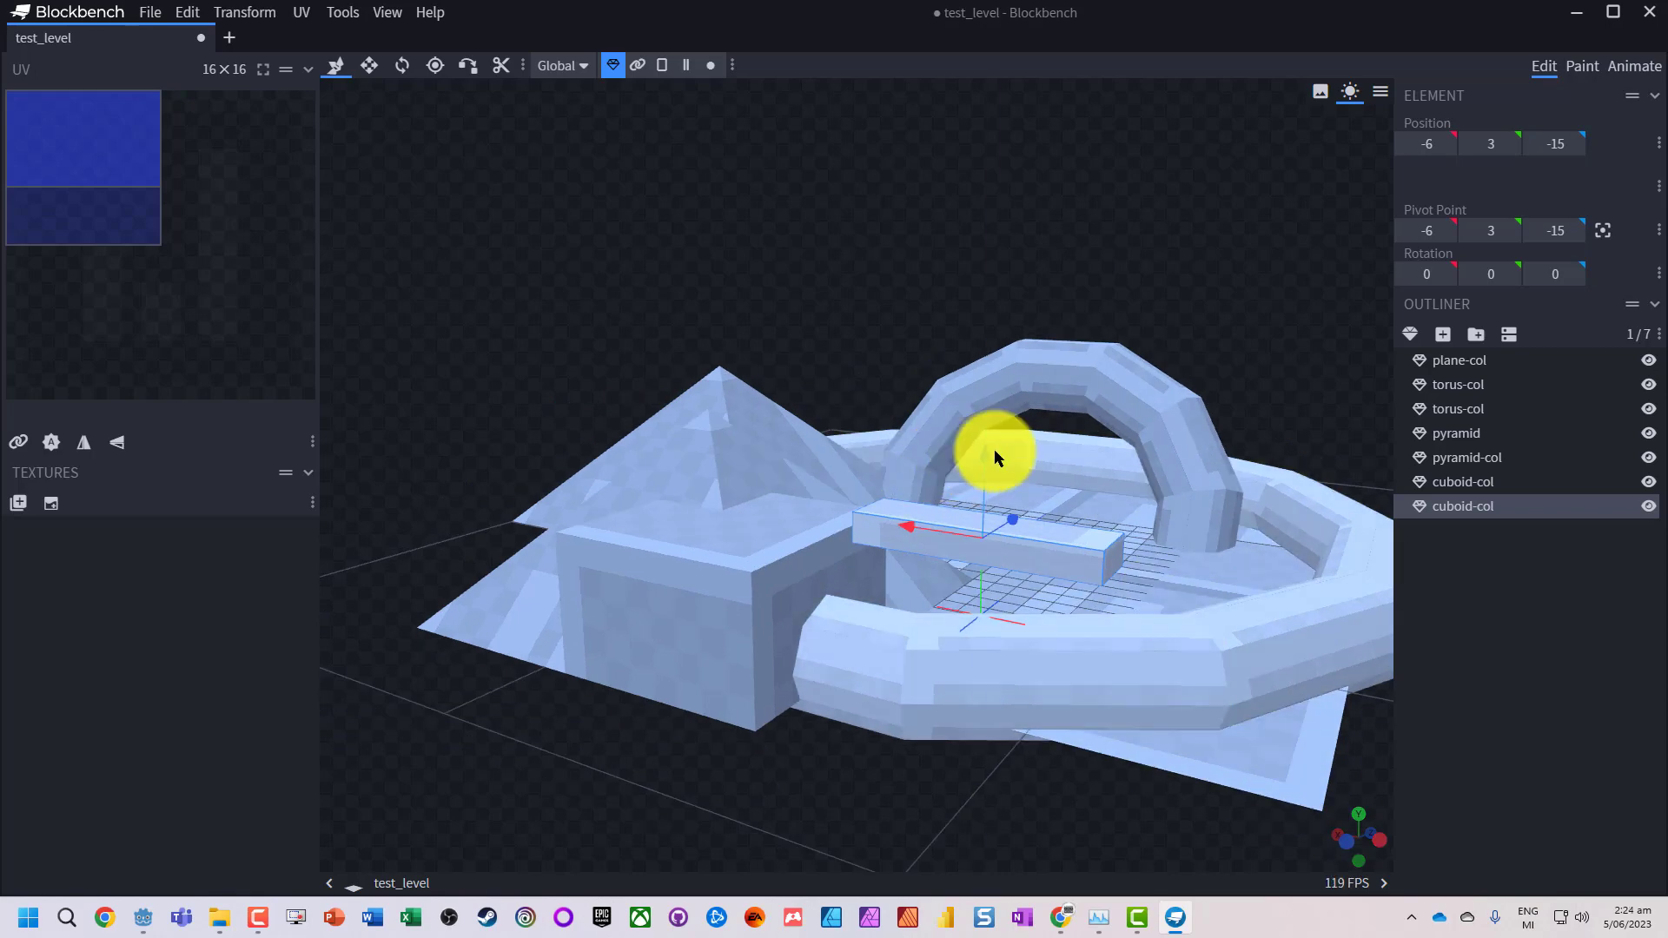
drag(994, 451, 988, 482)
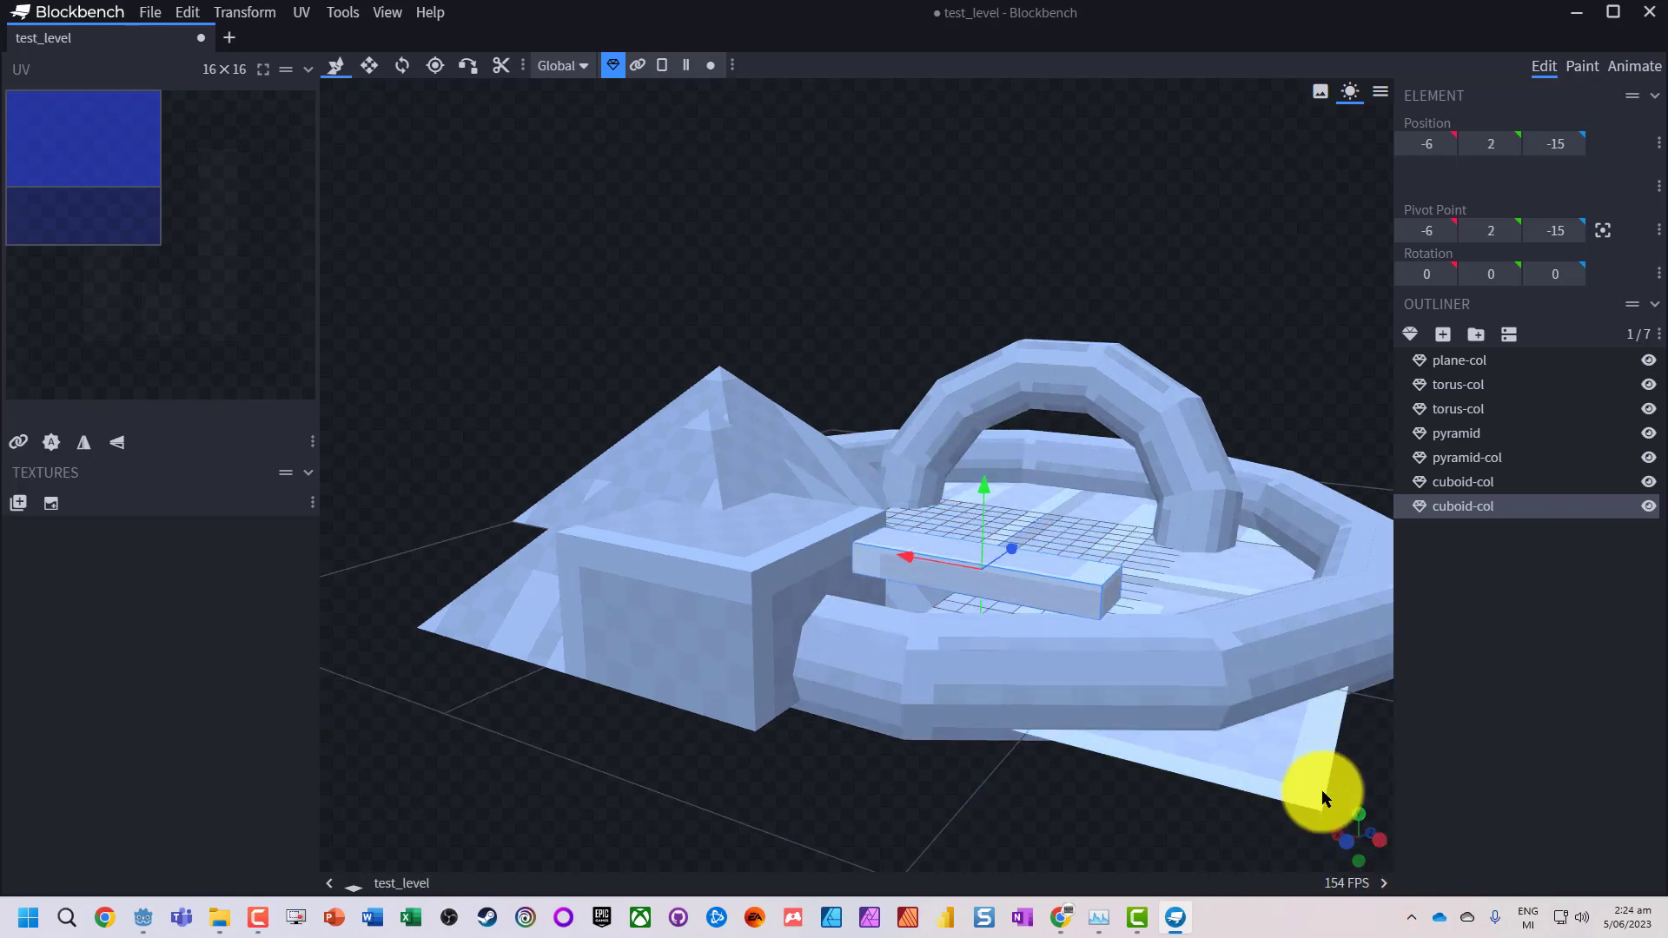
drag(1342, 837, 1069, 626)
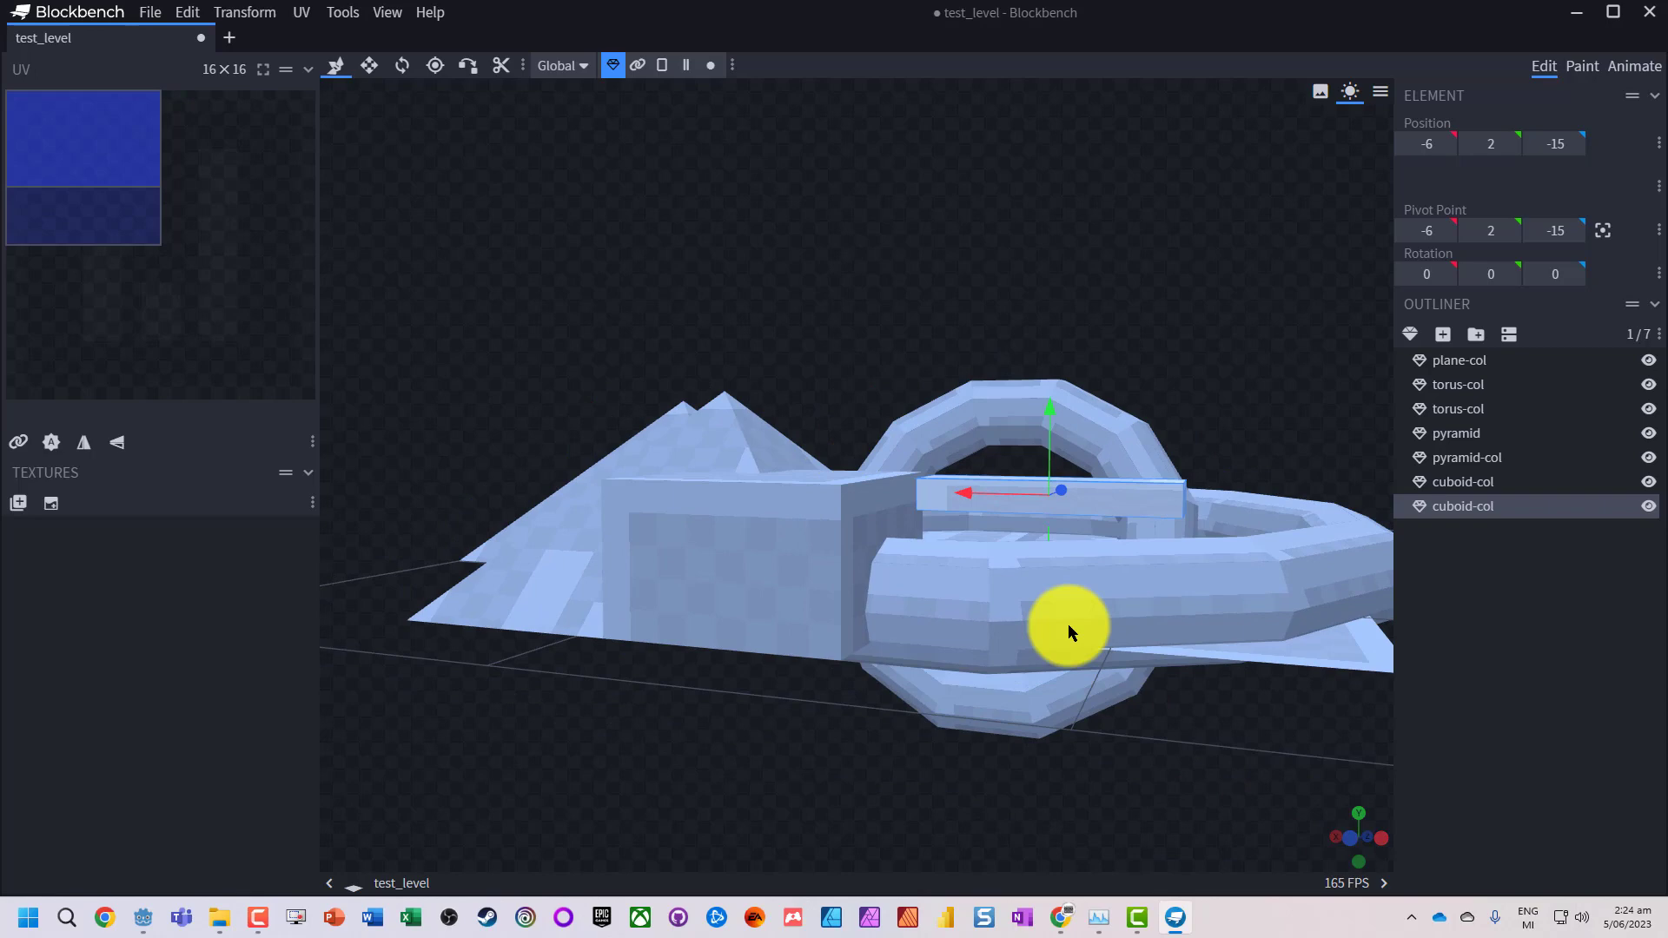
drag(970, 488, 921, 484)
drag(1371, 830, 797, 458)
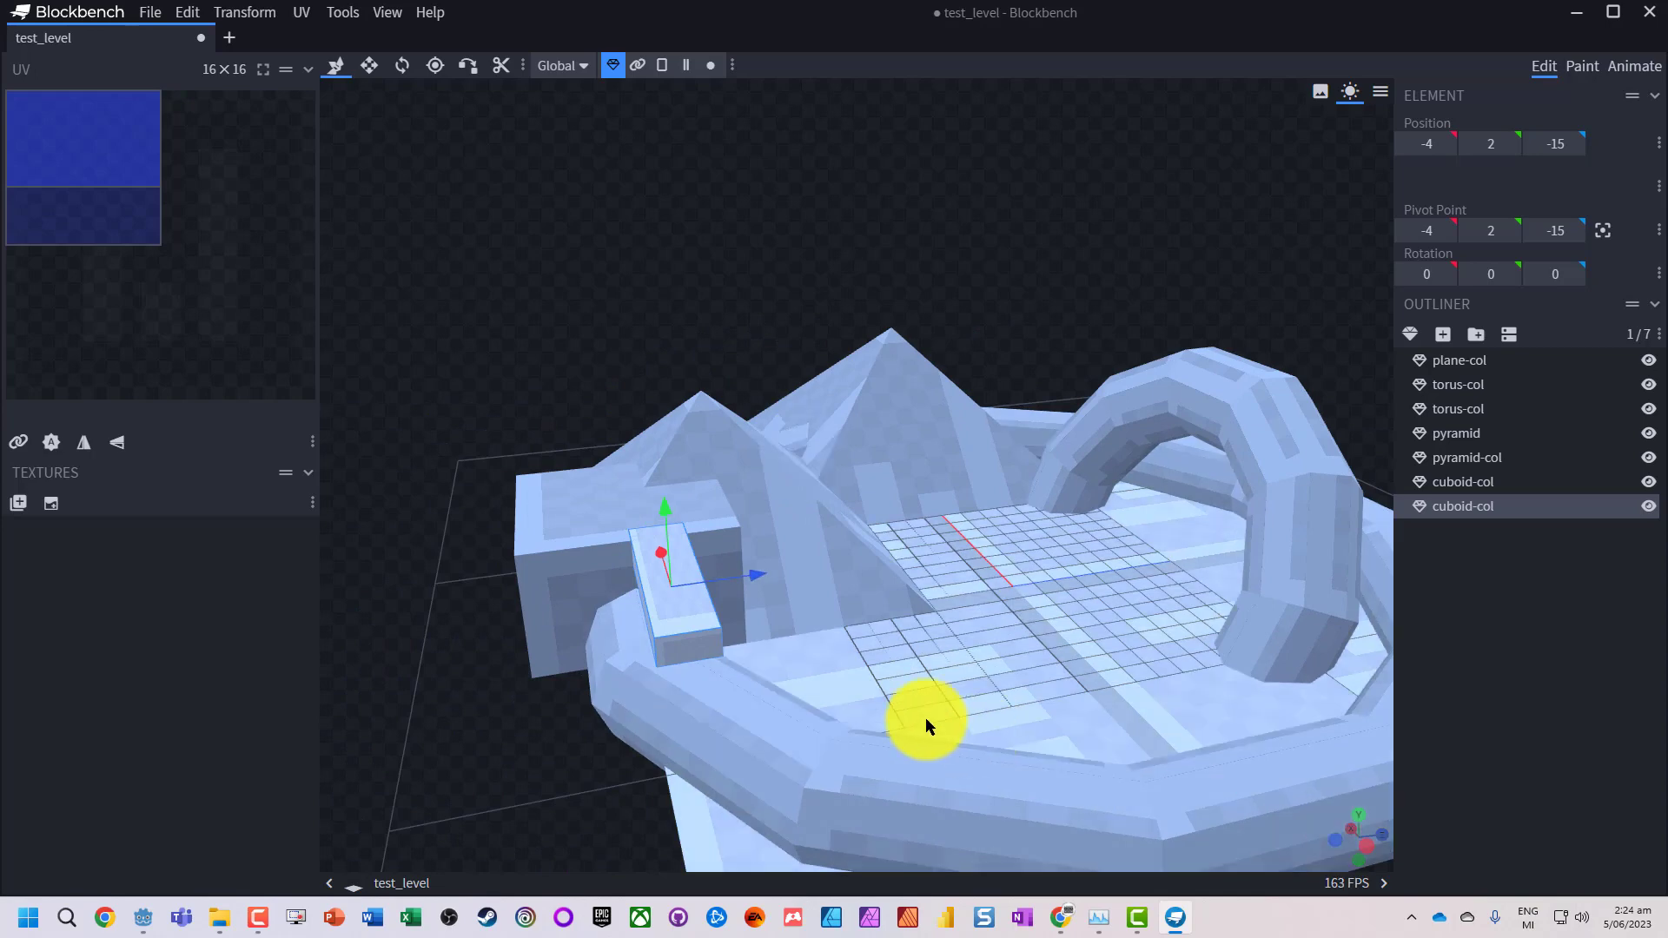
Step: Duplicate the bar, turn the copy 62.5° about Y, and move it to -9, 2, -12
key(ctrl+d)
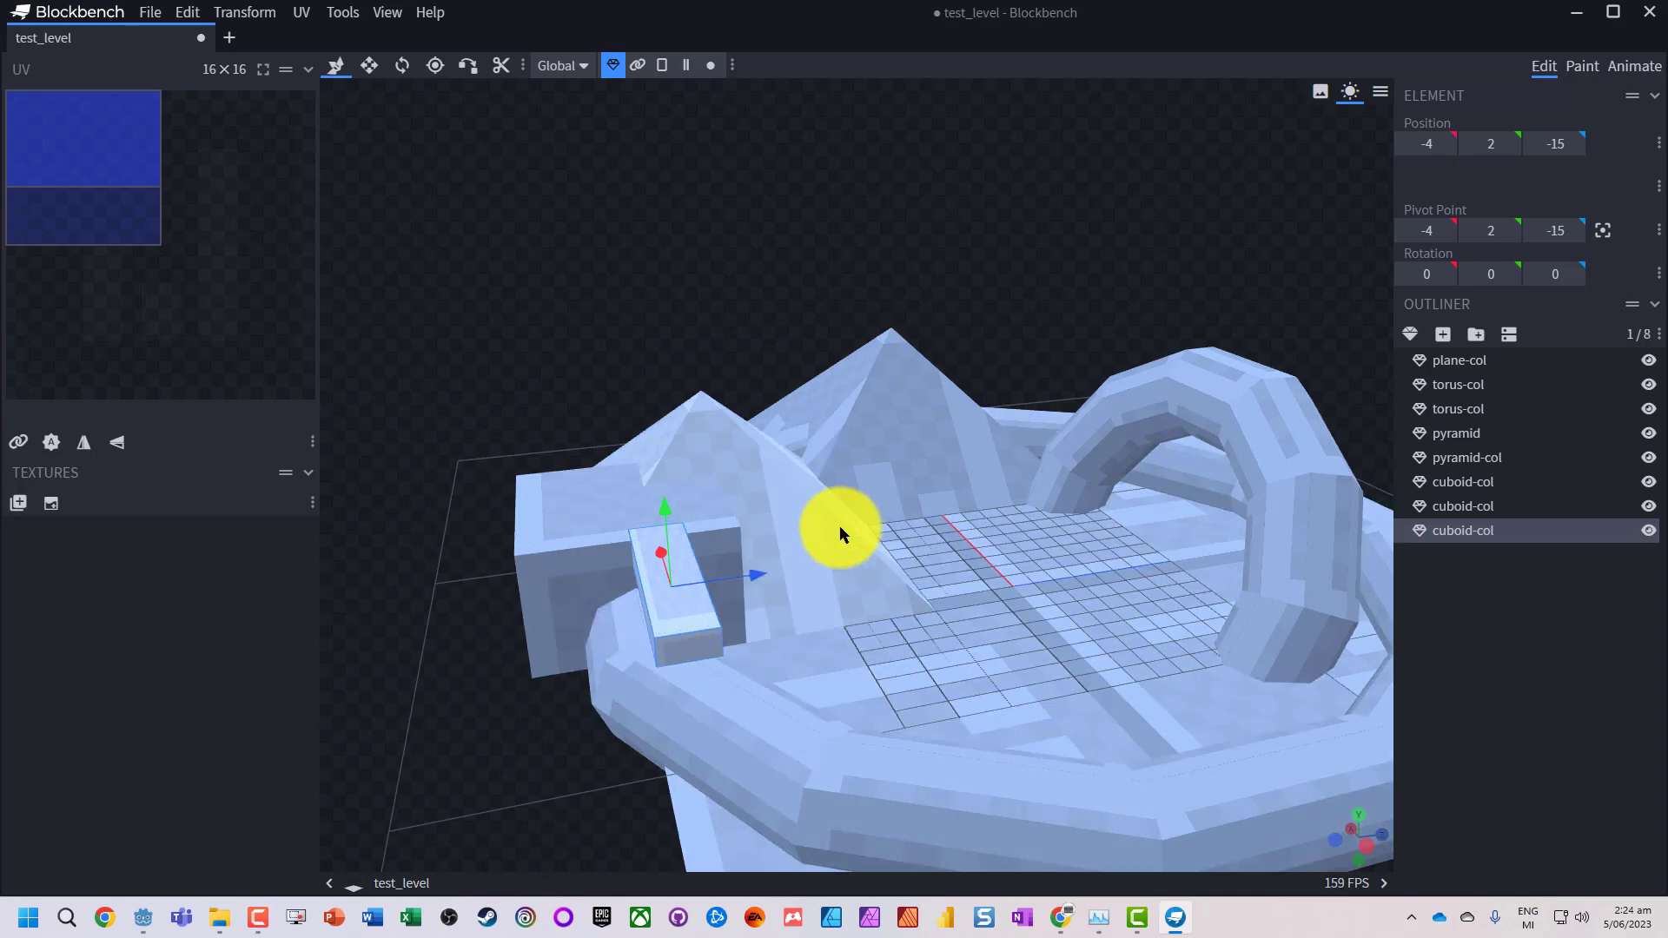
click(402, 65)
drag(669, 692, 753, 668)
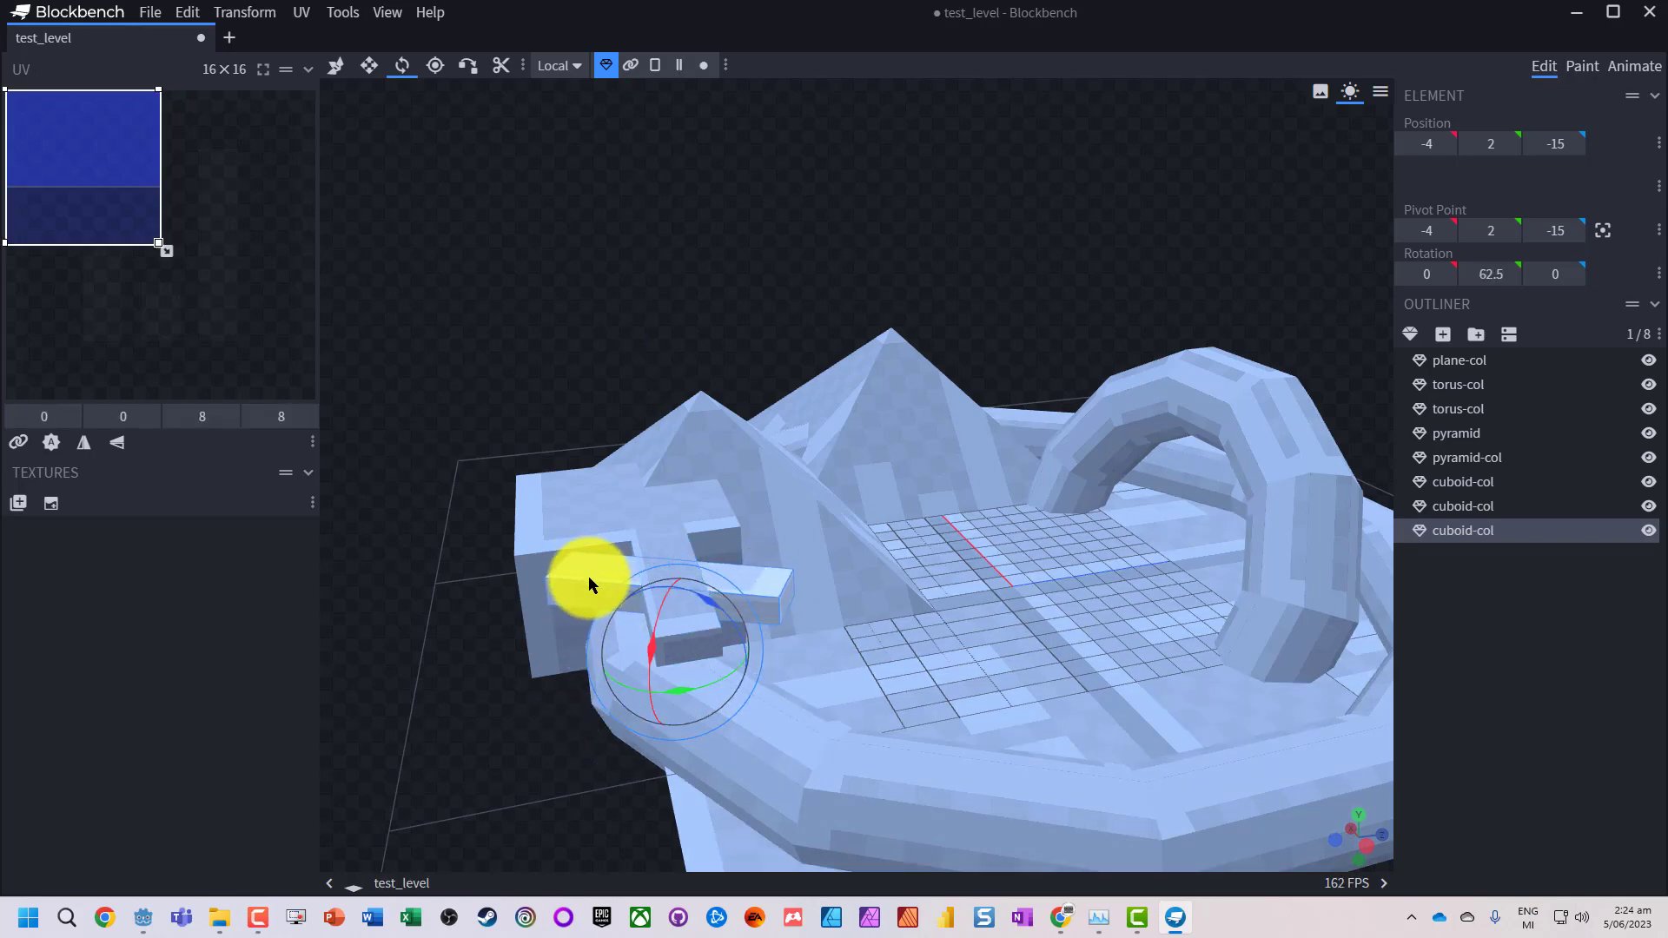
click(335, 66)
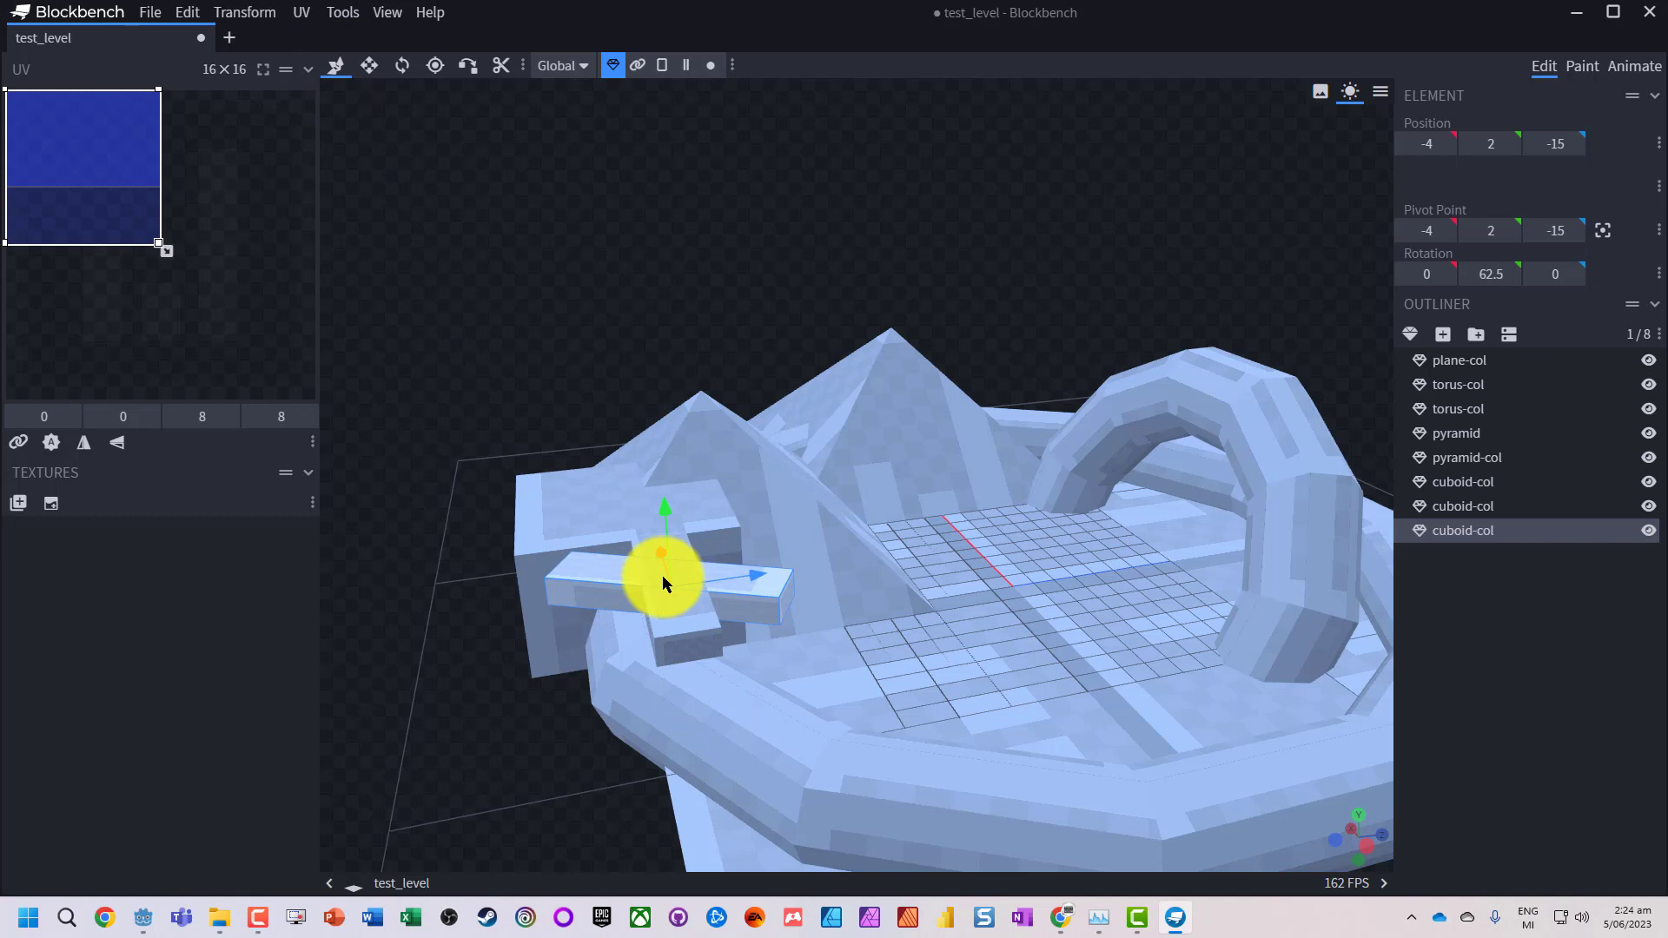
drag(659, 549, 768, 602)
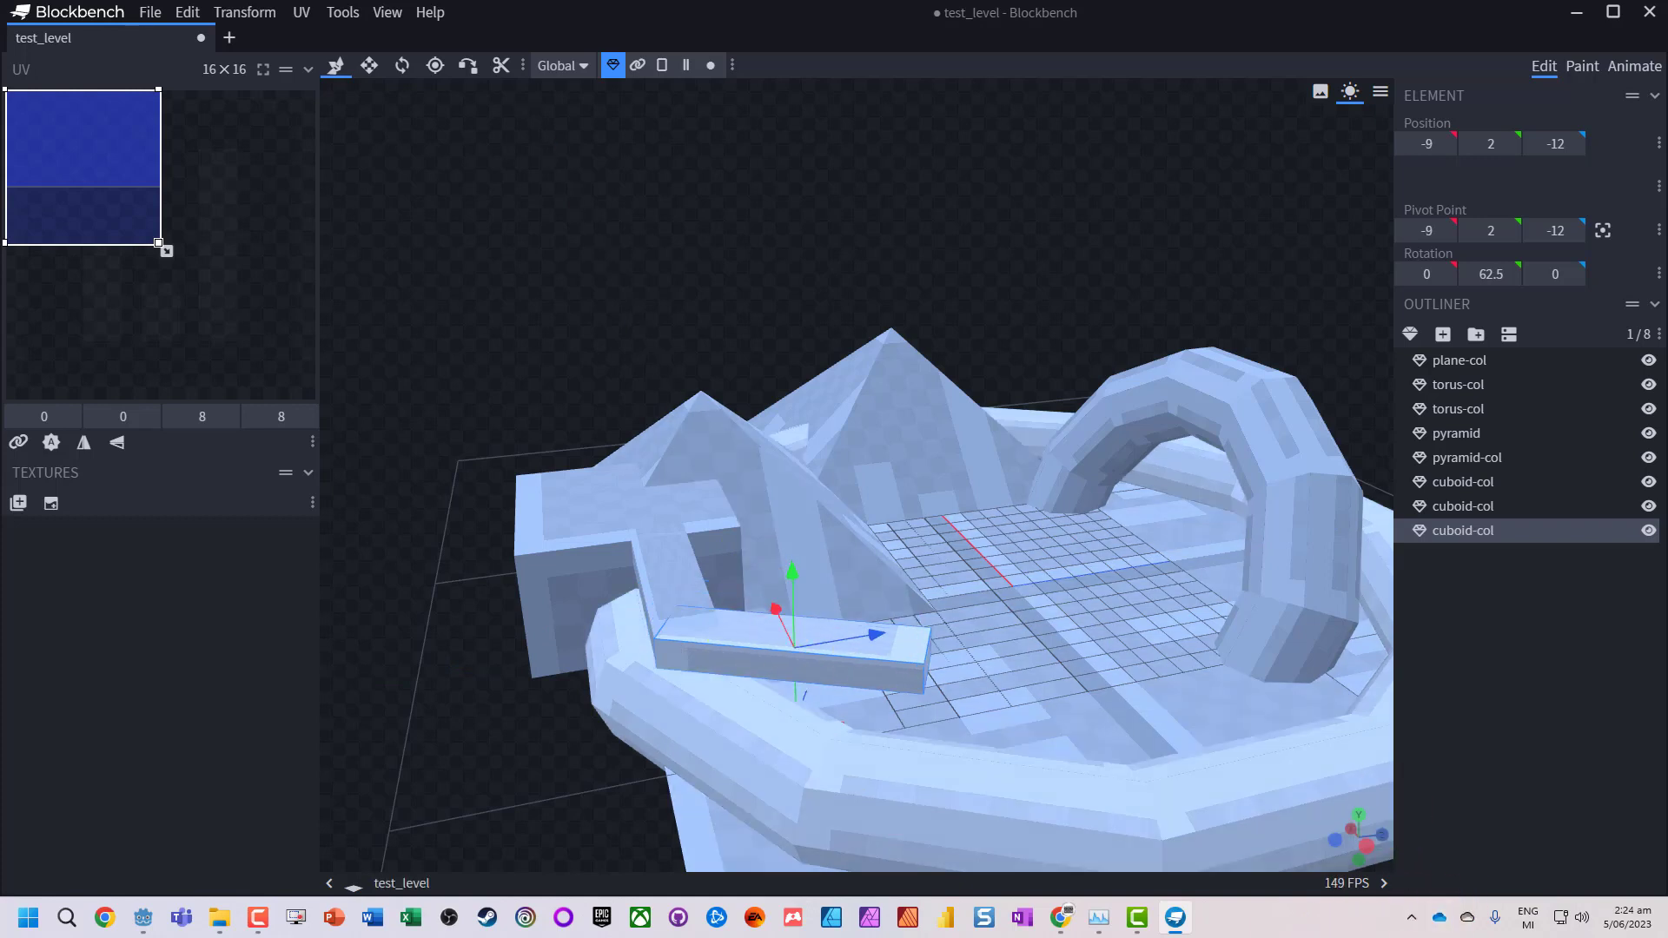
right_drag(1092, 696, 962, 654)
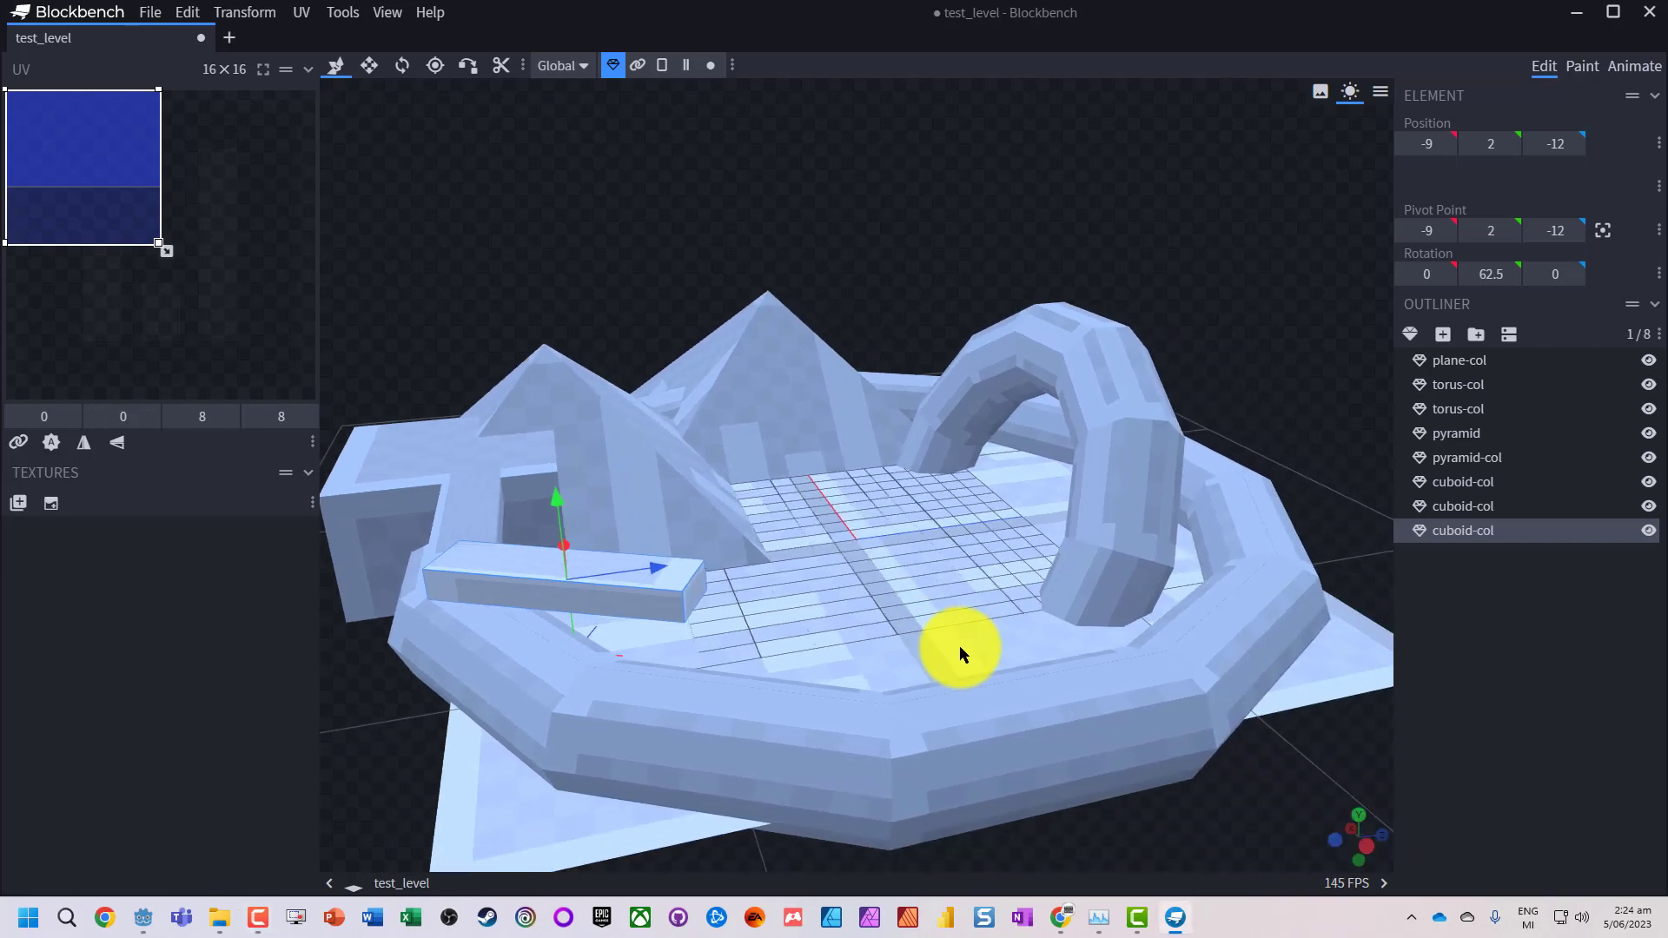
mouse_move(808, 440)
mouse_down()
mouse_move(756, 451)
mouse_move(786, 465)
mouse_move(827, 432)
mouse_move(818, 458)
mouse_up()
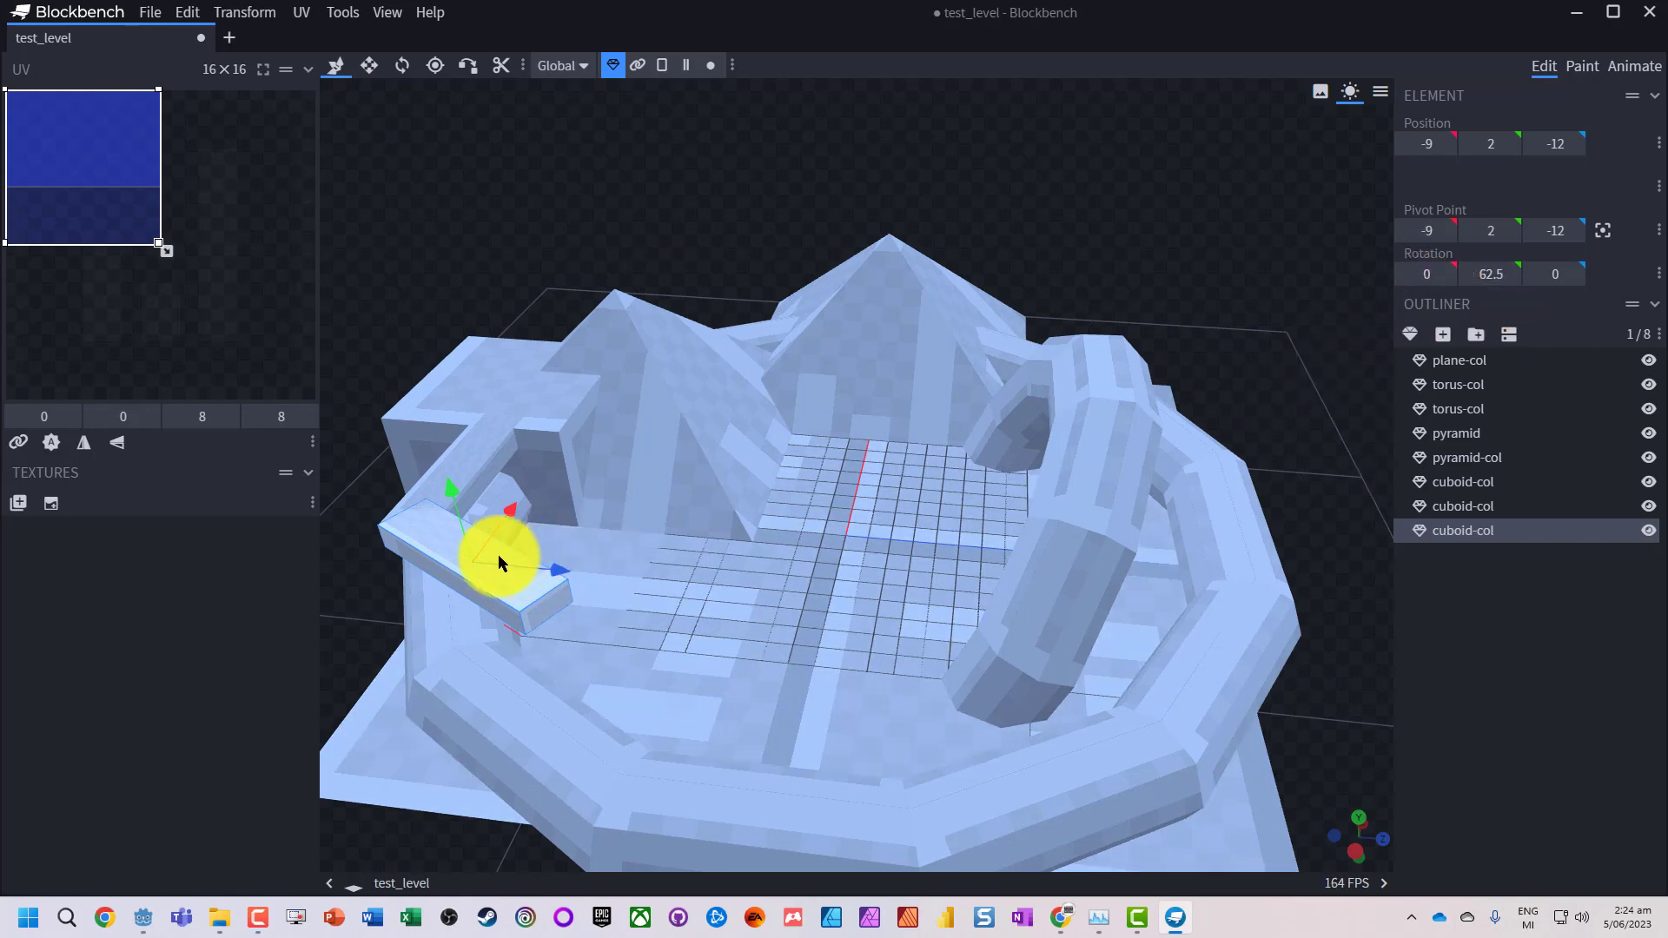
Step: Duplicate a cuboid-col and slide the copy along its Z axis
key(ctrl+d)
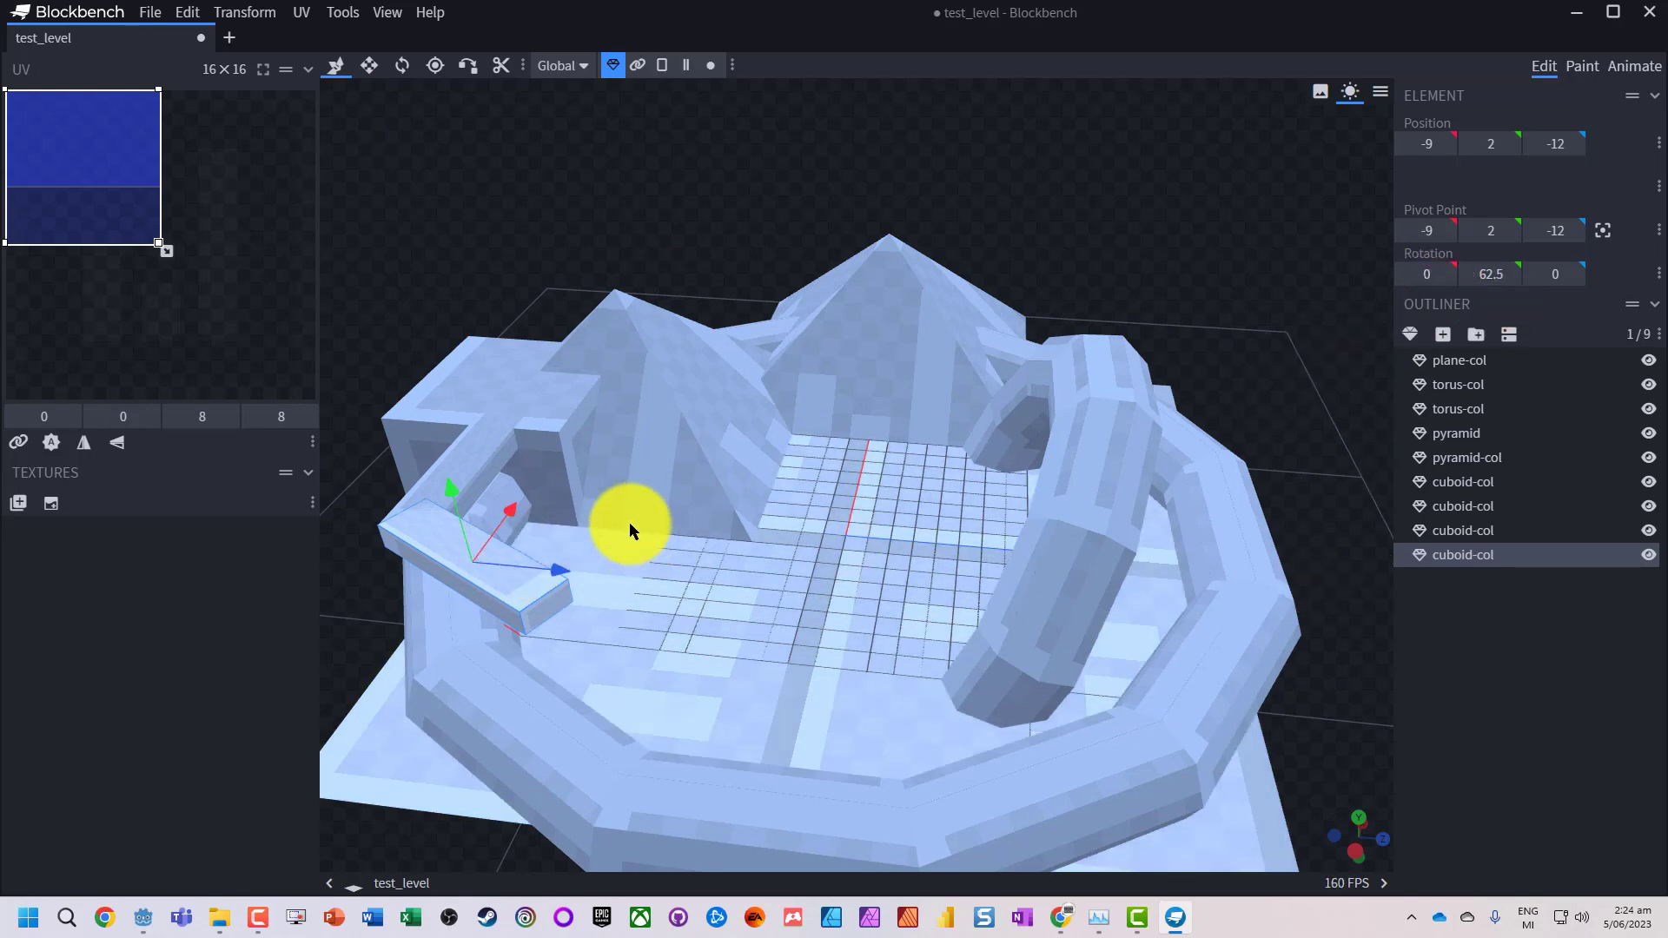
drag(555, 570, 704, 641)
click(402, 66)
right_drag(724, 620, 833, 545)
key(ctrl+z)
key(ctrl+z)
key(ctrl+z)
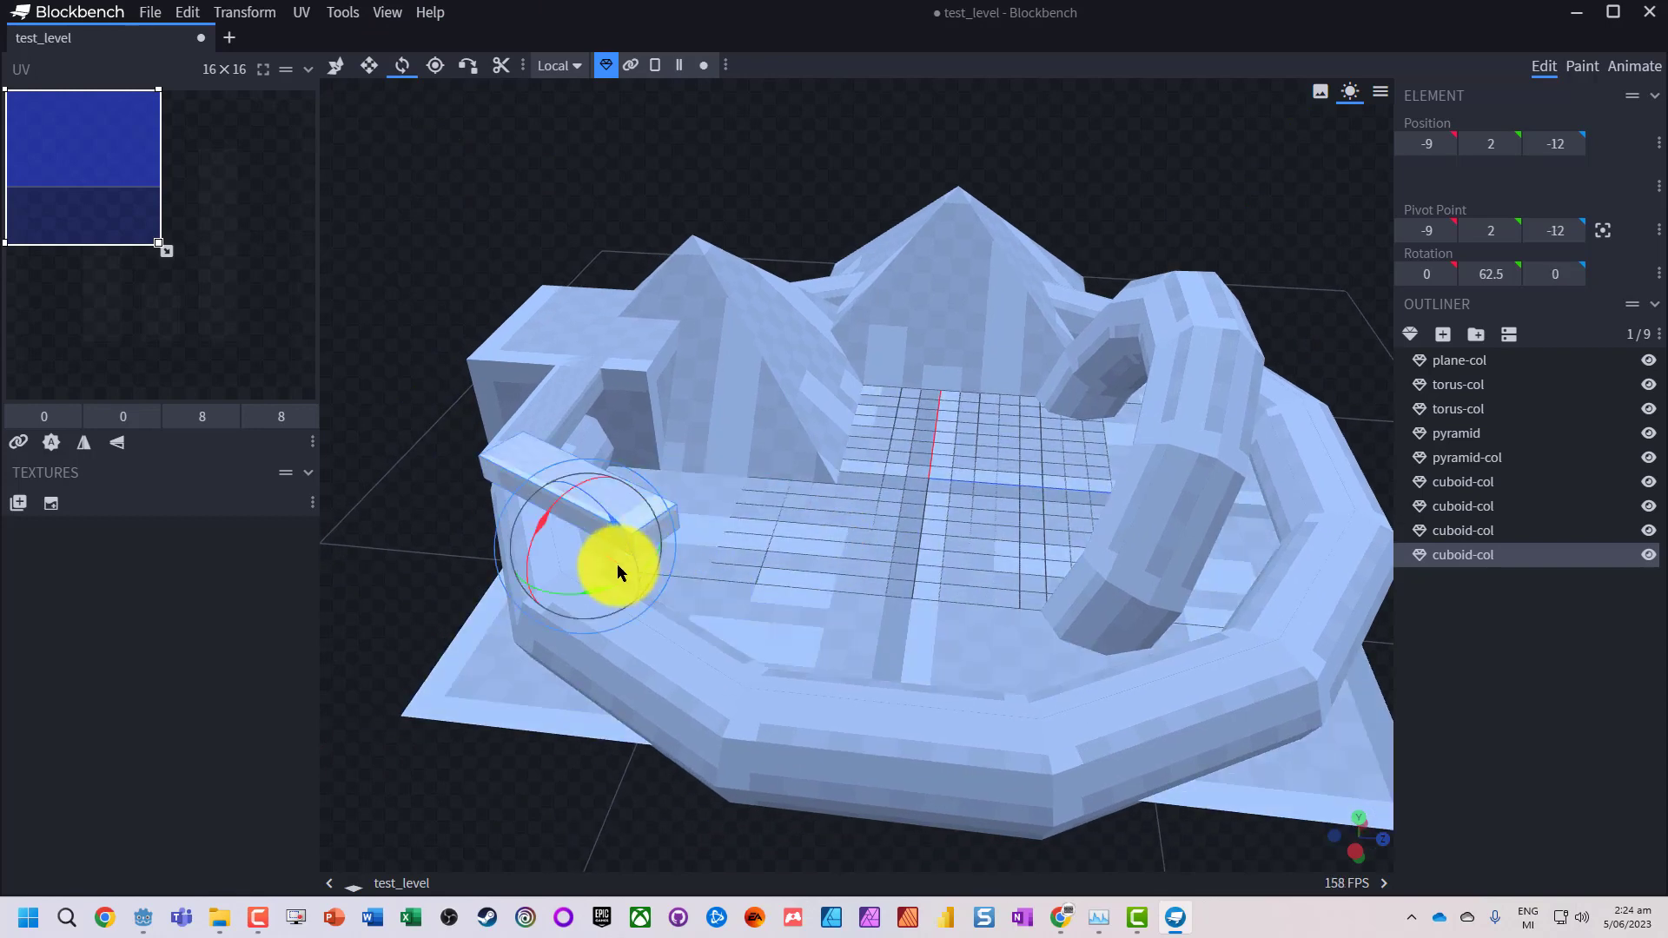
click(335, 66)
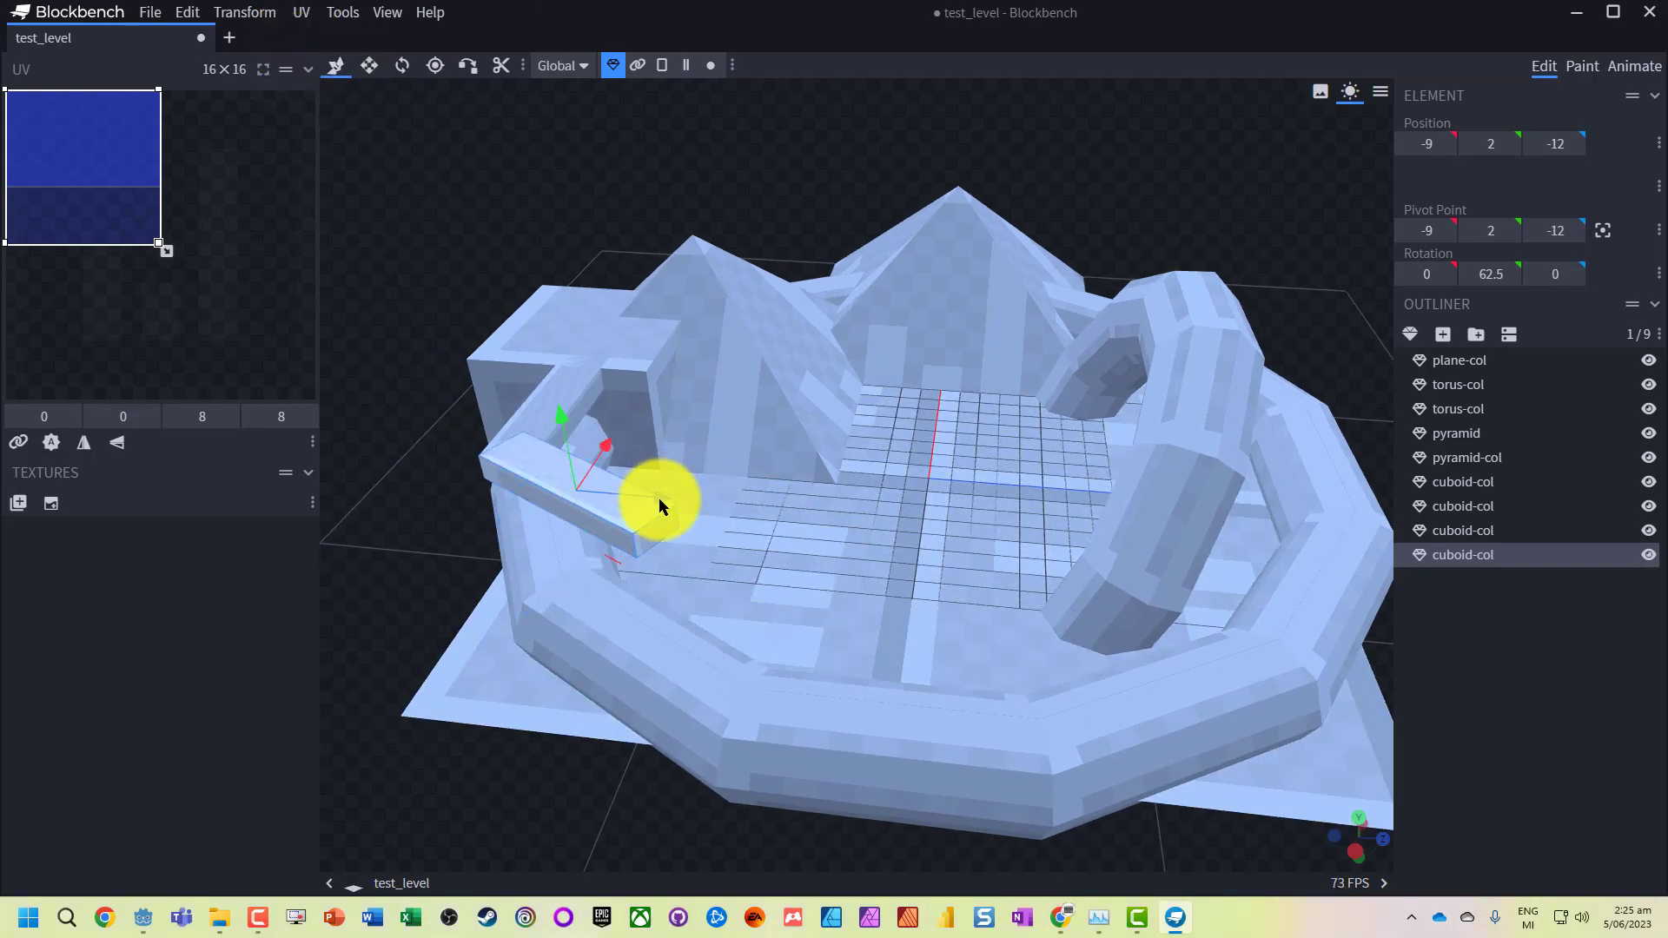
drag(658, 498, 733, 506)
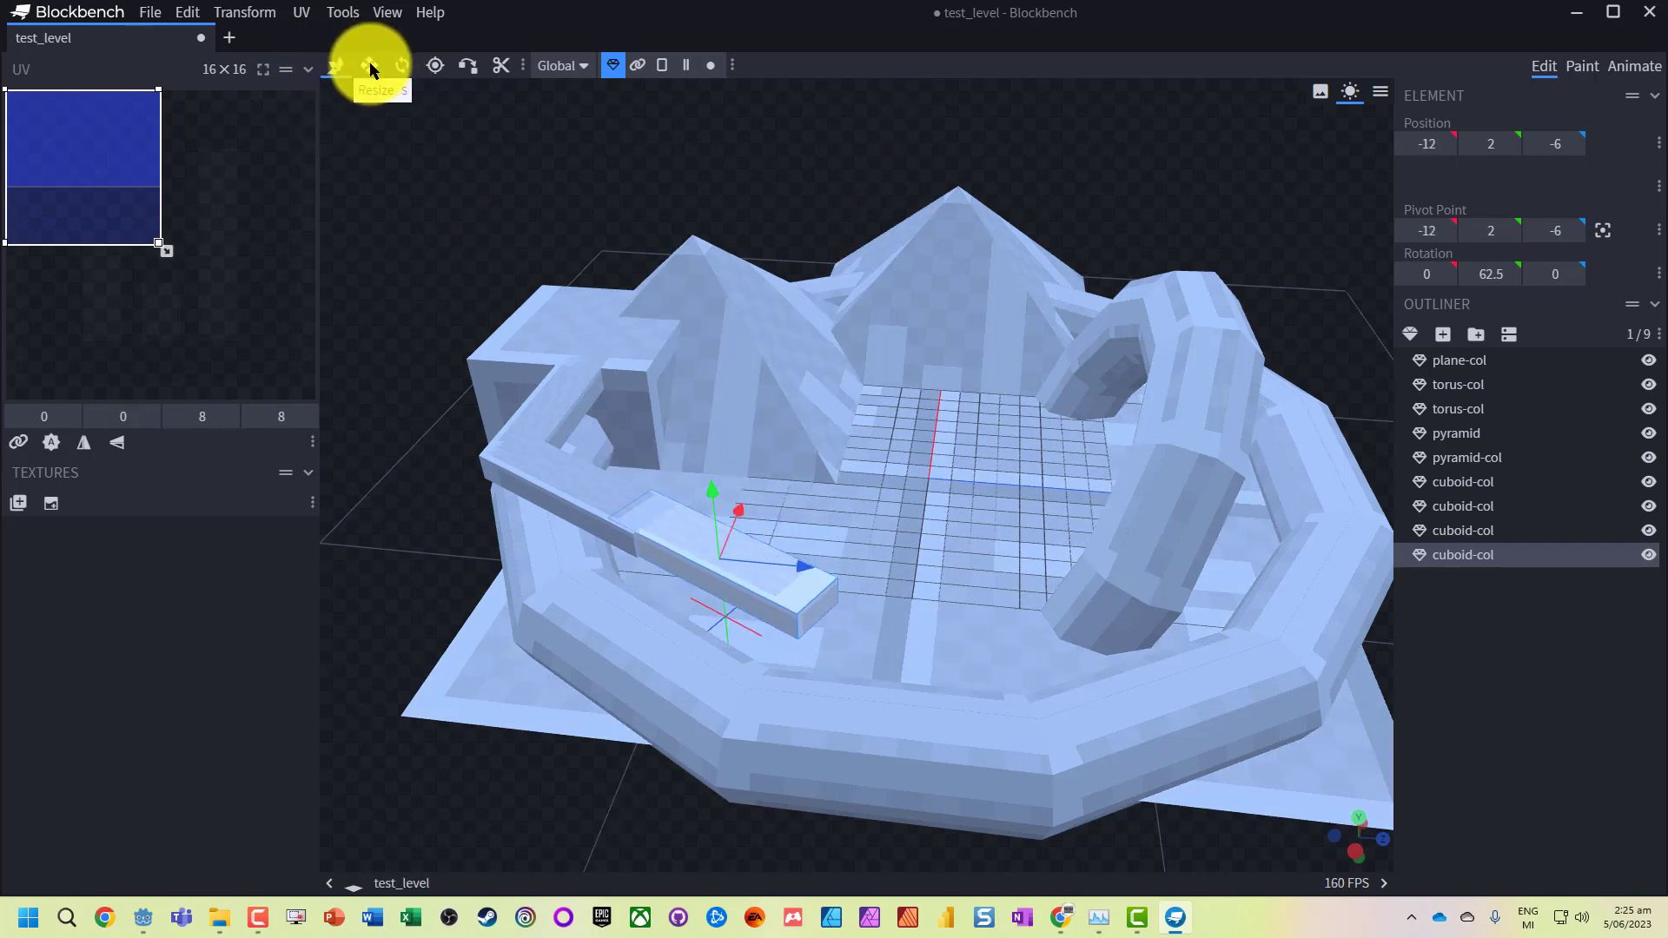
Step: Tilt the copy 42.5° on Z and move it to Z -8 at height 1
click(367, 63)
click(401, 65)
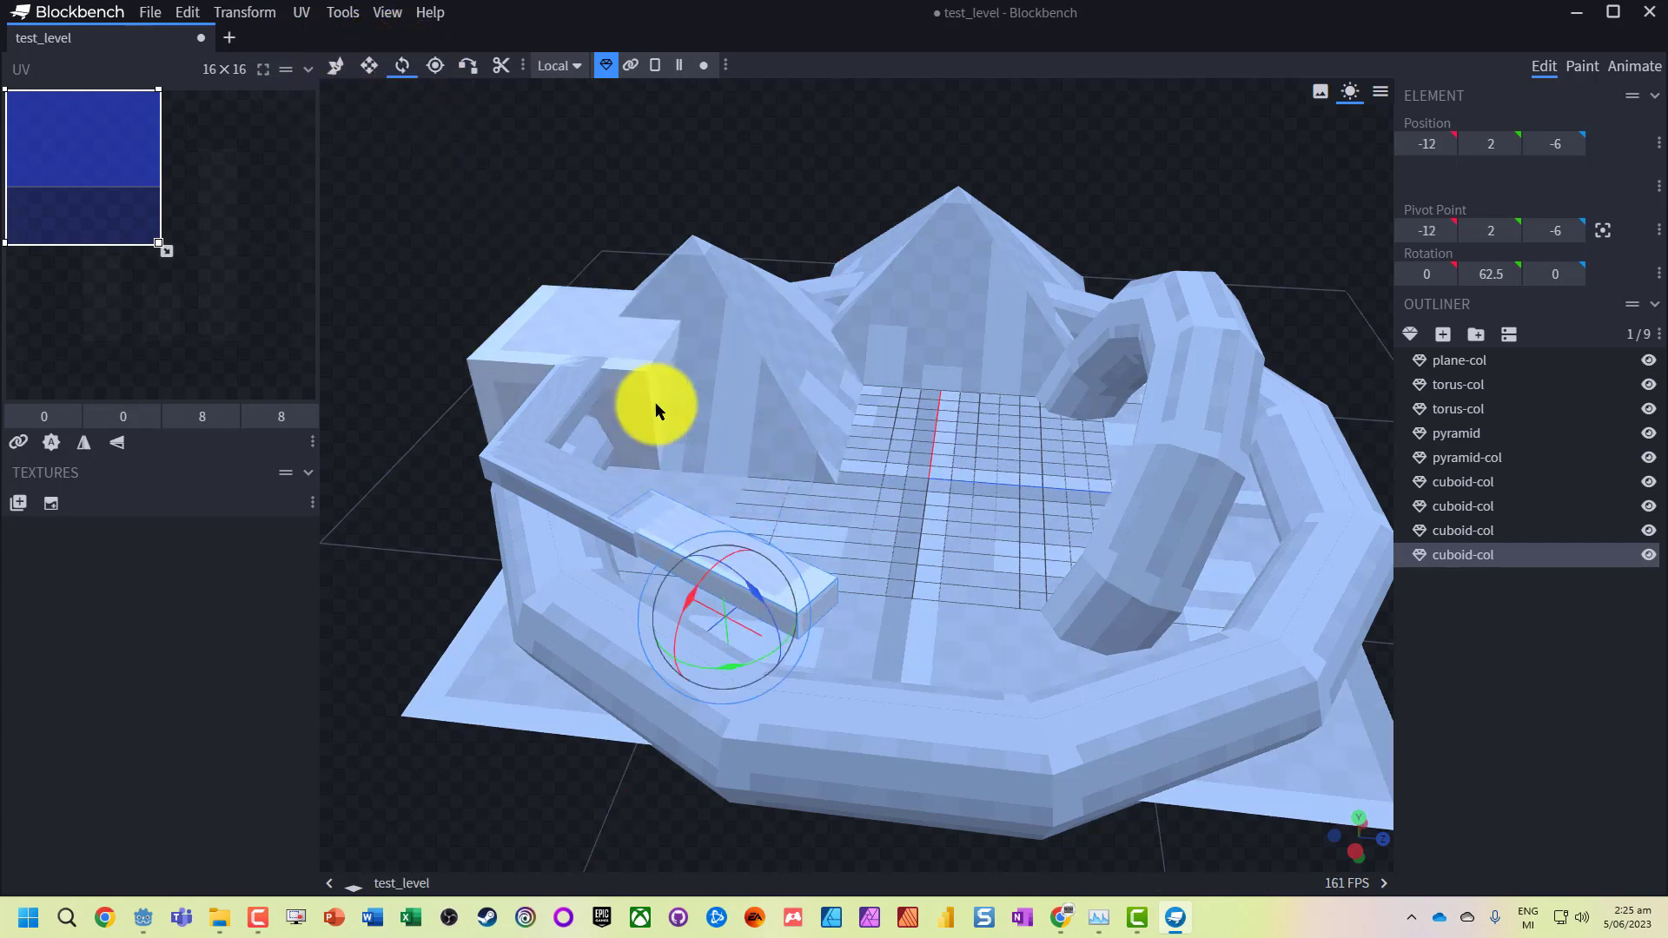
drag(747, 581, 783, 637)
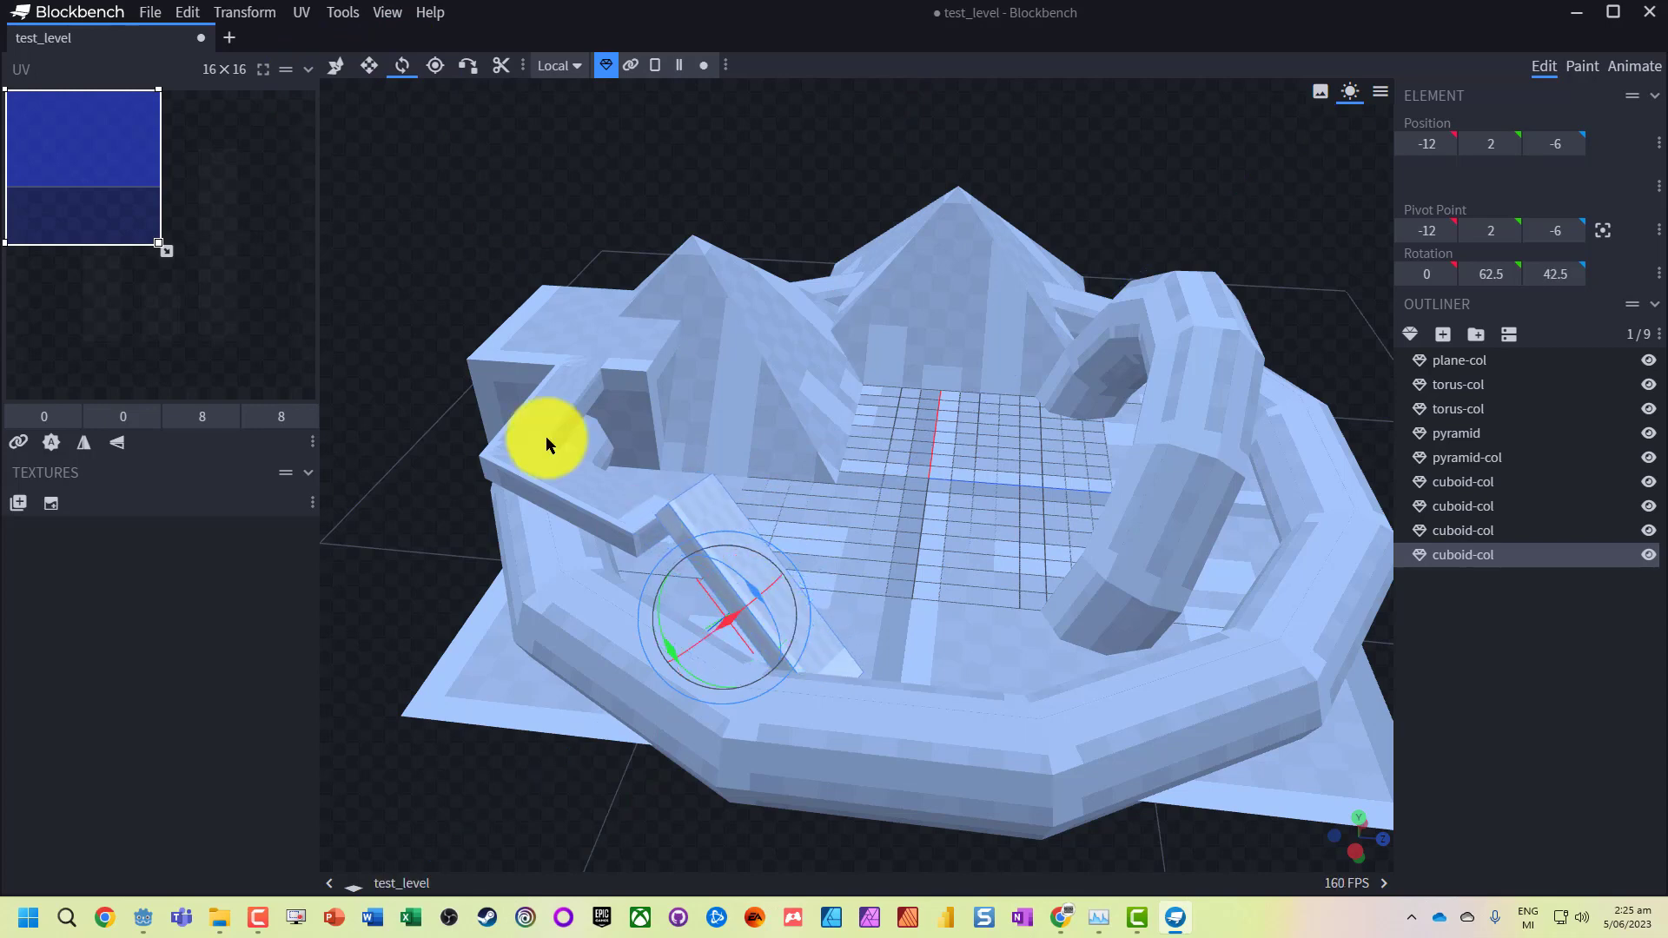
click(334, 63)
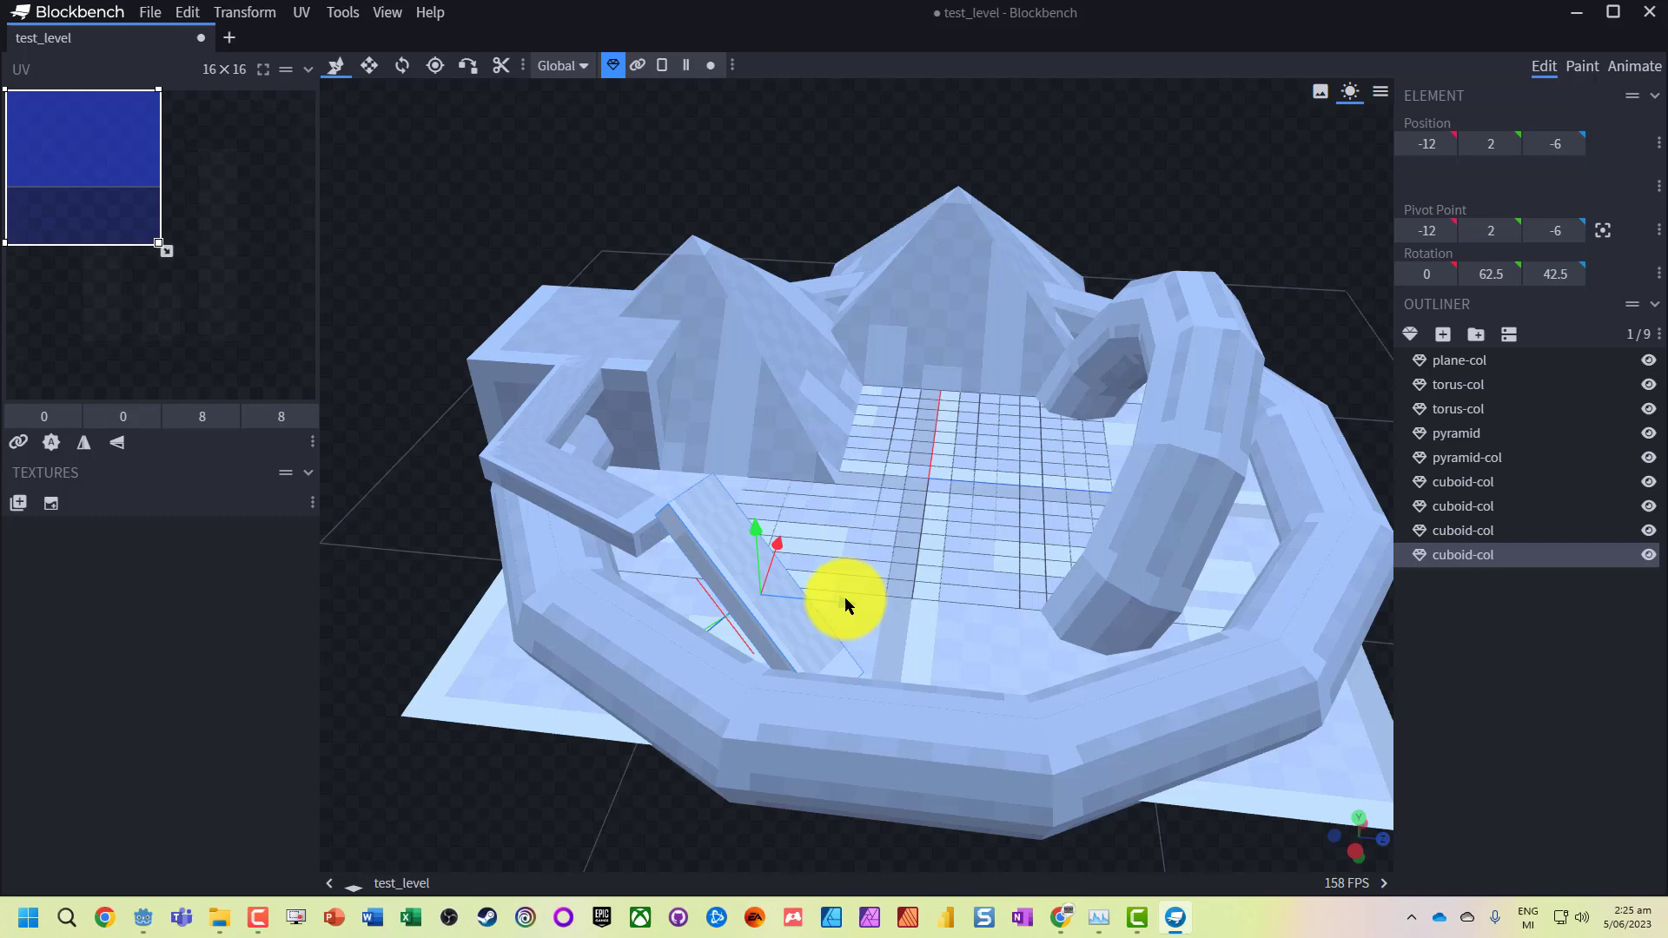
drag(845, 597, 790, 596)
drag(692, 520, 691, 539)
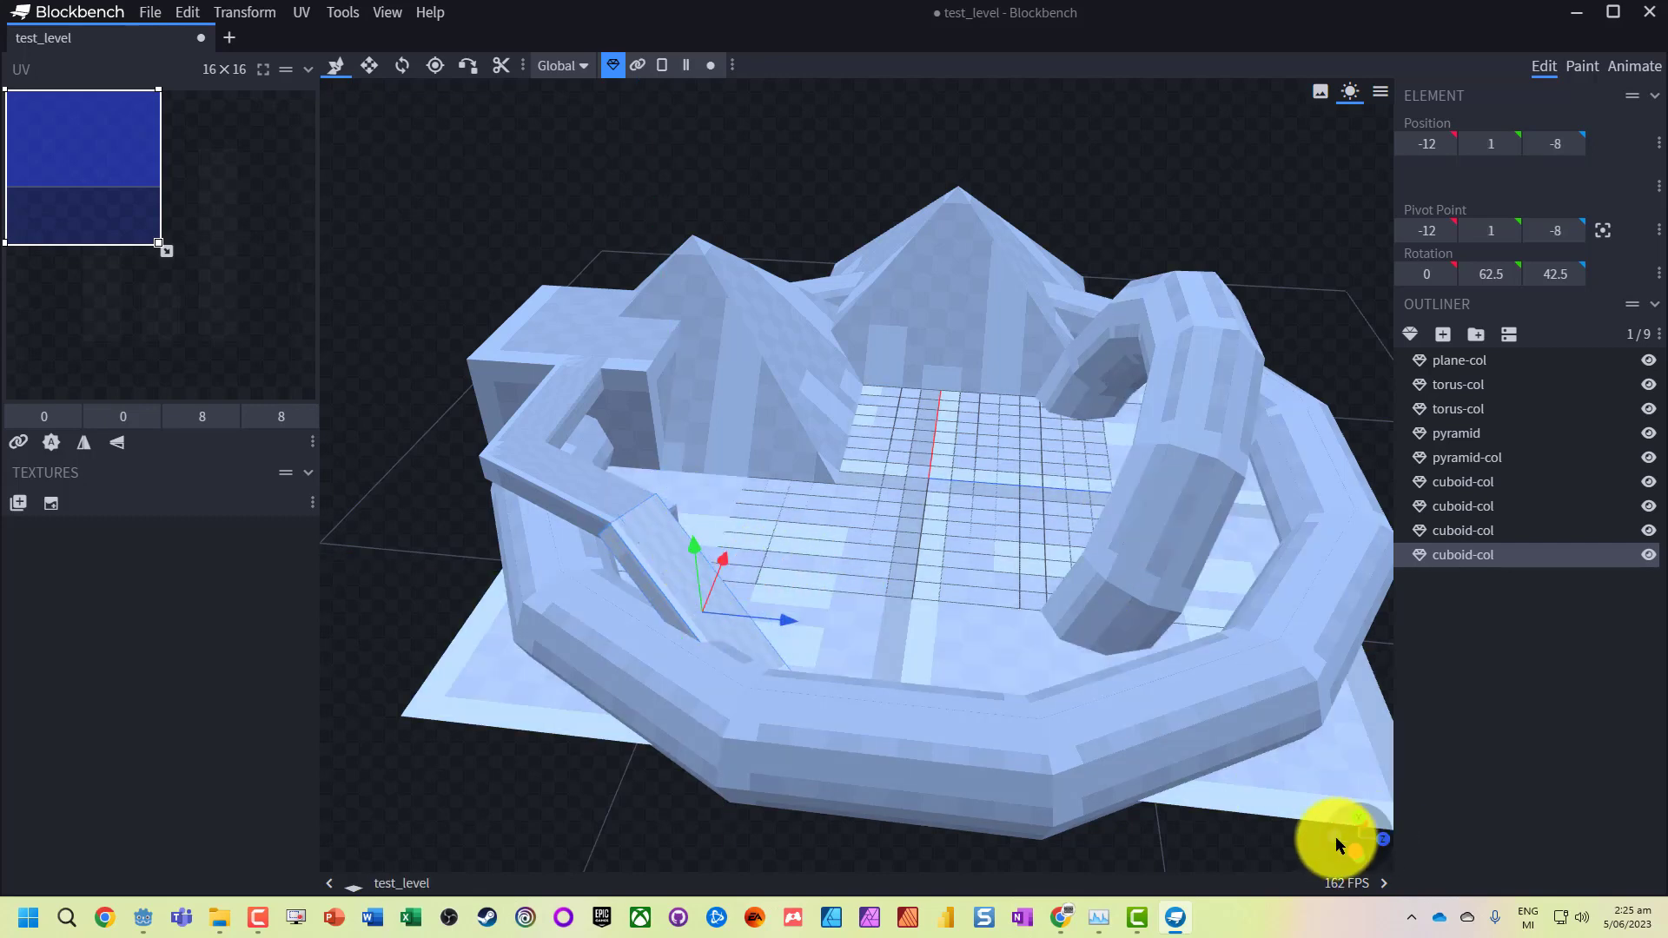
Step: Reduce the ramp's tilt to 30° and settle it at -12, 0, -7
drag(832, 448, 937, 412)
click(395, 67)
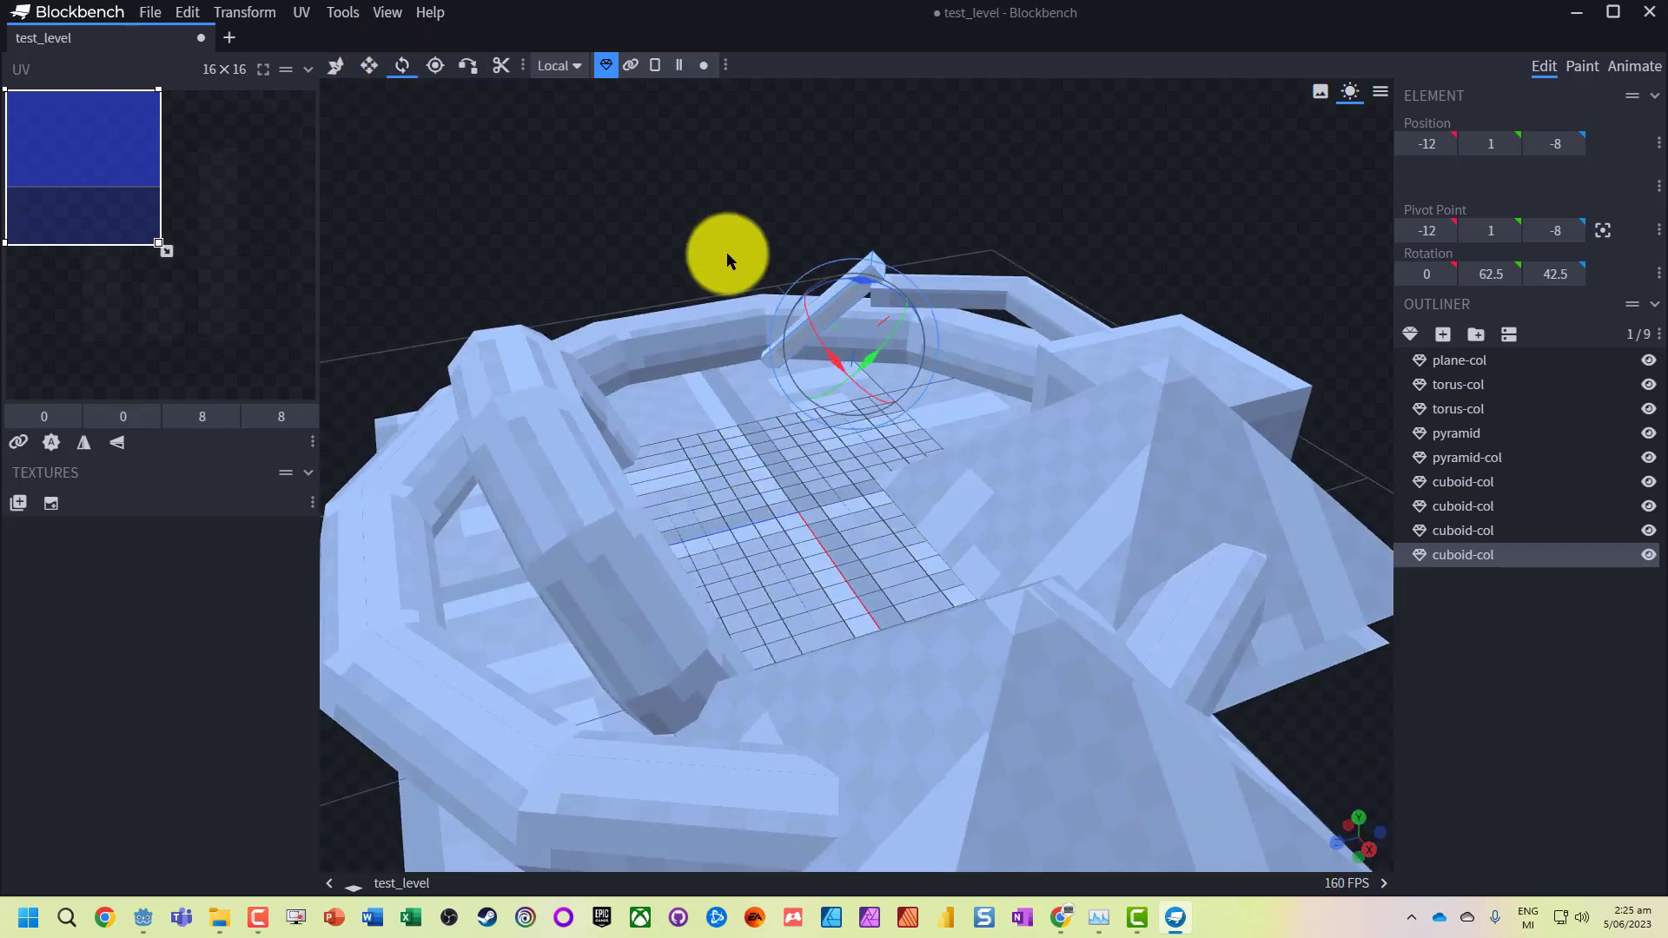
mouse_move(874, 301)
mouse_down()
mouse_move(863, 280)
mouse_move(881, 280)
mouse_up()
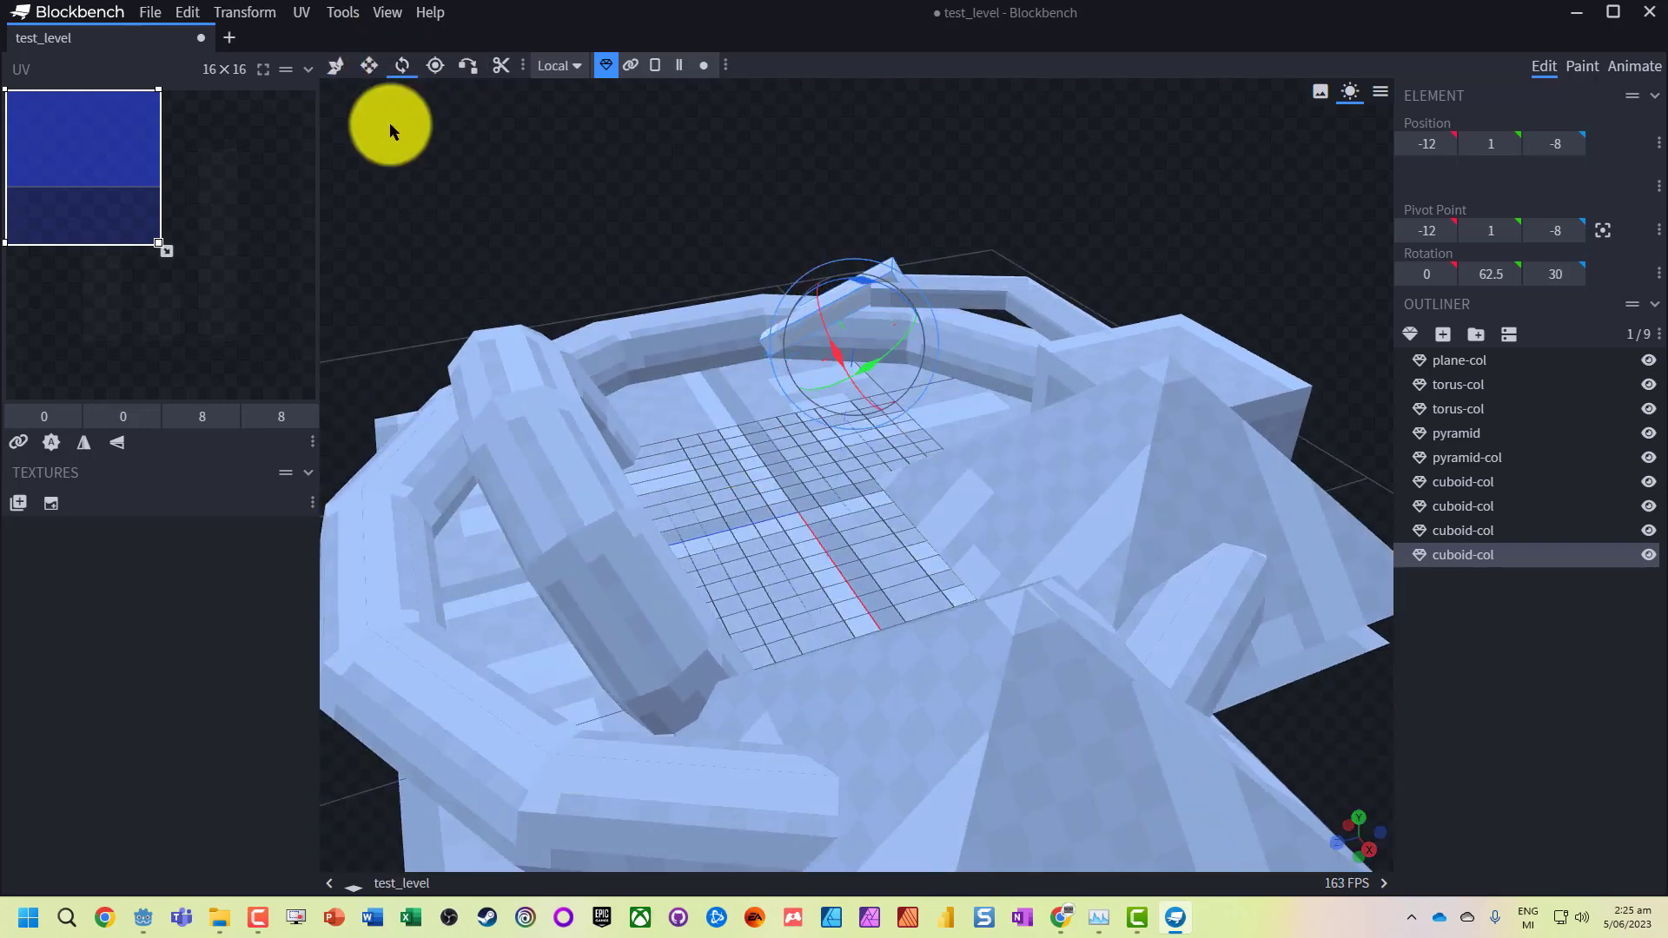
click(338, 66)
drag(824, 228, 914, 414)
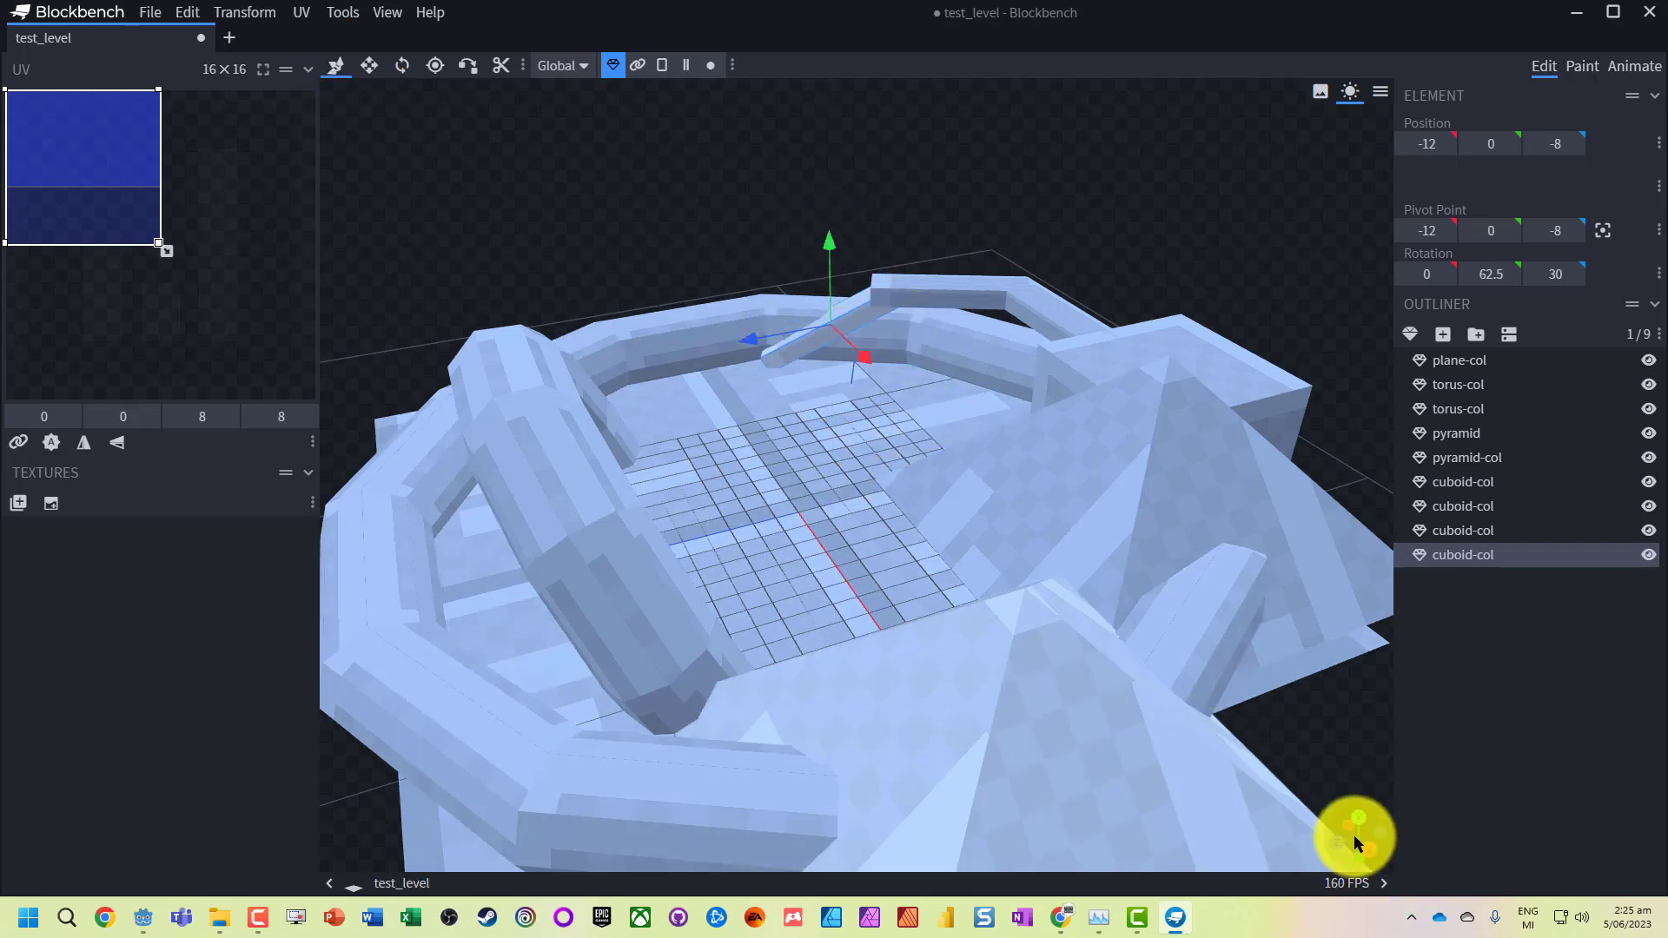
drag(1370, 849, 840, 419)
drag(885, 488, 915, 493)
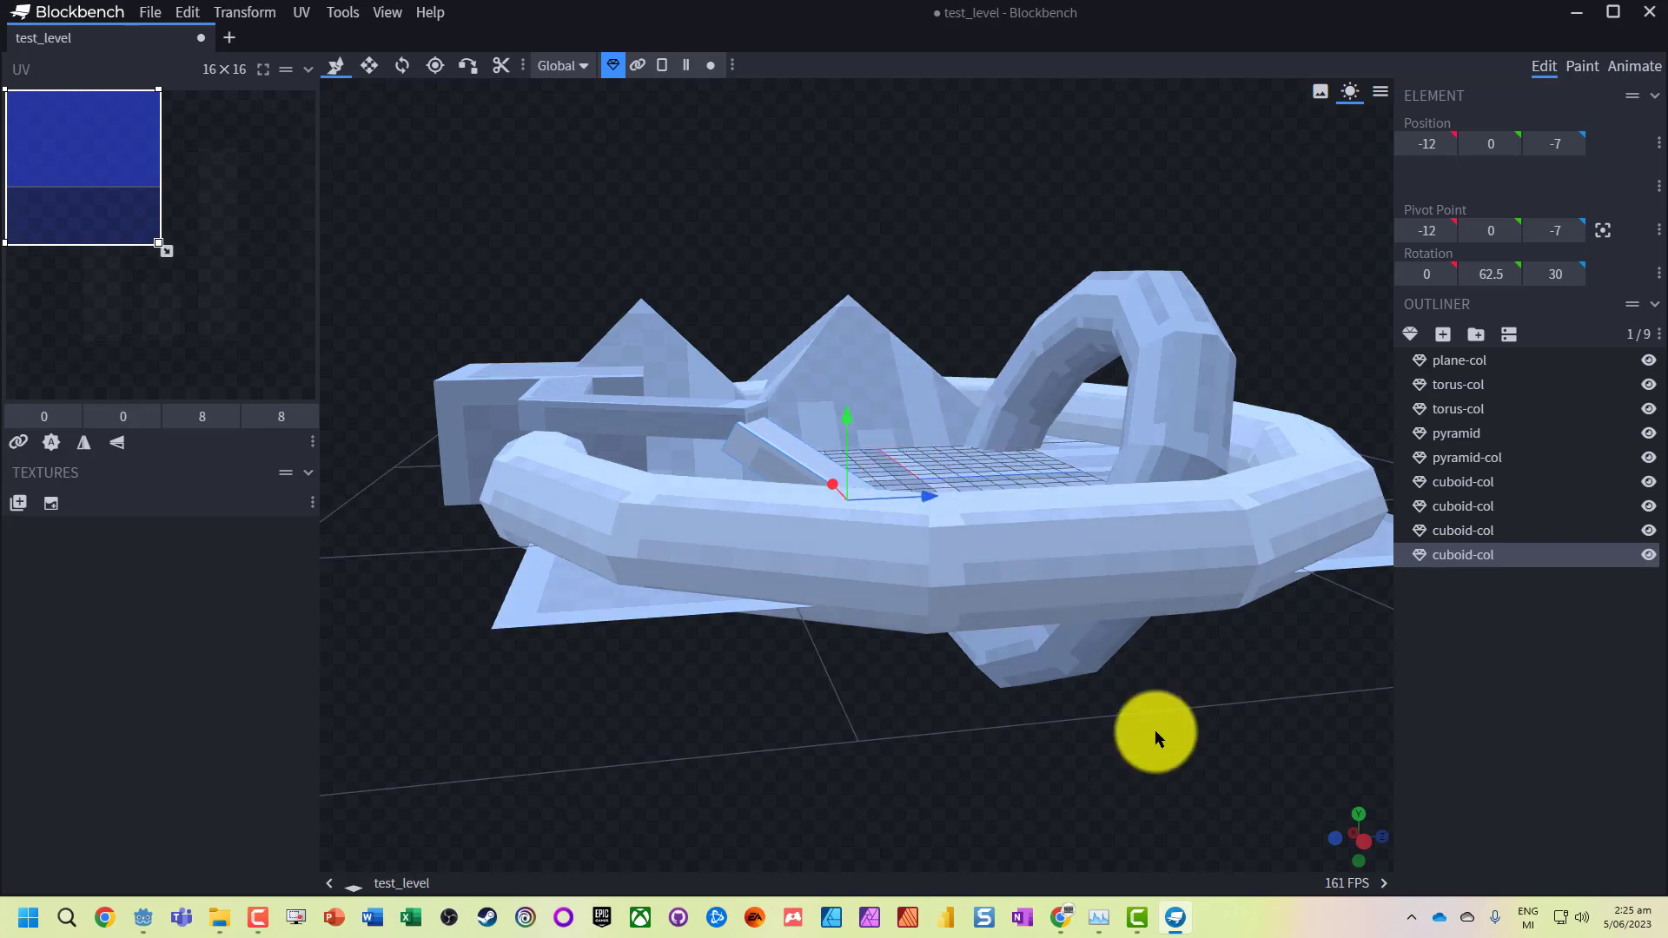
drag(1356, 840, 790, 465)
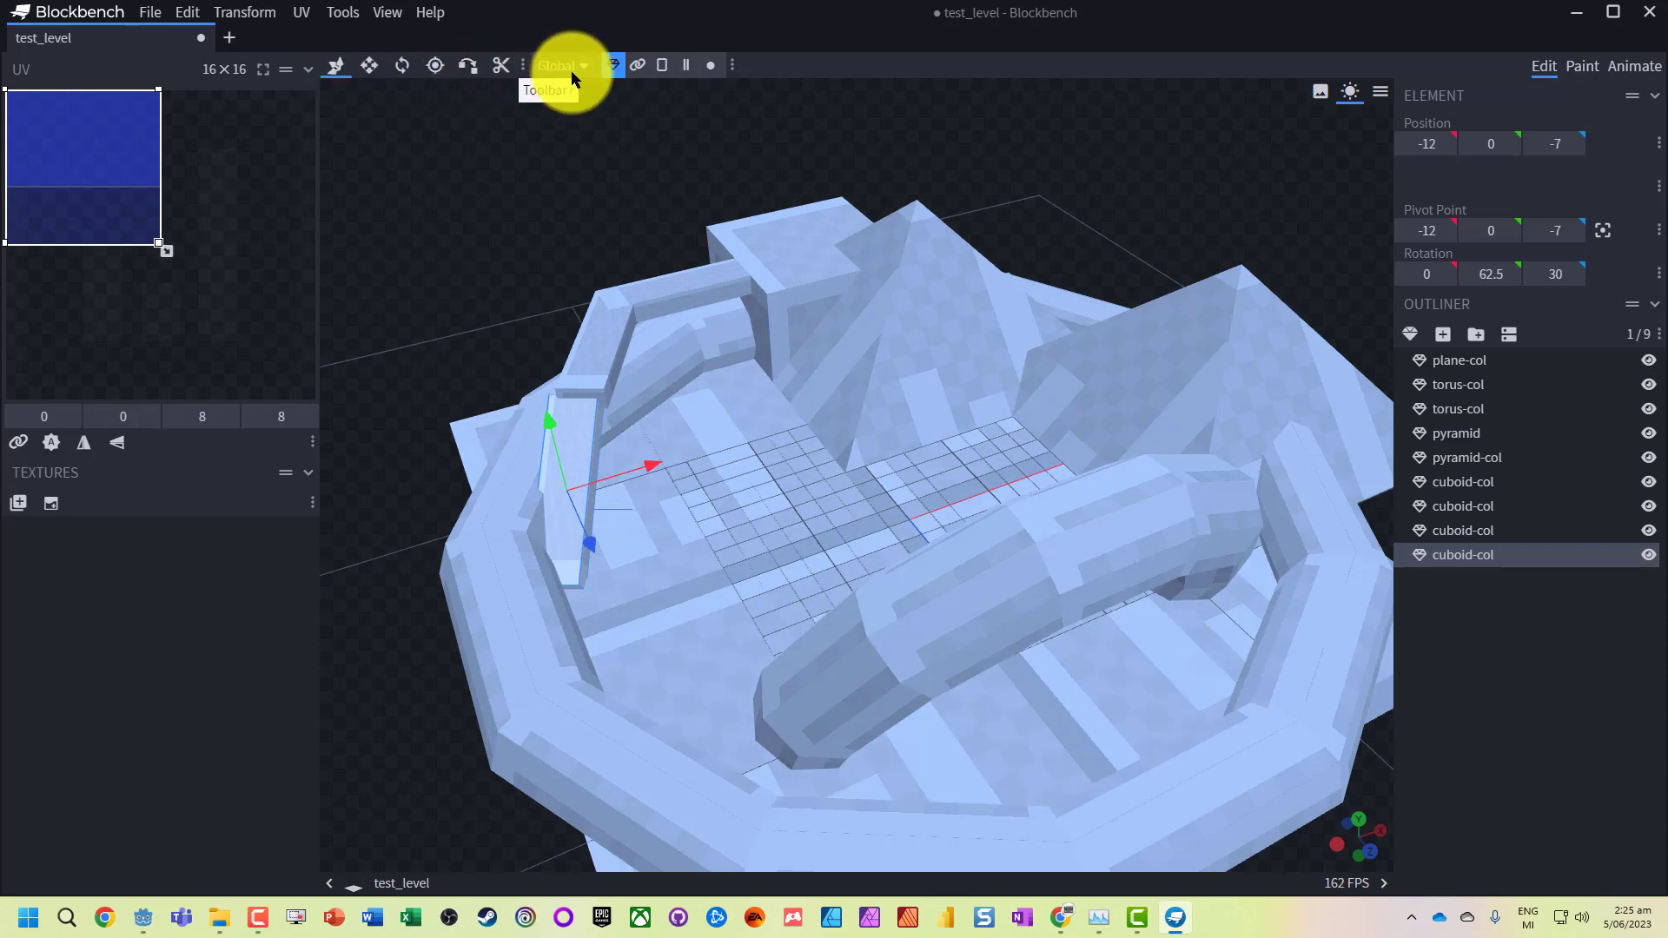
Step: In vertex mode, drag the ramp's top corner vertex to 4.8999, 3.6352, 1.887
click(333, 67)
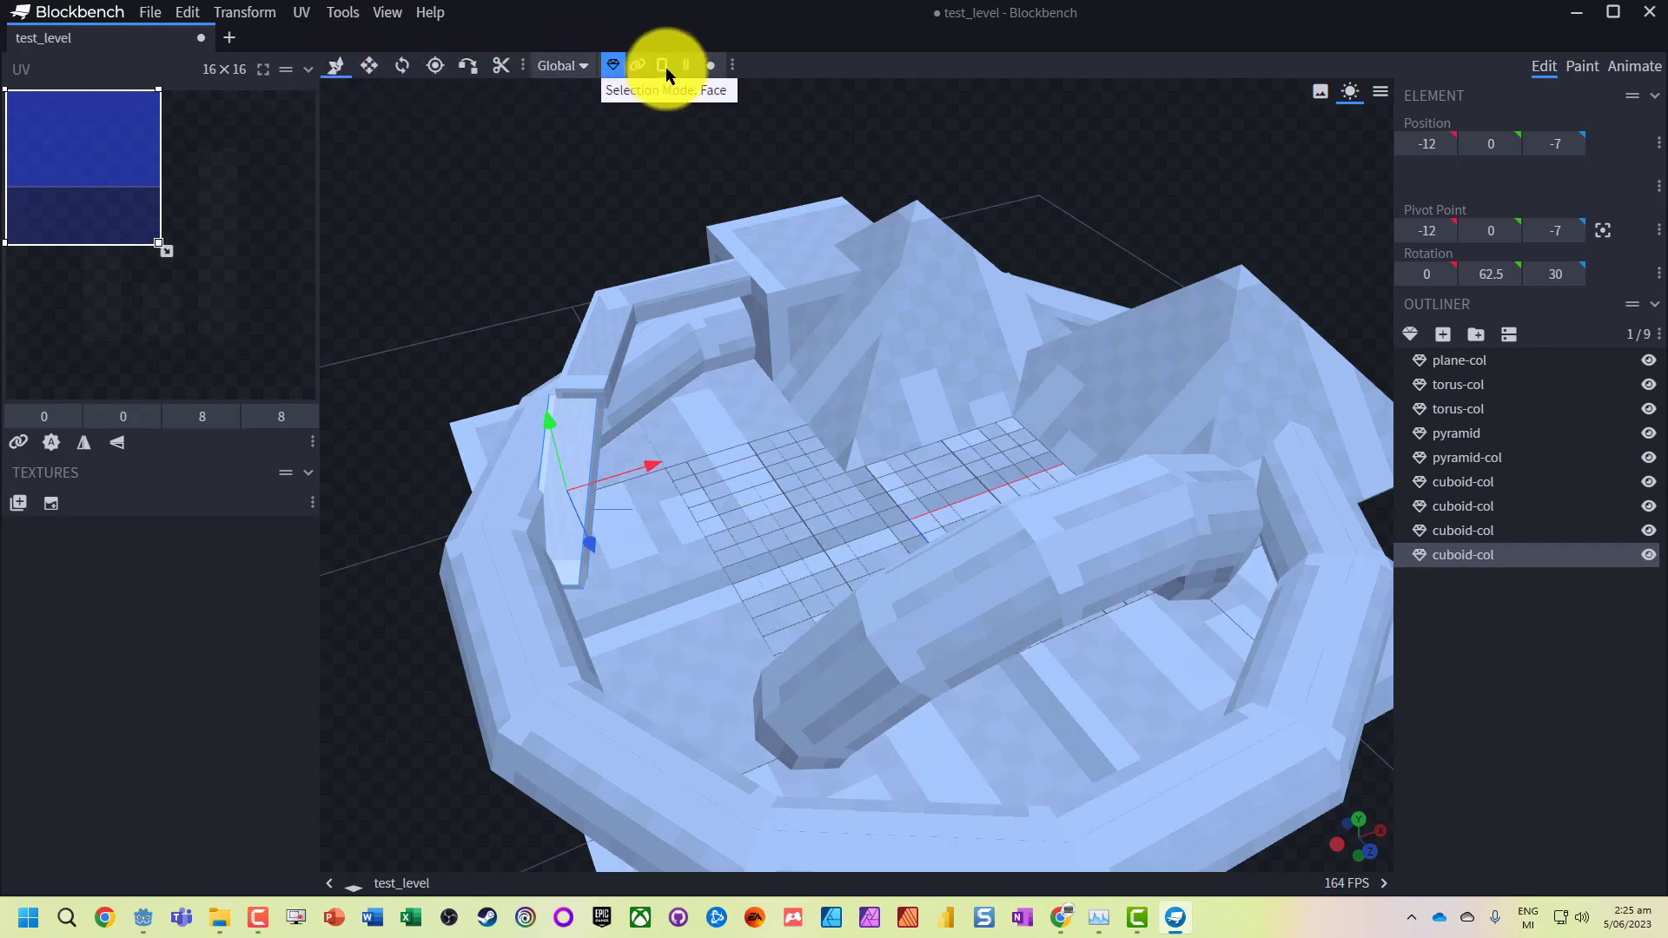
click(711, 70)
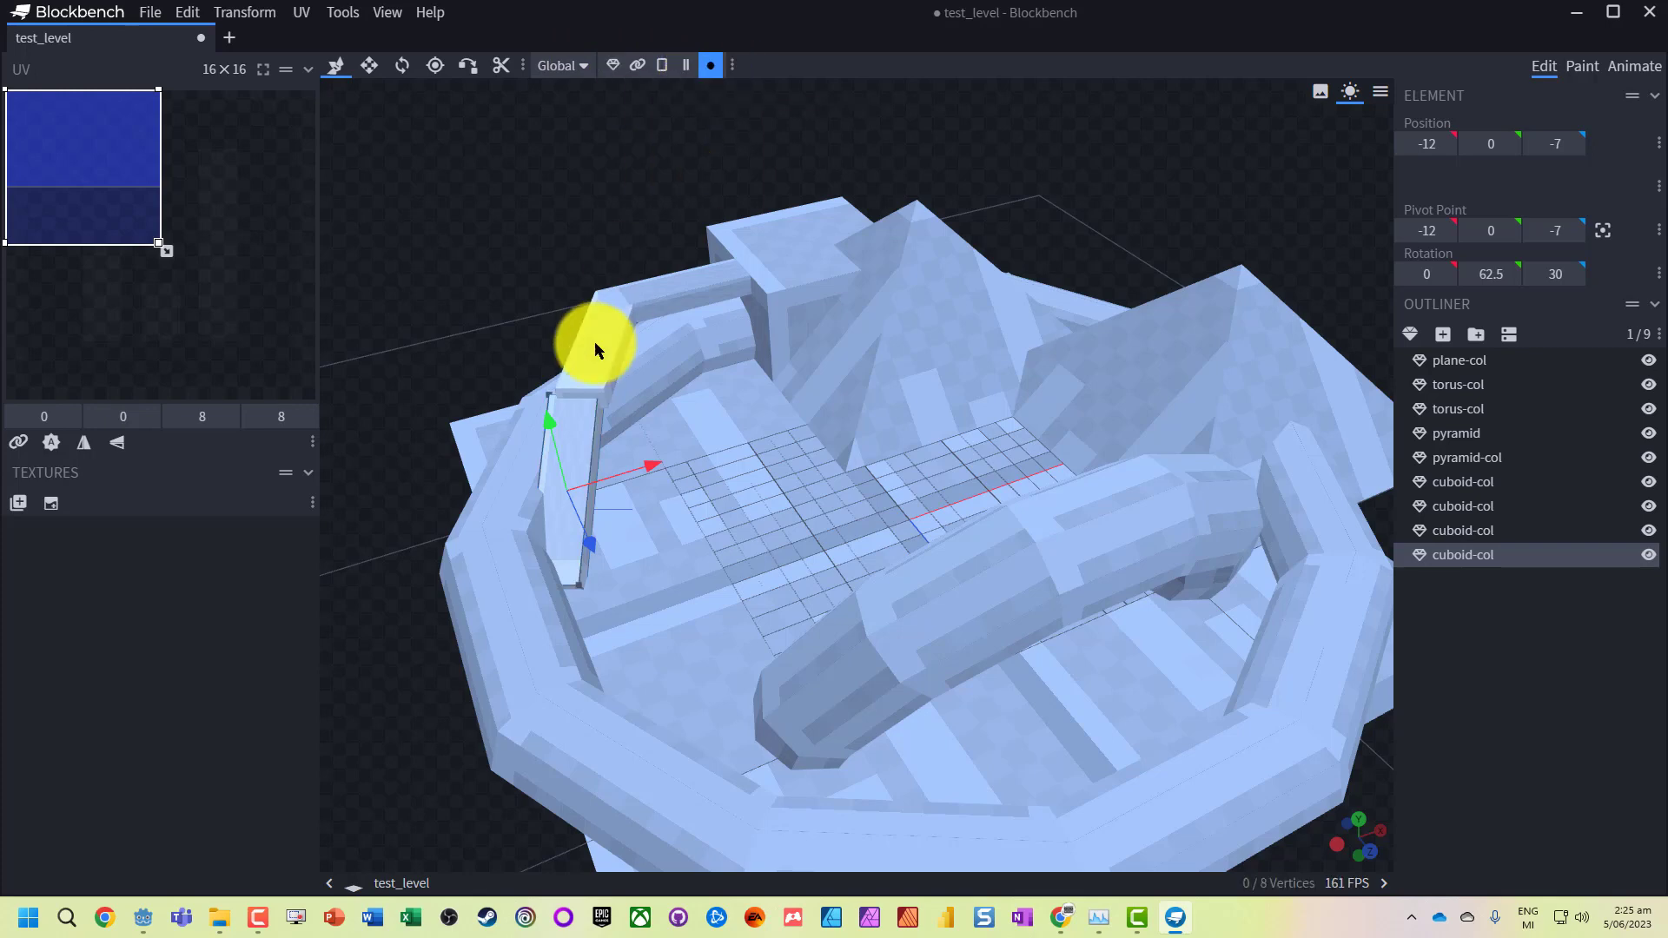
click(549, 393)
mouse_move(623, 366)
mouse_down()
mouse_move(649, 362)
mouse_move(620, 367)
mouse_up()
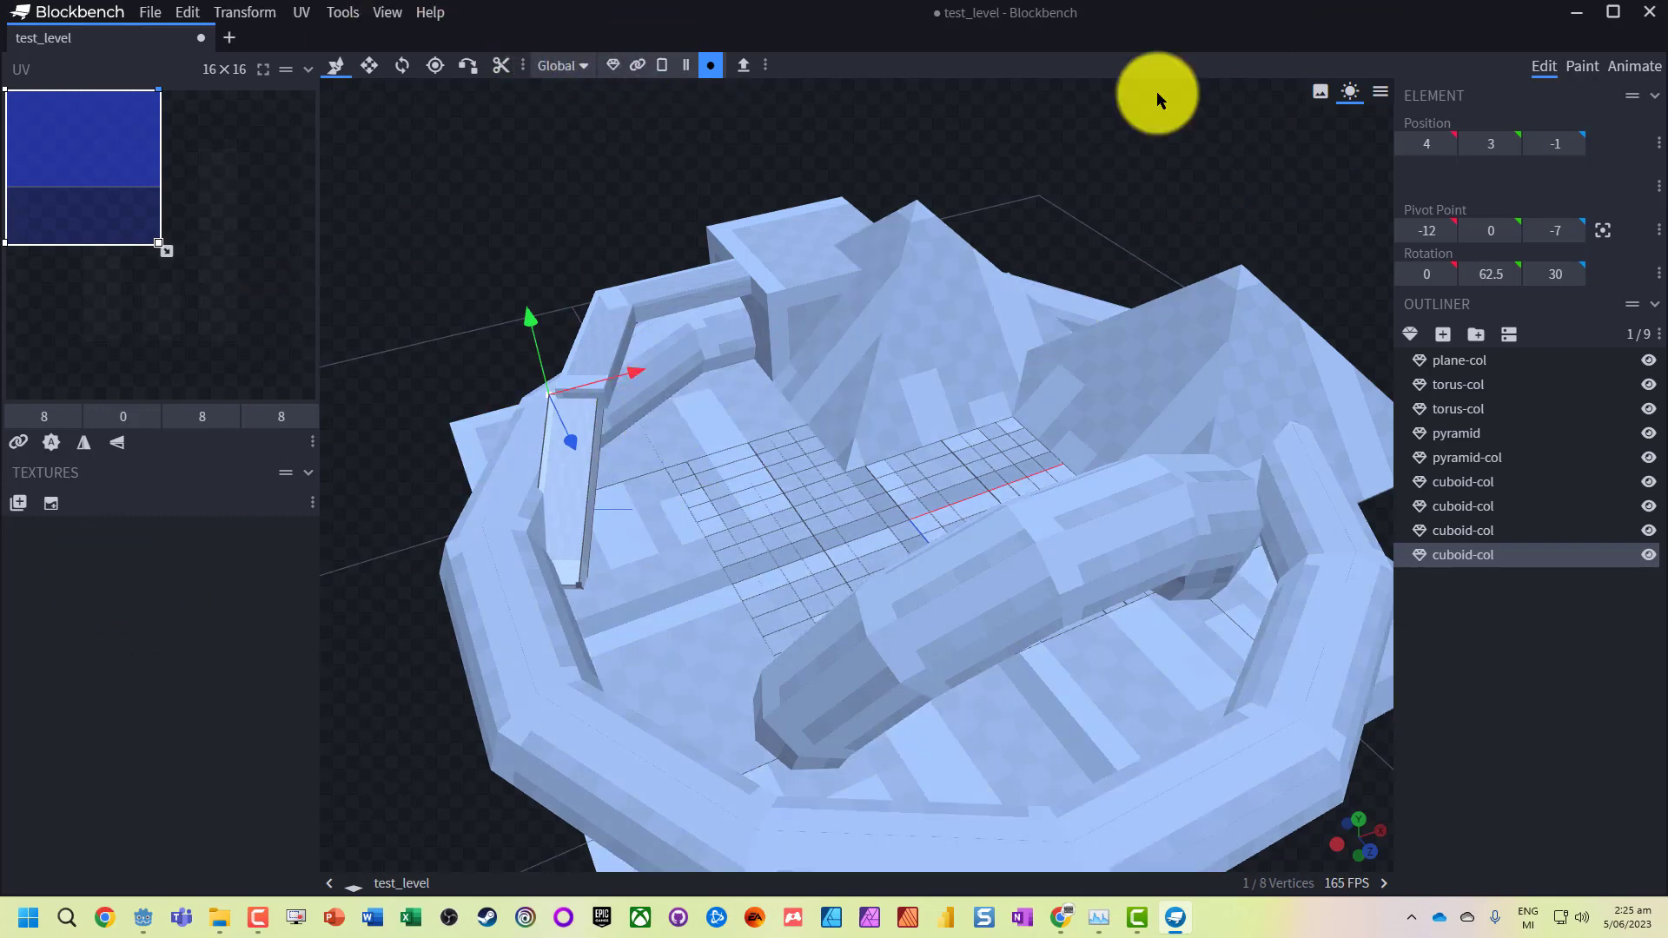
drag(593, 399, 603, 289)
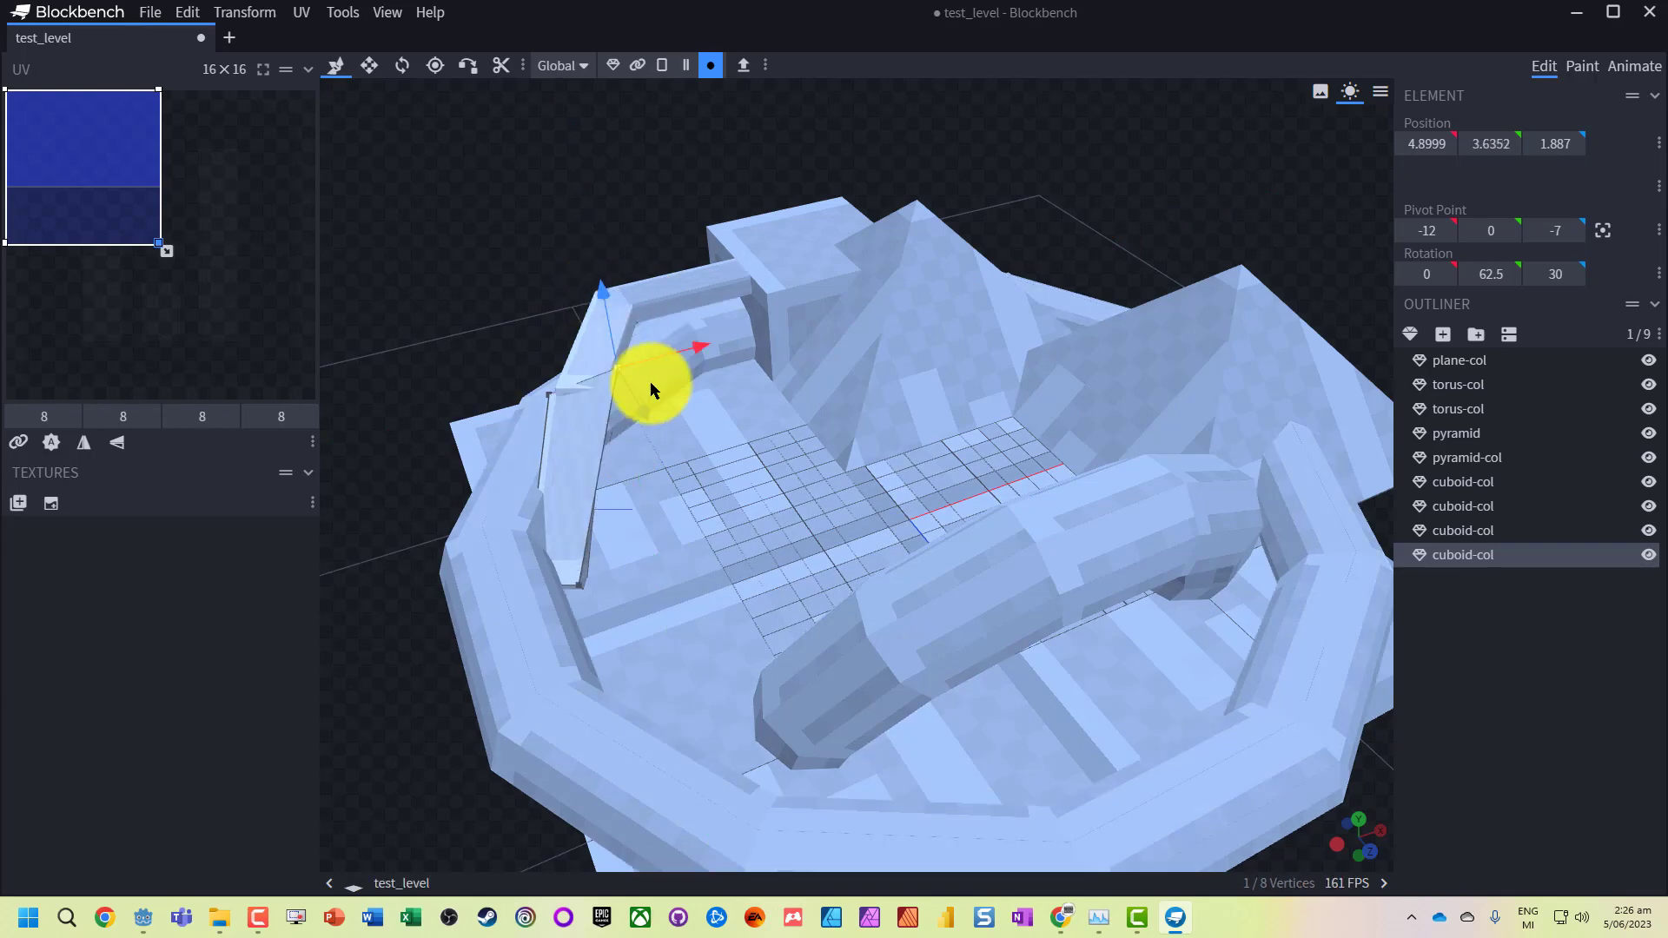
drag(651, 383, 910, 695)
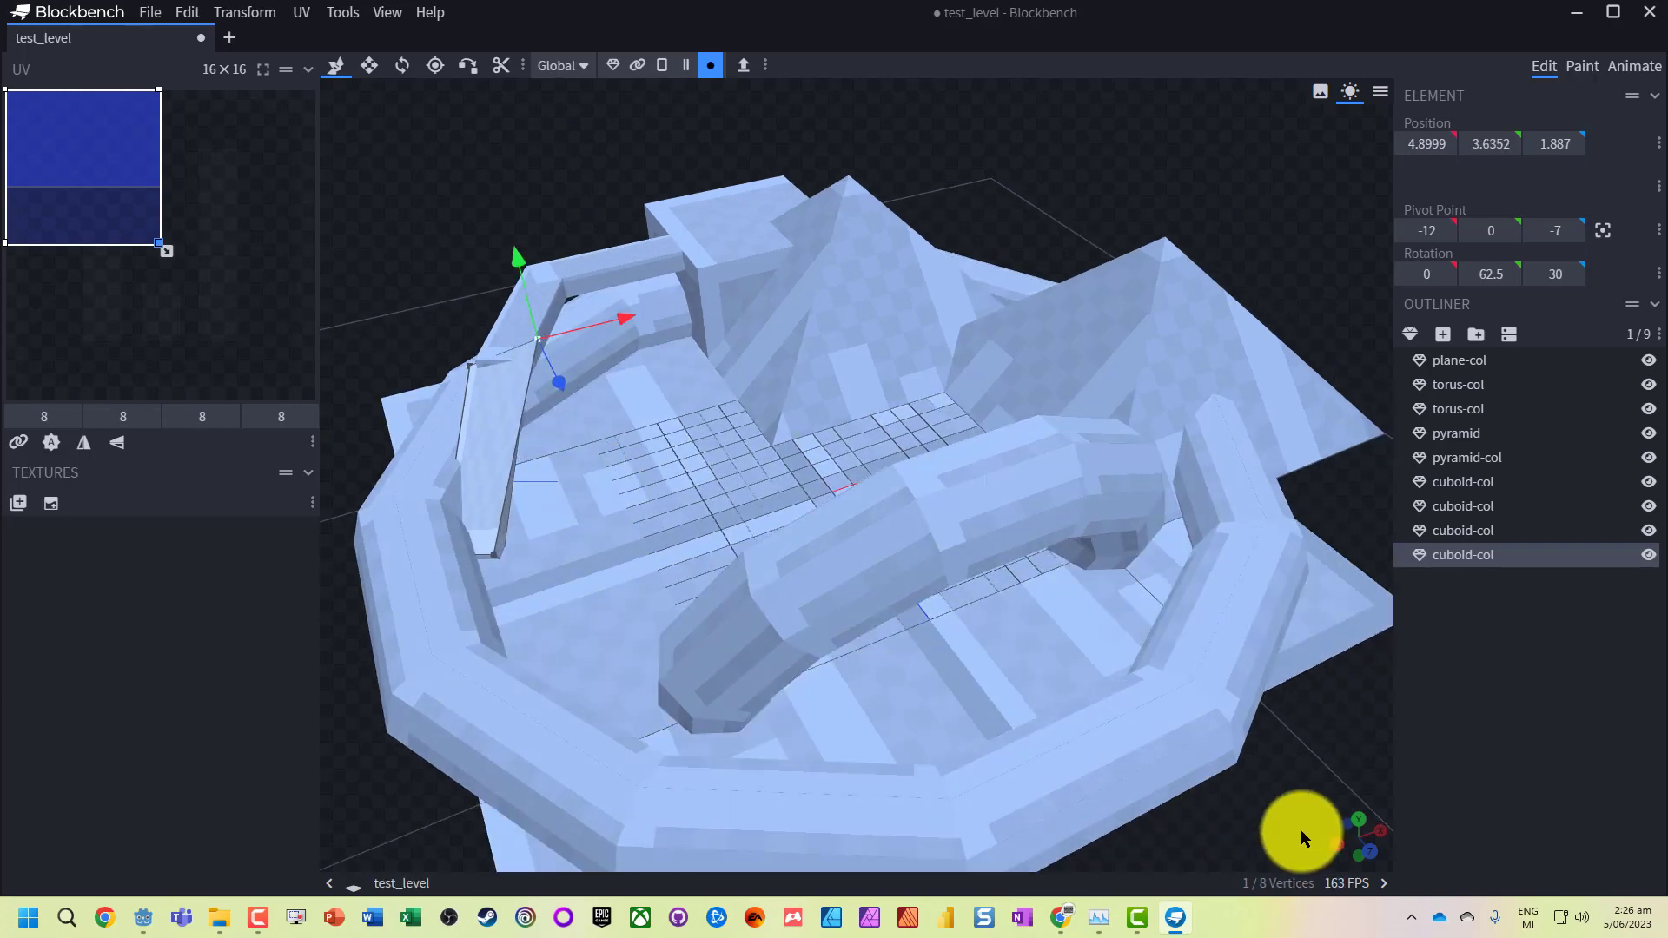
drag(1341, 841, 863, 388)
drag(1342, 842, 990, 347)
Step: Select the pyramid's apex vertex and shift it sideways to X -5
click(857, 229)
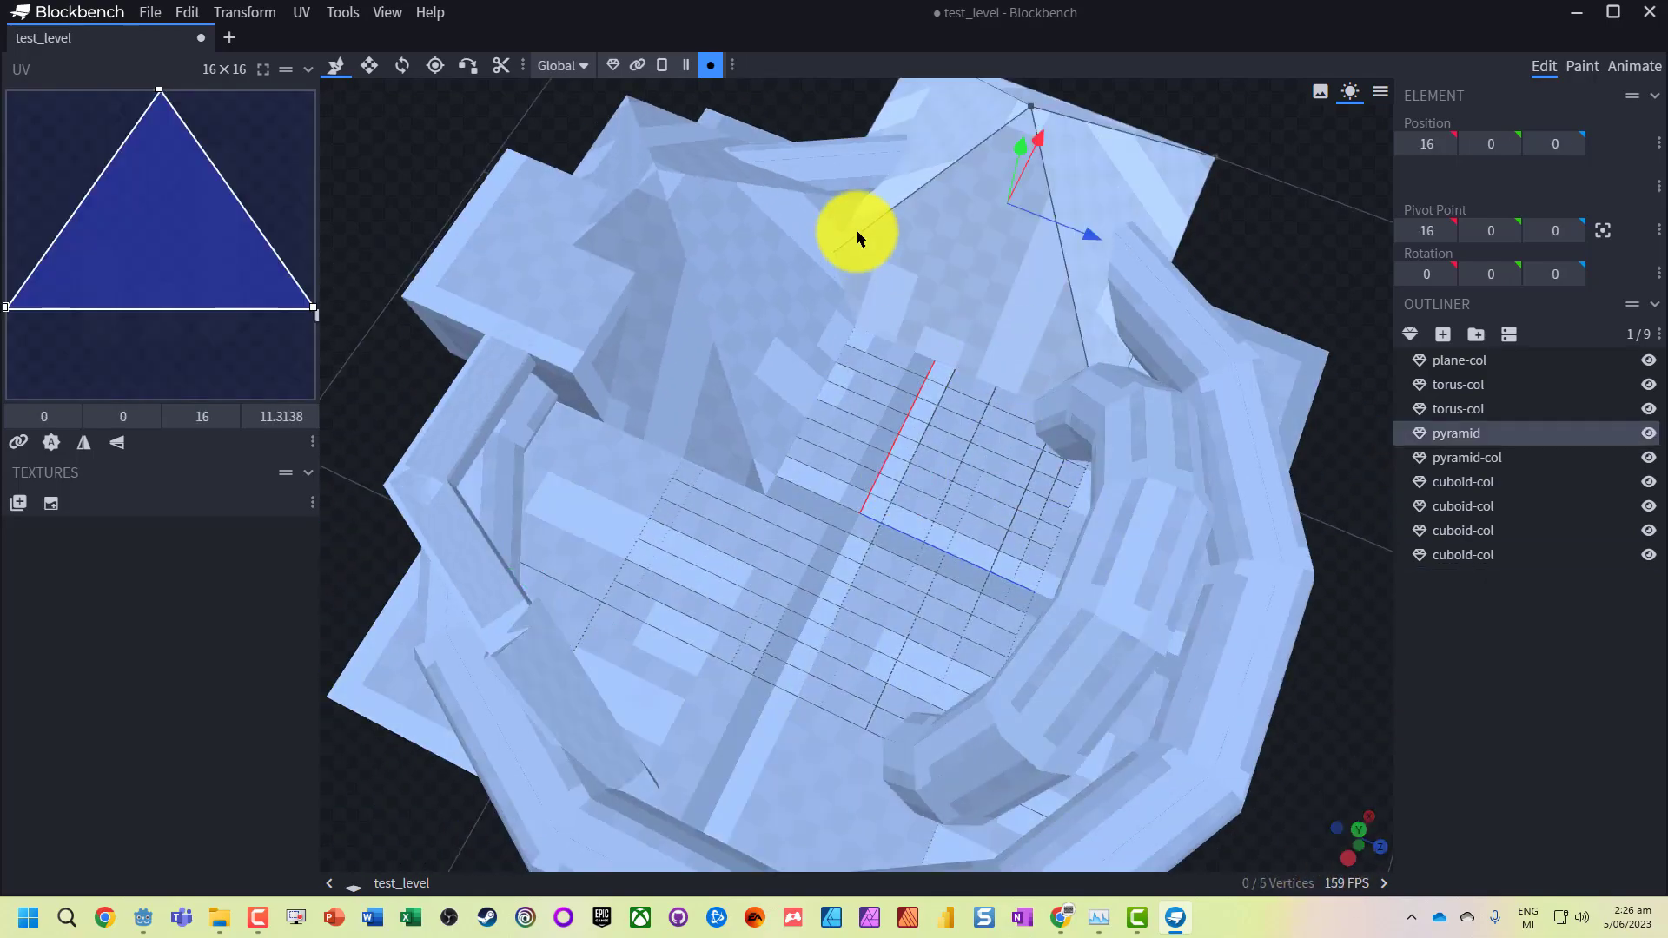
click(1029, 106)
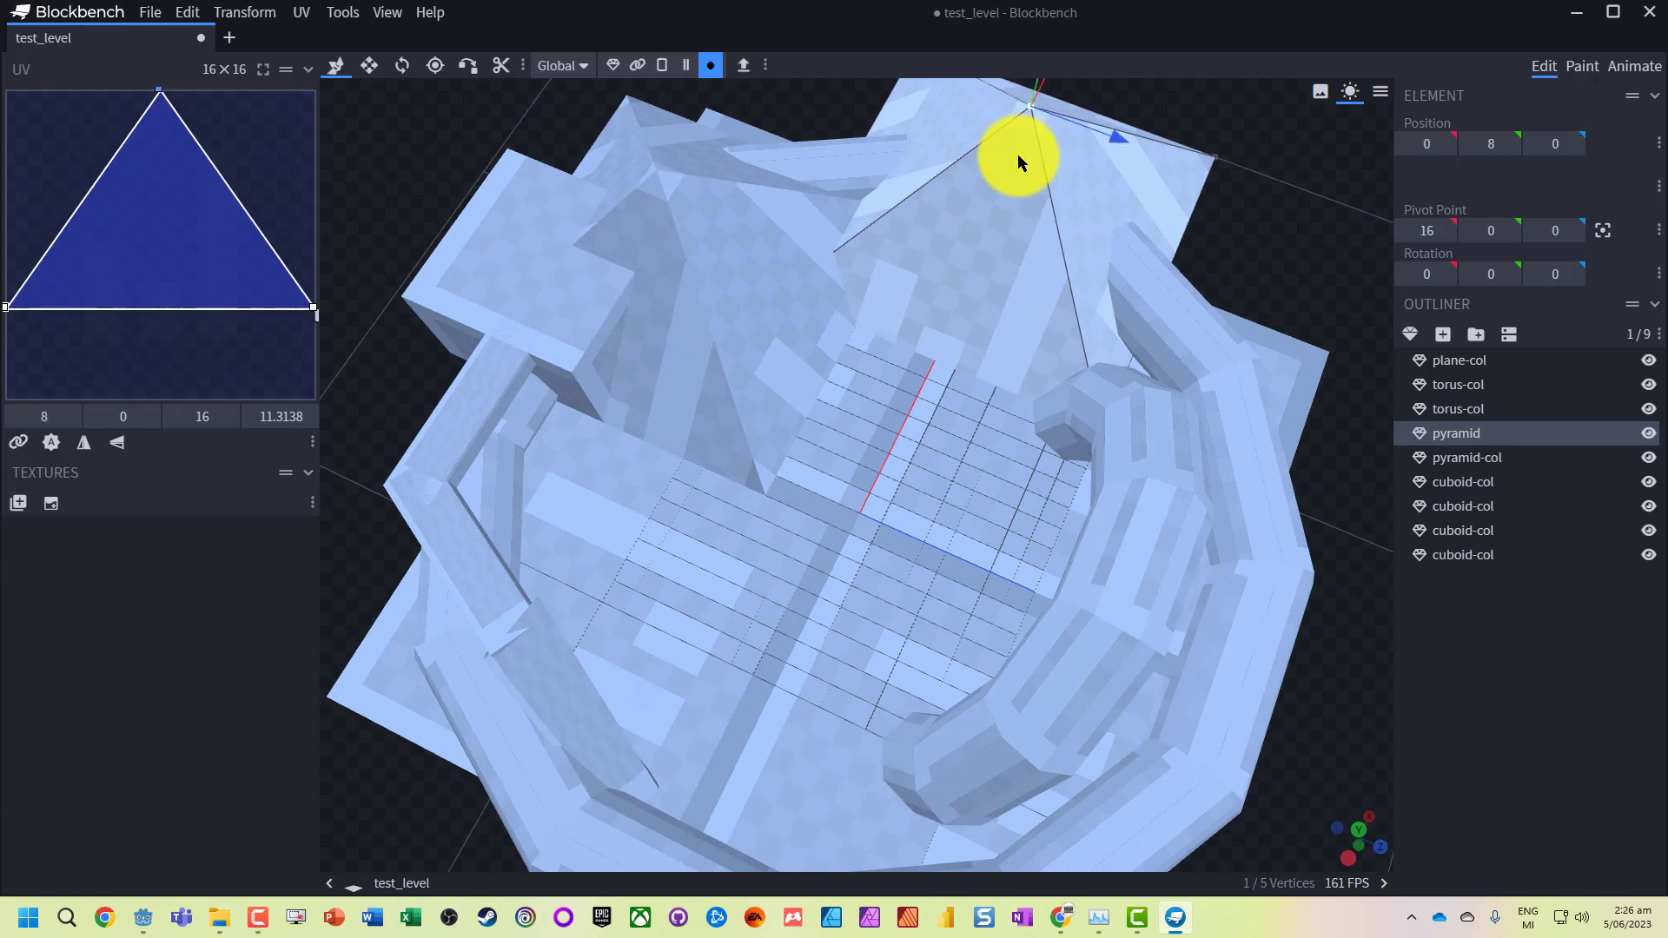
scroll(1114, 192, down, 4)
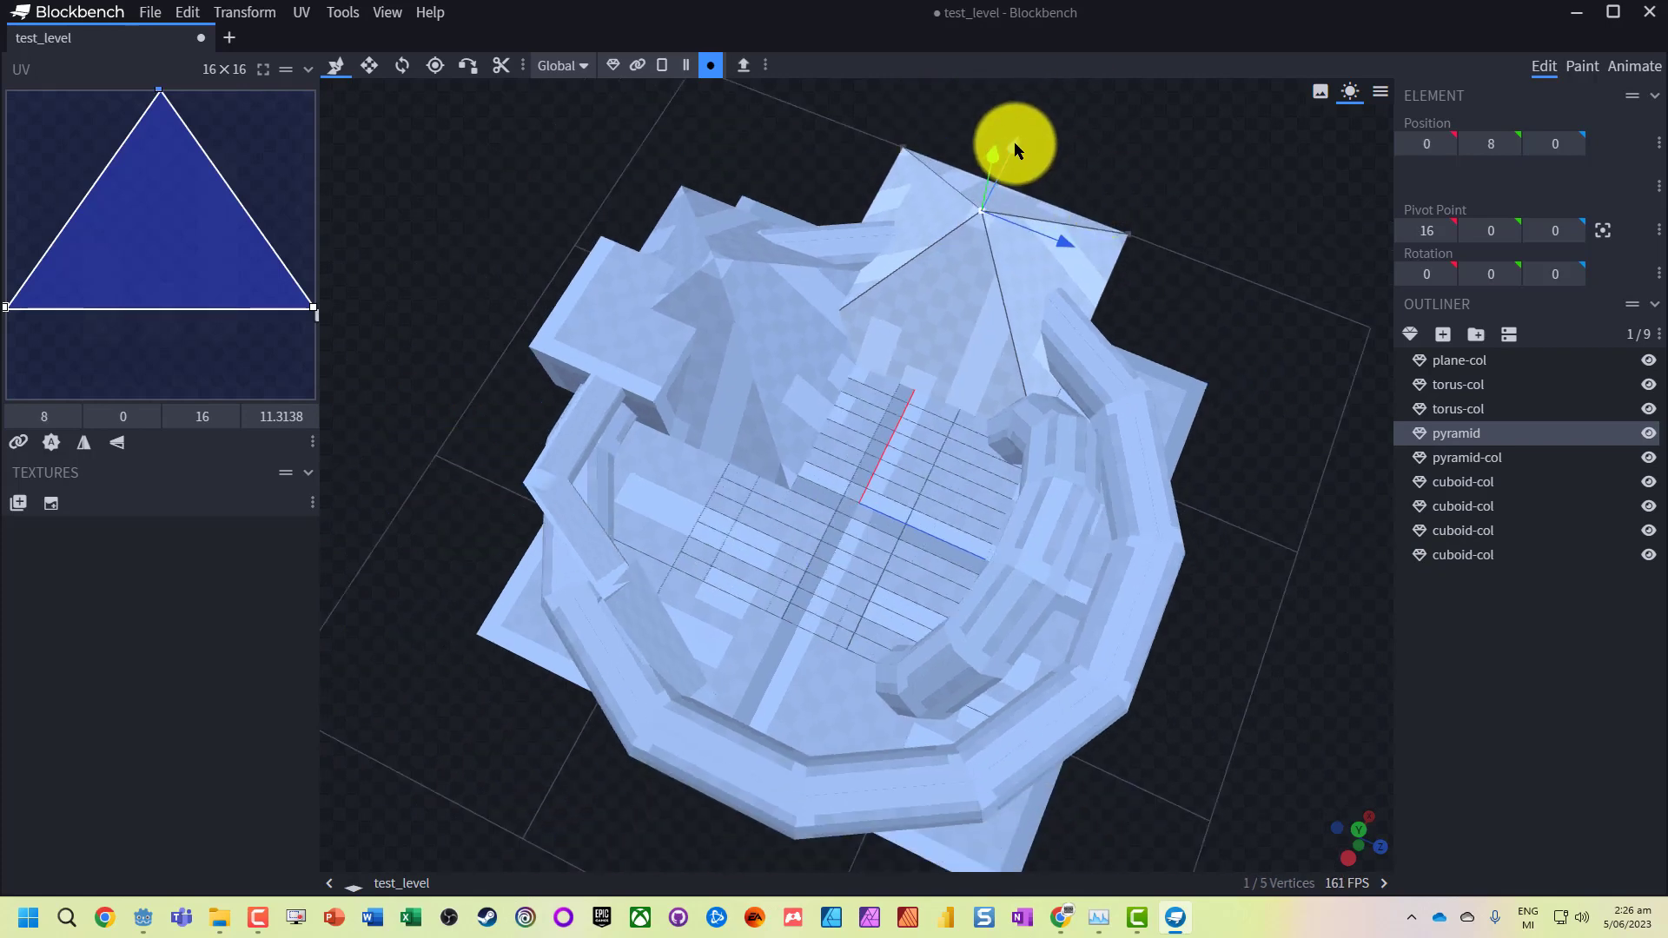
drag(1014, 144, 1088, 323)
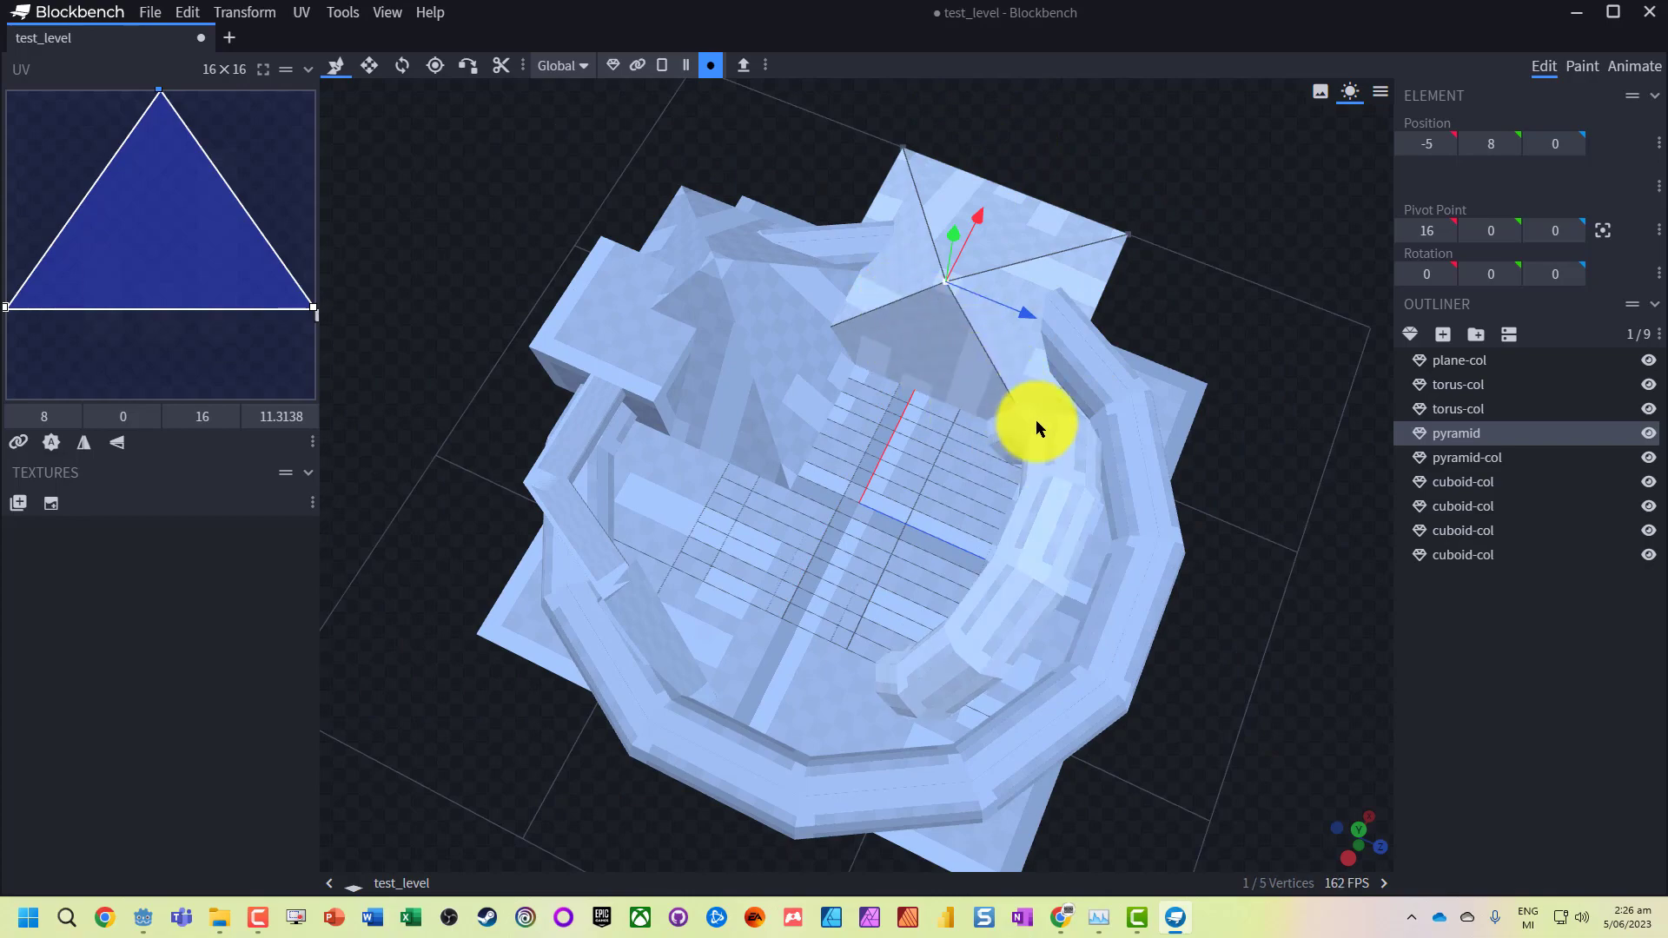
Step: Pick a vertex on the torus-col ring and drag it upward to reshape the ring
drag(1367, 838, 1035, 414)
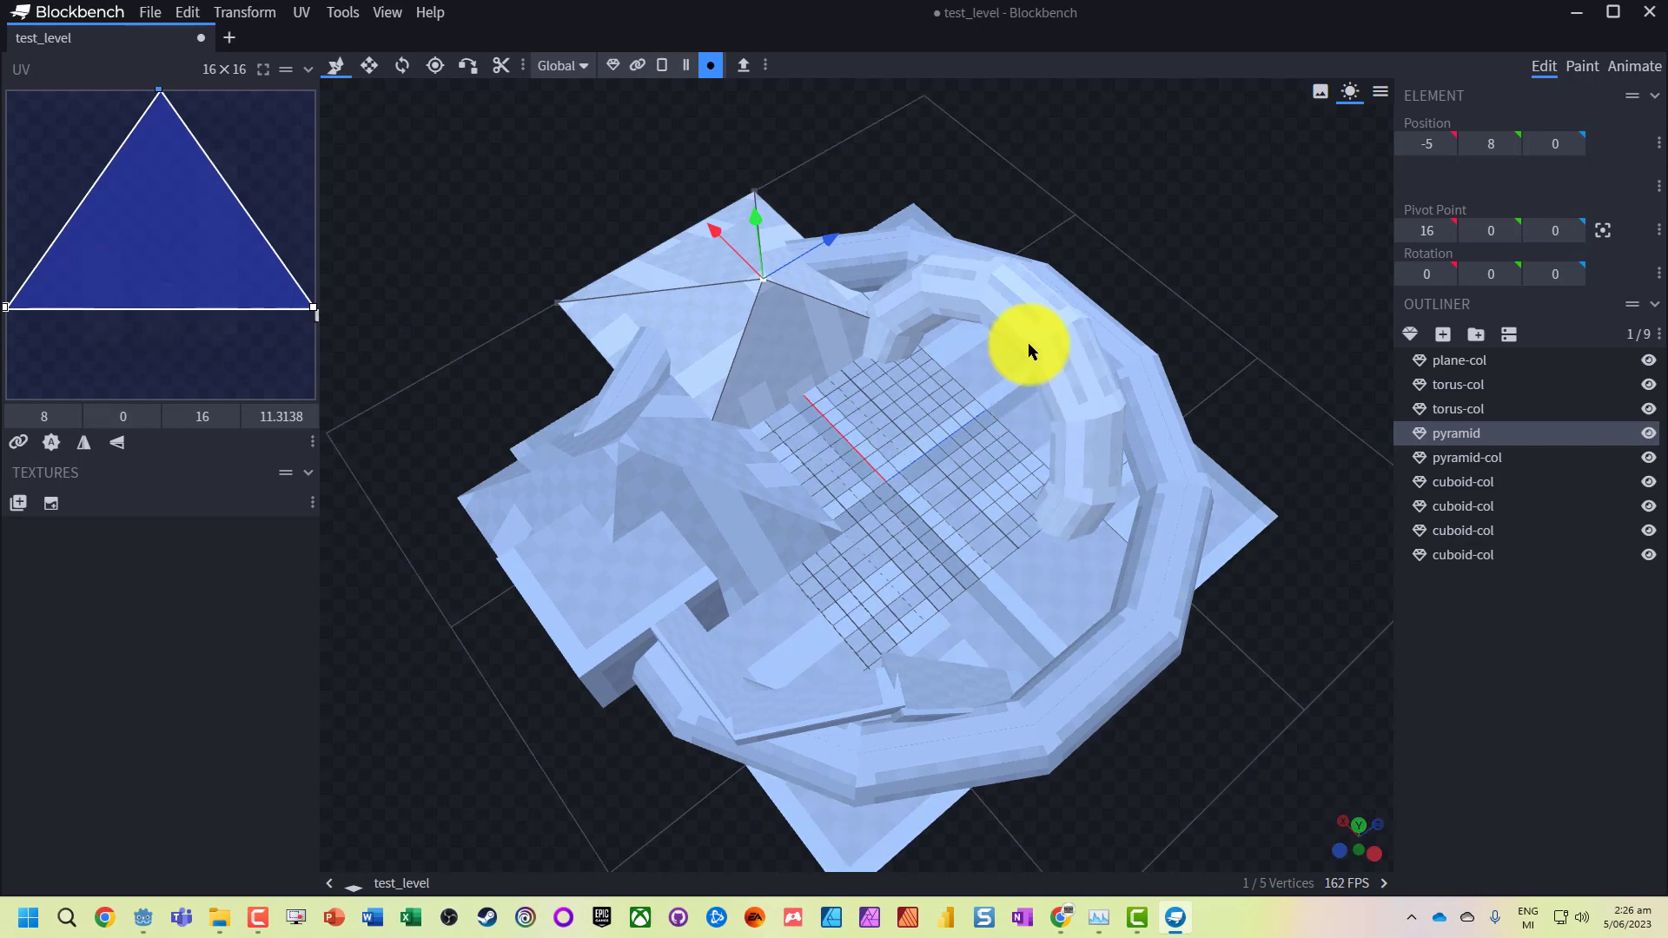
click(1031, 346)
click(1032, 347)
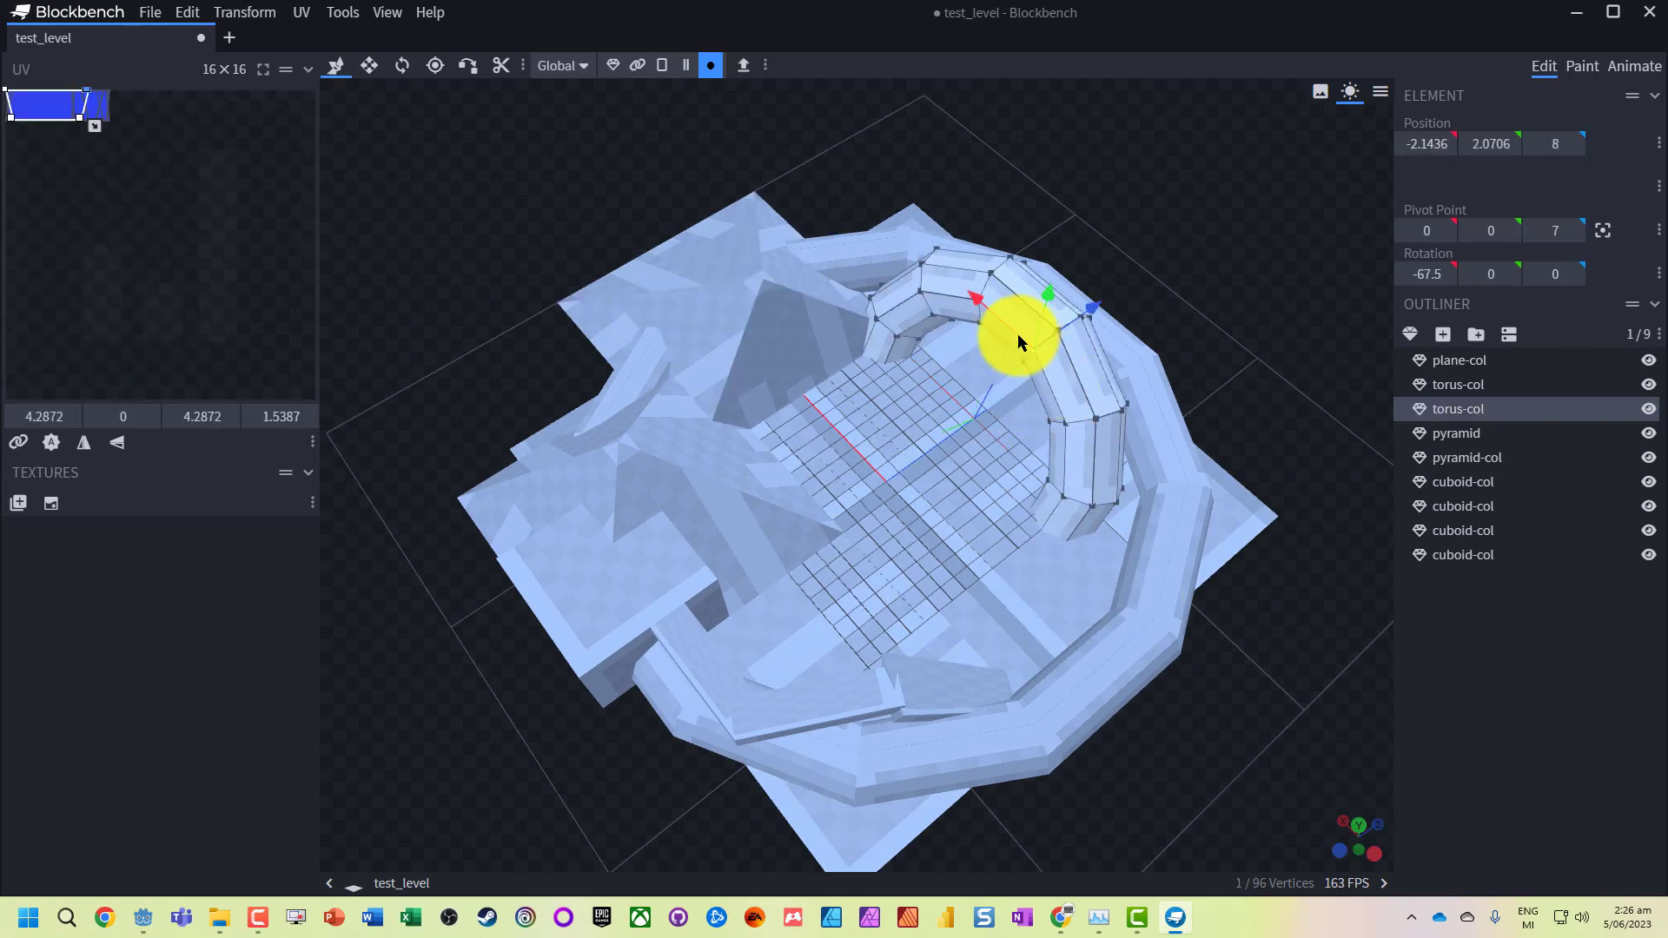
drag(1088, 310, 1051, 330)
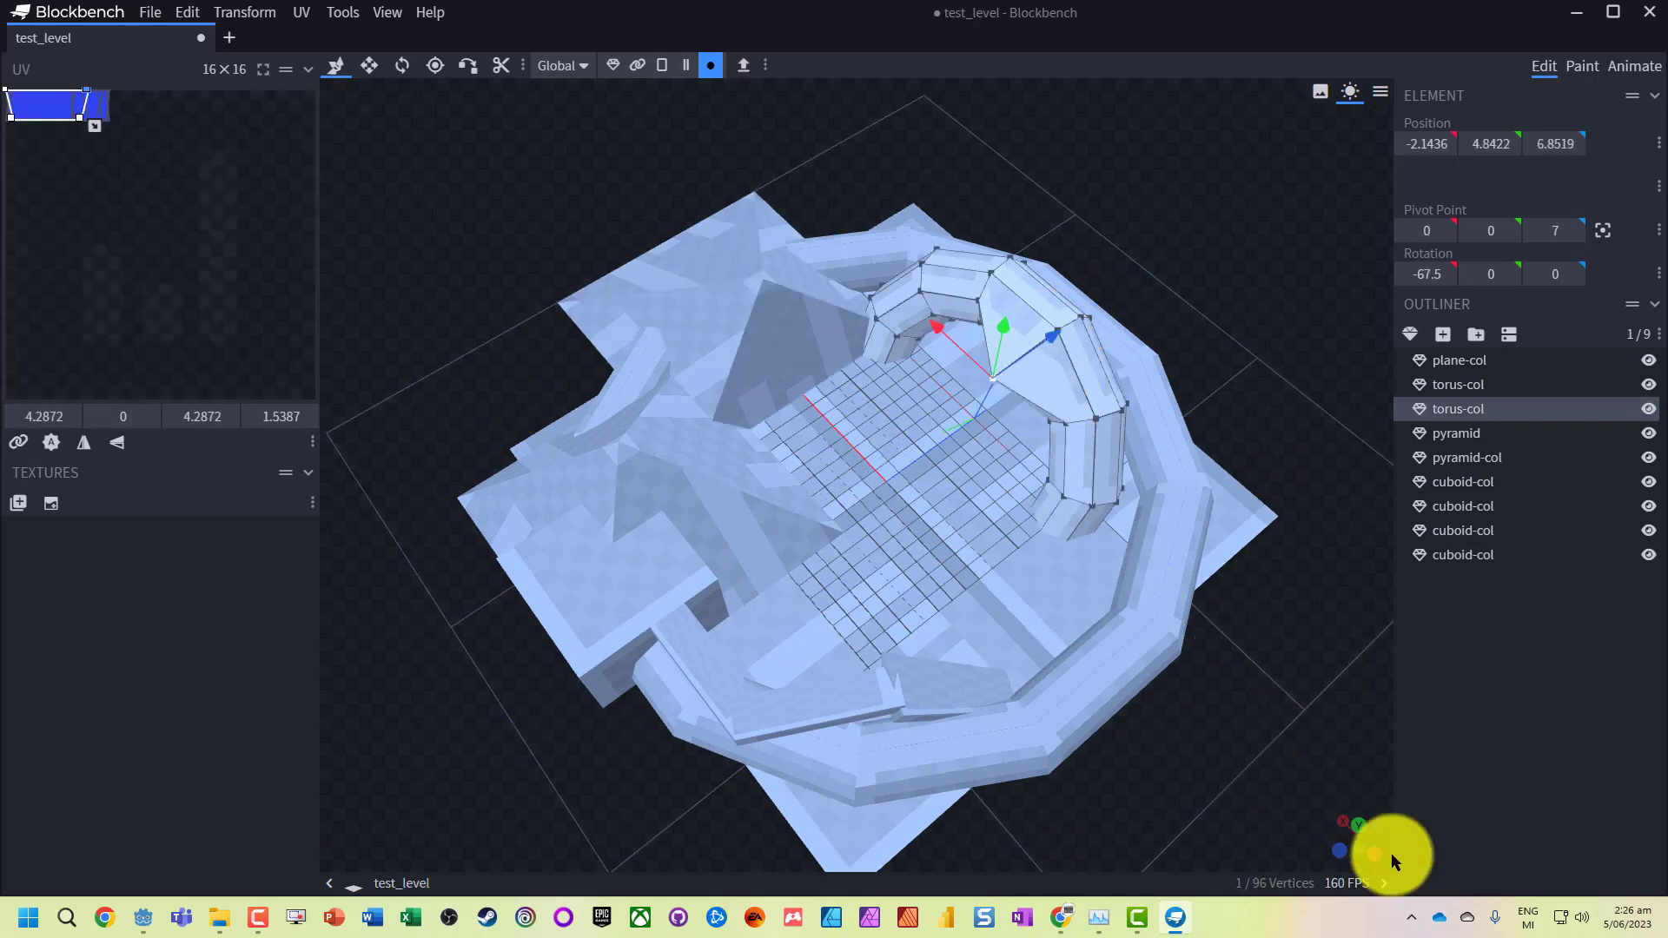
drag(1338, 852, 754, 410)
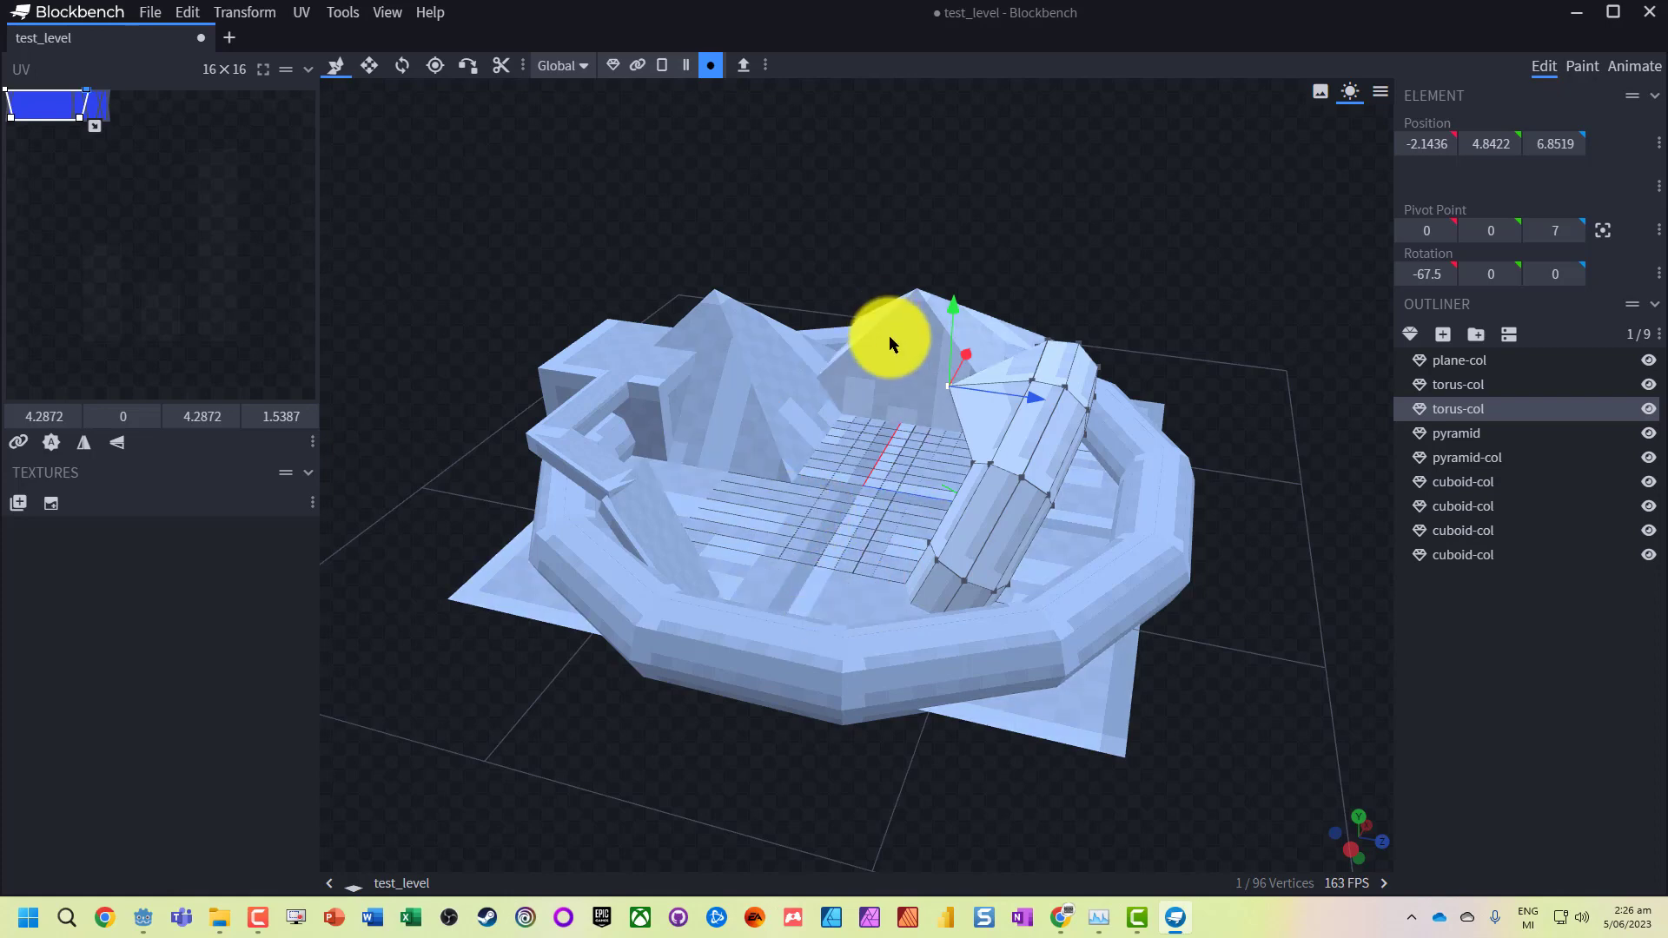
Step: Select the pyramid and create a new 64x64 texture applied to the model
click(1484, 461)
click(1483, 485)
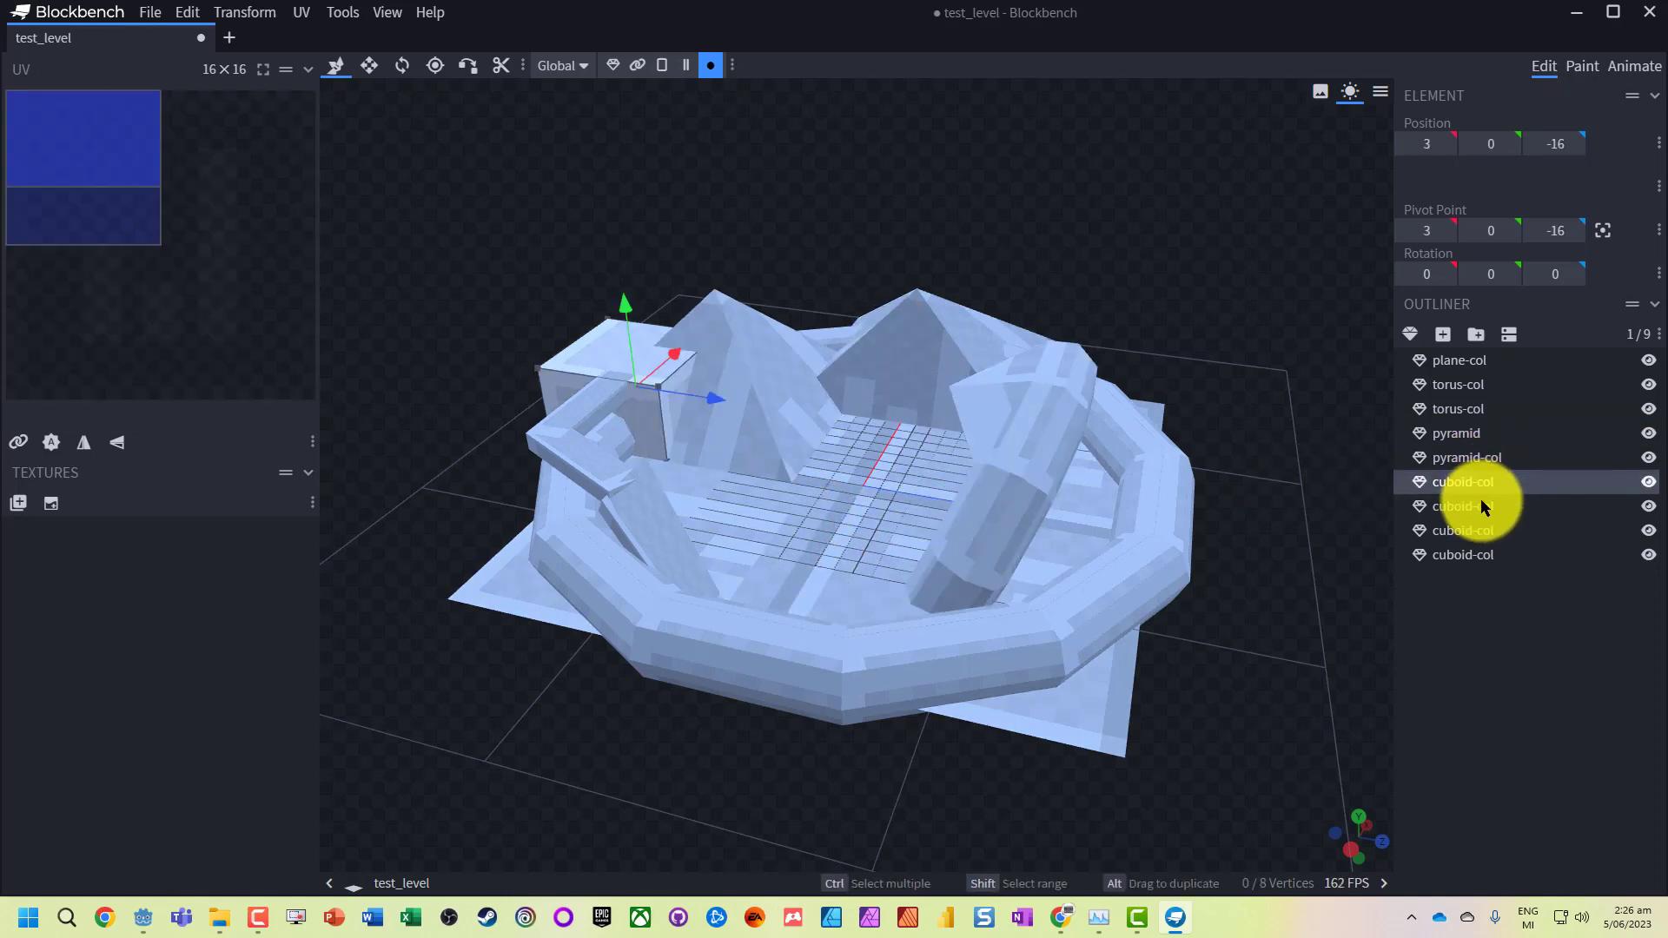
click(1480, 530)
click(1476, 563)
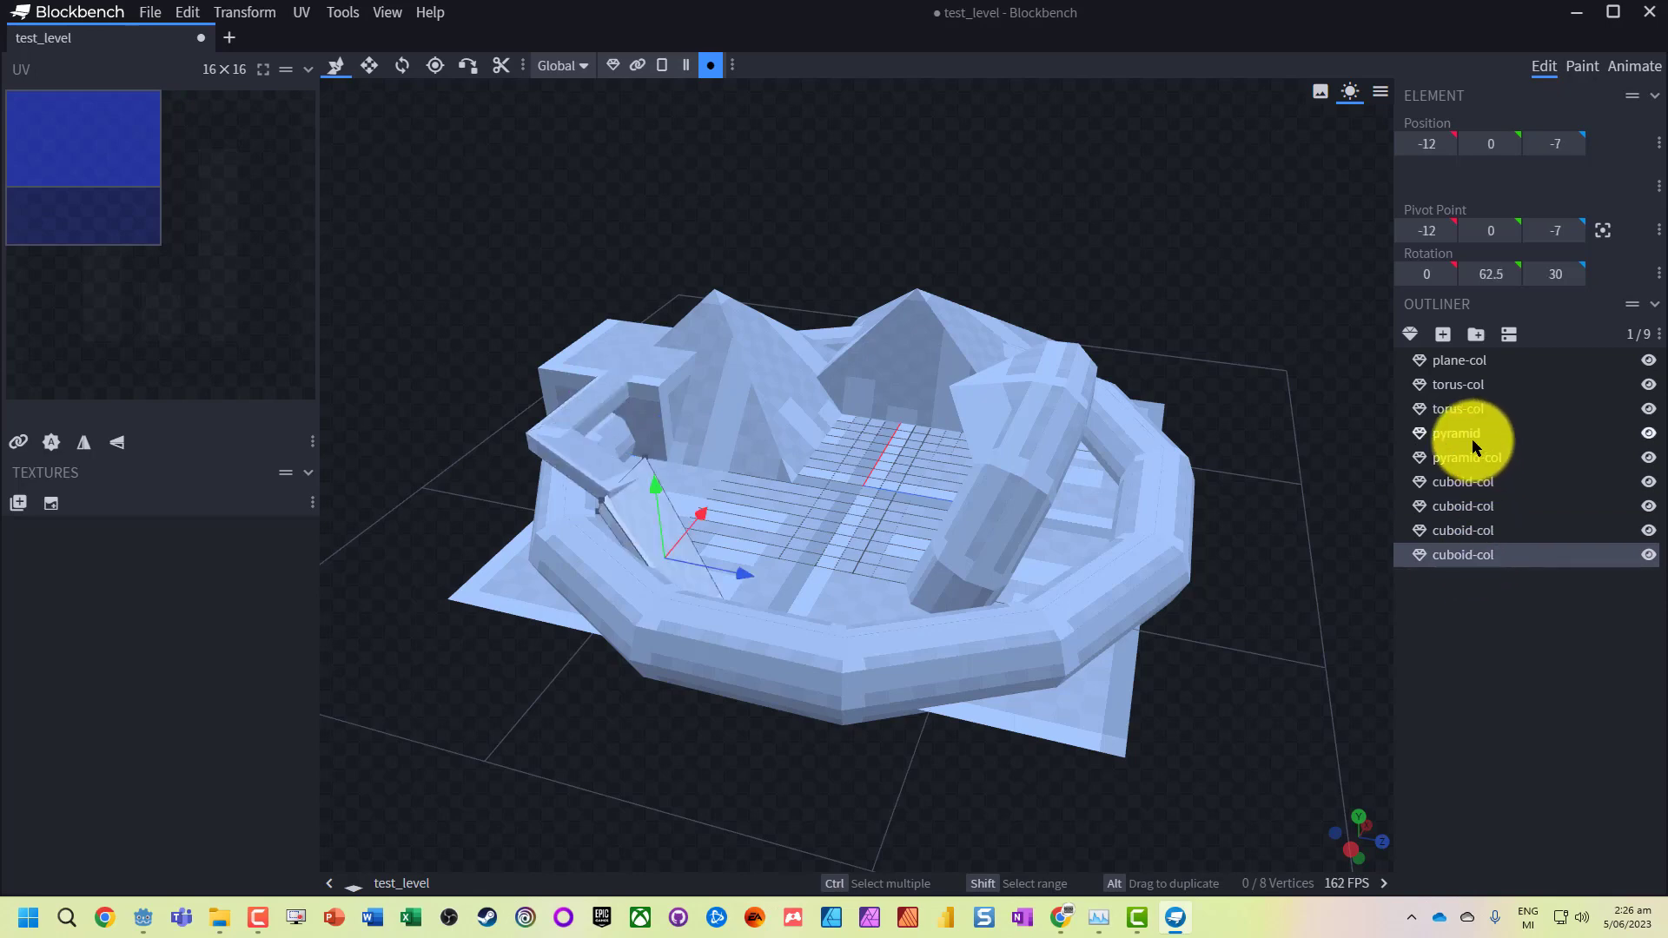
click(1456, 431)
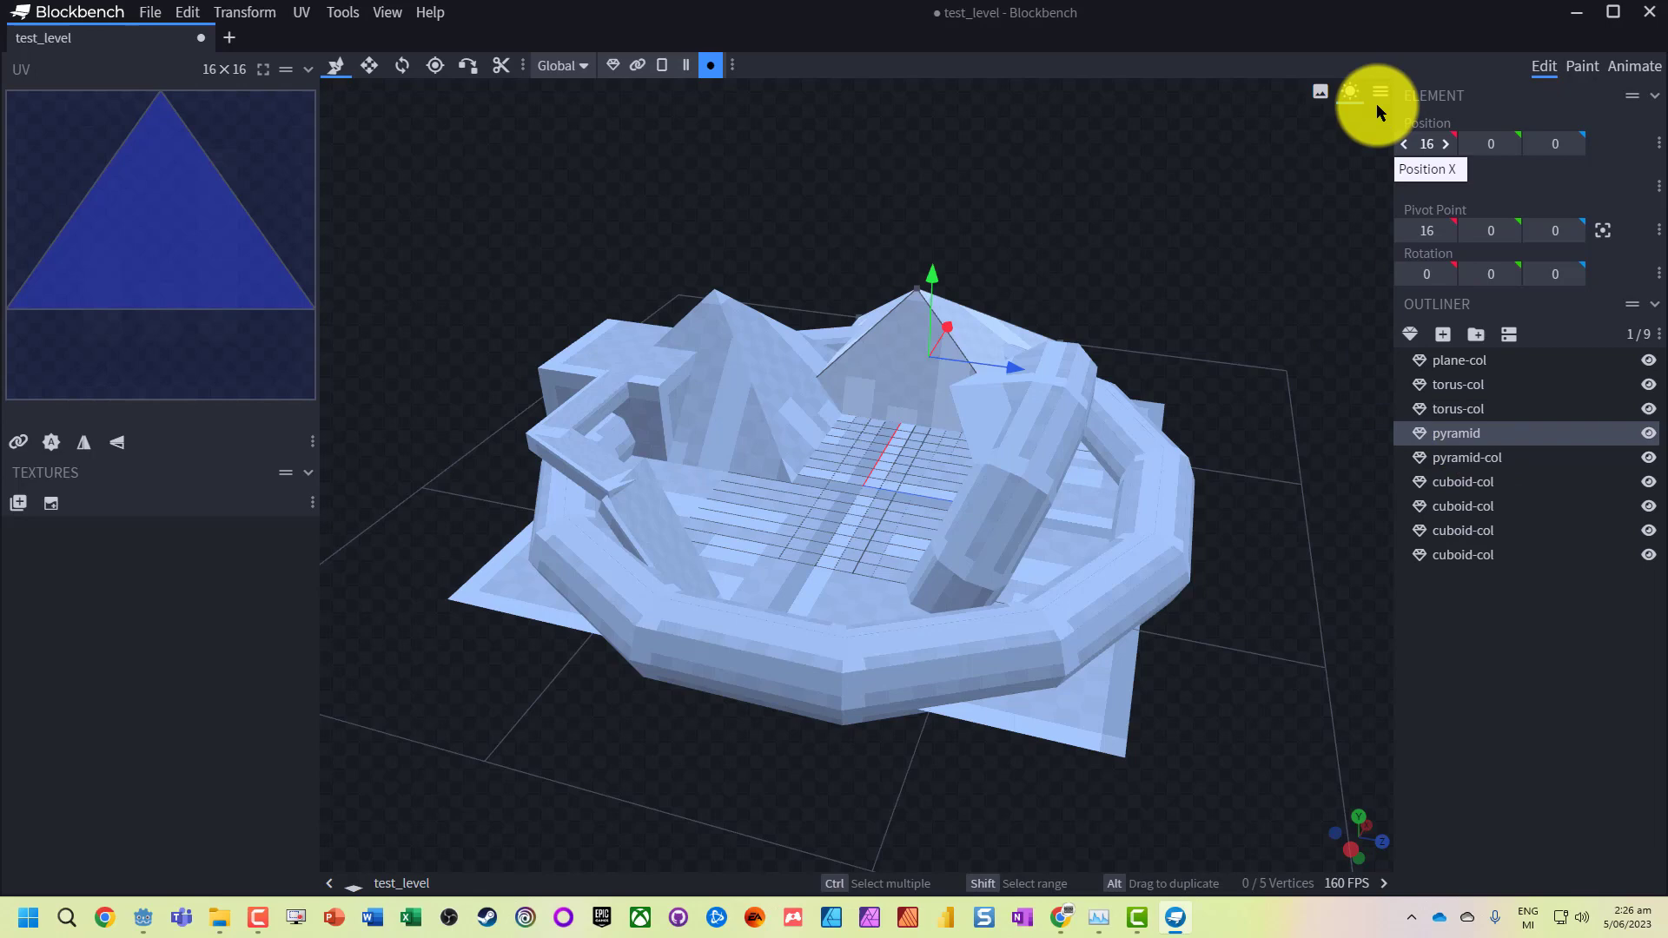
click(52, 504)
click(924, 472)
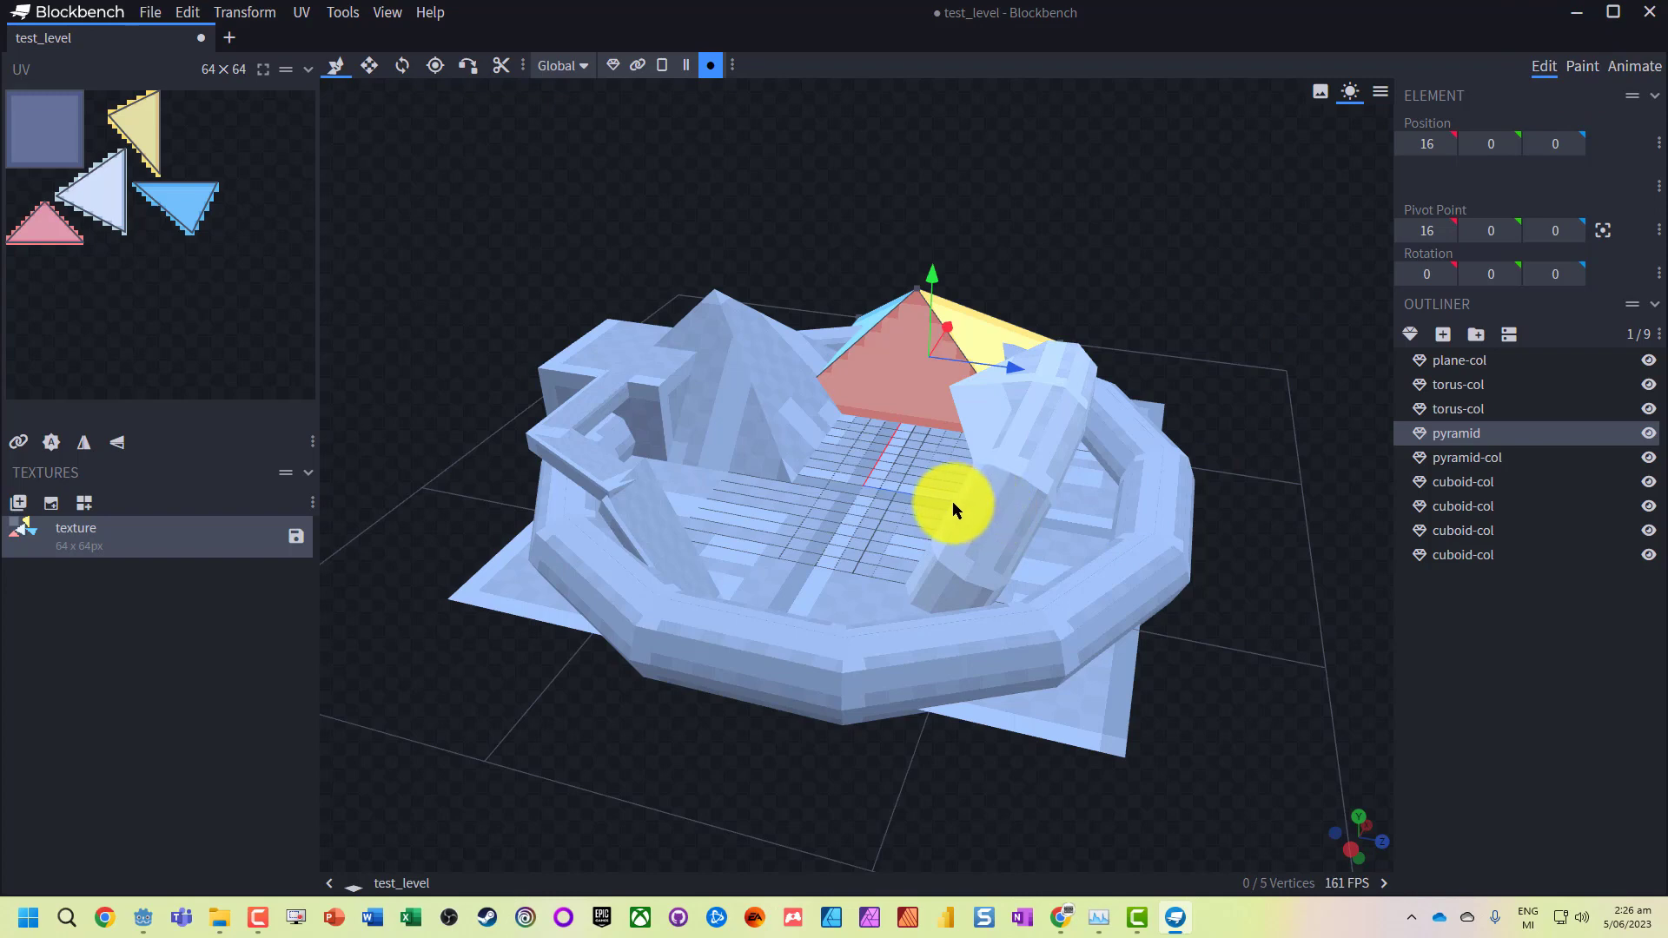
Step: Save the texture as texture.png and the project as test_level.bbmodel
key(ctrl+s)
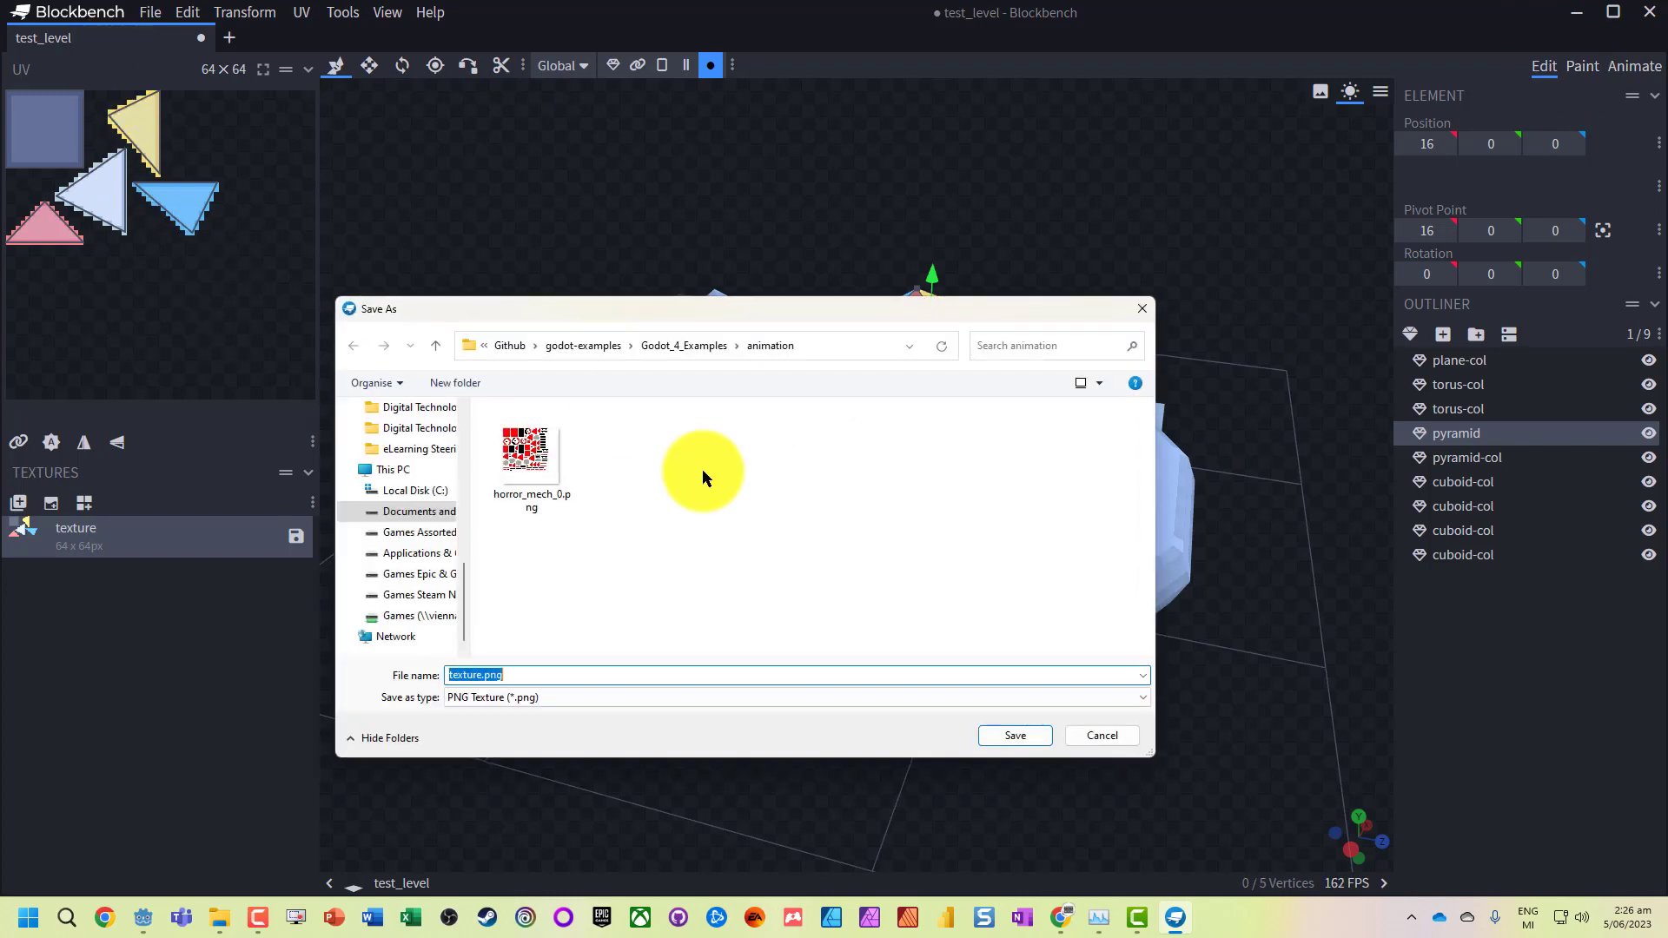
click(1032, 738)
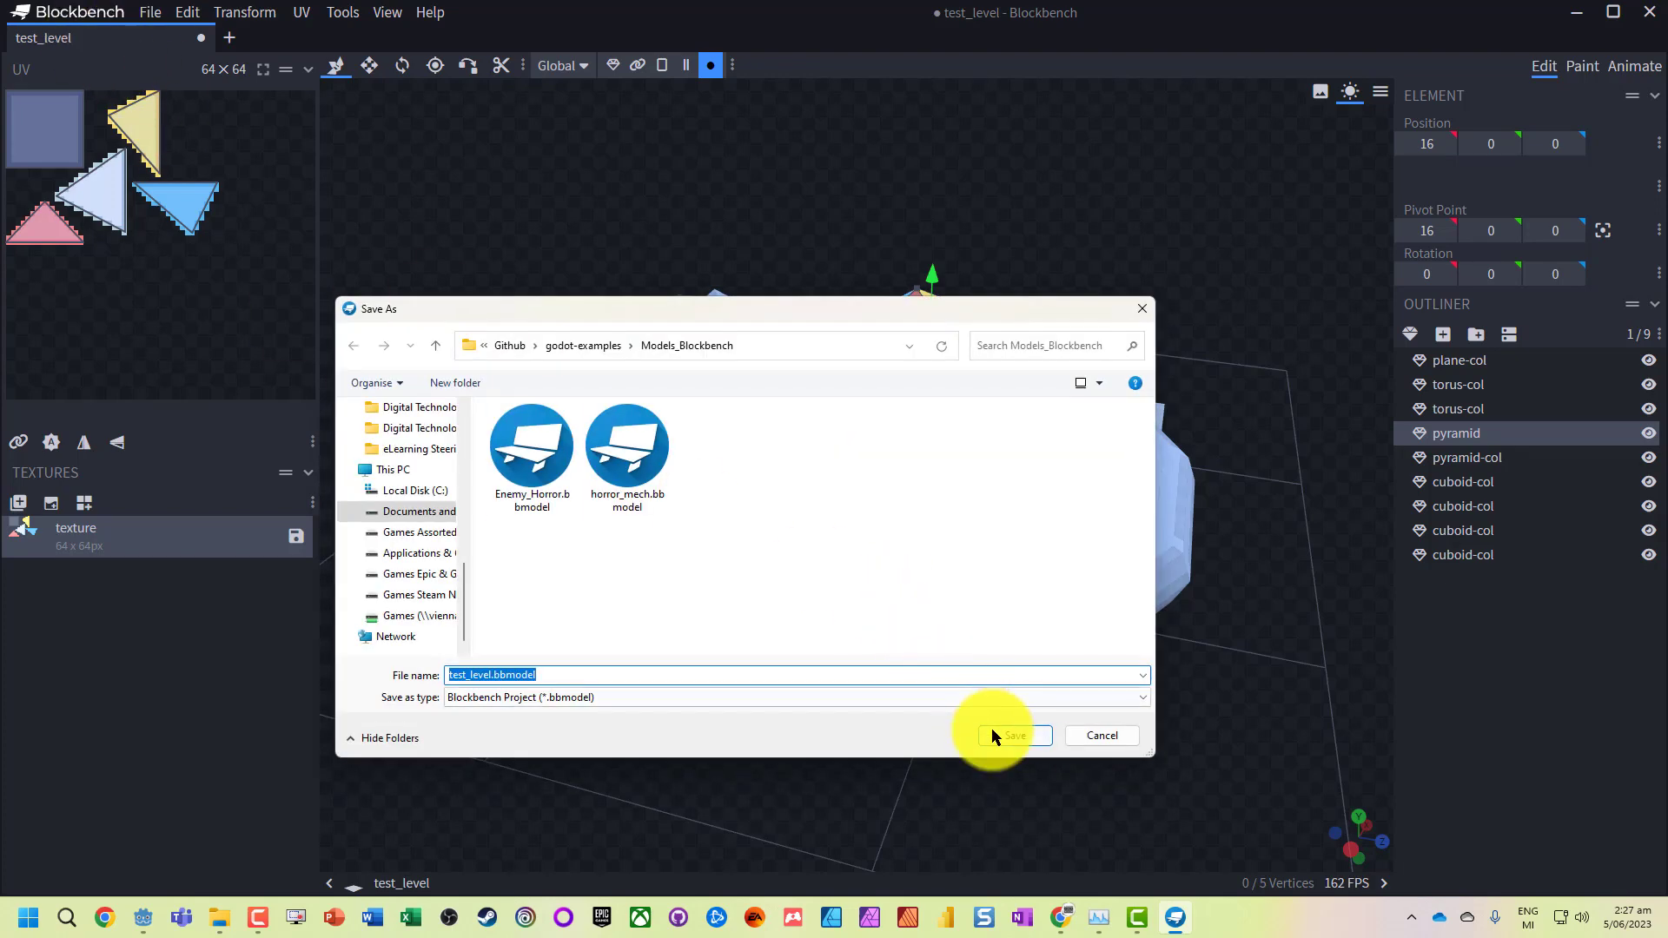
click(1020, 734)
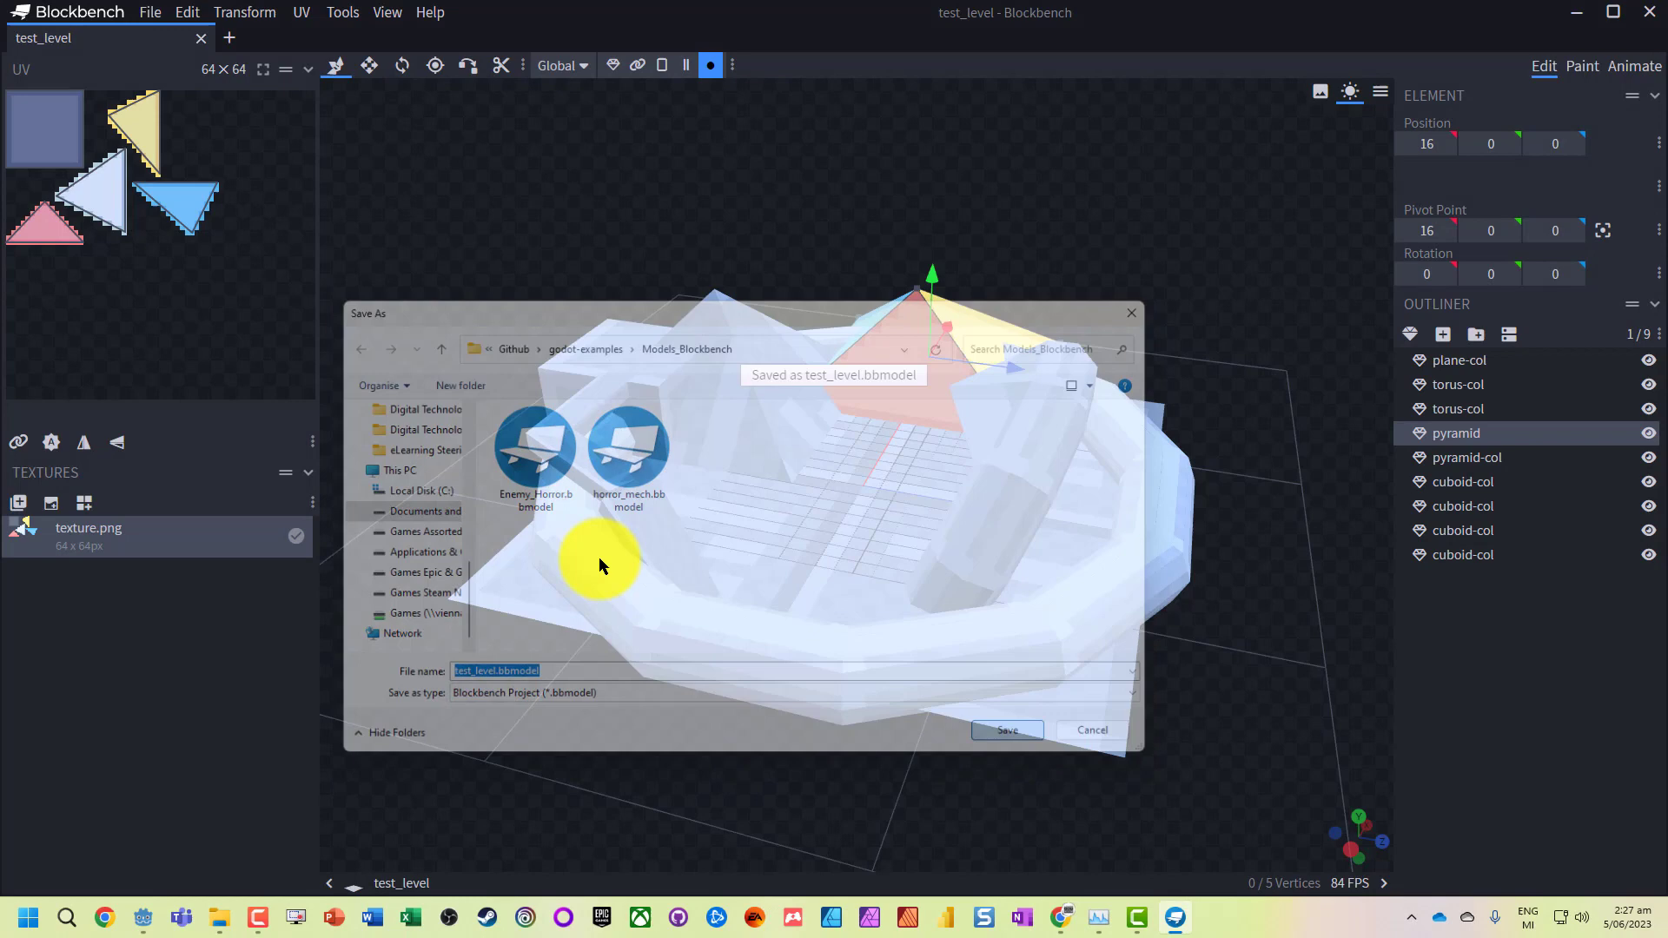
click(148, 12)
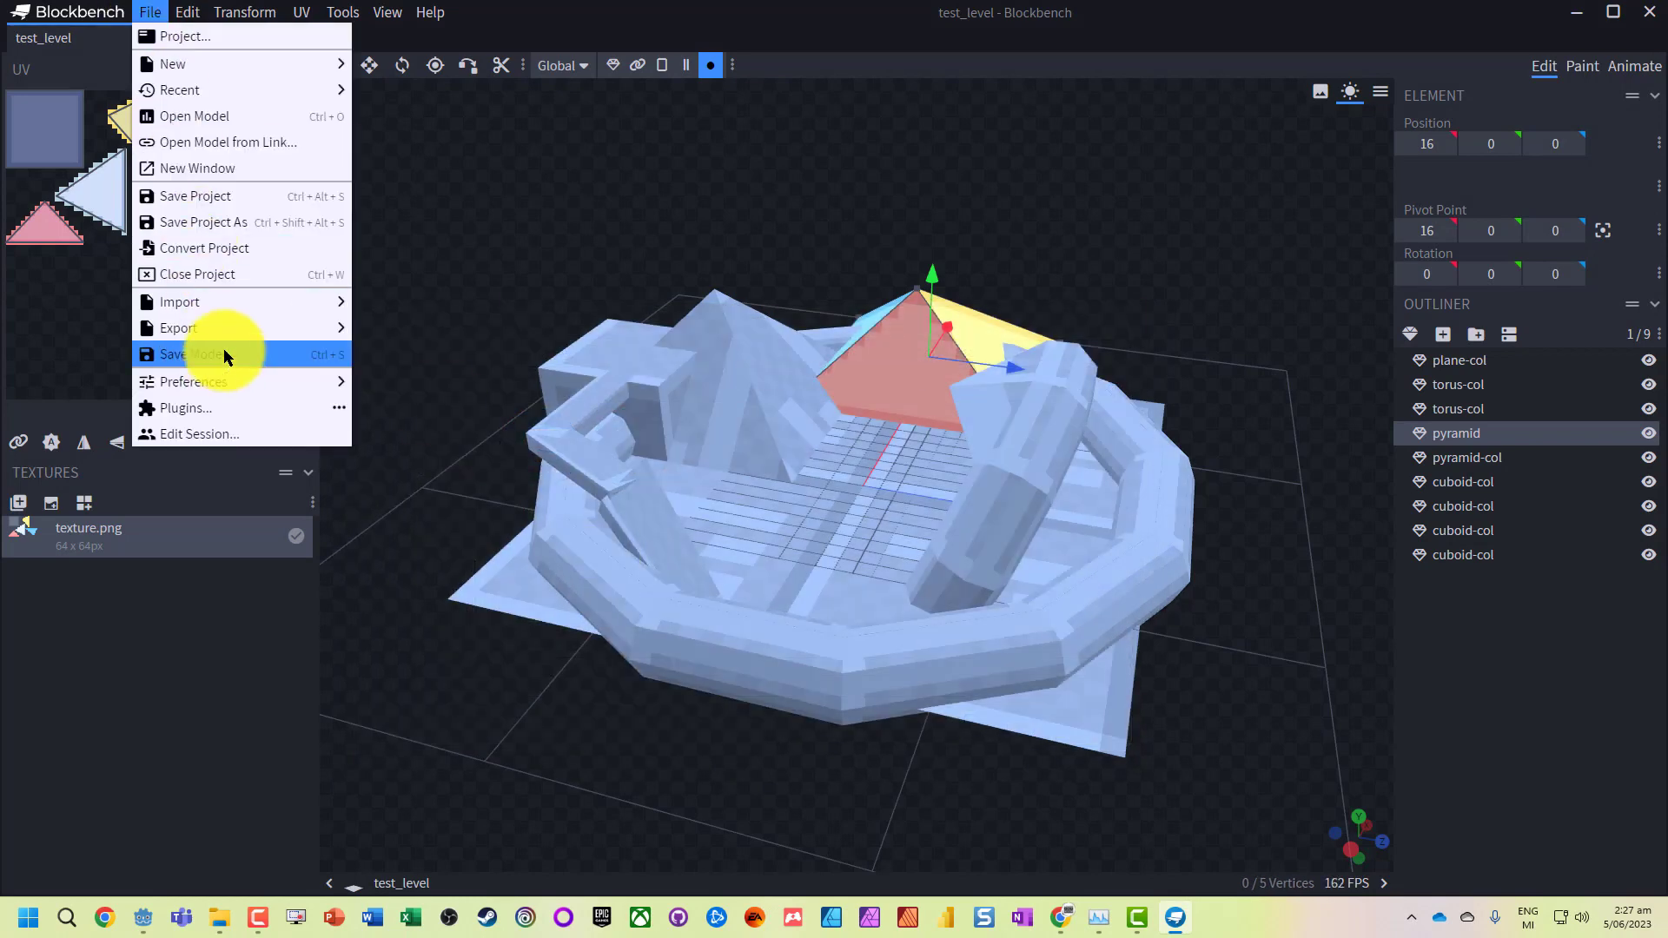
Step: Export the model as glTF with Export Animations enabled
mouse_move(247, 327)
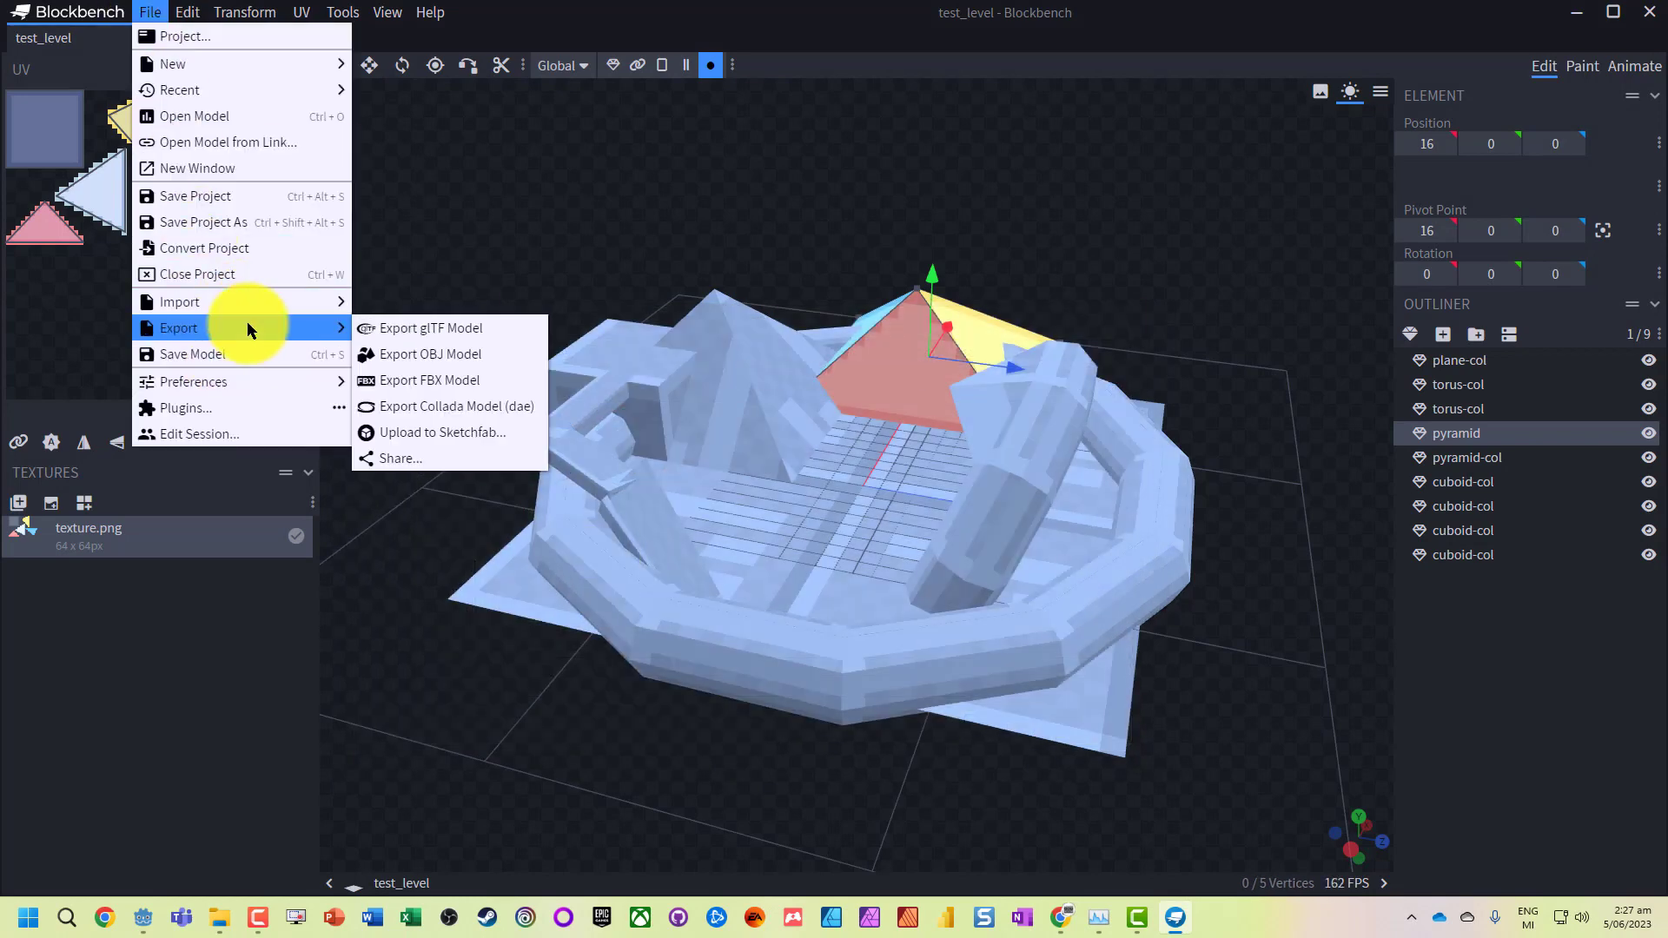
click(403, 331)
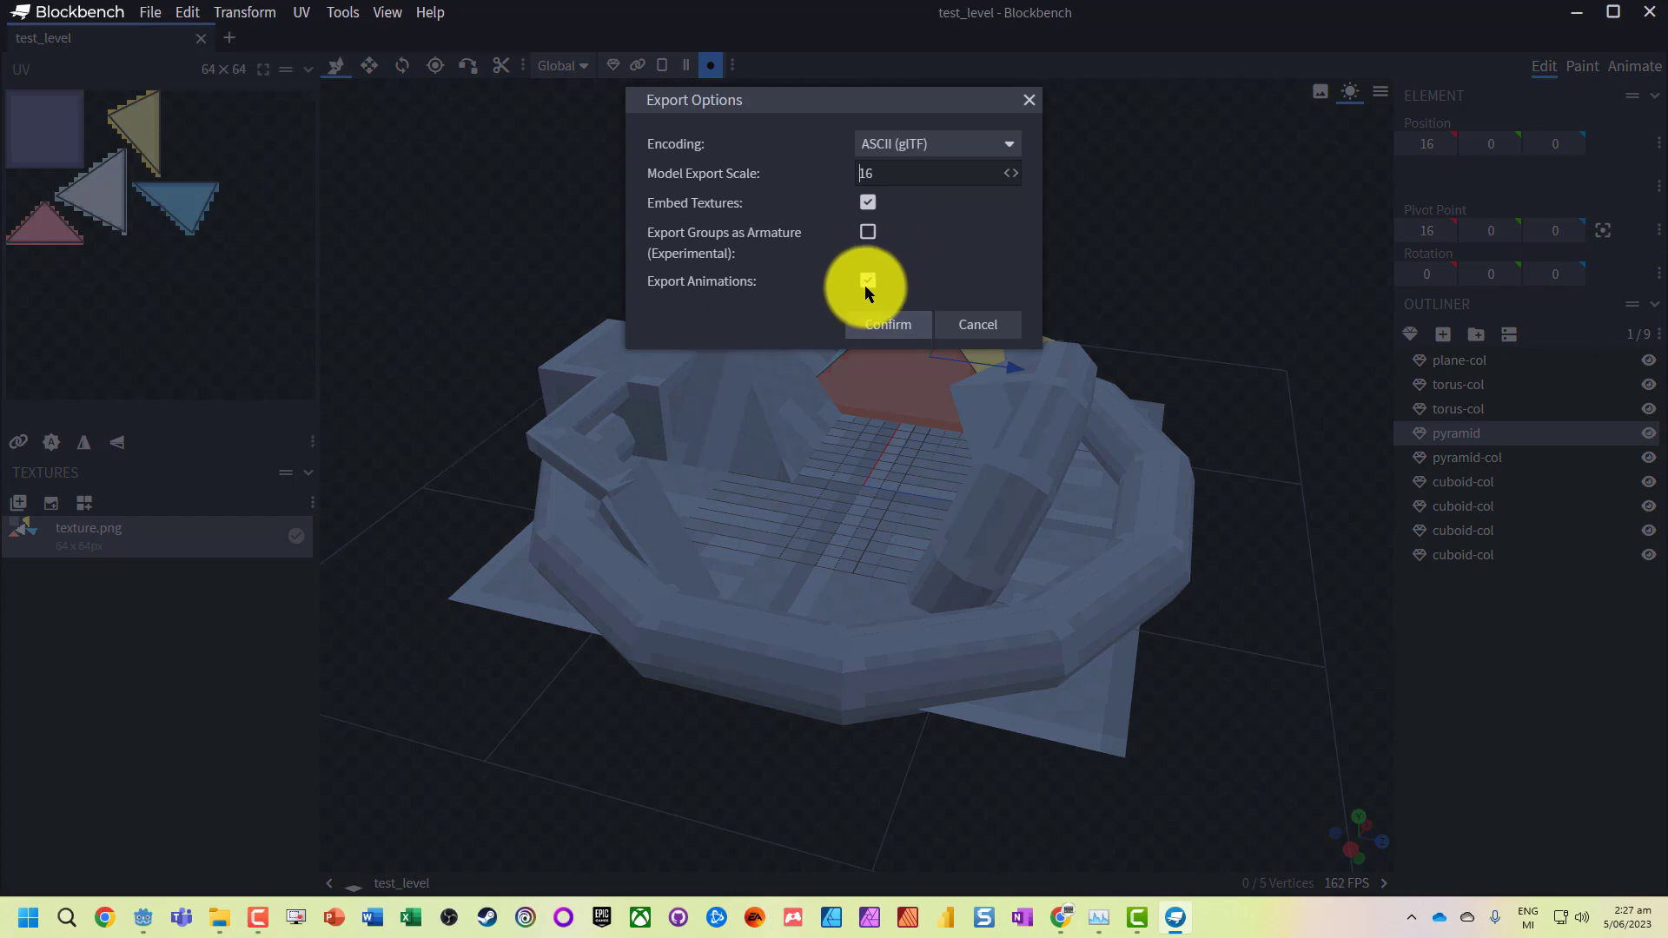
click(868, 201)
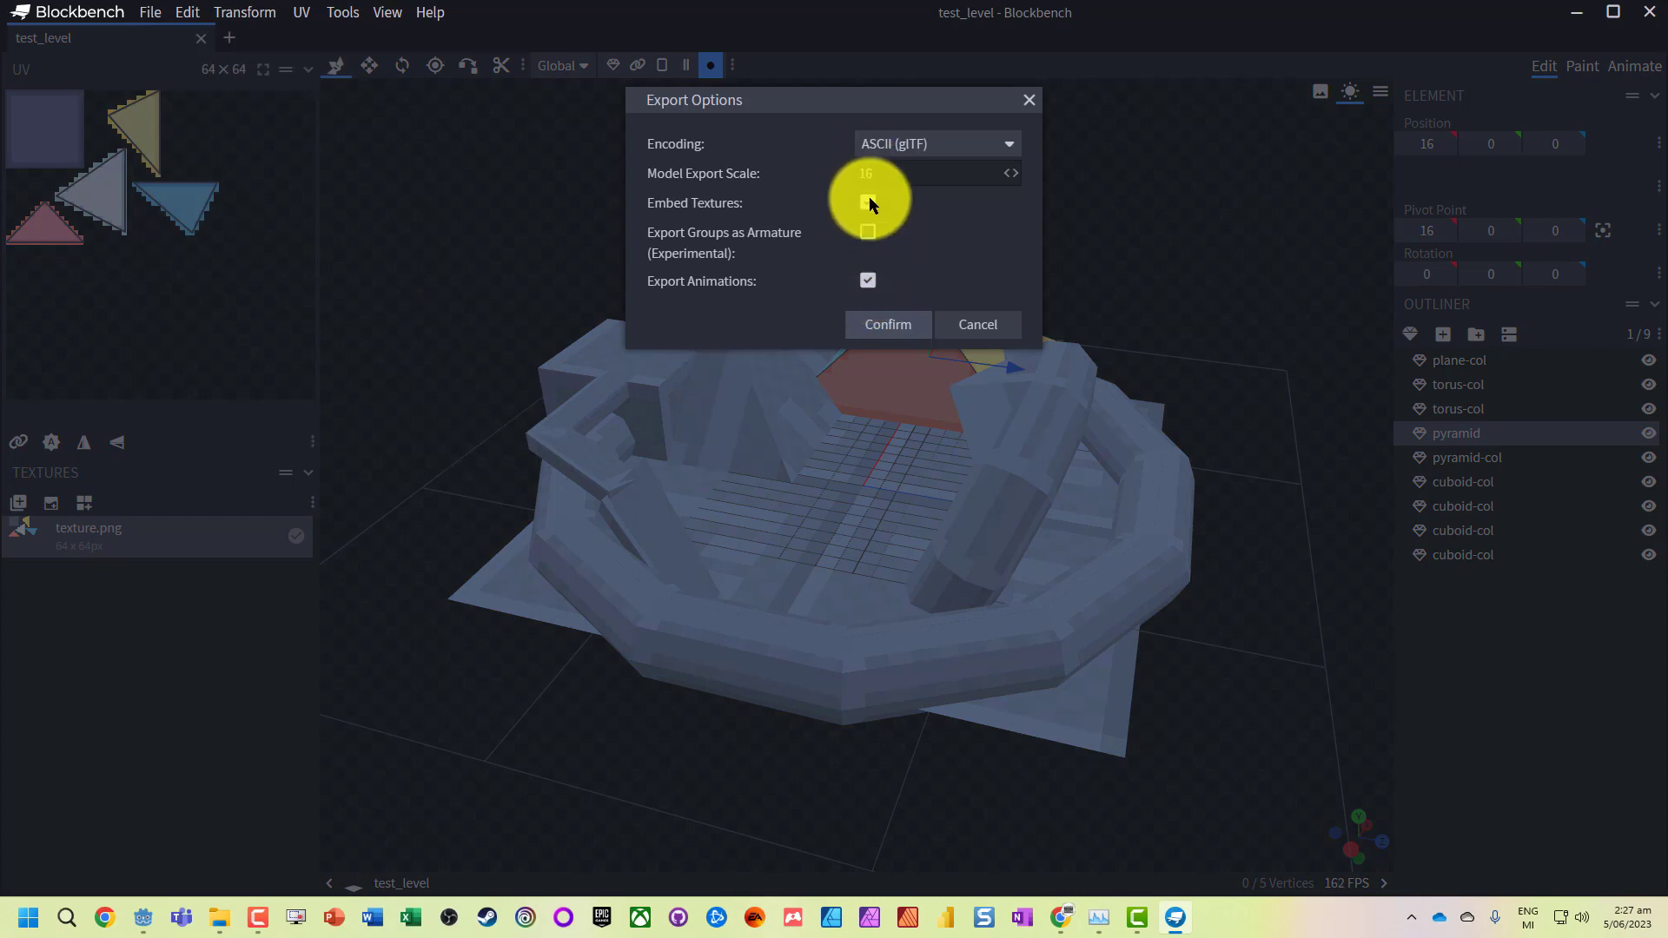
click(886, 329)
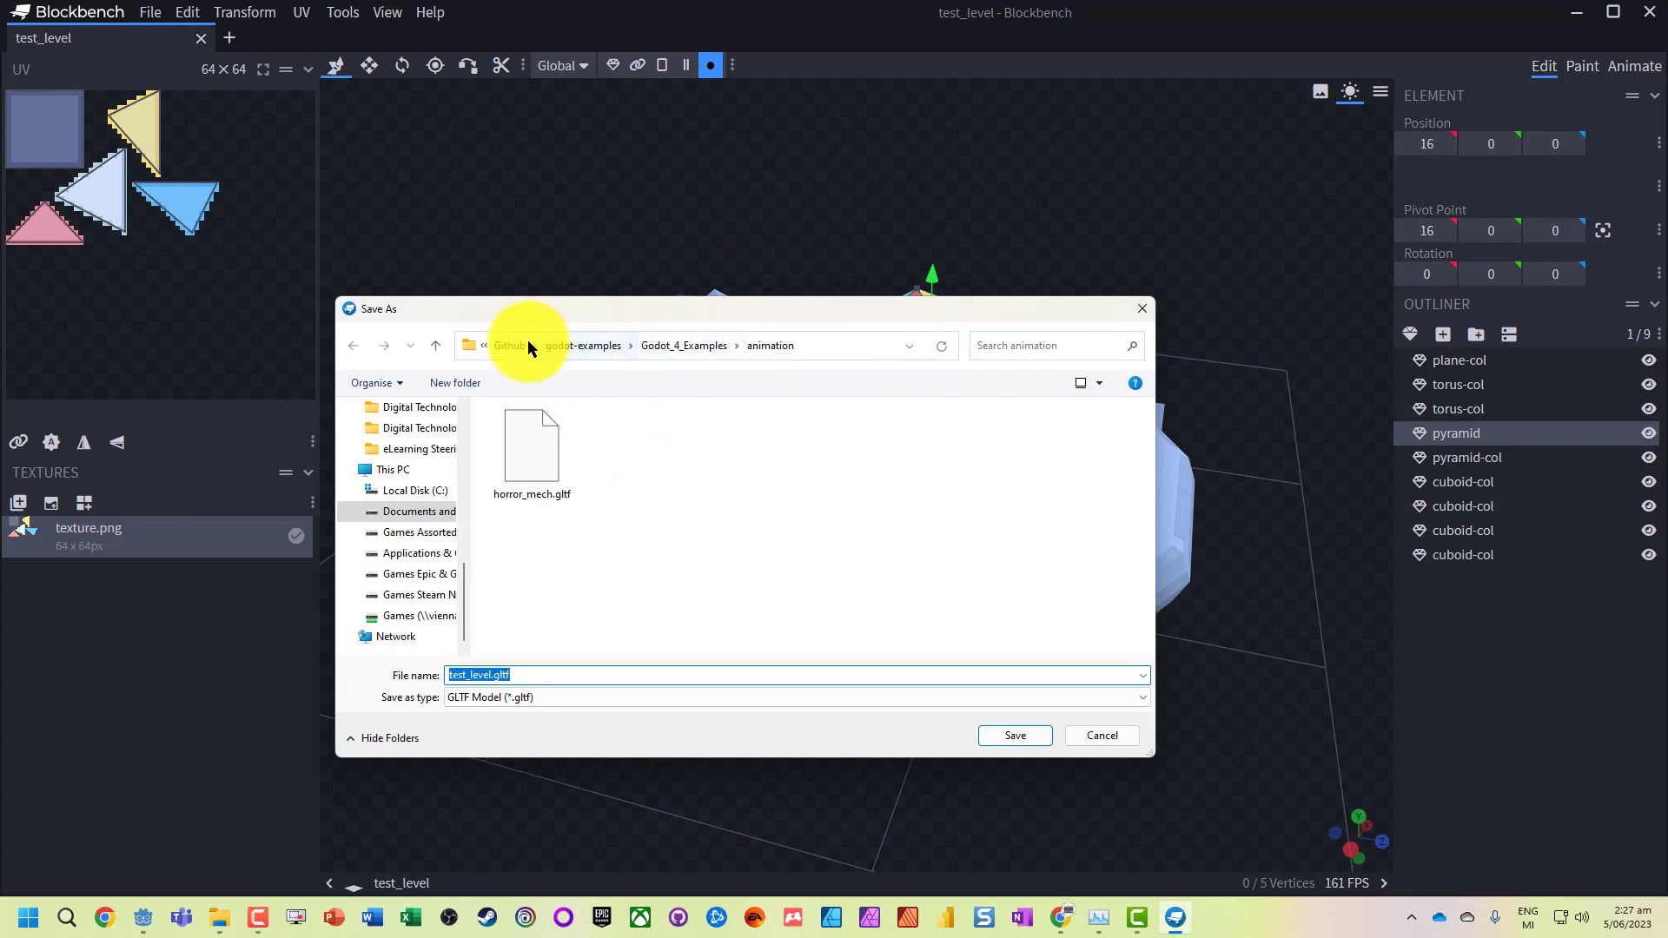
Step: Create a models folder inside game_concept and save the export there as test_level.gltf
click(528, 345)
double_click(534, 435)
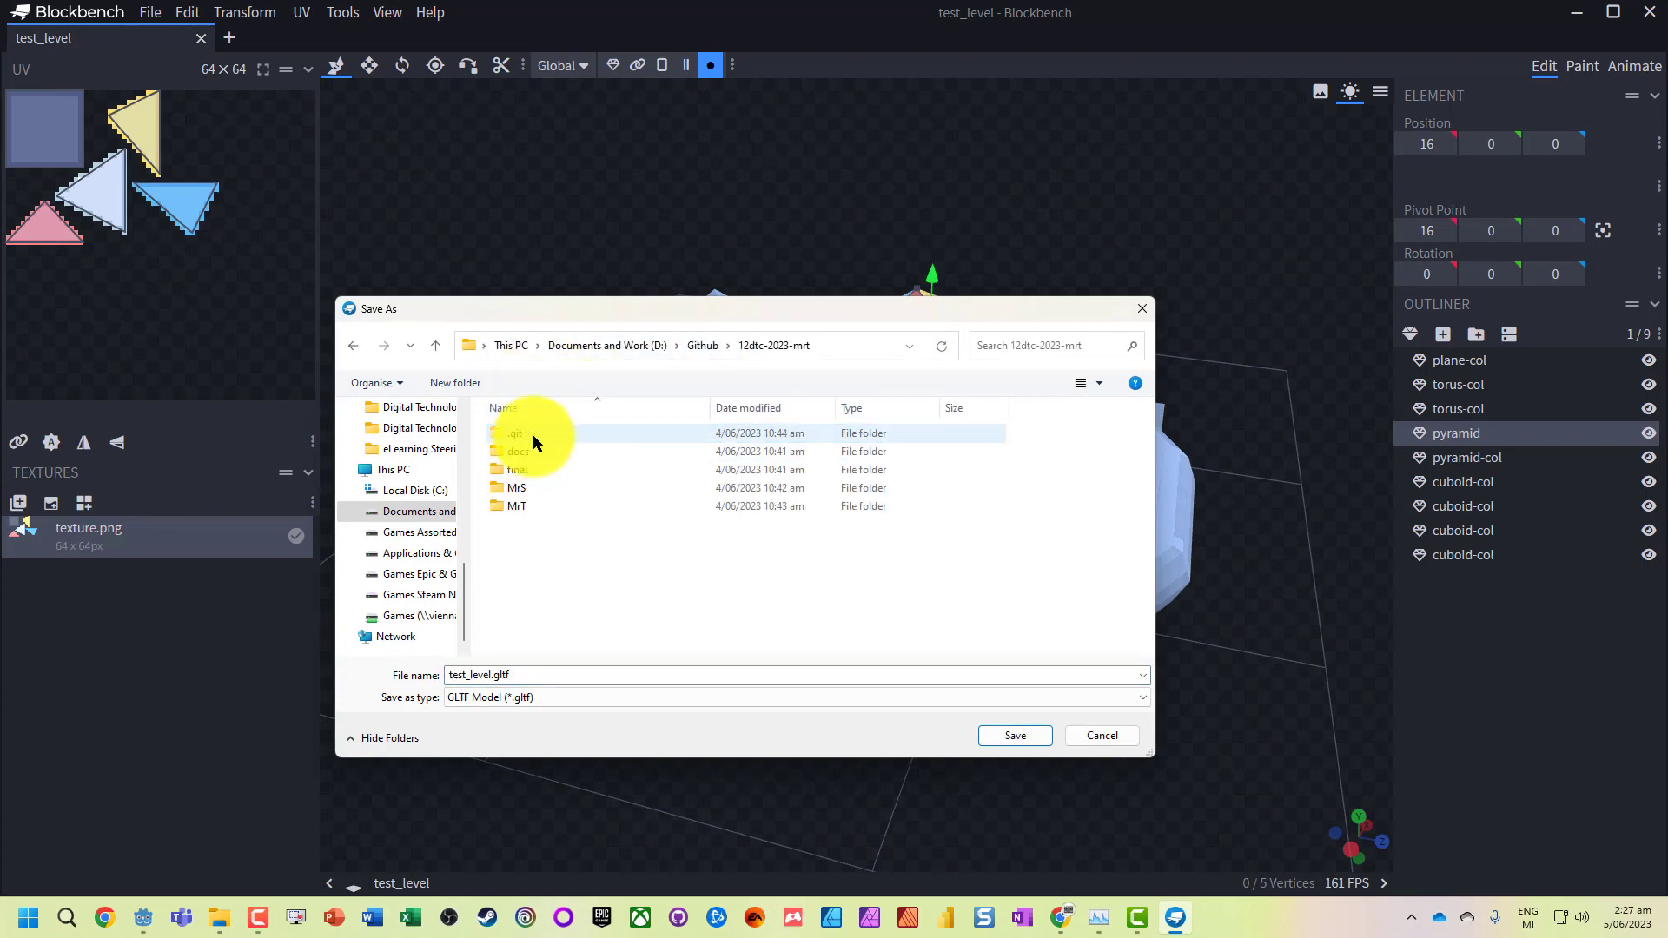
click(514, 506)
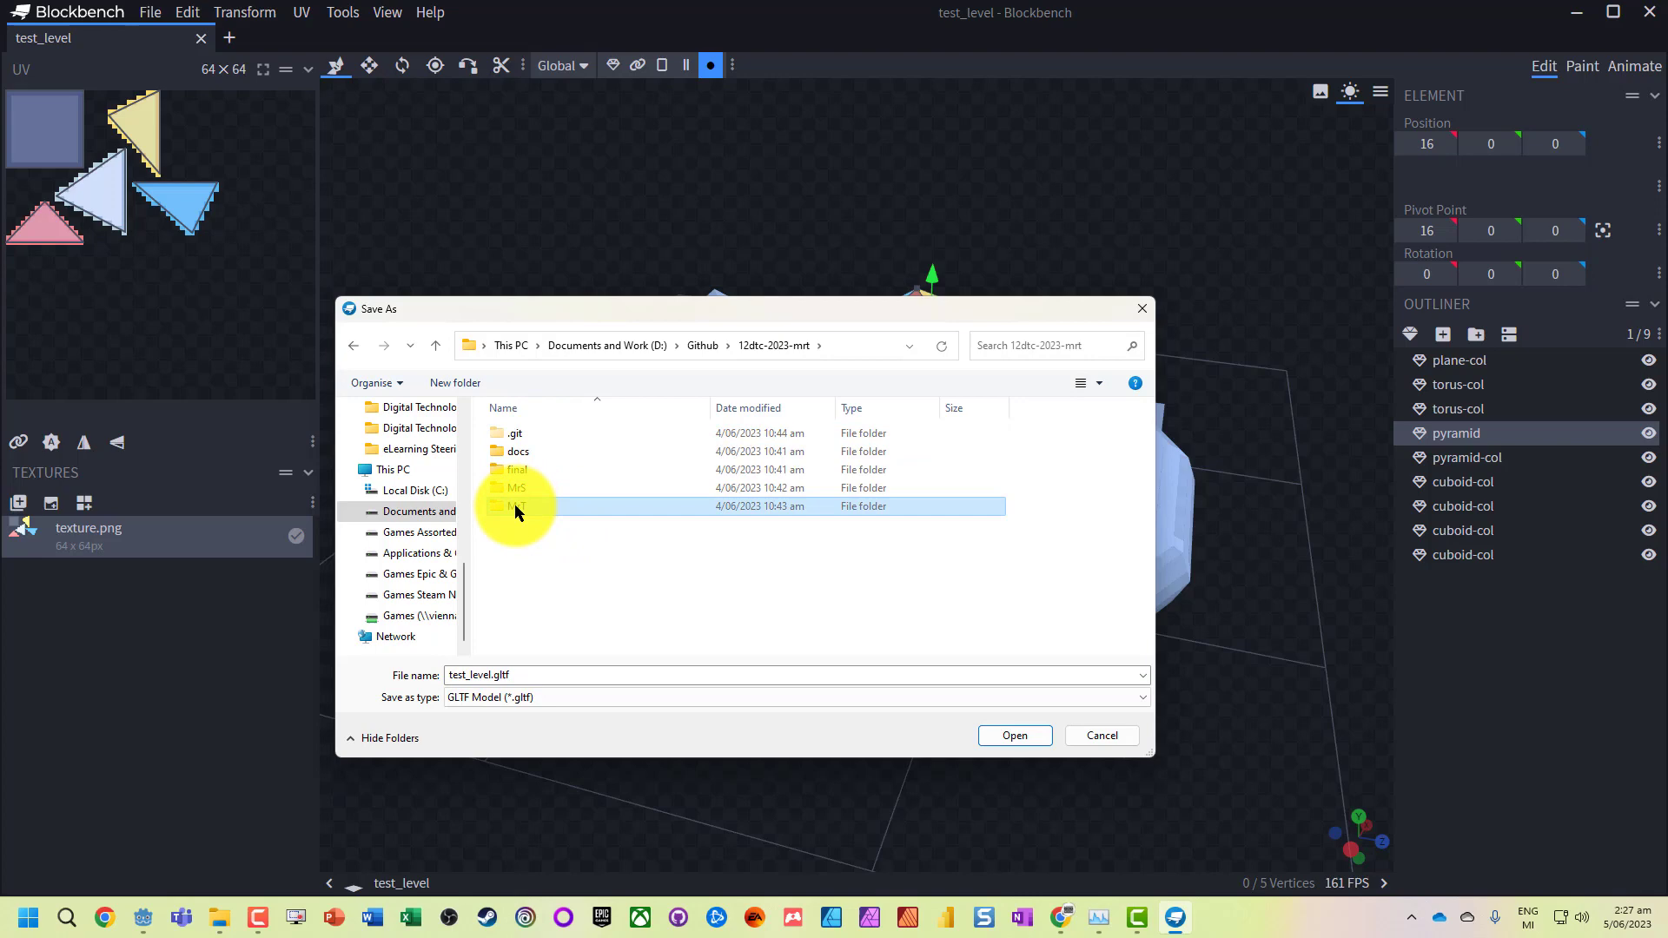
double_click(515, 505)
double_click(535, 434)
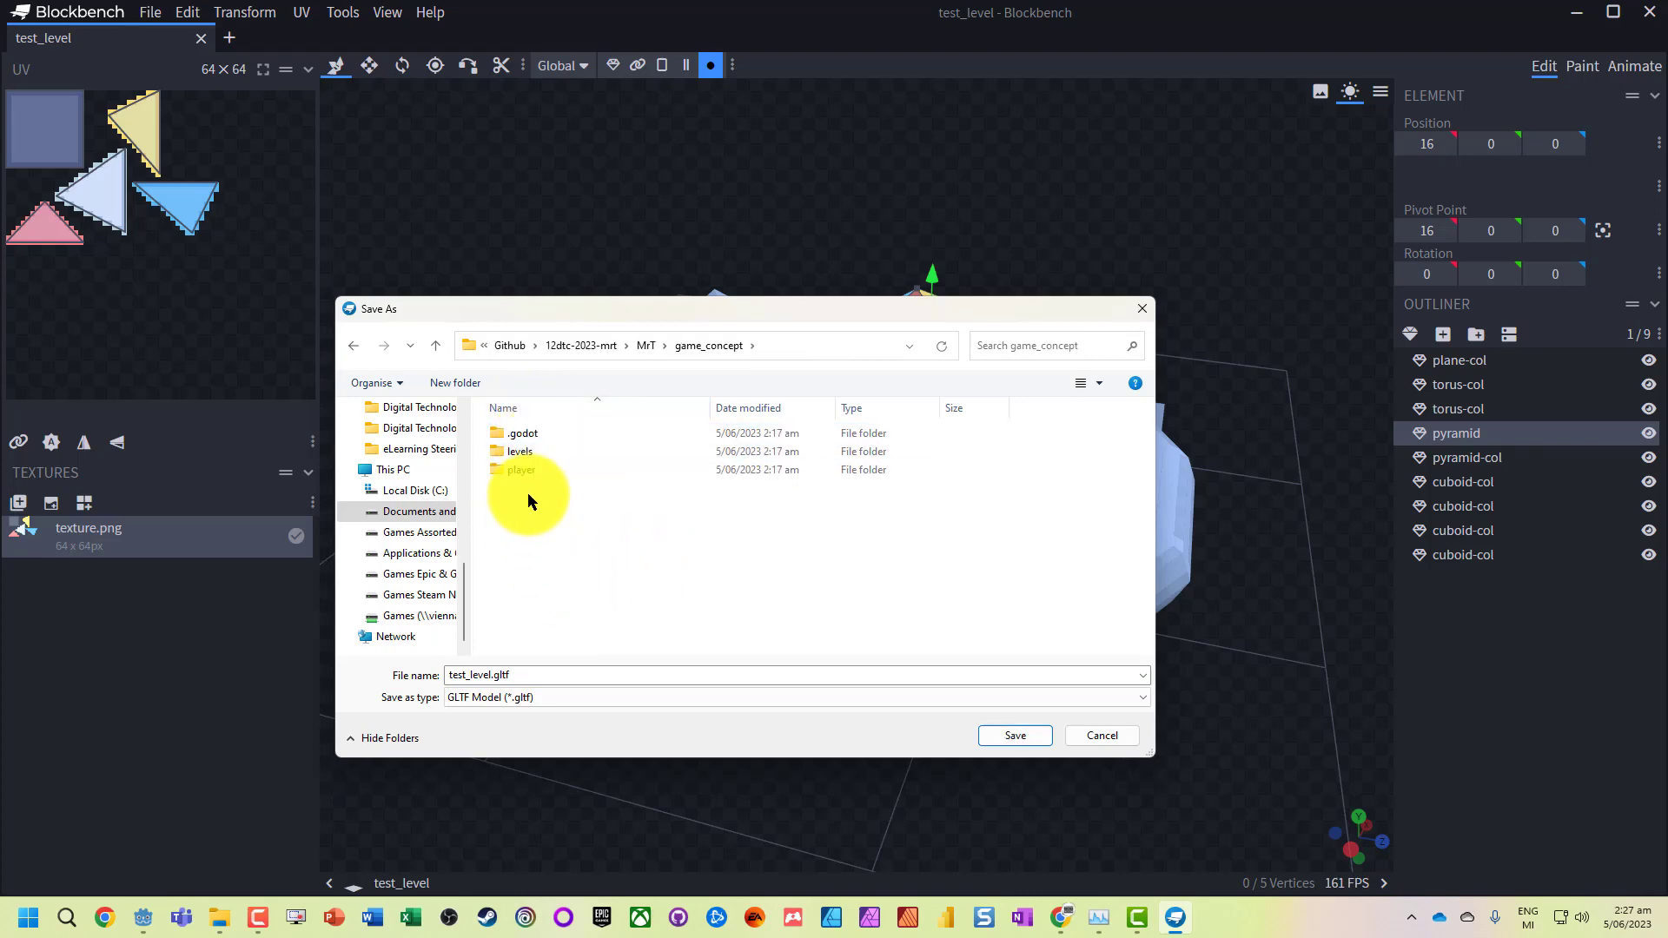
click(469, 380)
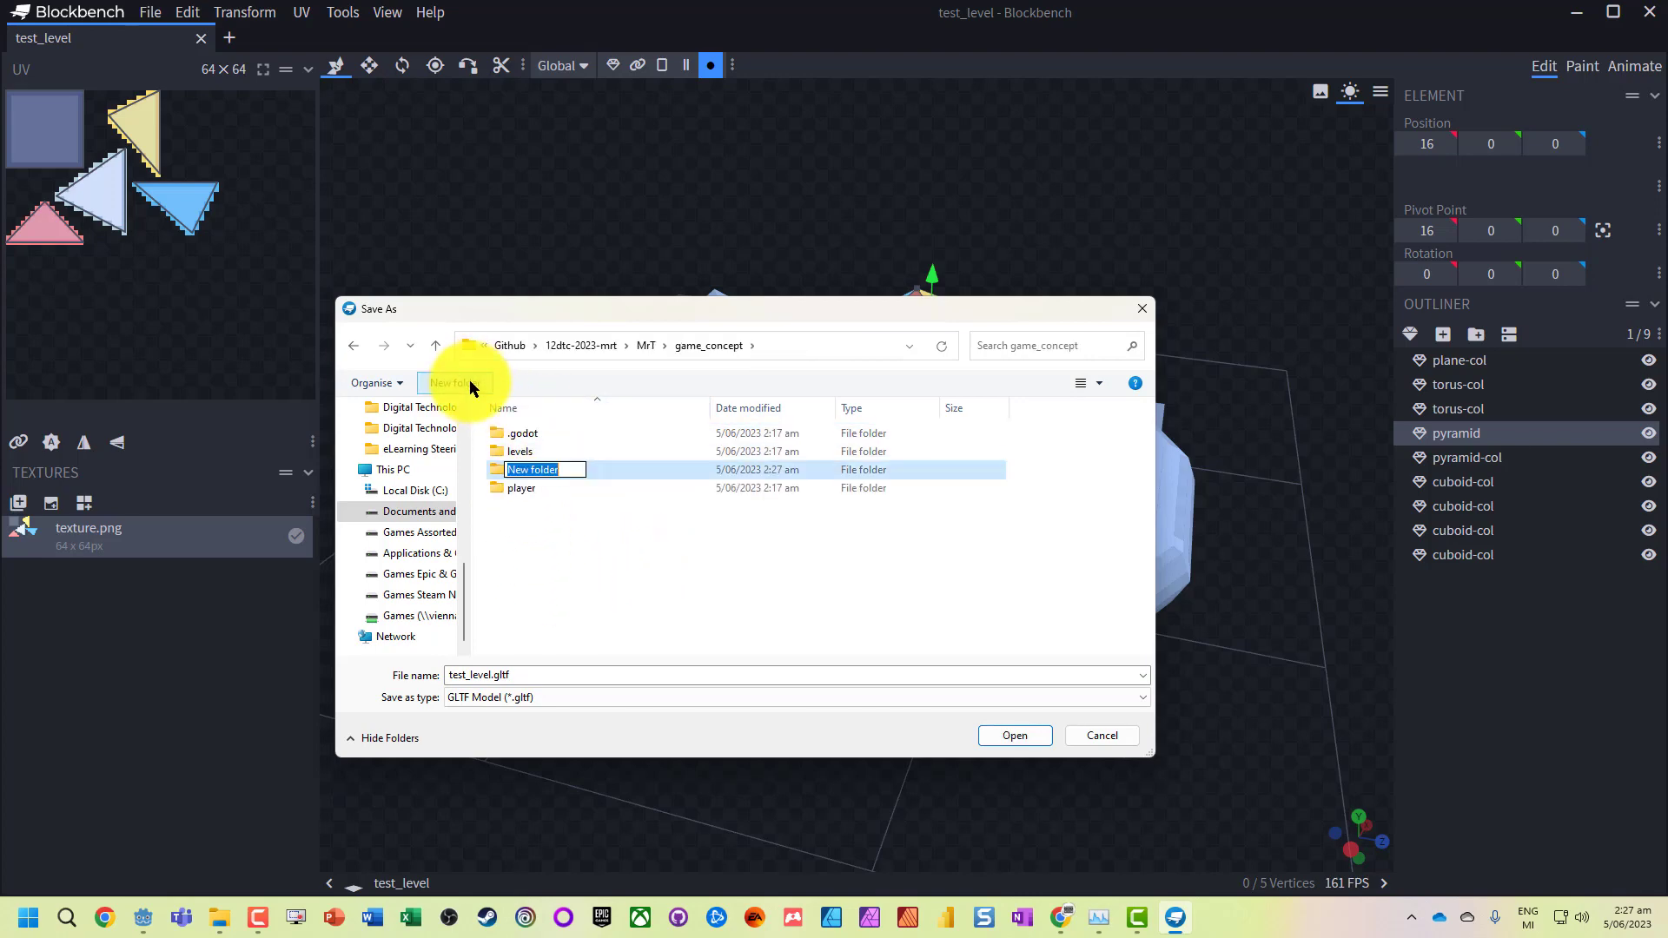
text(models)
key(Return)
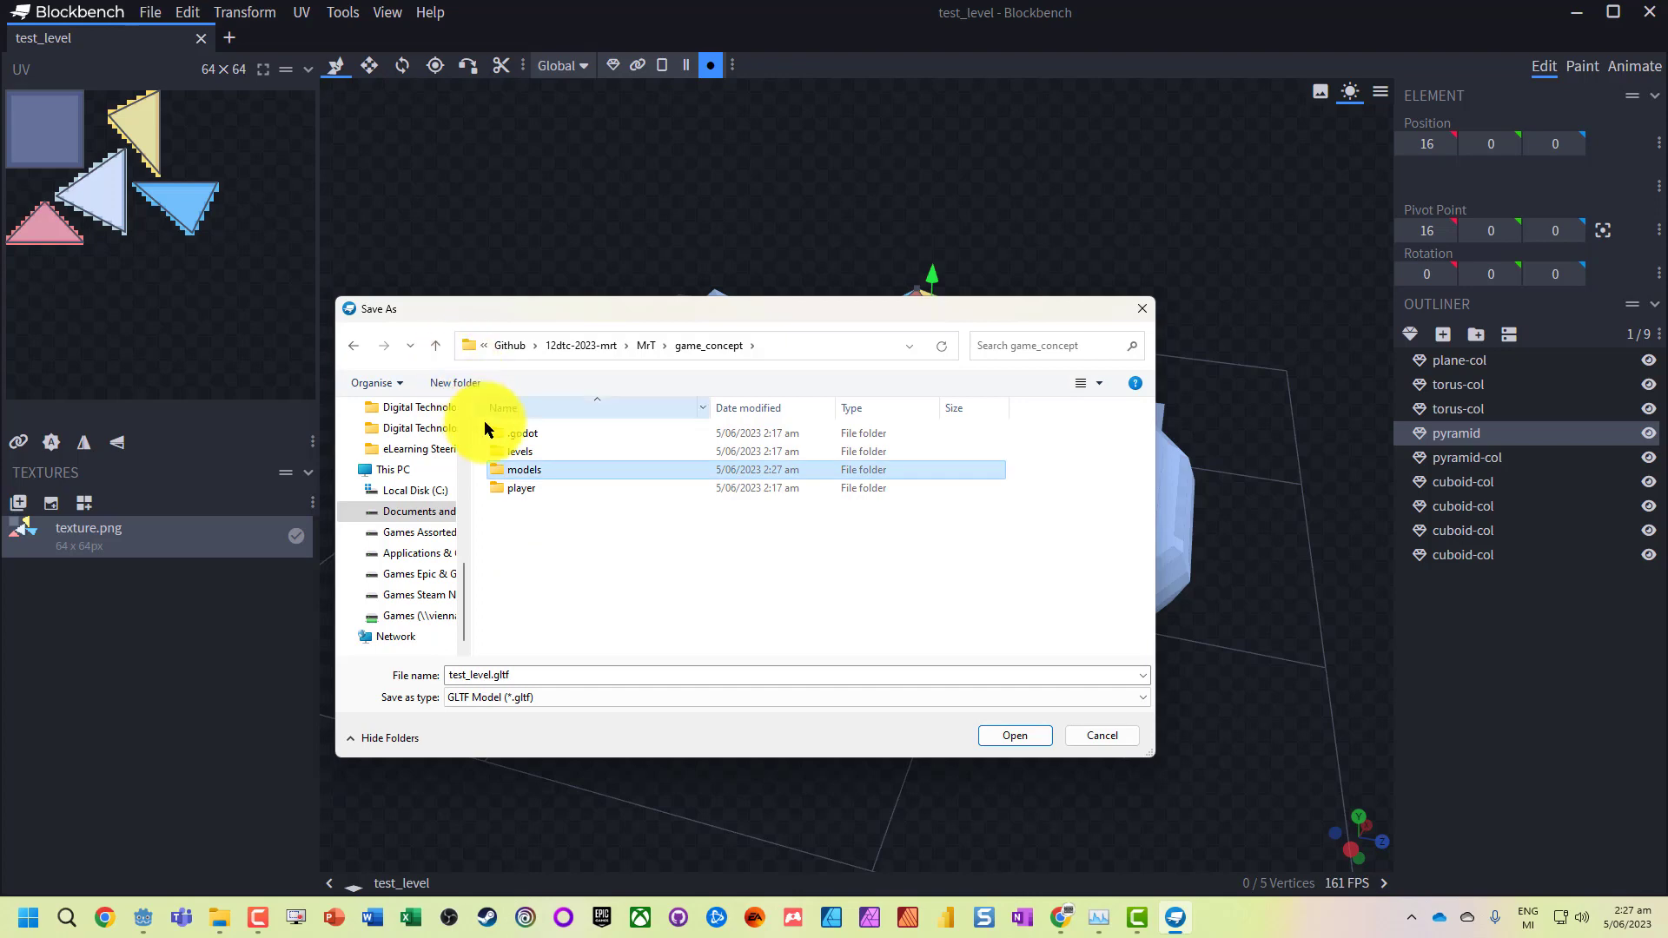
double_click(530, 471)
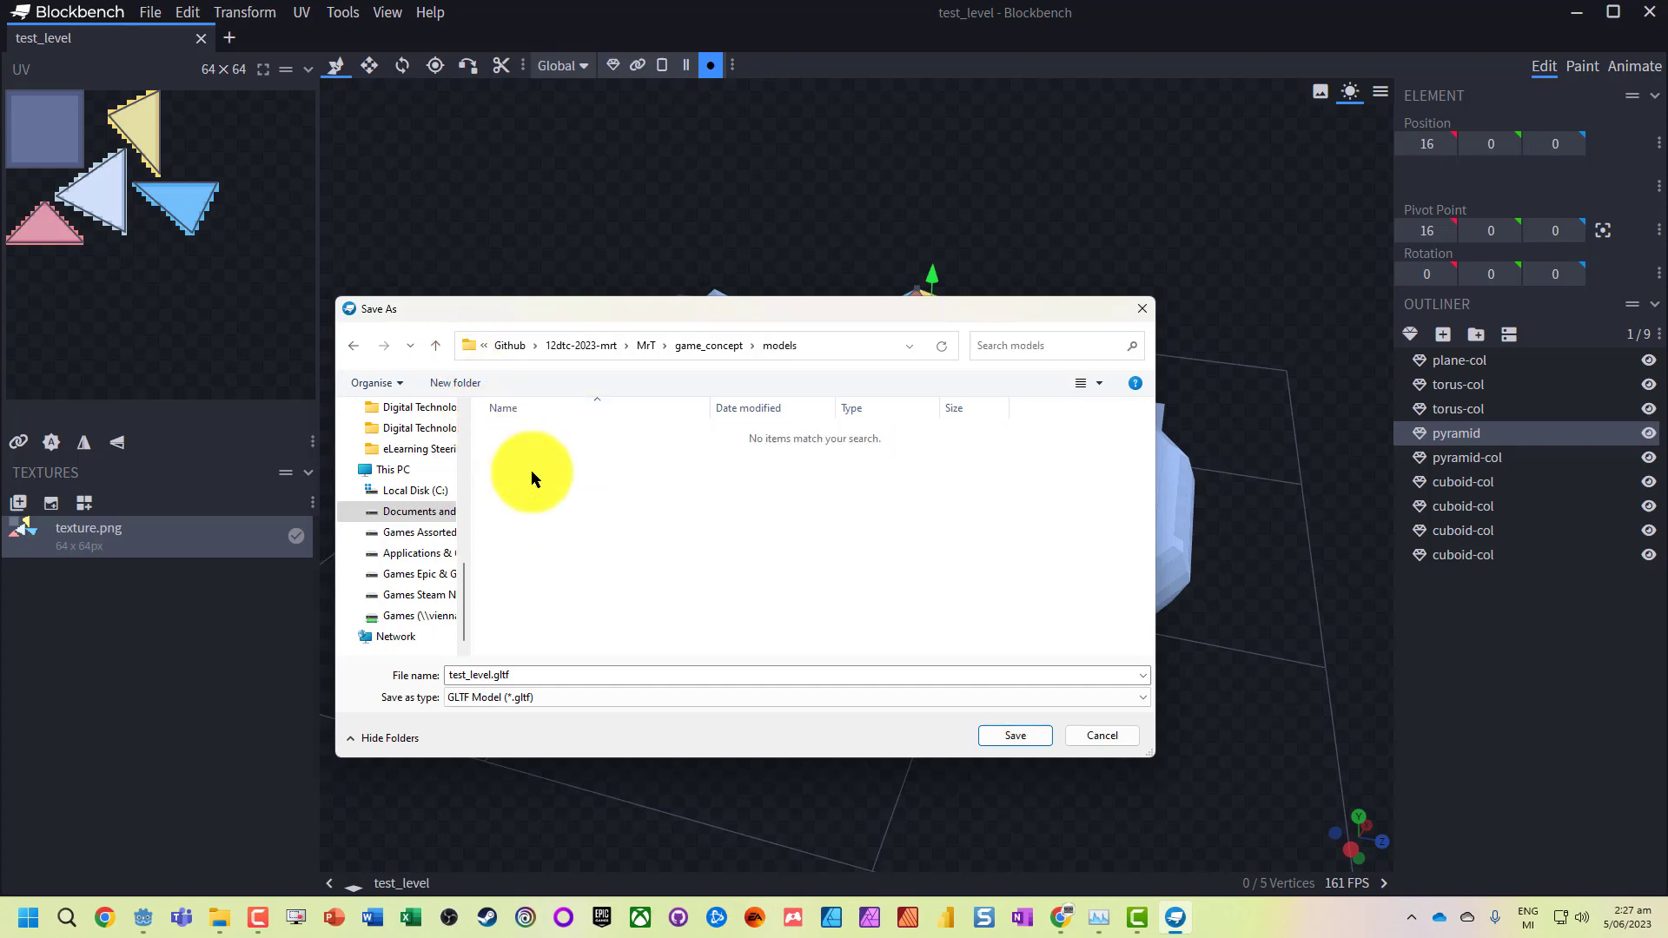
click(1016, 737)
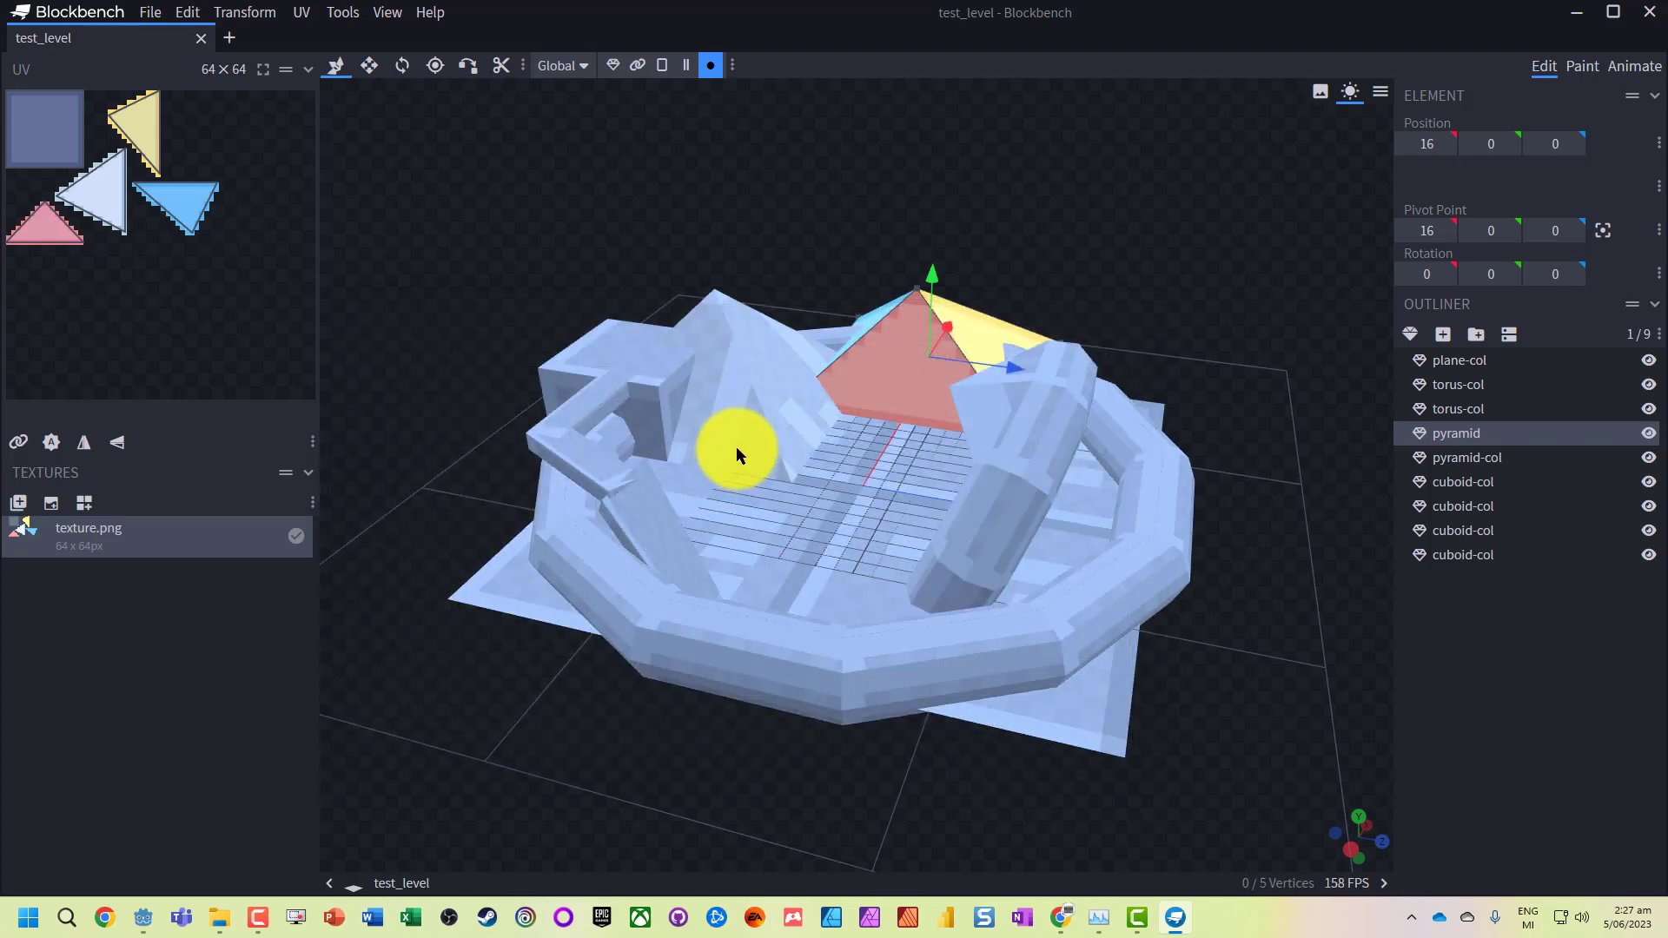
Step: Switch to Godot's 3D view and open the test_environment scene
click(1577, 12)
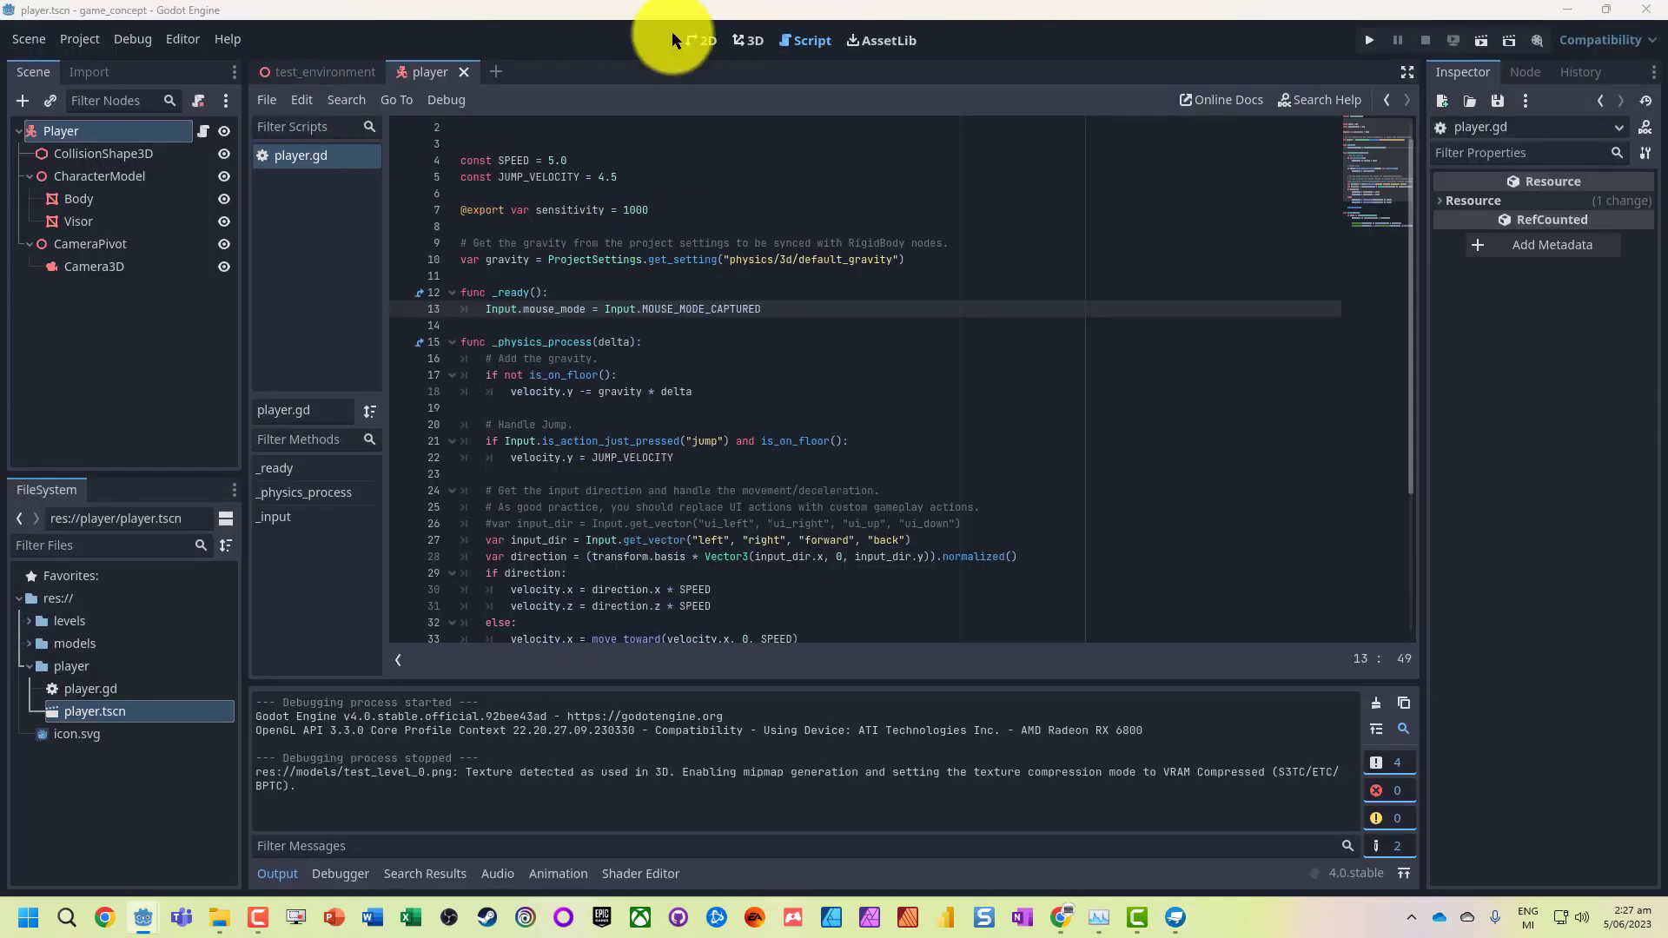
click(749, 41)
scroll(670, 335, down, 8)
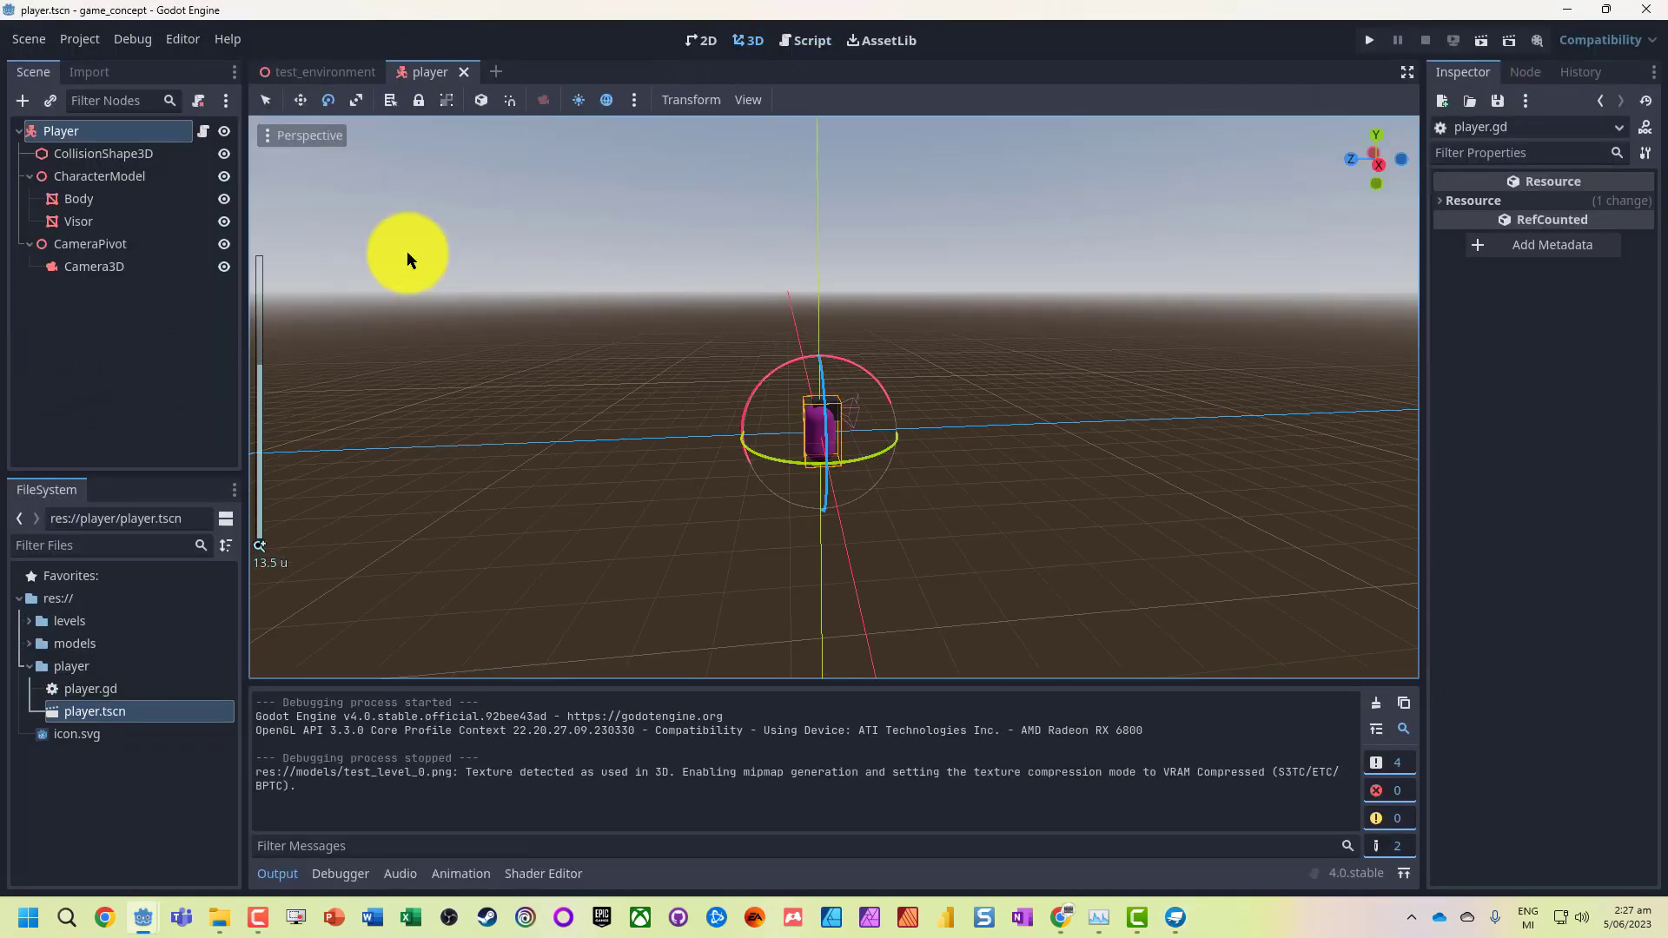
click(322, 74)
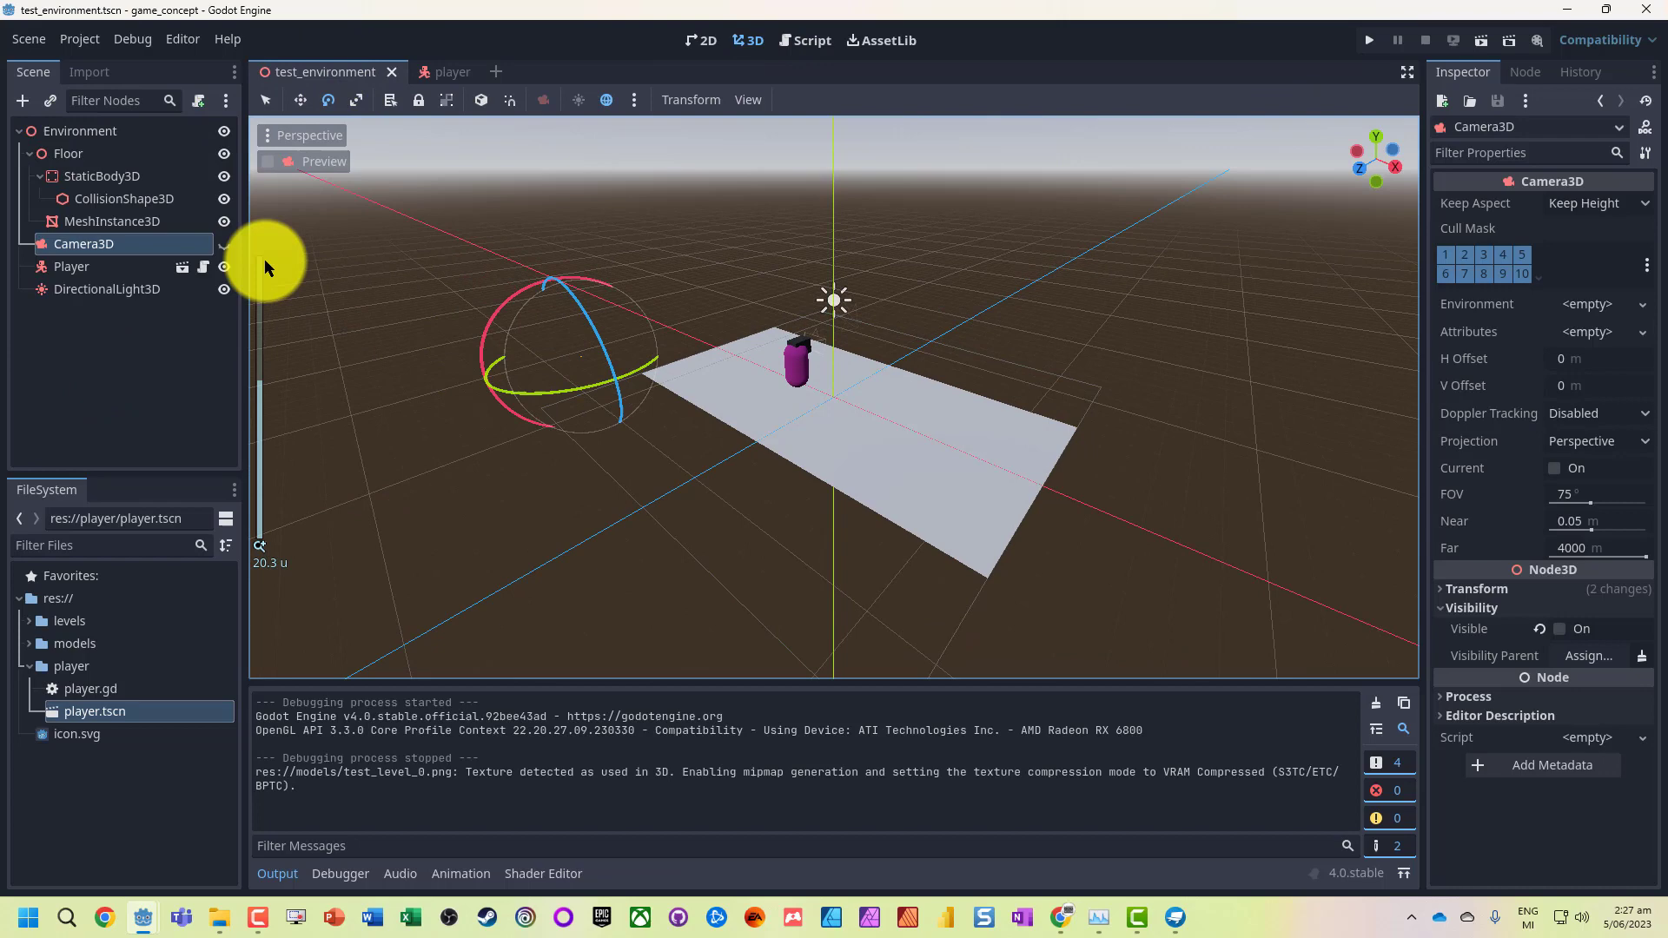
click(68, 154)
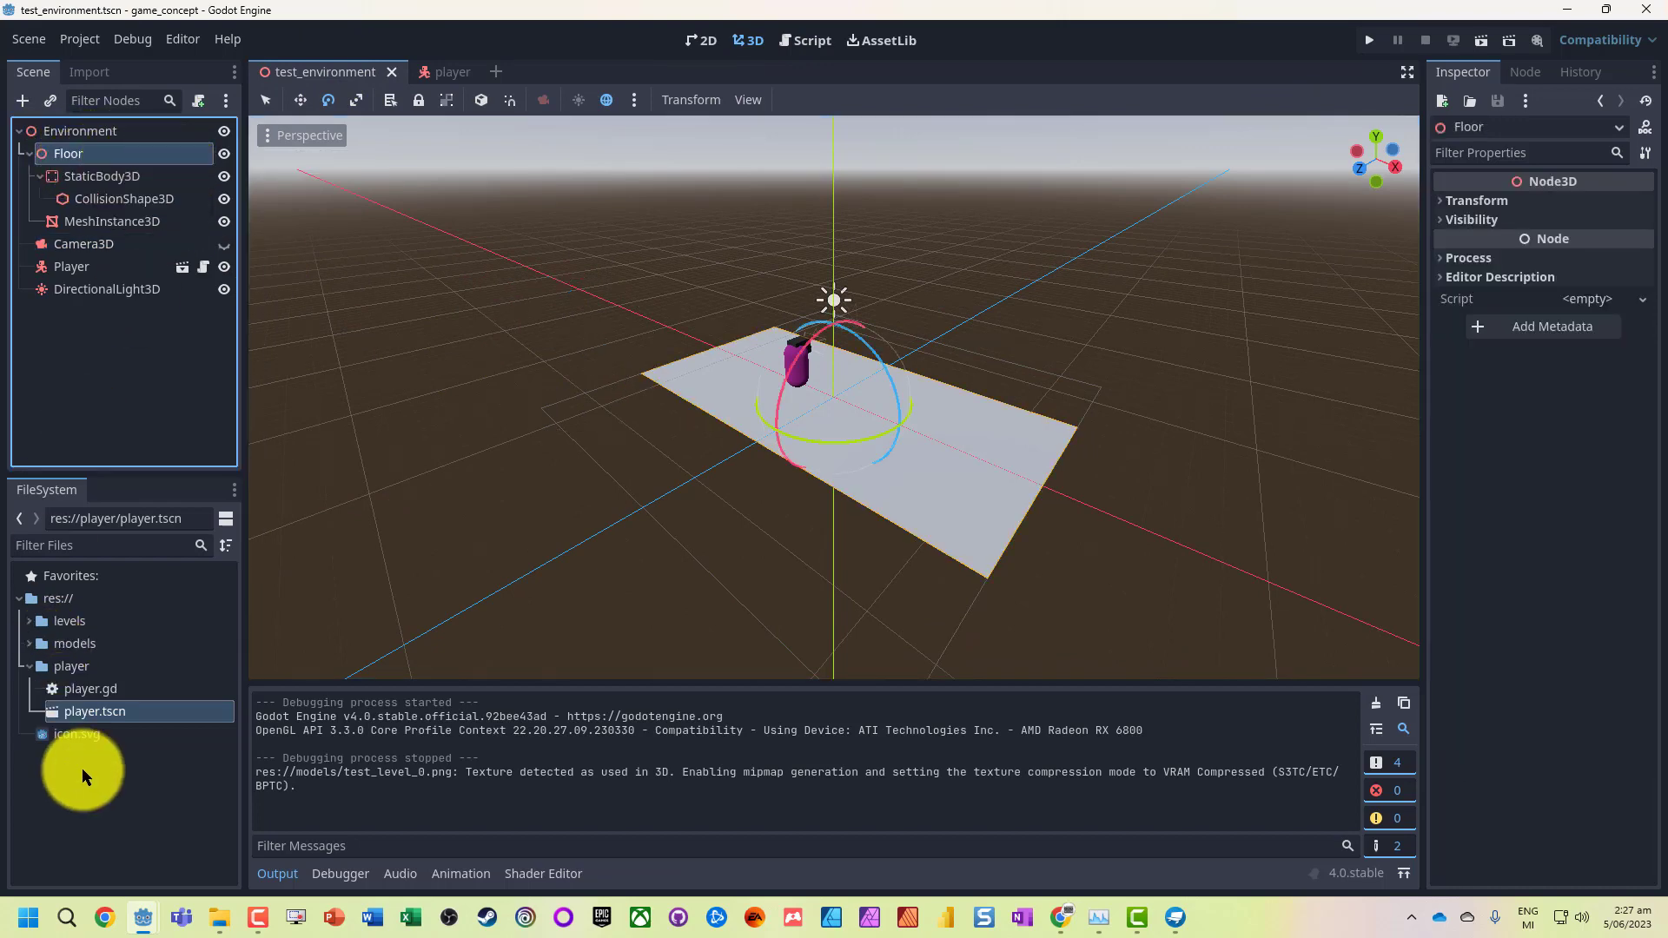
Step: Expand the models folder and reimport test_level.gltf
click(90, 805)
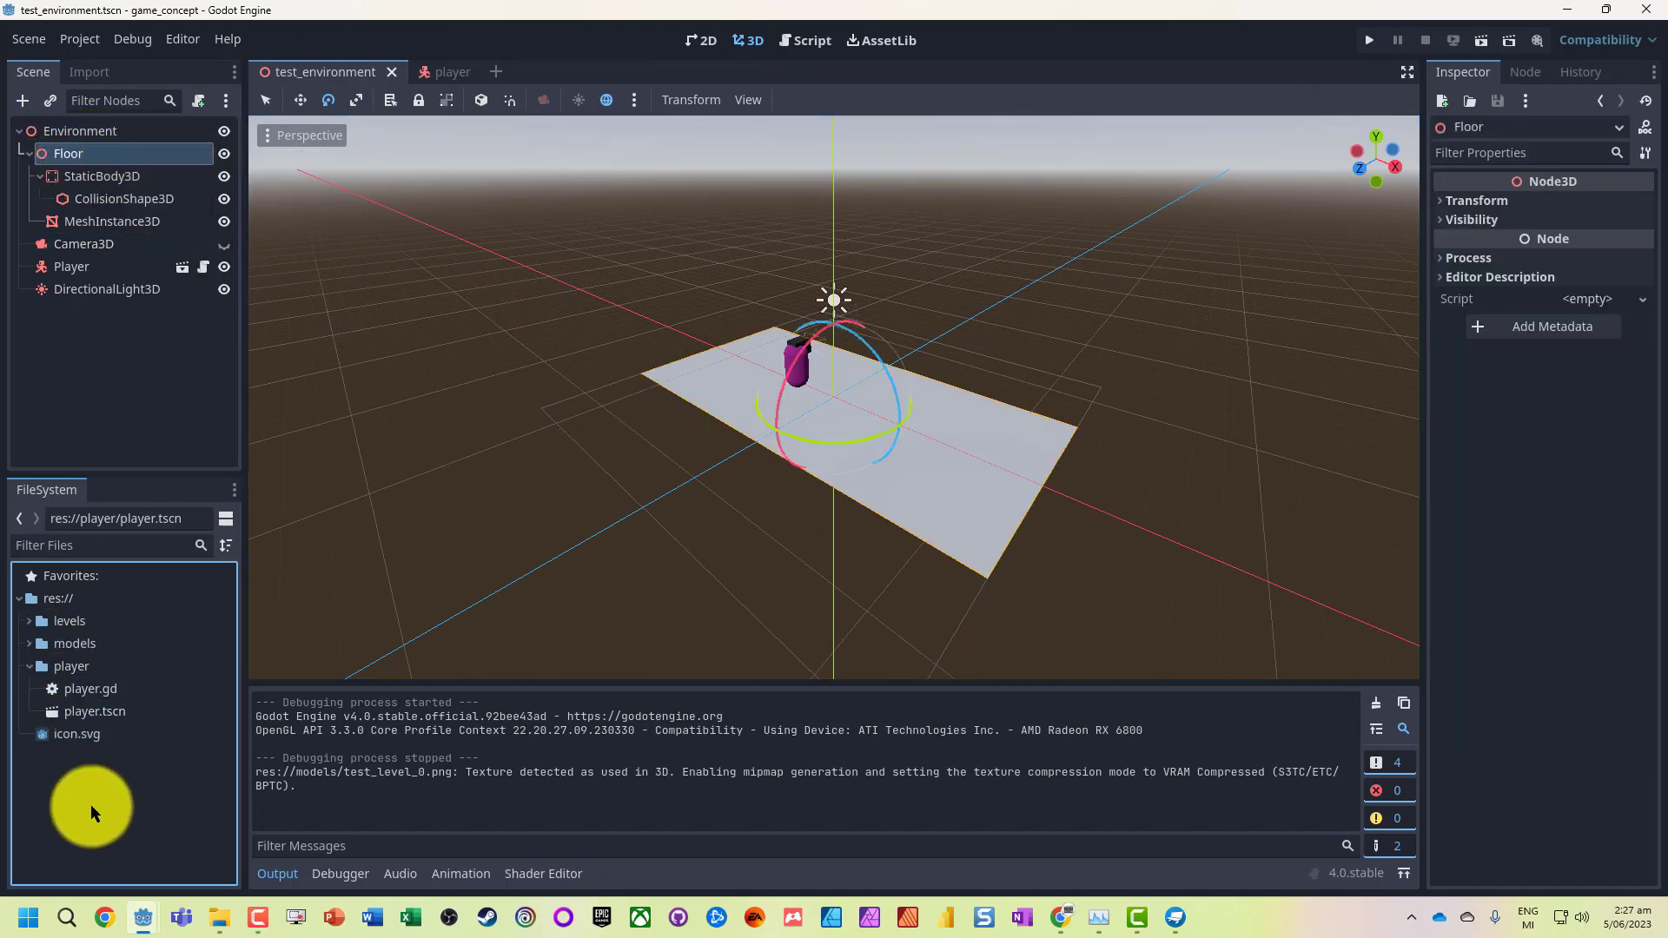
click(26, 643)
double_click(101, 666)
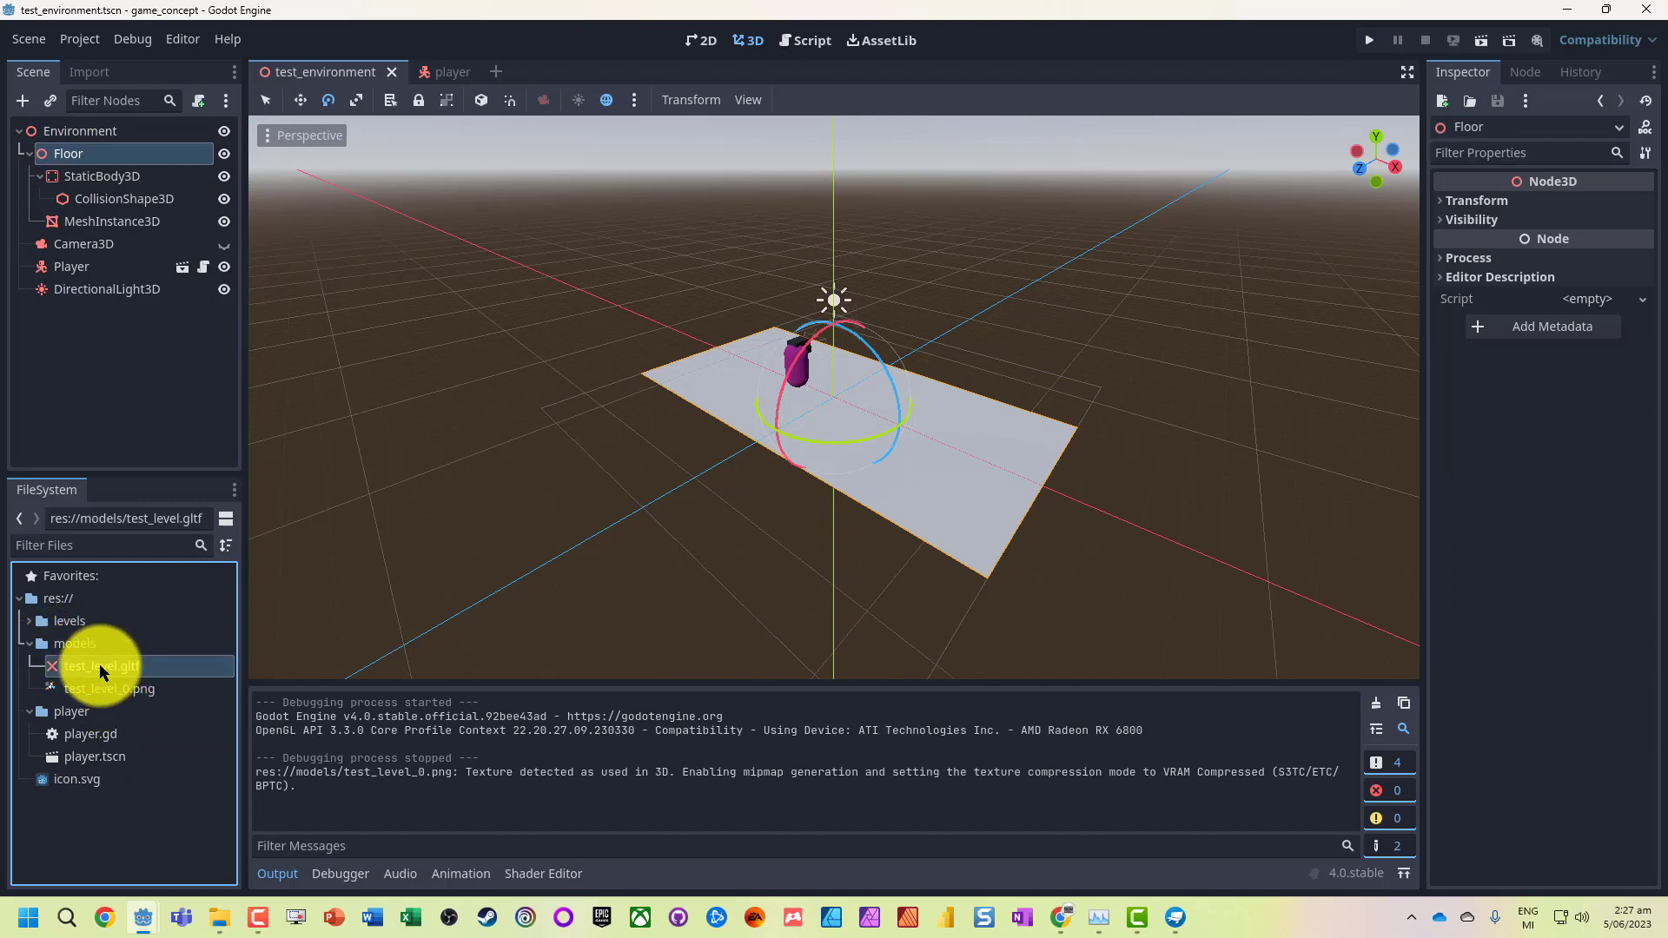
click(613, 825)
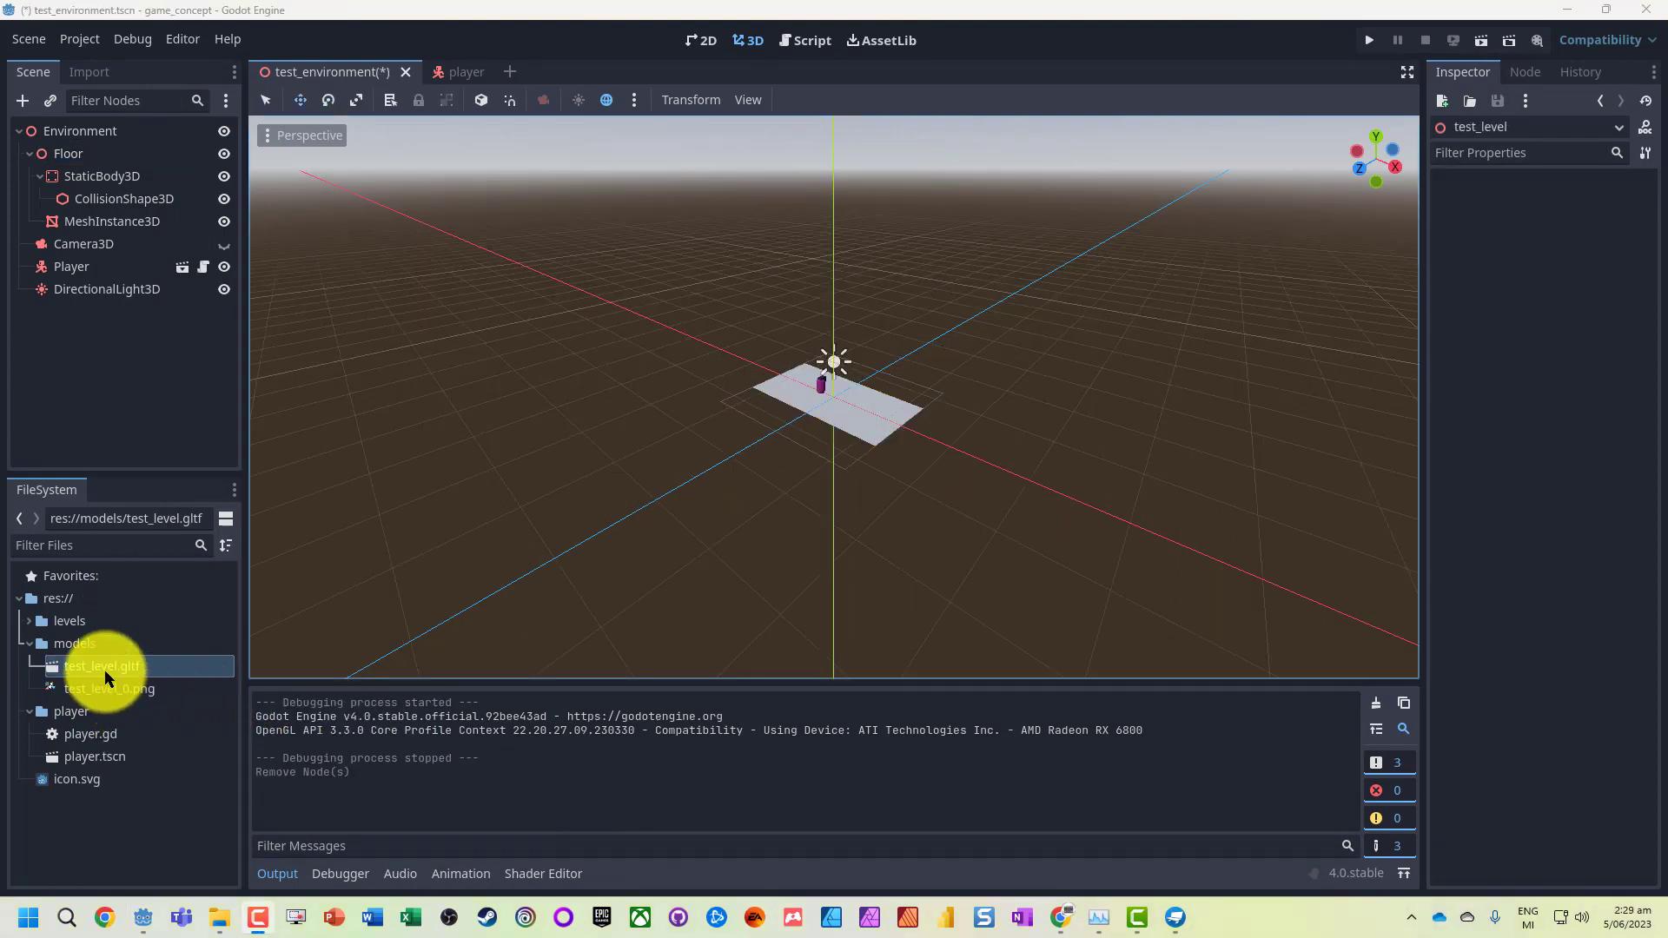
Step: Delete the Floor node and its children from test_environment
click(66, 153)
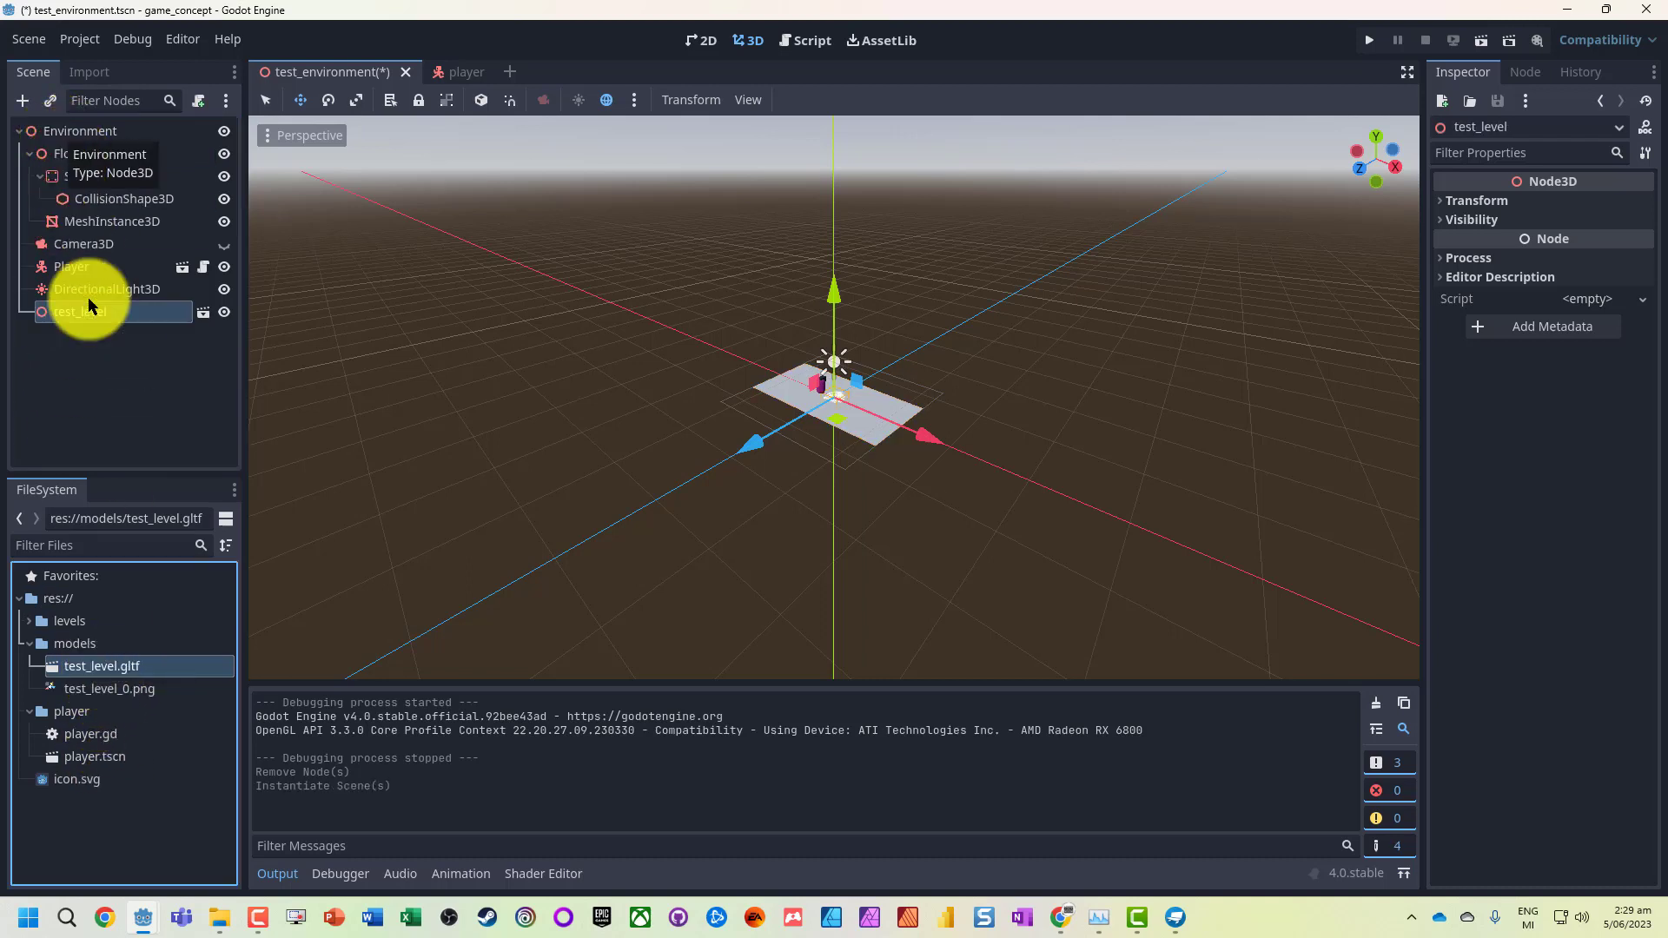
scroll(867, 409, up, 10)
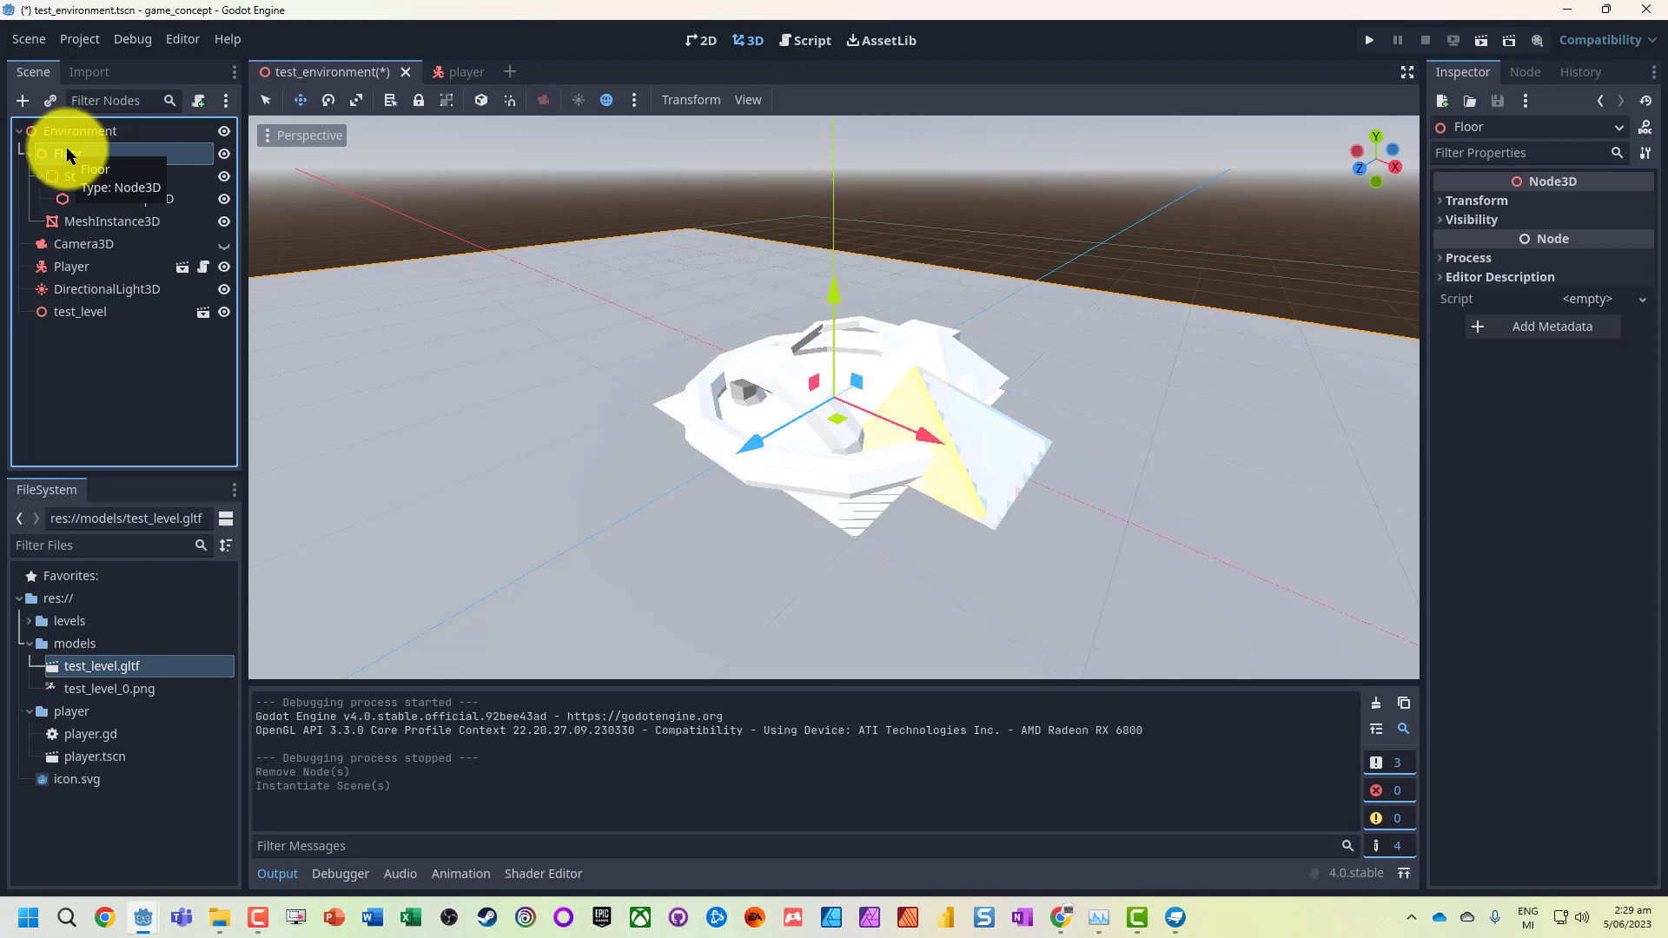
key(Delete)
click(785, 484)
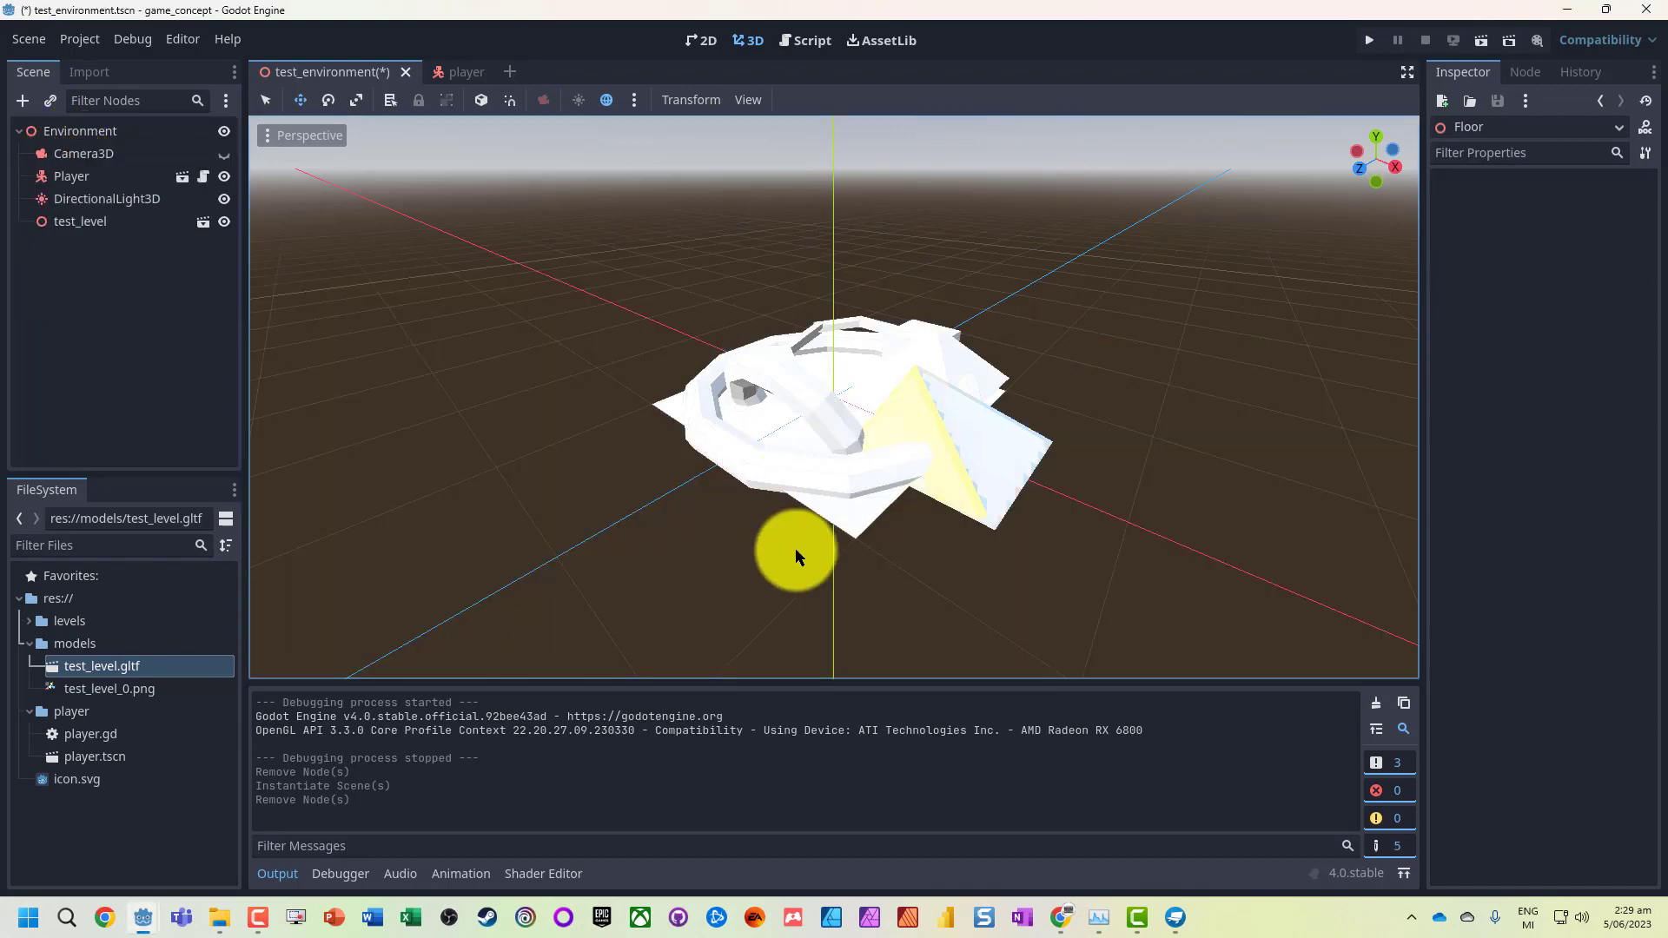
scroll(717, 447, down, 3)
Step: Set the test_level node's linked Transform Scale to 20 on all three axes
click(66, 178)
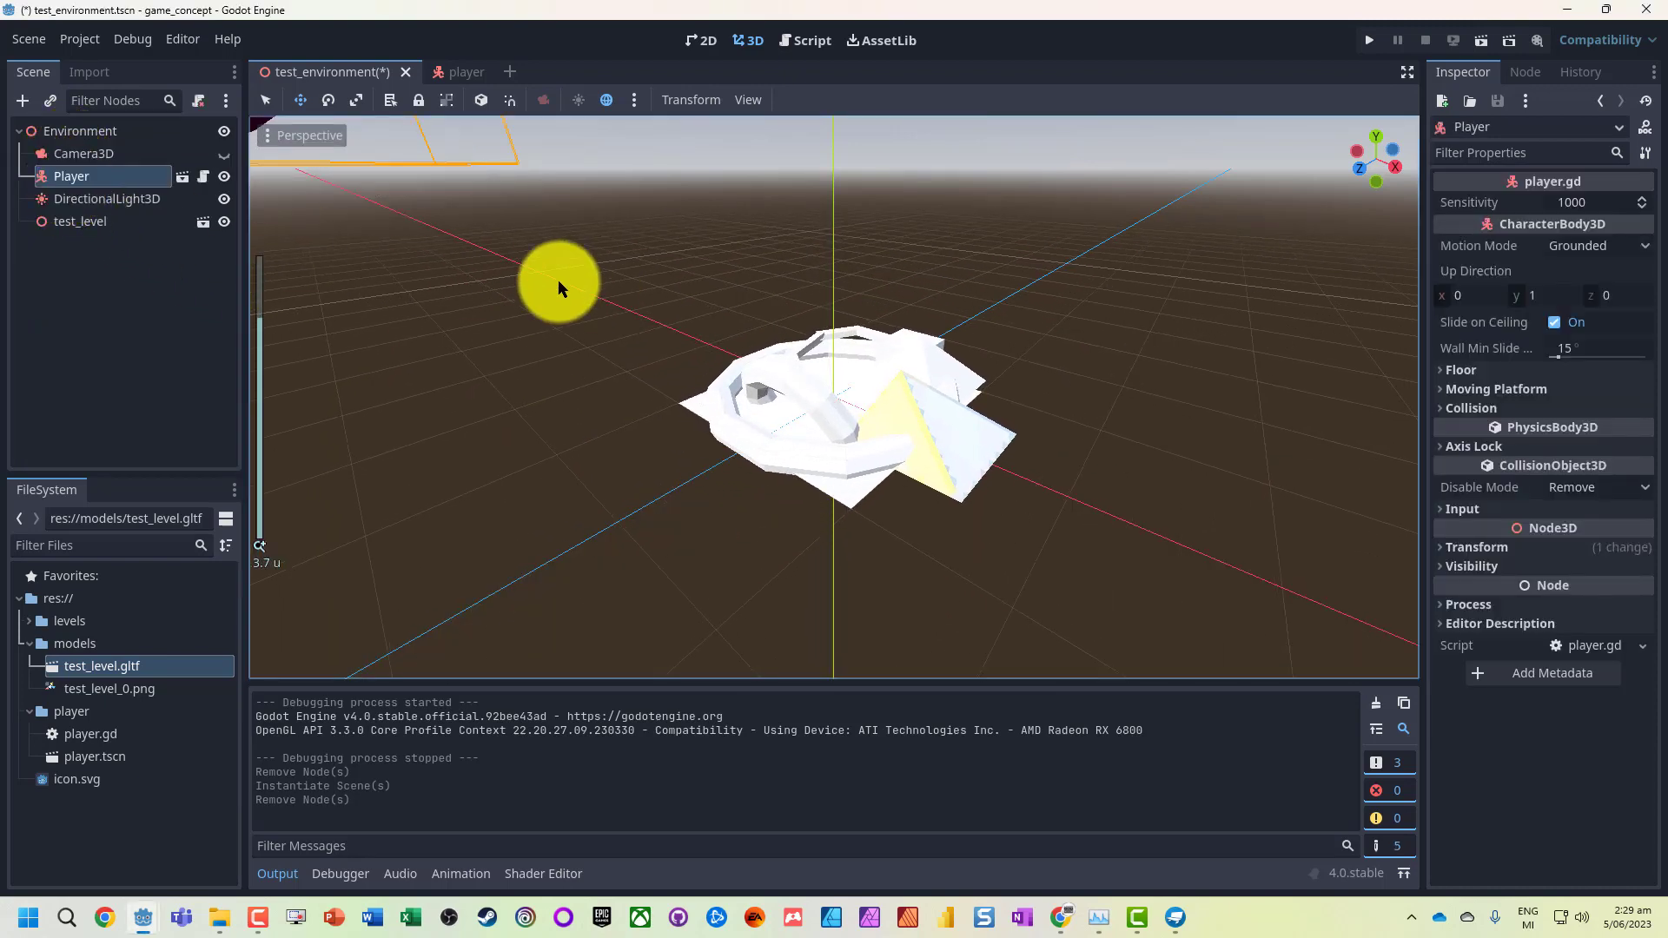
double_click(41, 175)
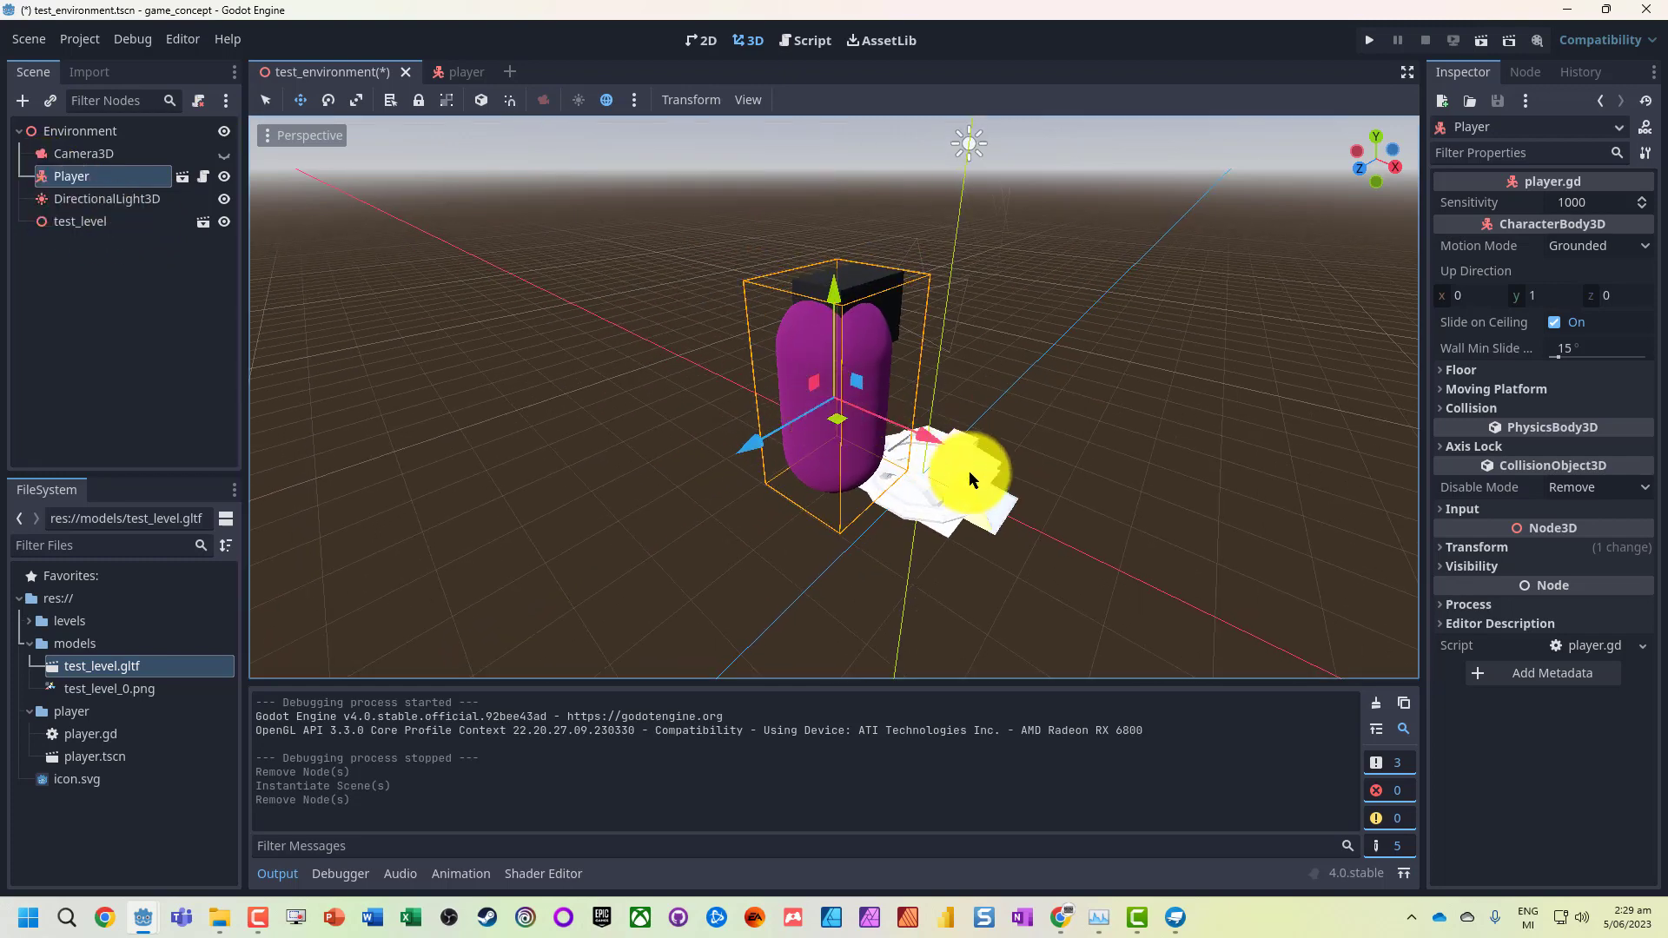
scroll(931, 492, down, 3)
scroll(955, 446, down, 4)
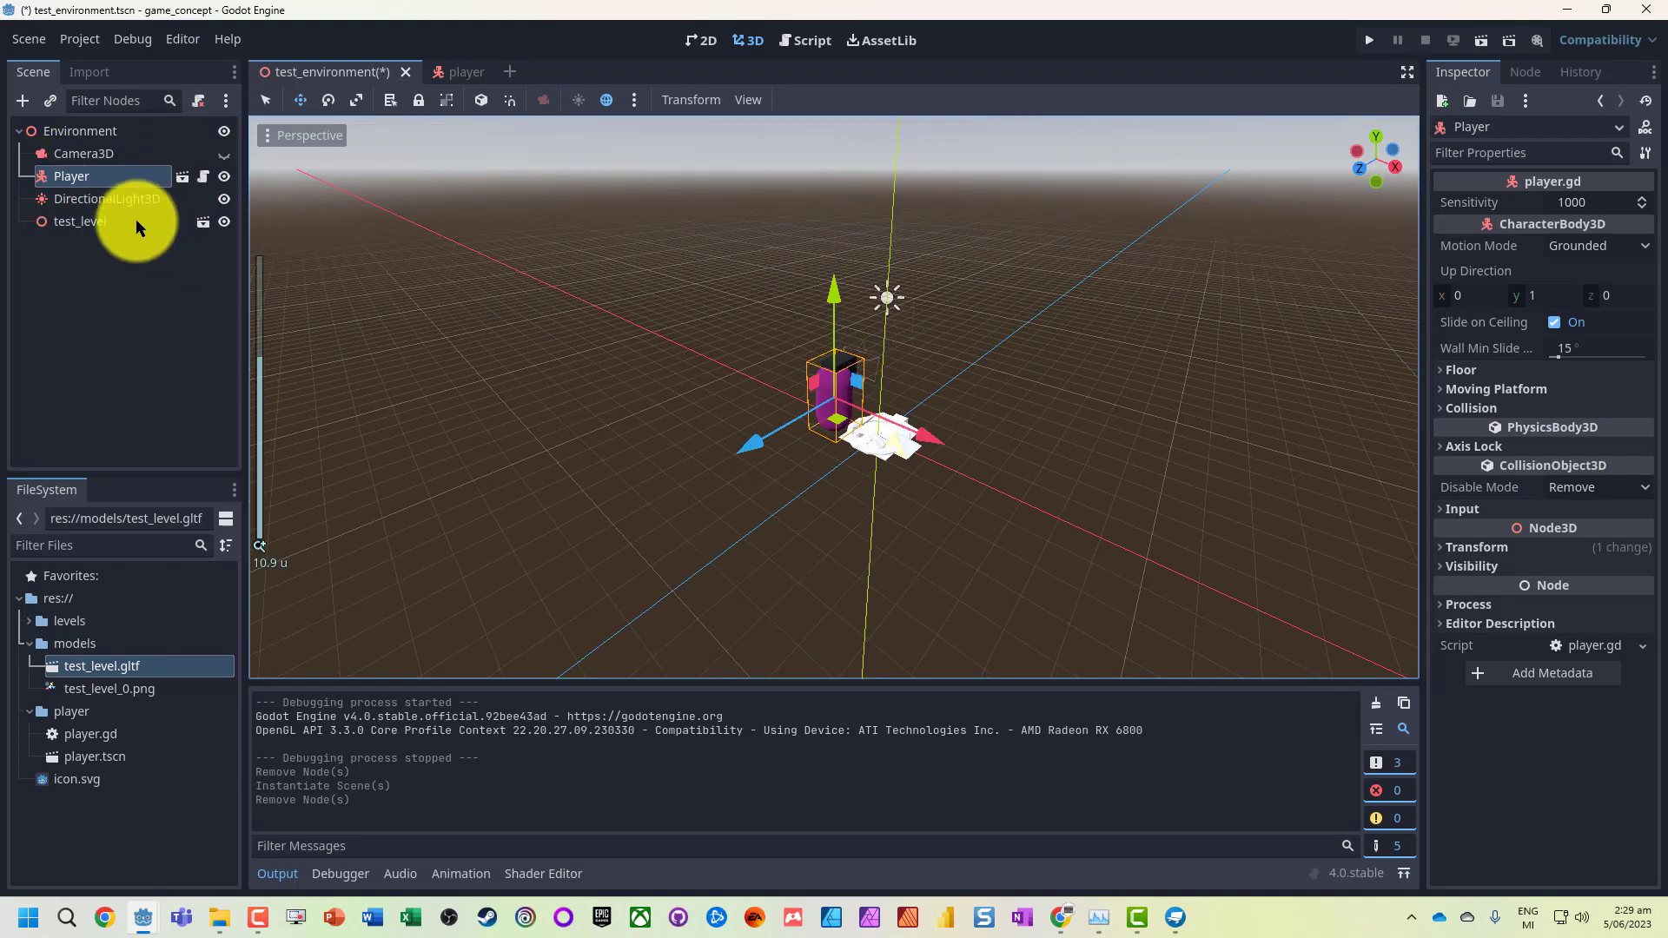
click(98, 220)
click(1472, 201)
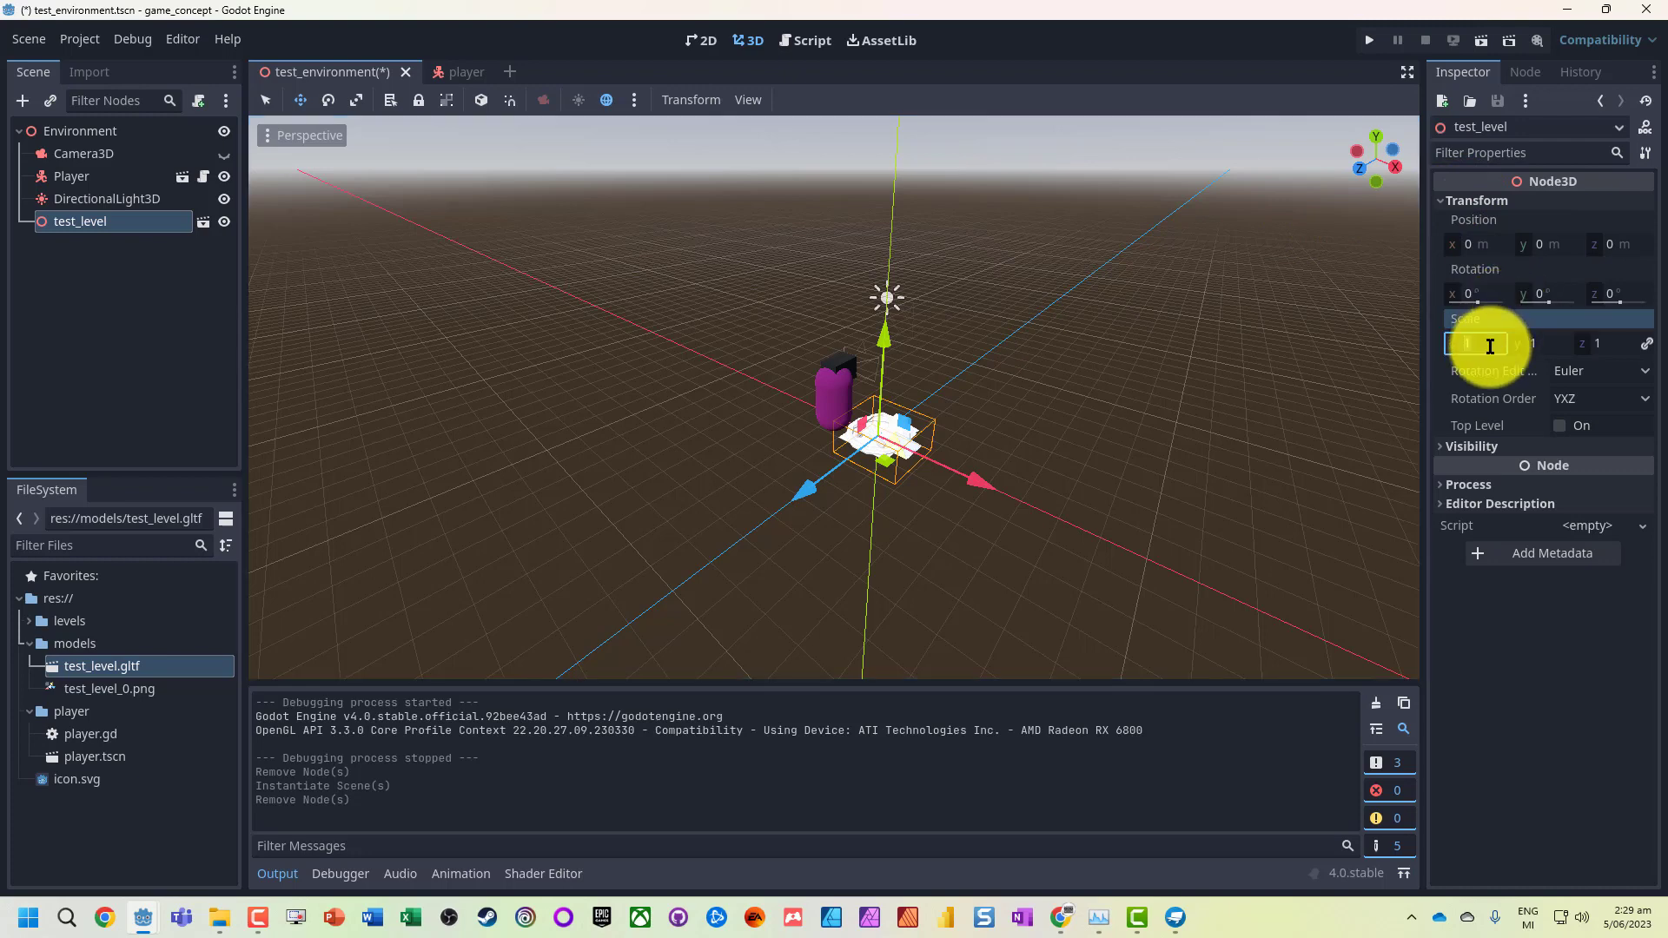
text(5)
key(Return)
scroll(1217, 330, down, 10)
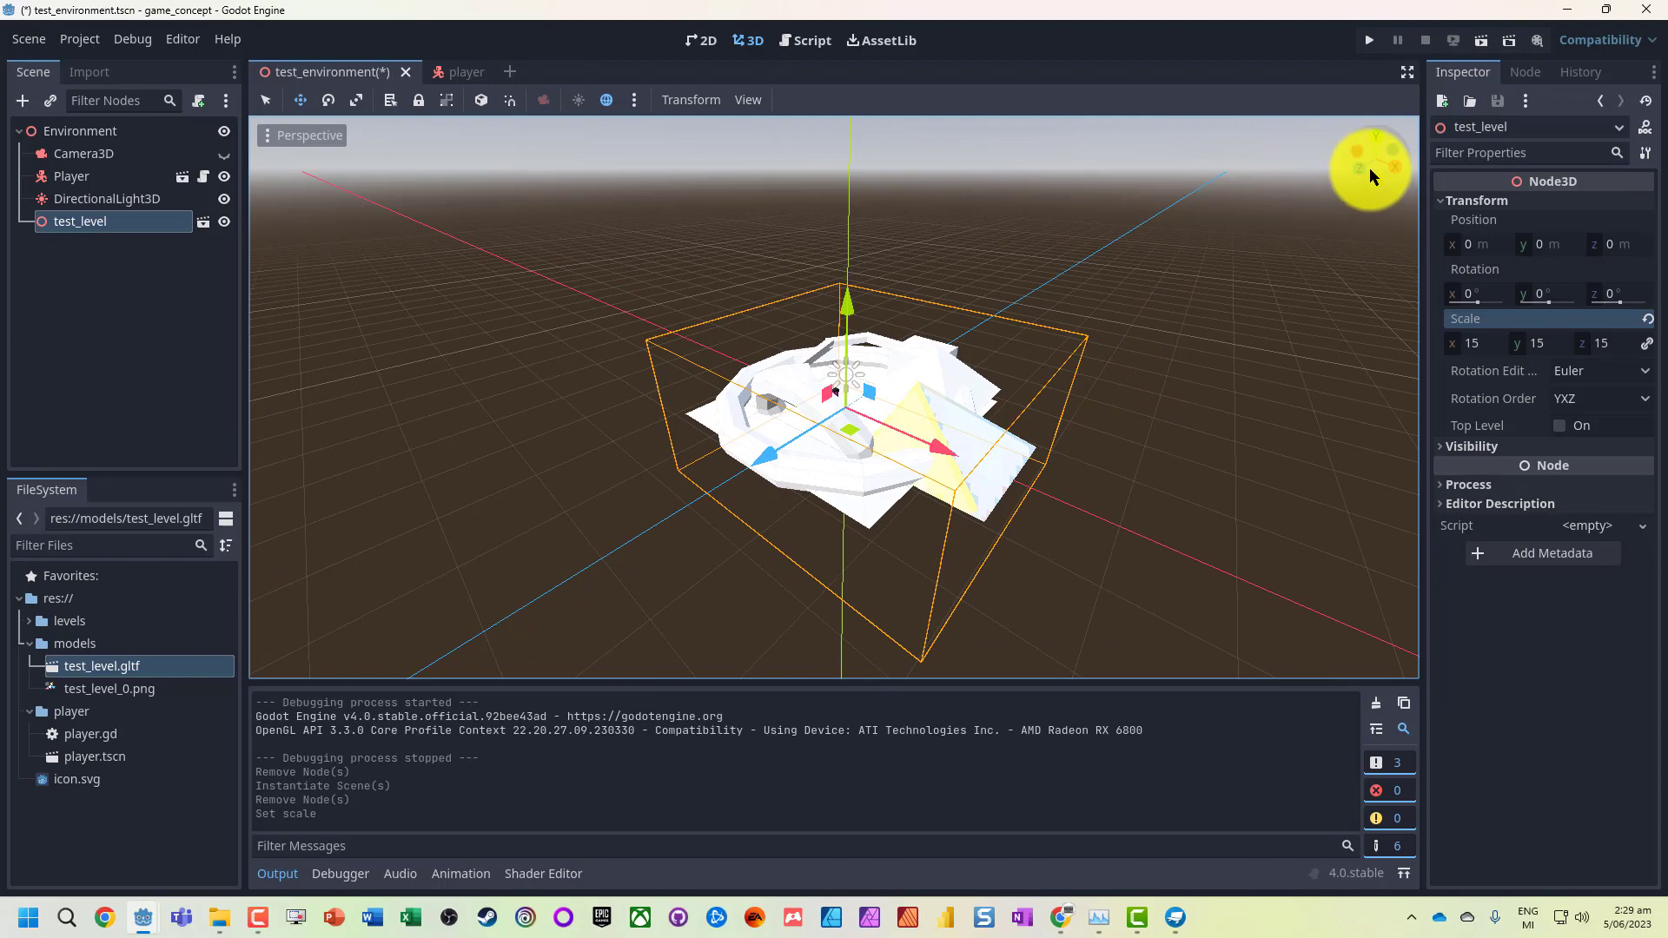
drag(1369, 174, 1512, 276)
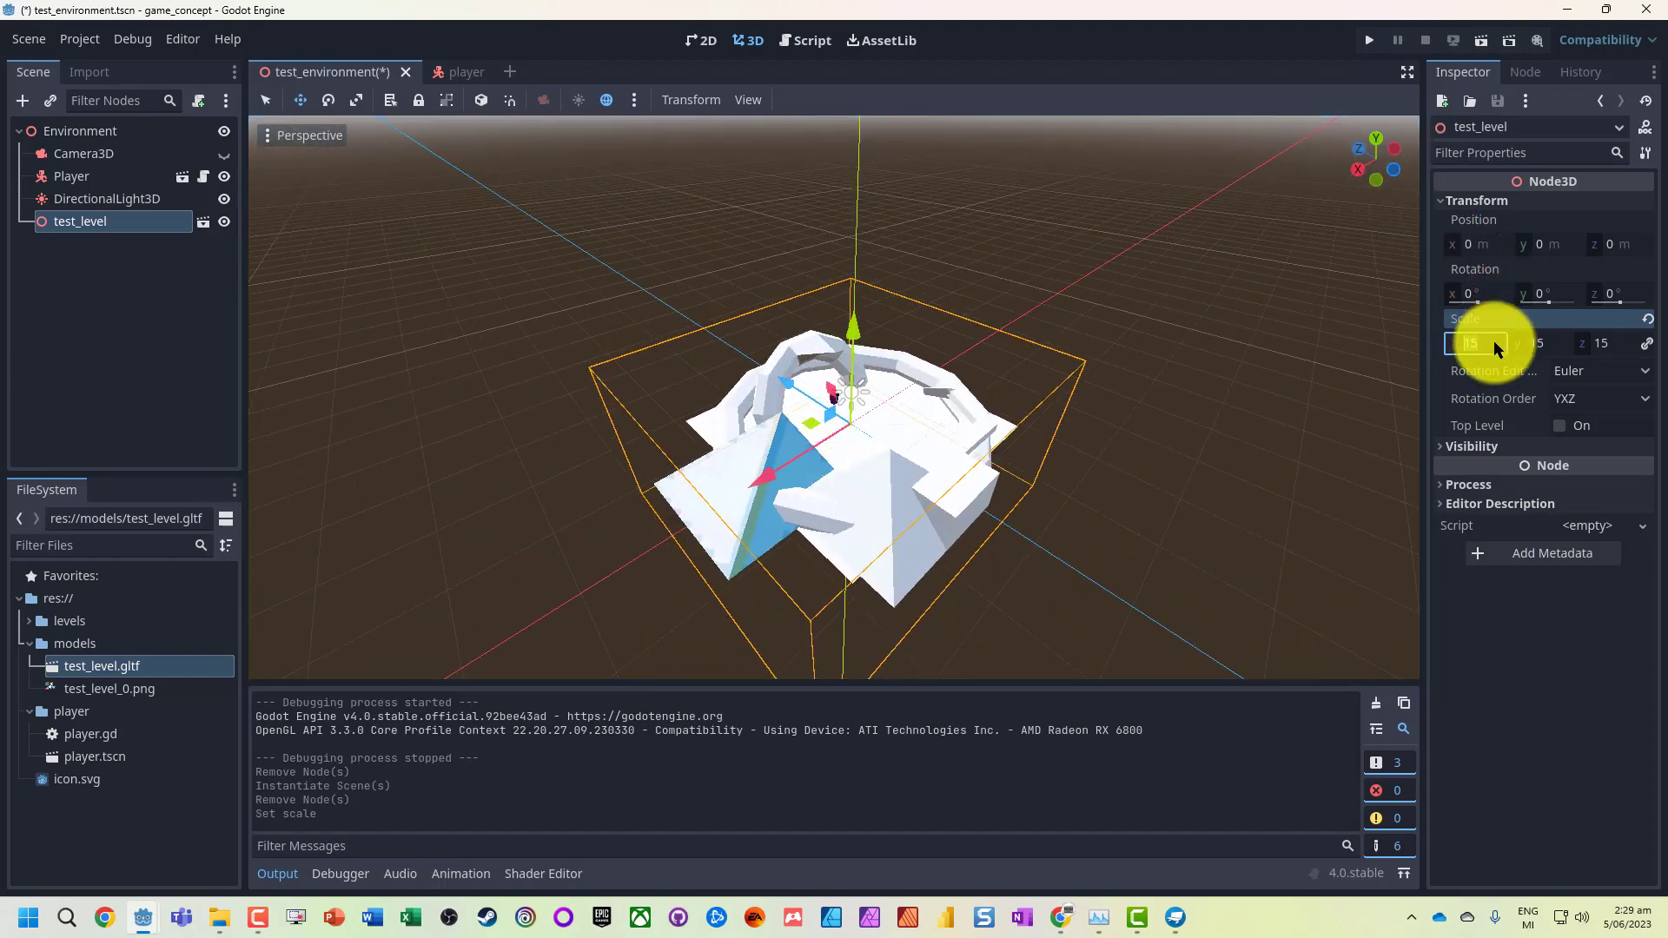
text(20)
key(Return)
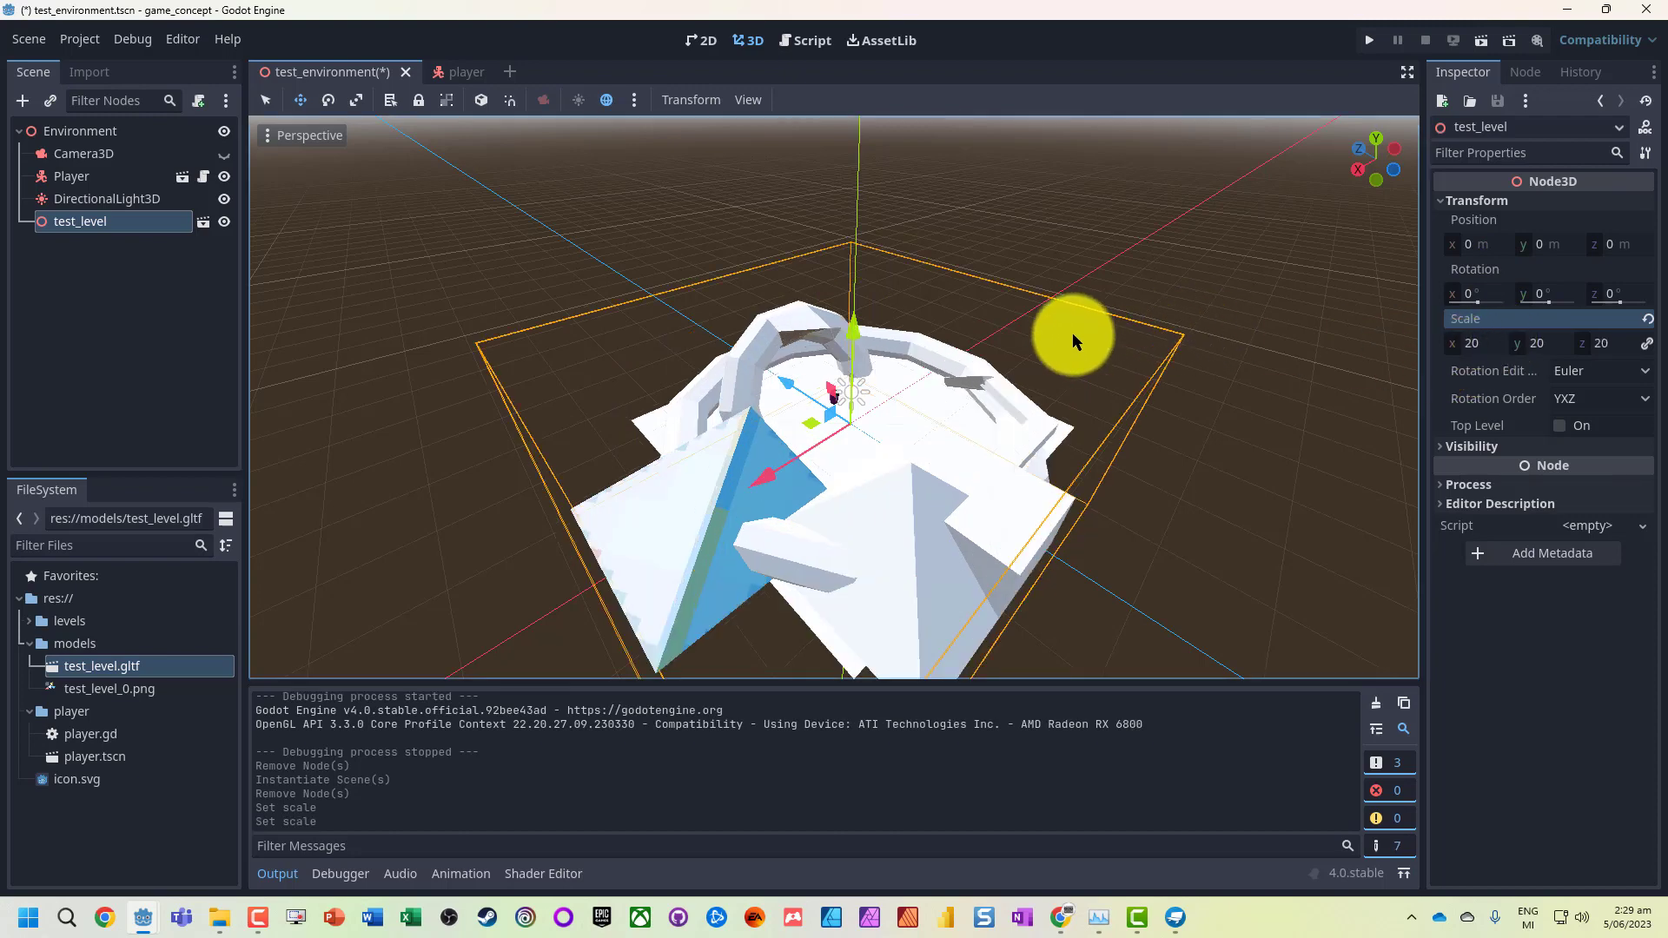
Step: Run the game and walk past the wall and red block, up the ramp onto the floor
key(F5)
key(w)
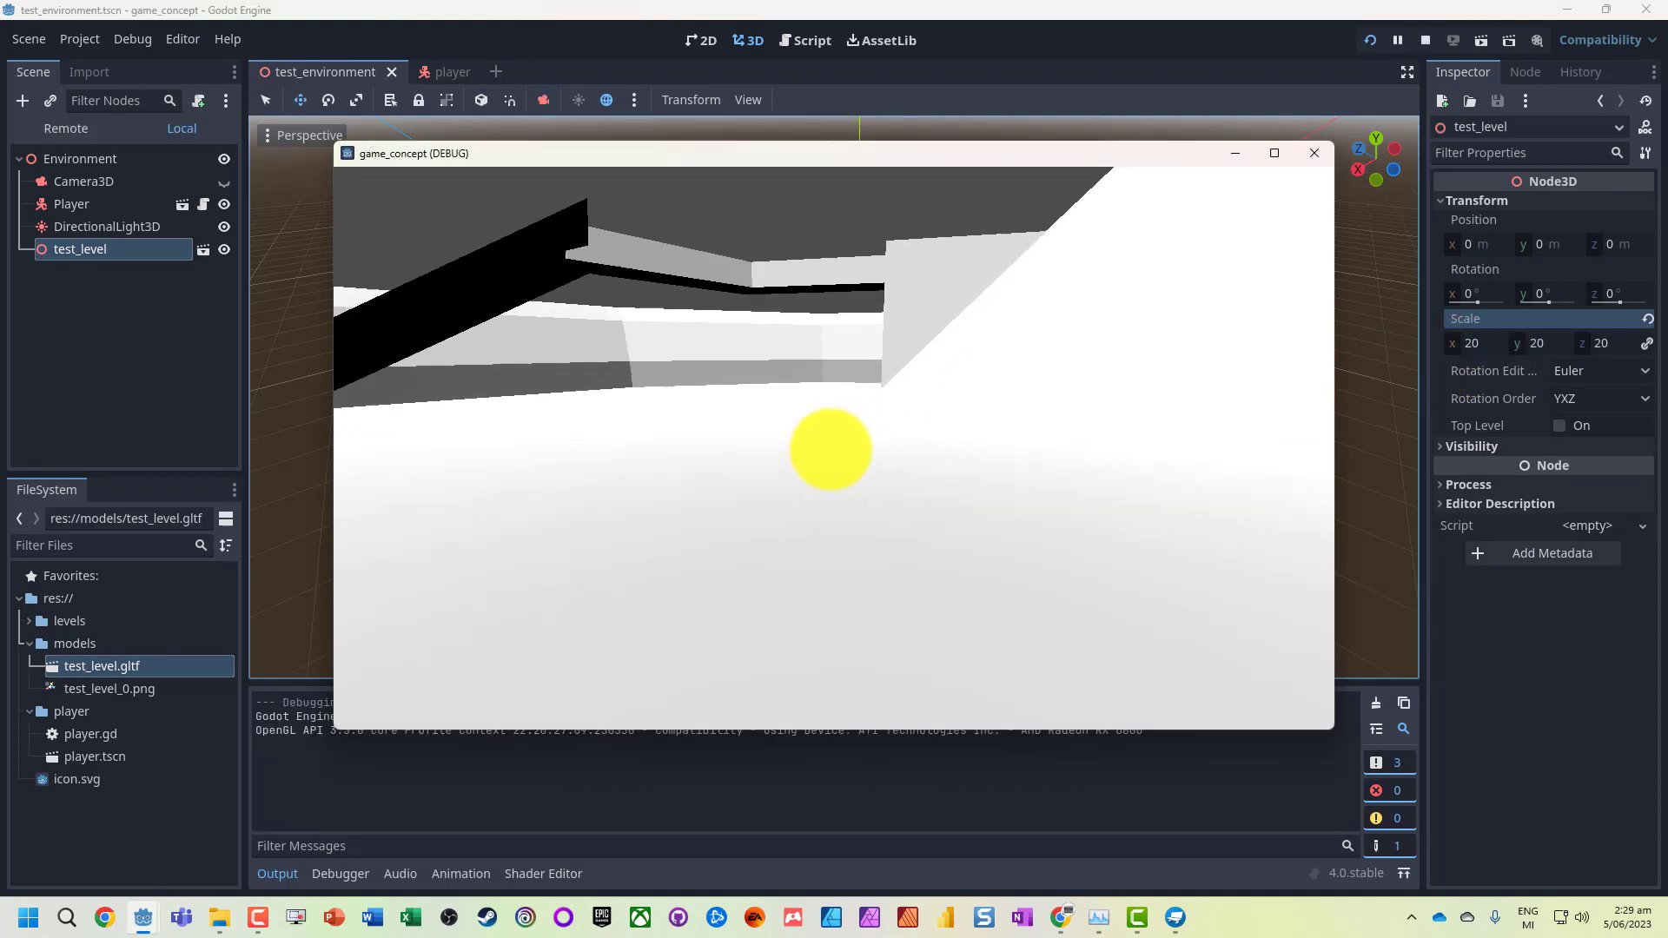
key(w)
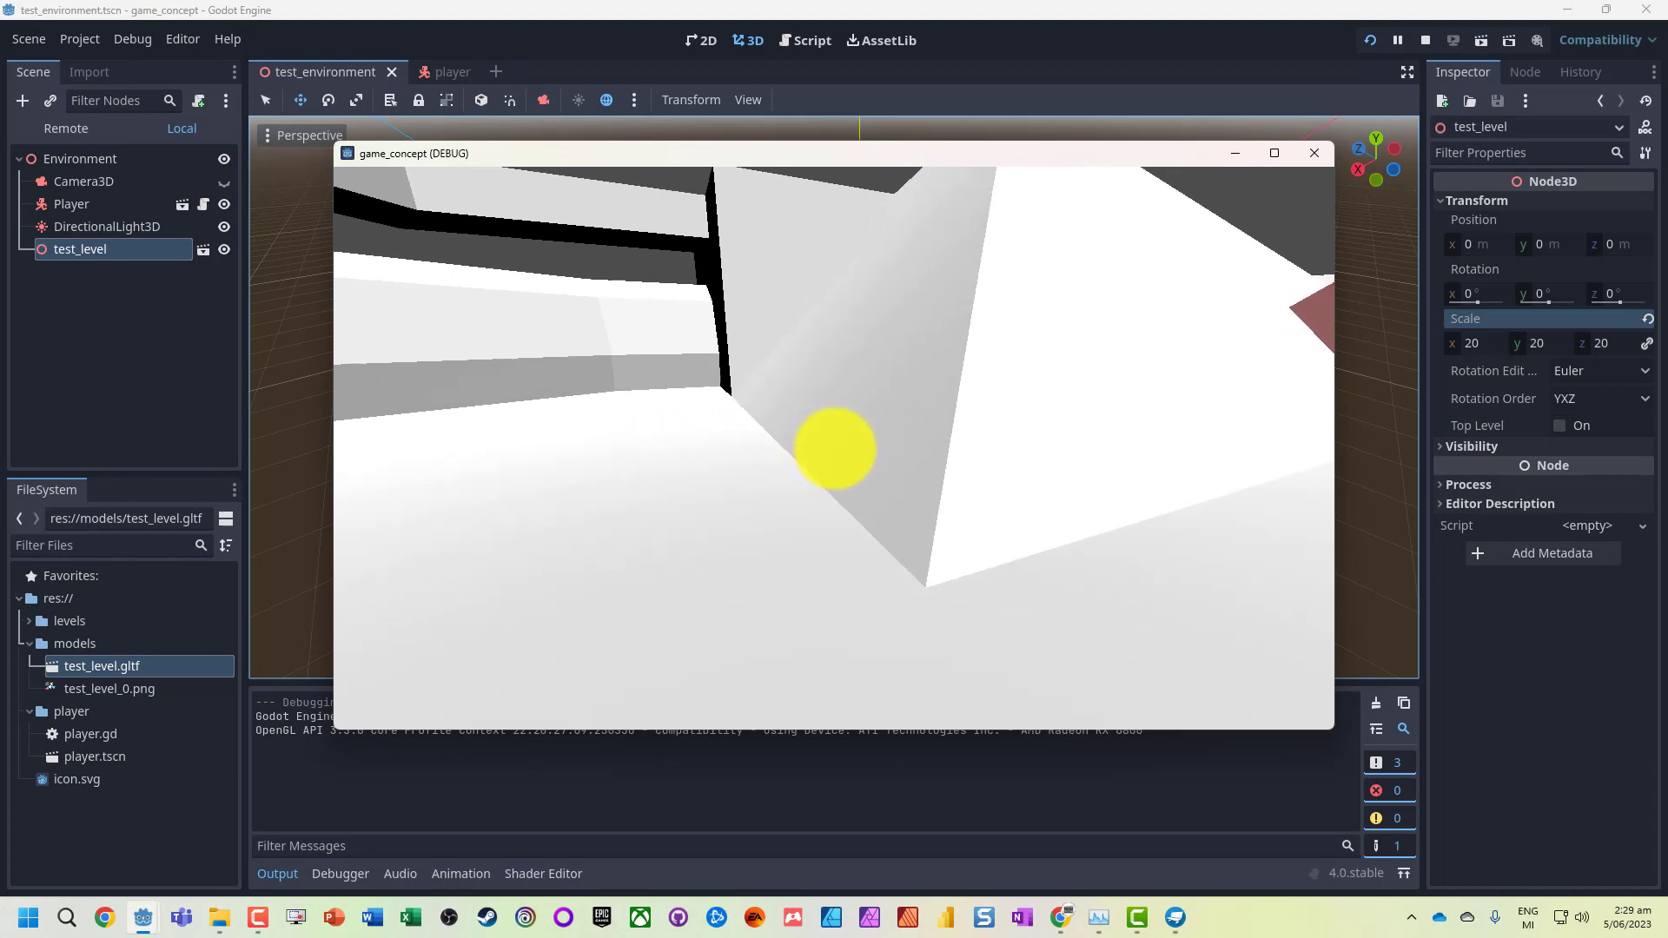
key(w)
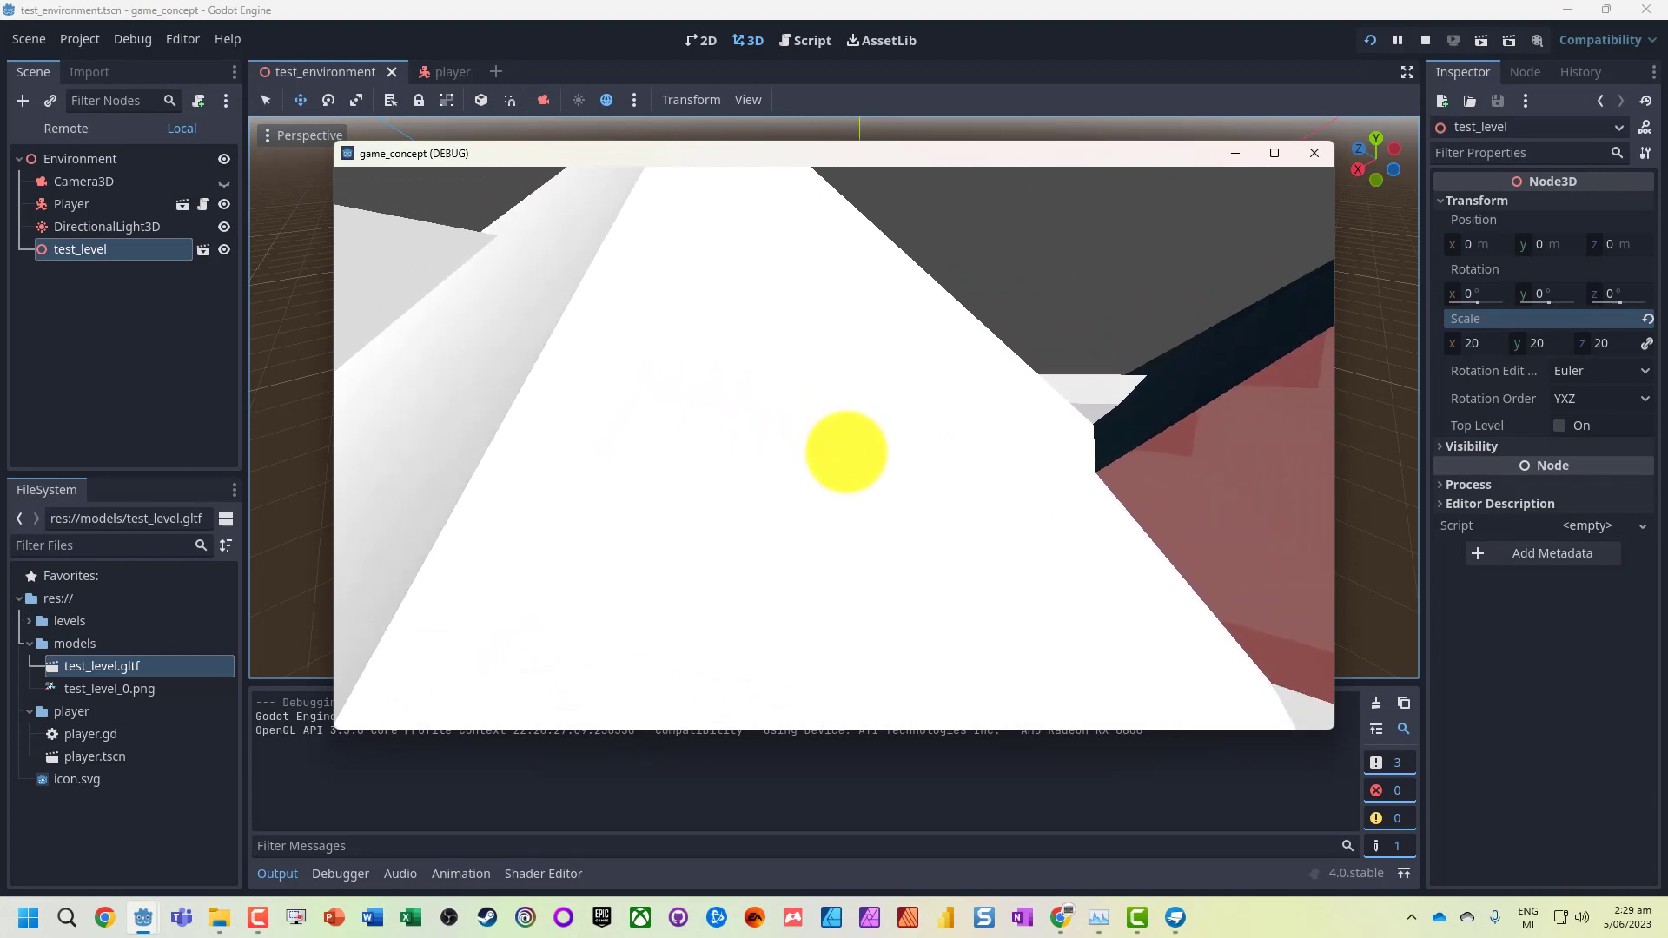
key(w)
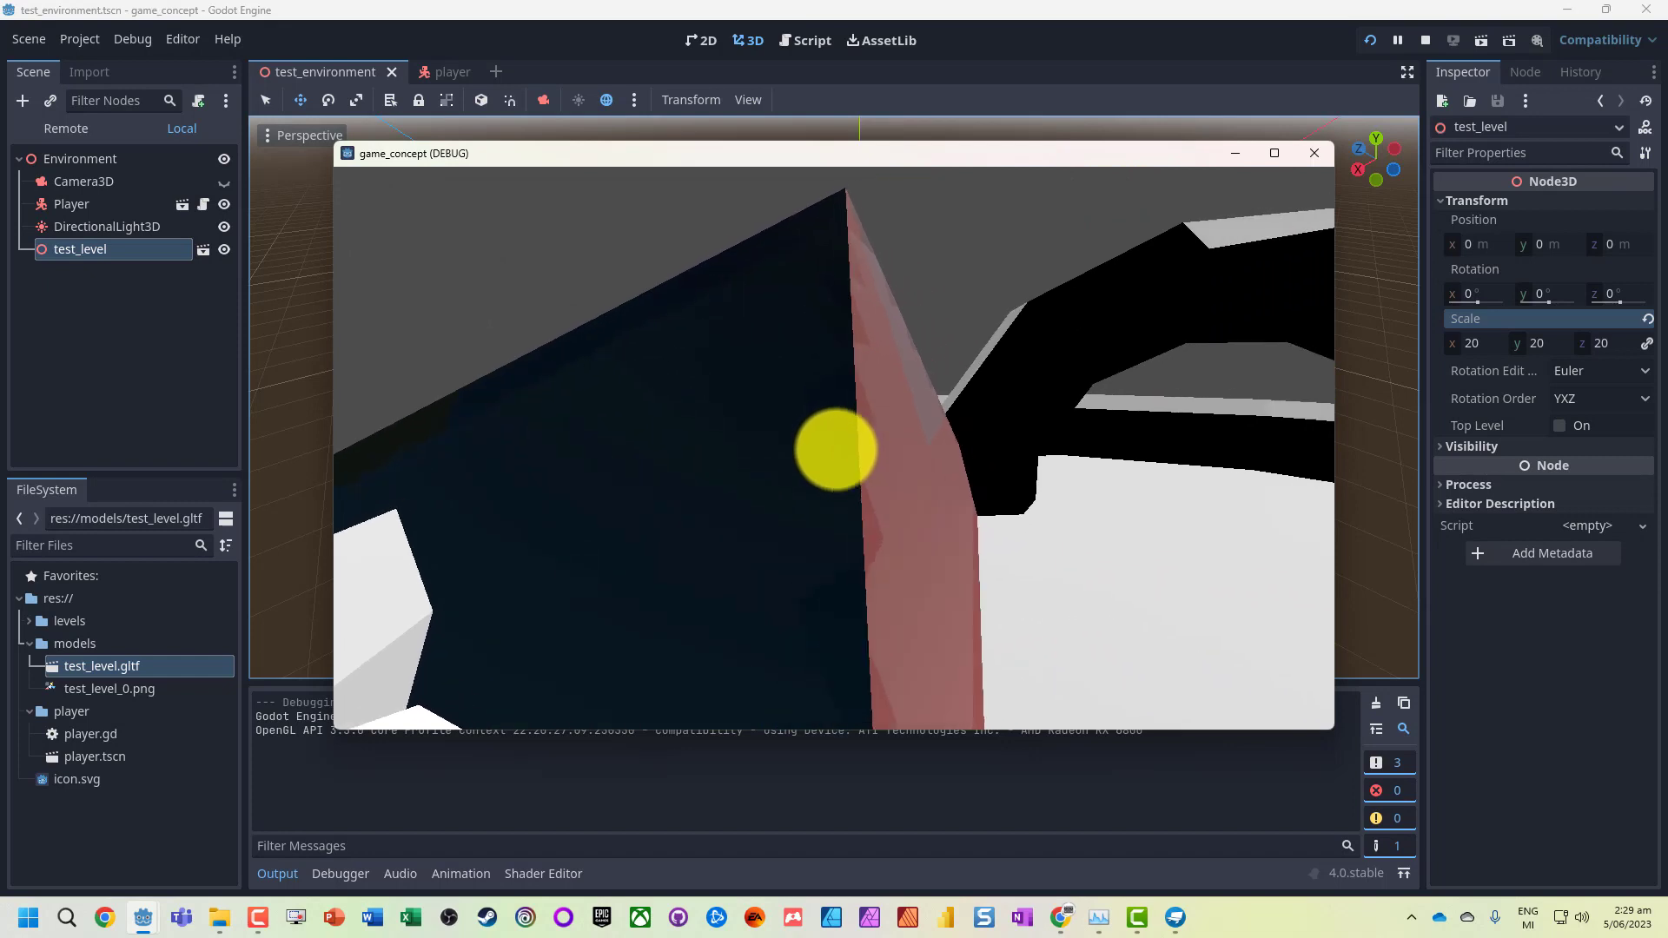
key(w)
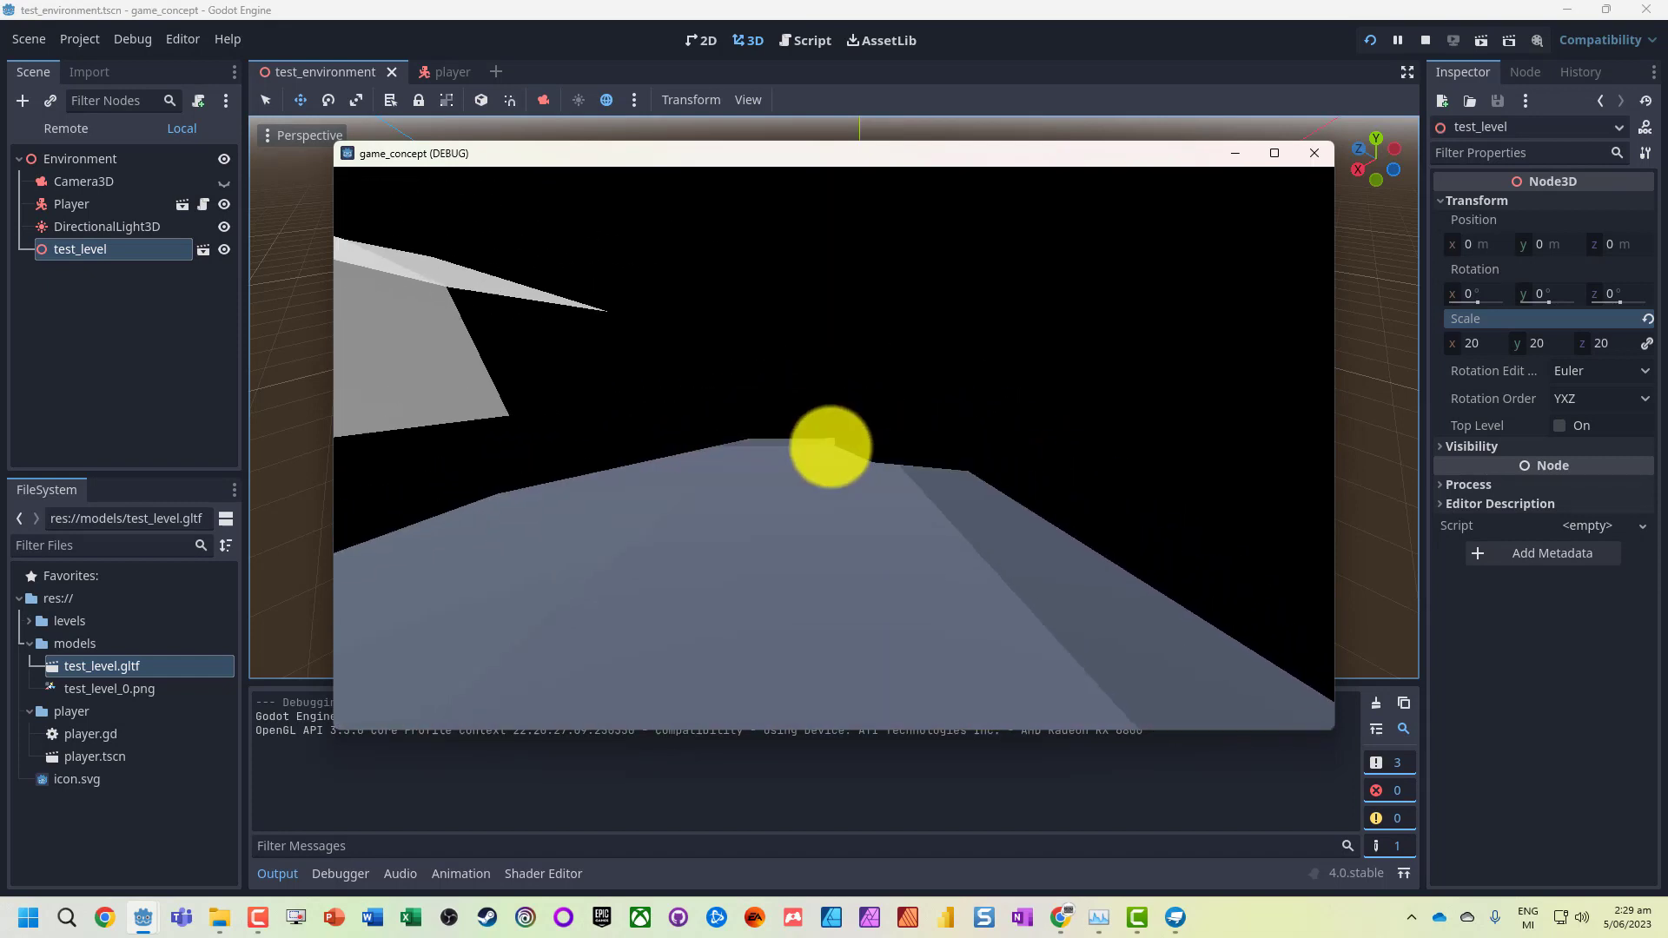
key(w)
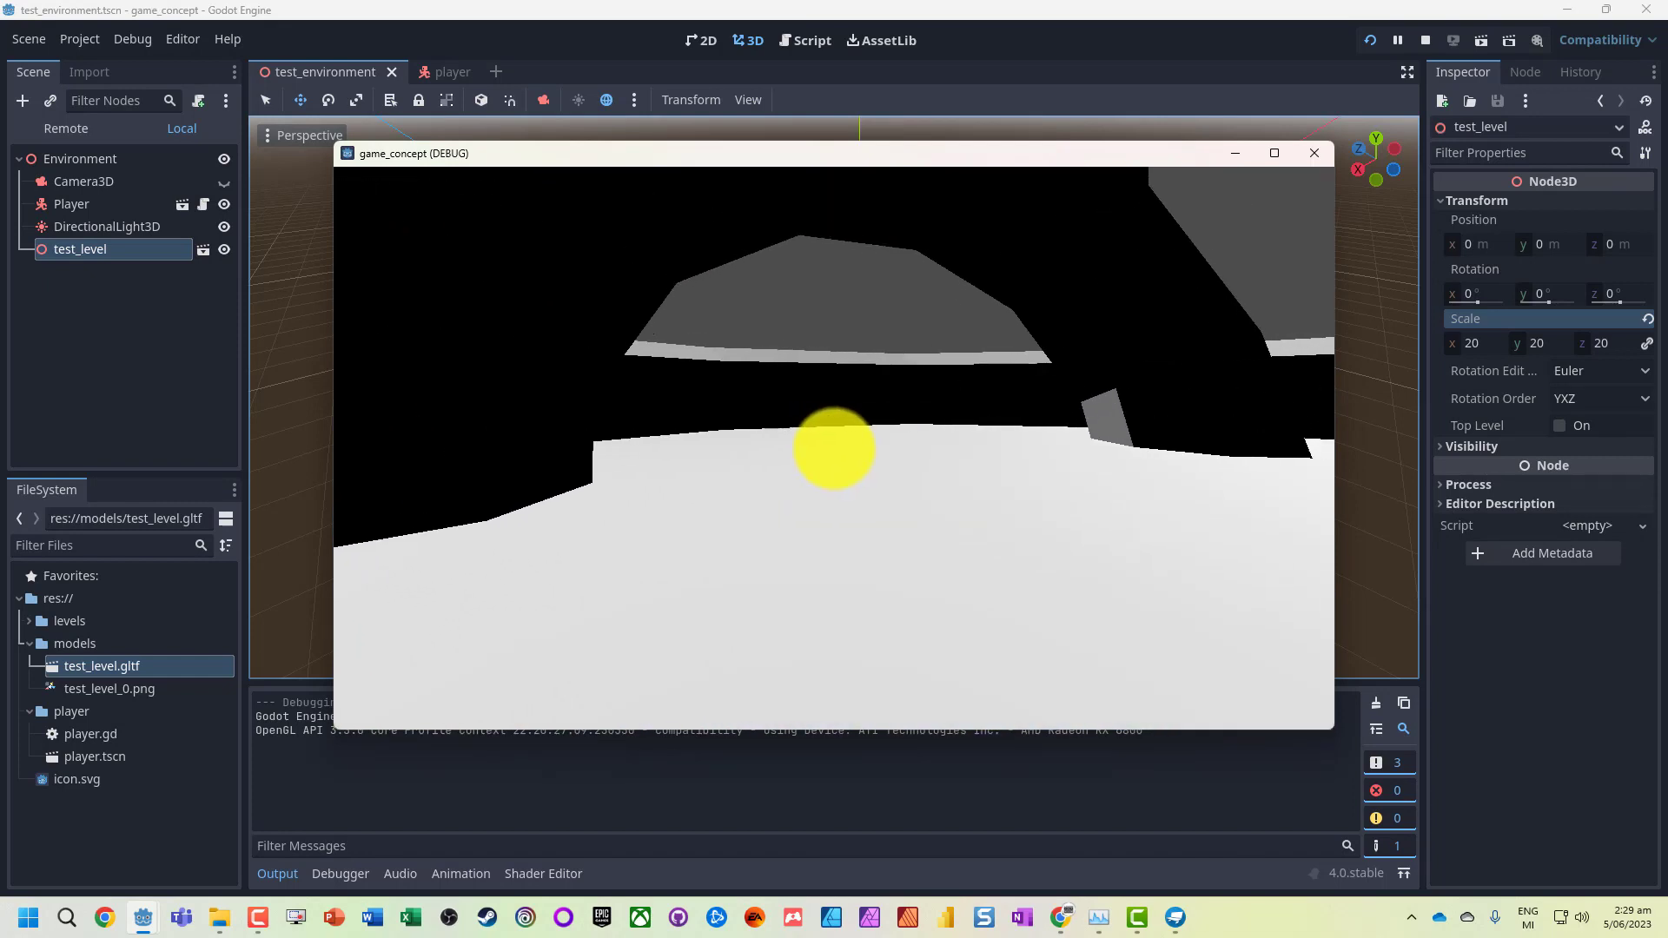
key(w)
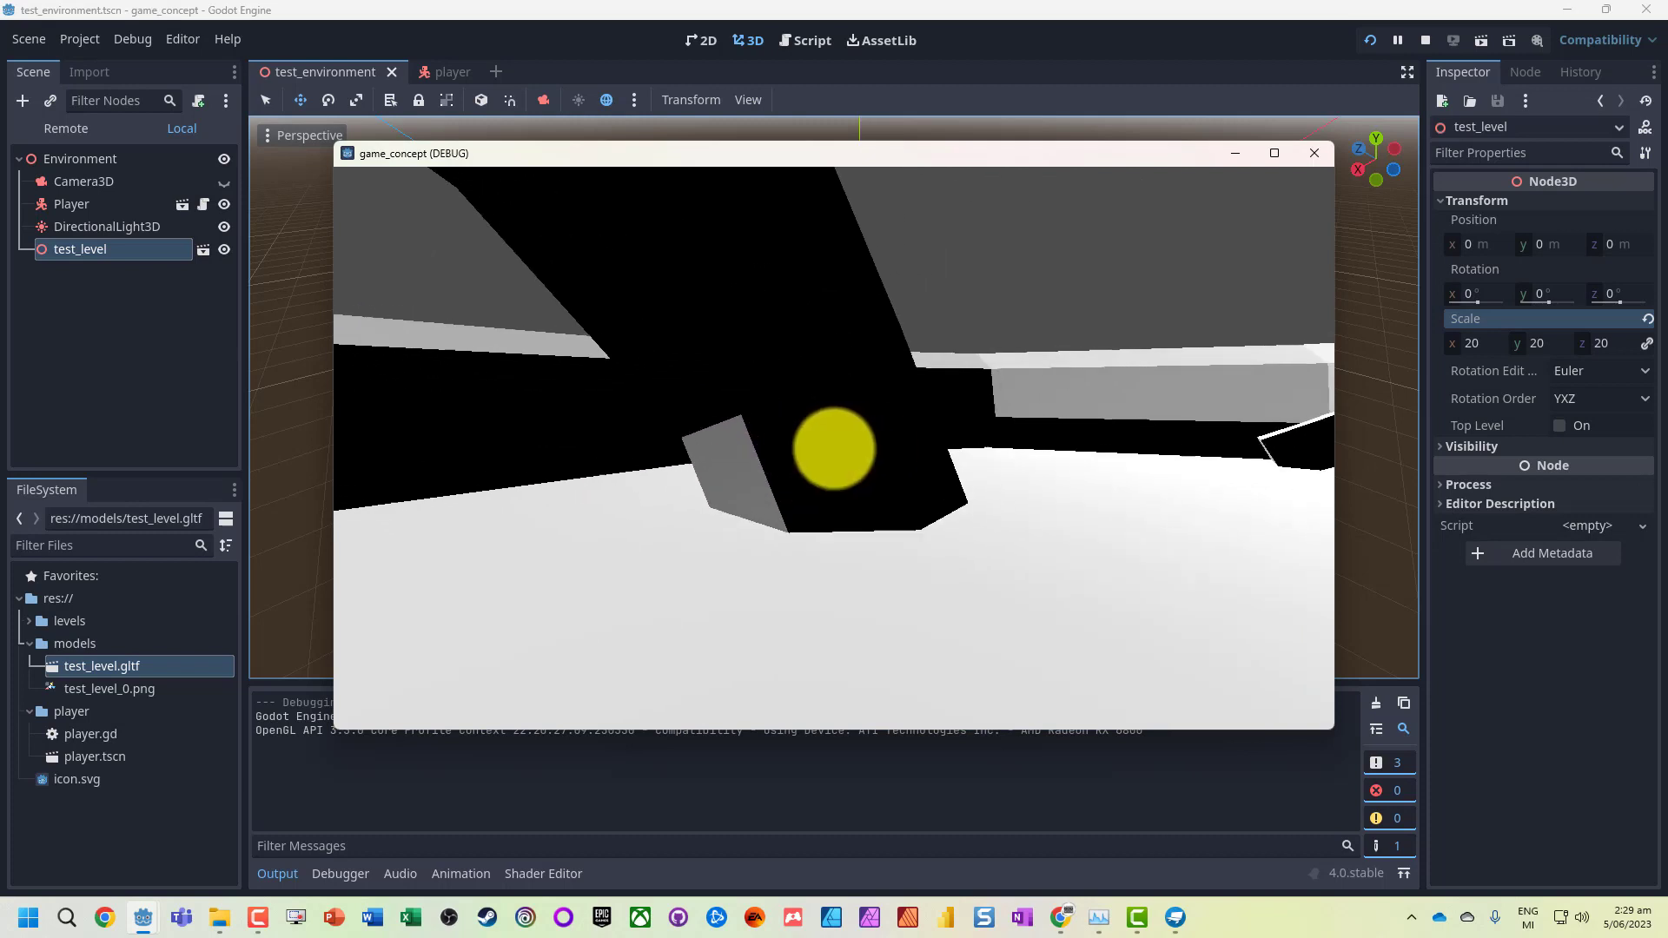
Step: Walk over the second ramp and circle left around the red pyramid toward the arch
key(w)
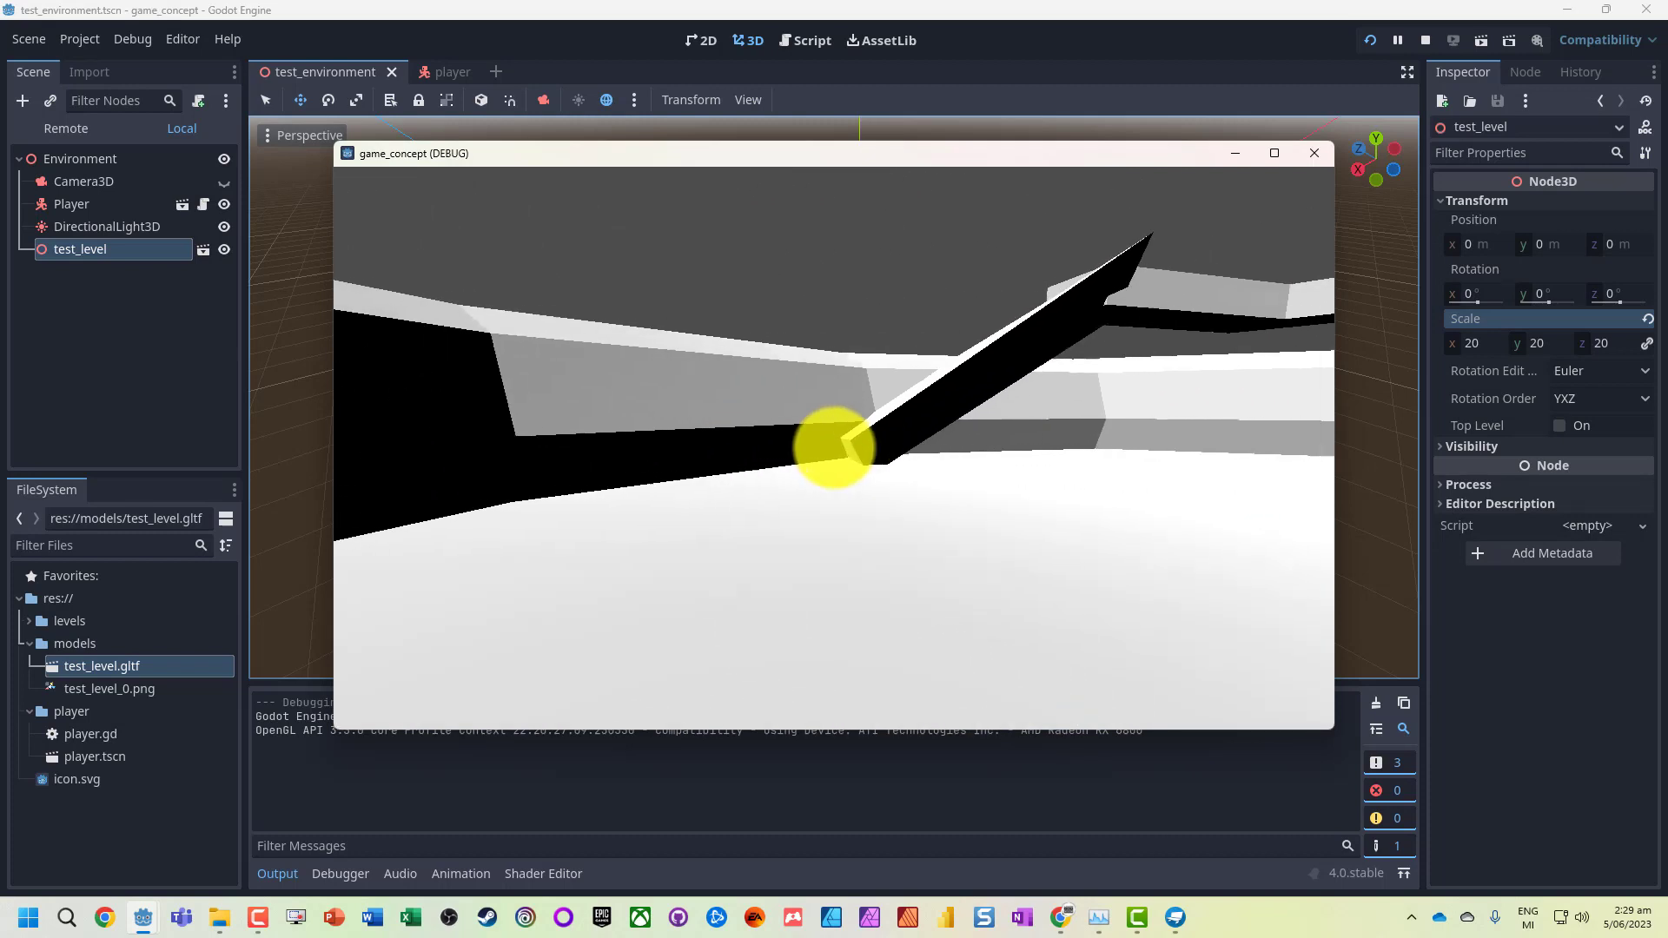
key(w)
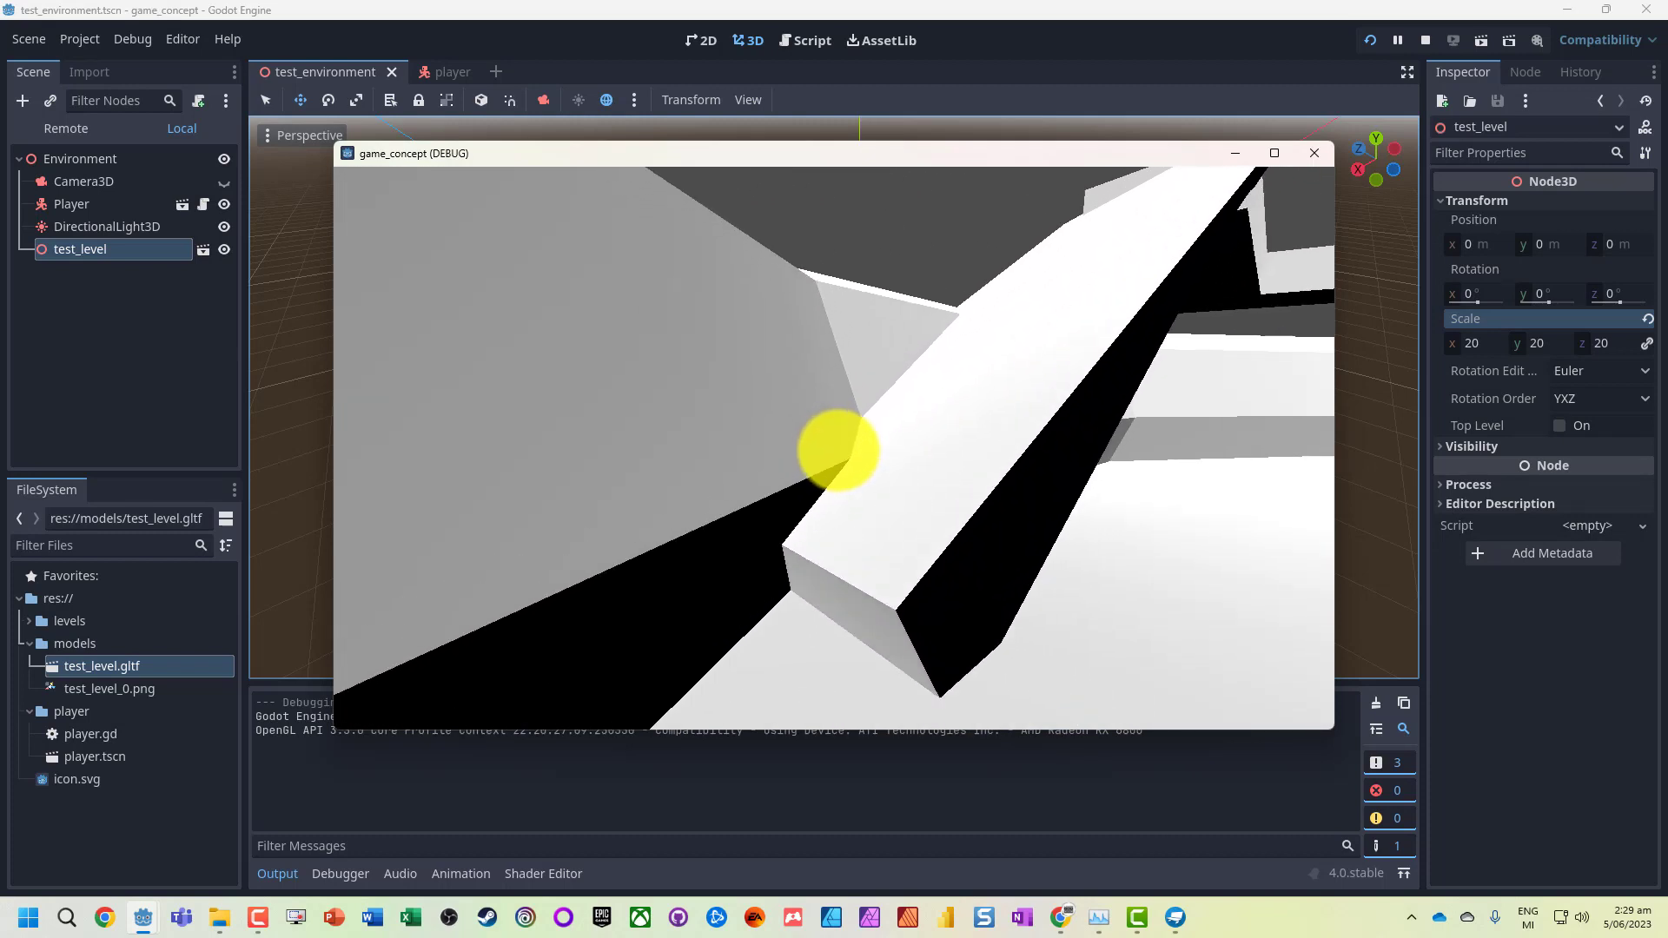
key(w)
key(w)
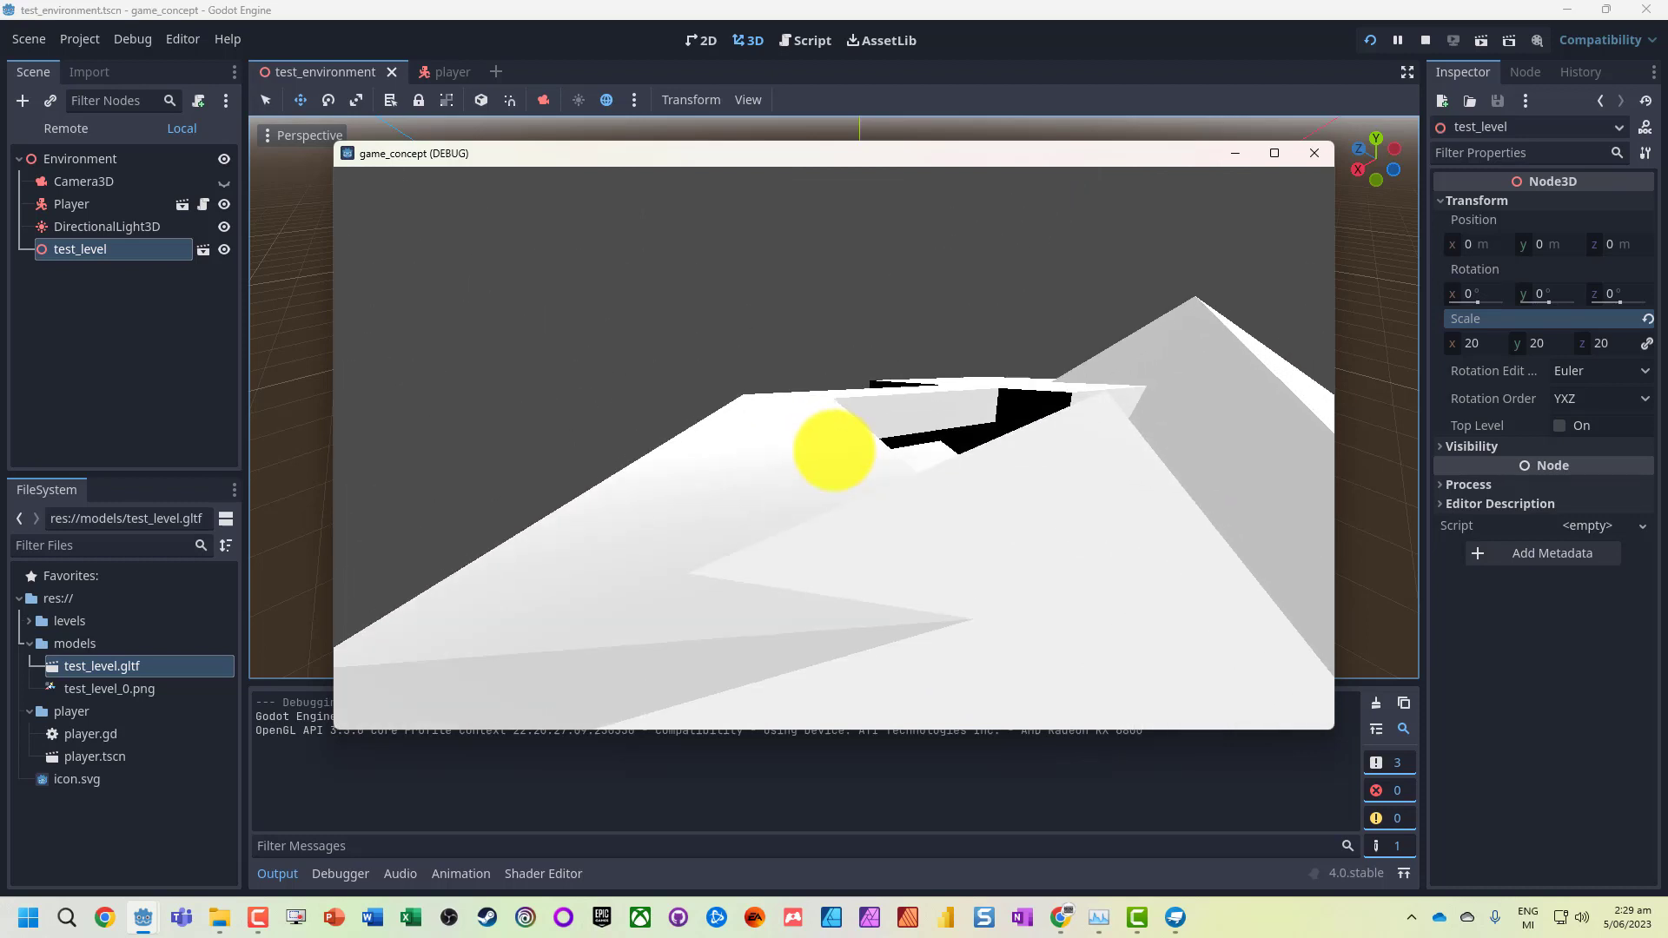
key(w)
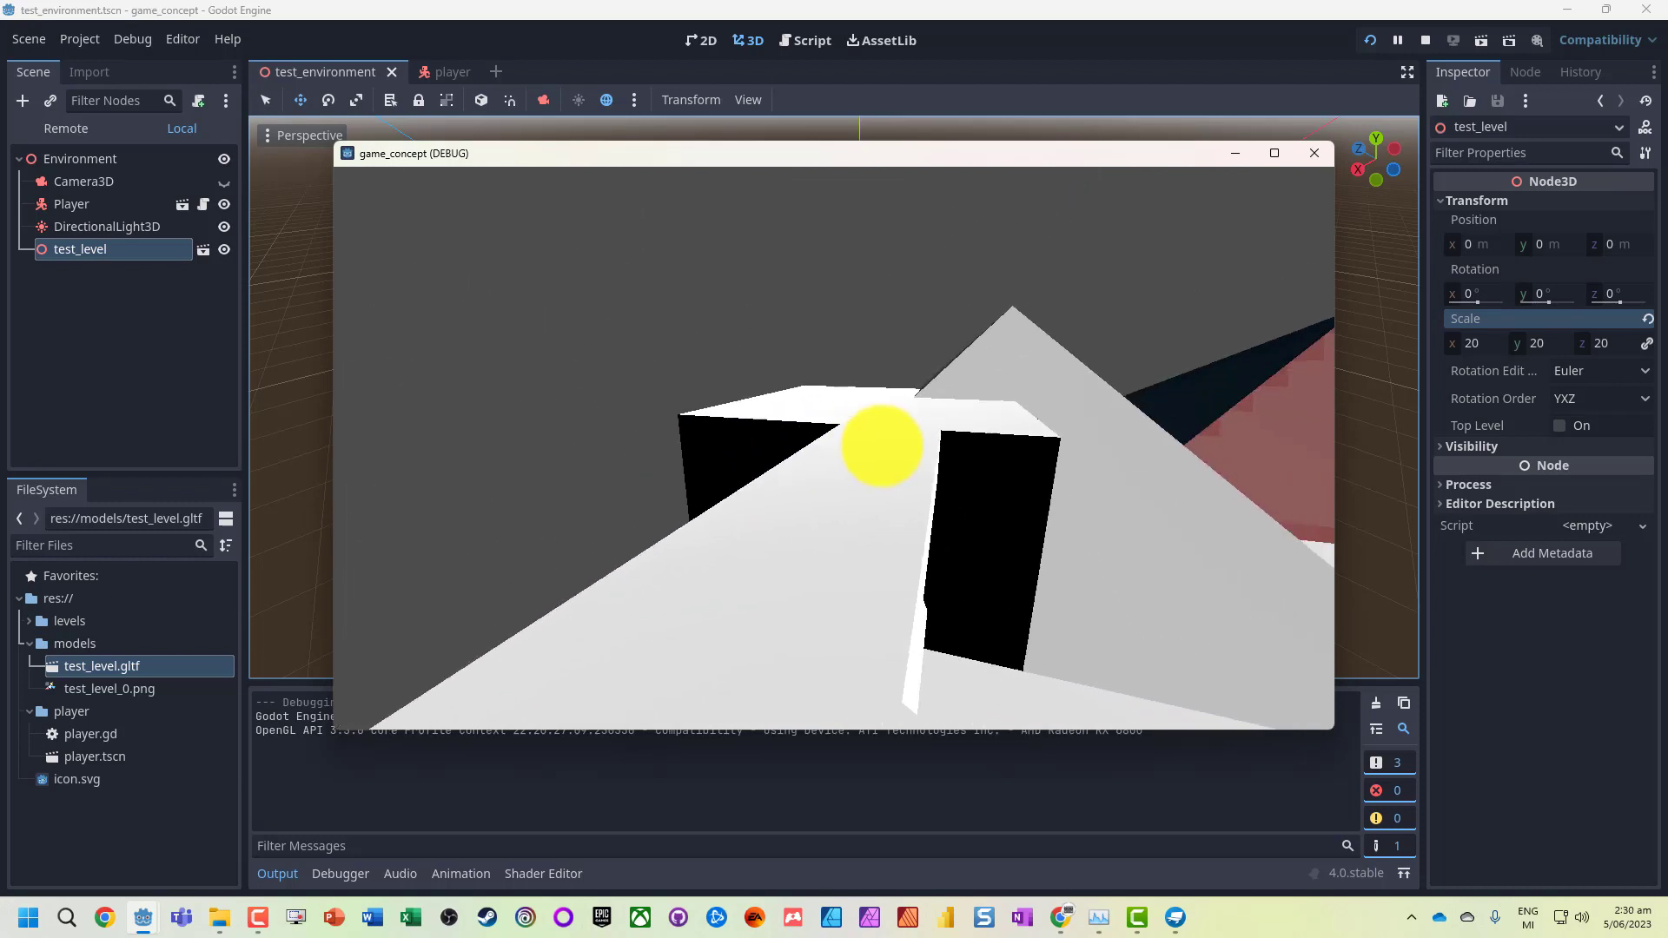
key(w)
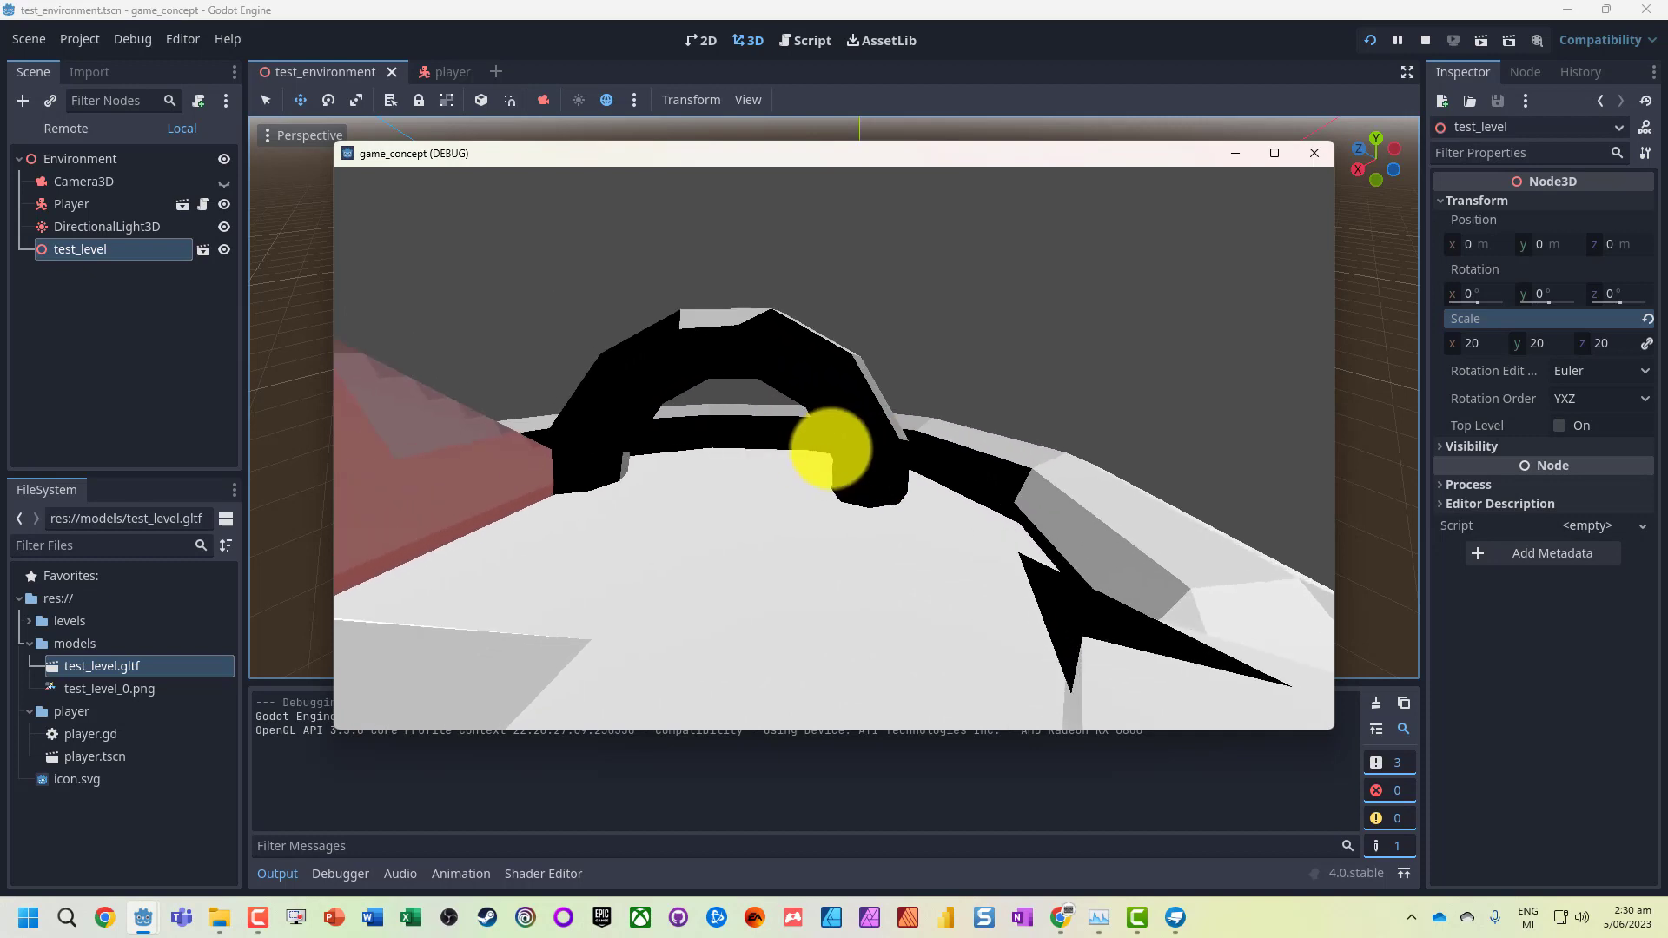
key(w)
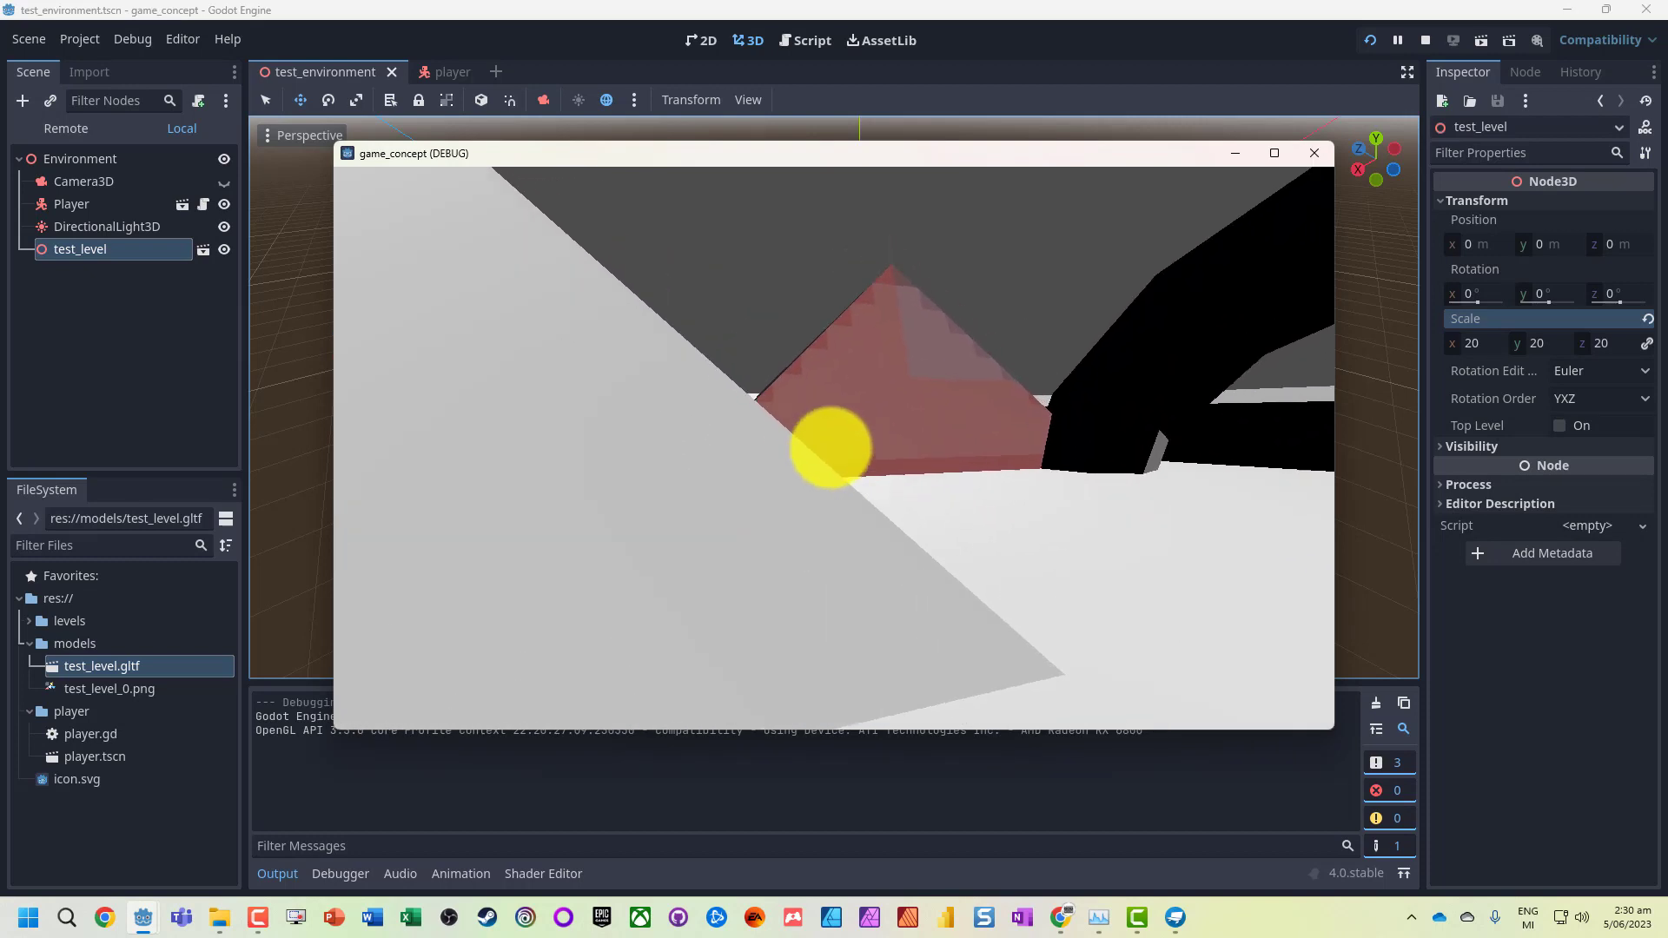
key(w)
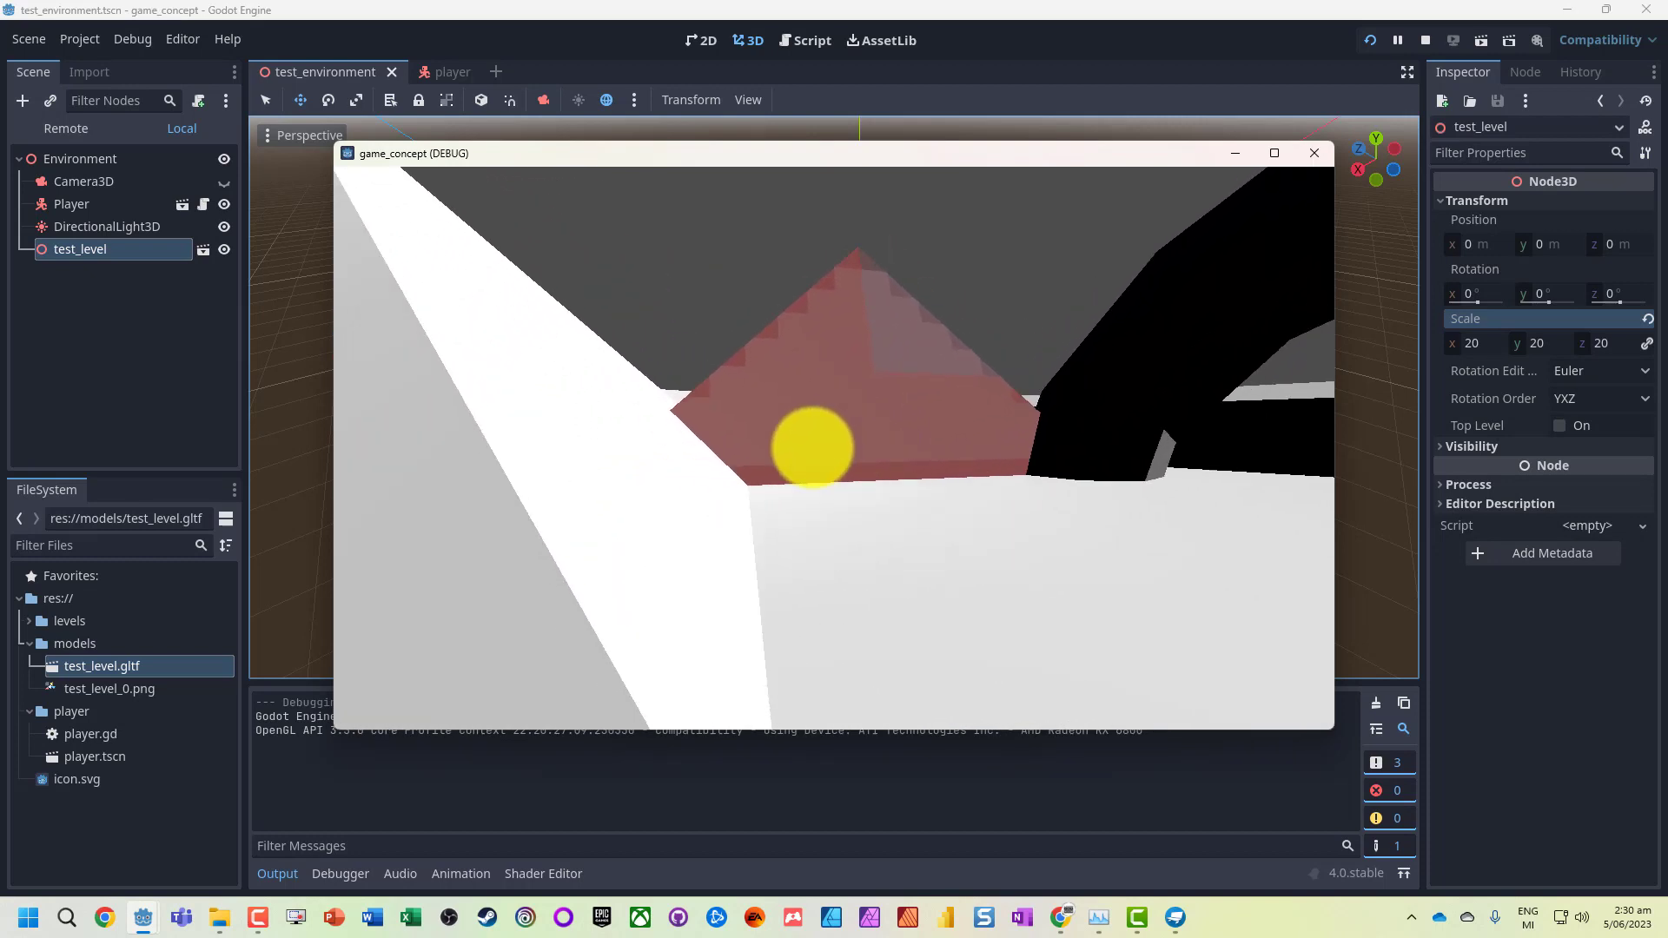
key(a)
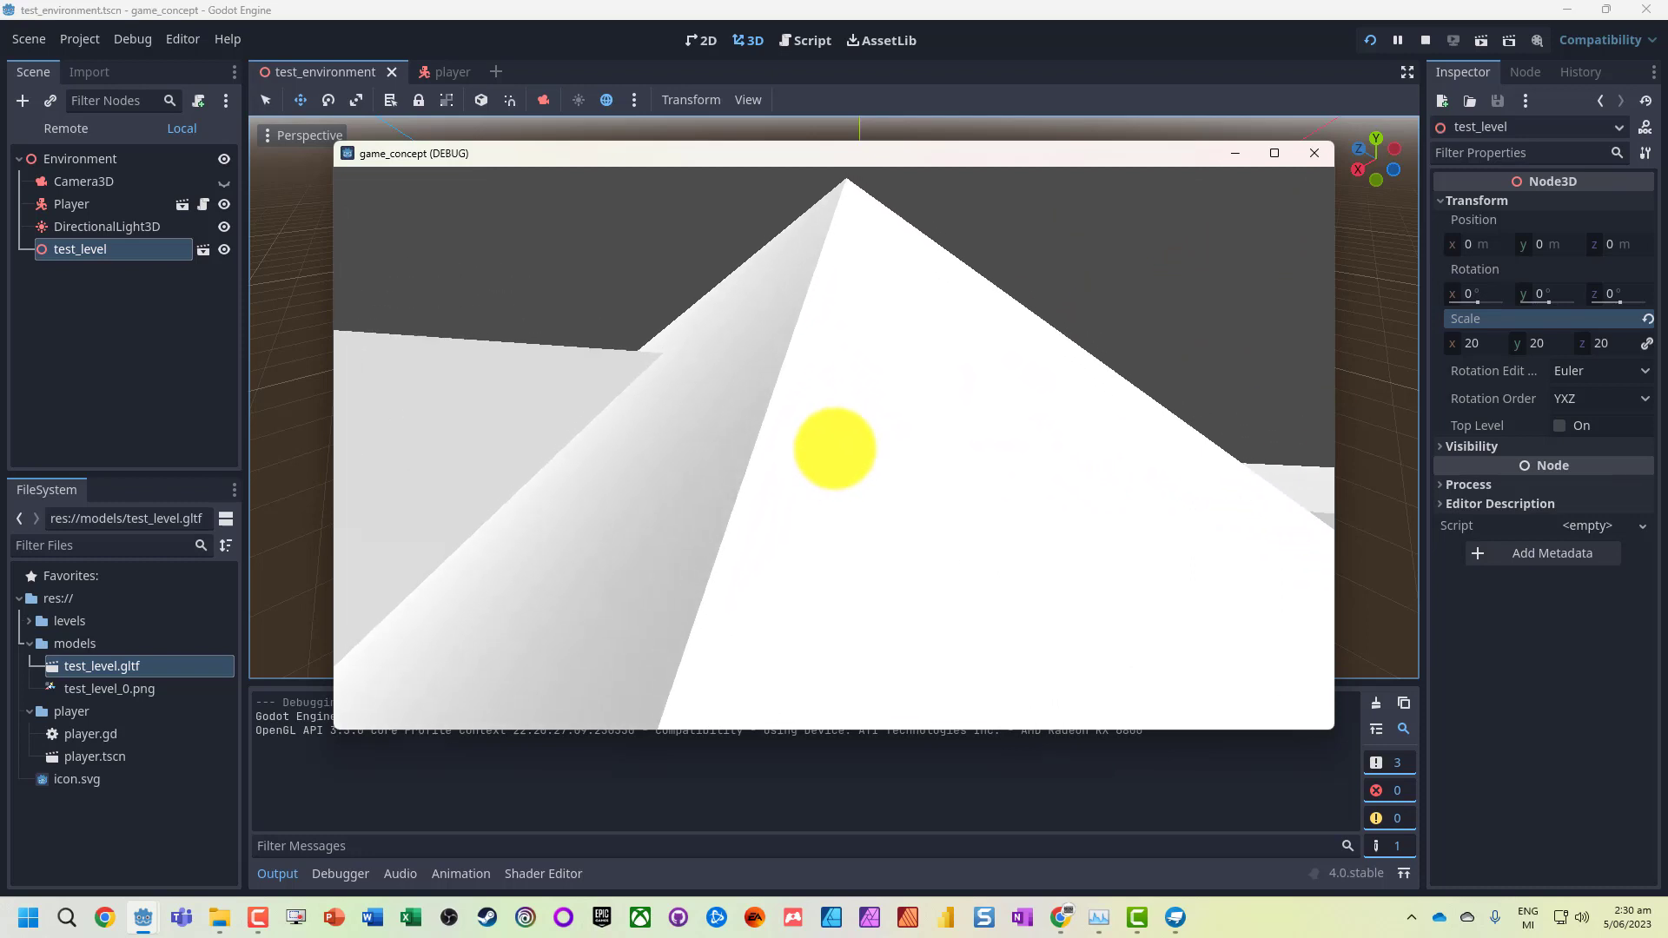
key(w)
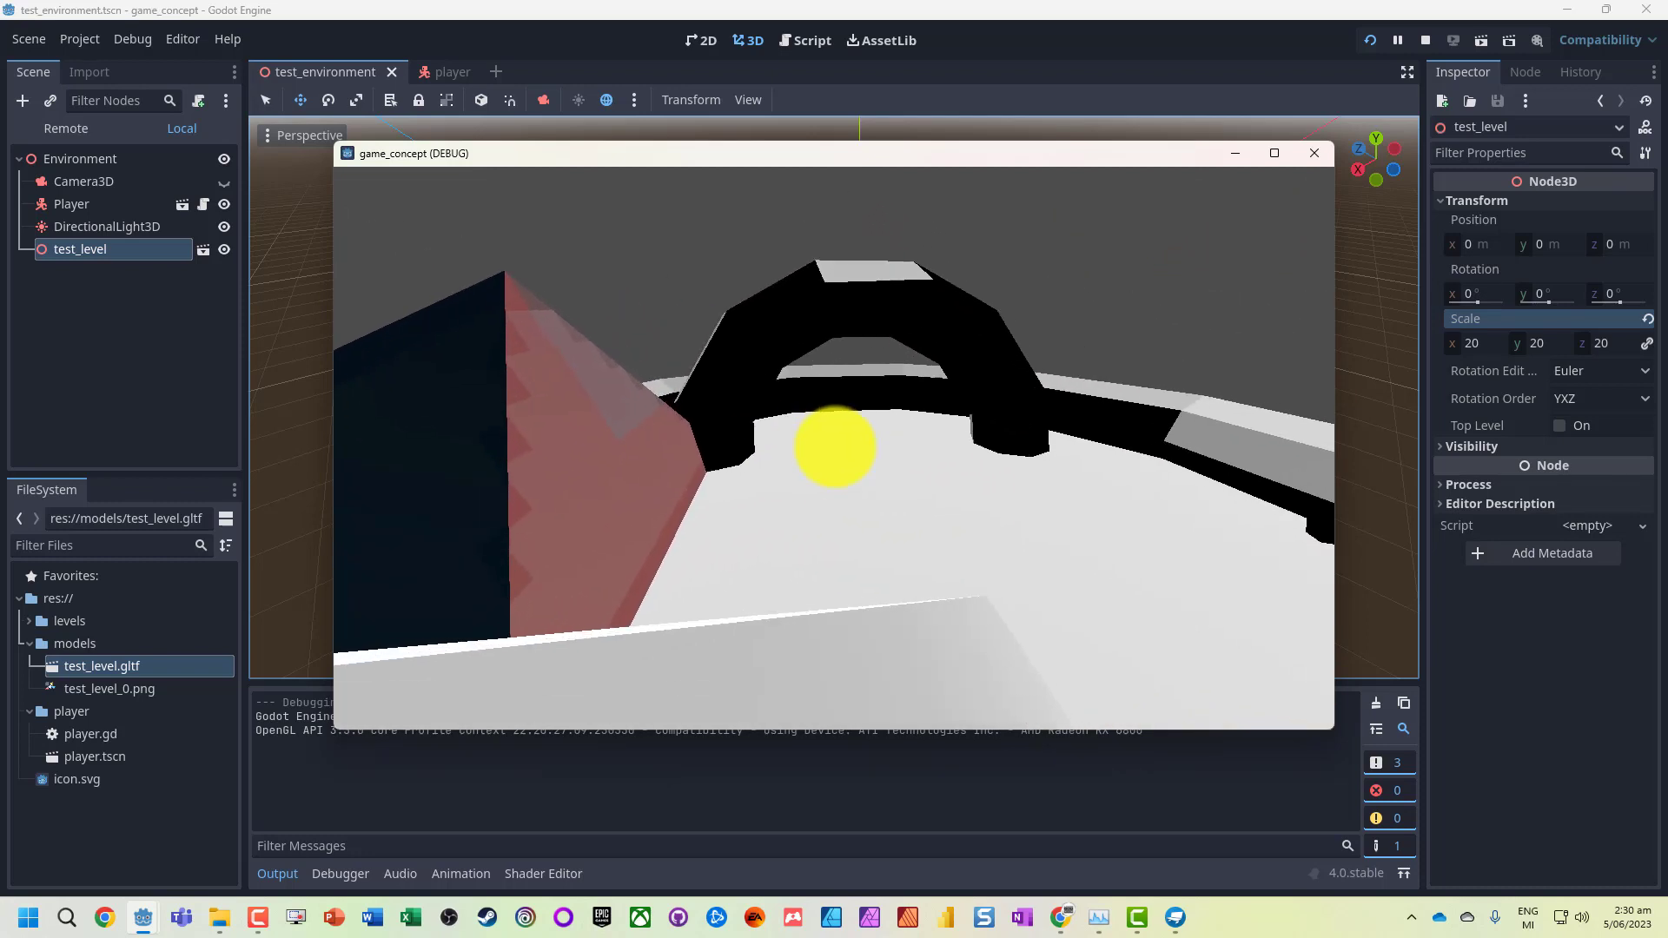